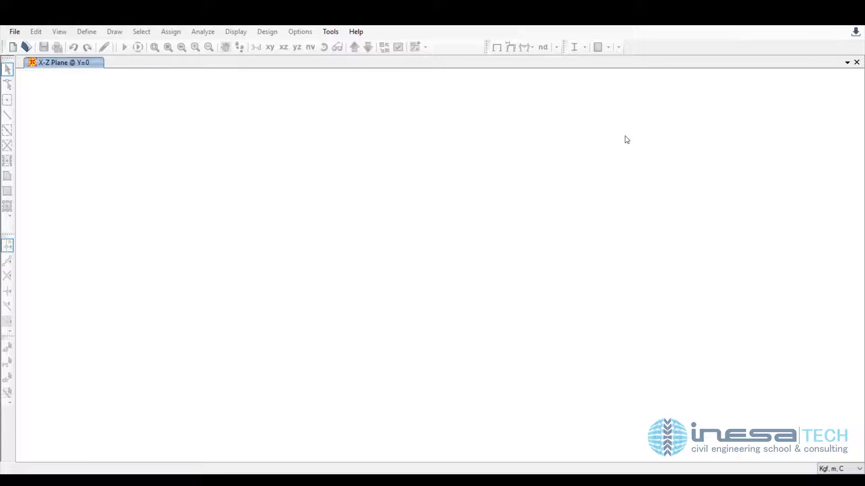
- Create a 3D open frame building in Kgf, m, C with 2 stories 3 m high, 3 X bays and 2 Y bays, all 6 m wide
click(15, 31)
click(22, 47)
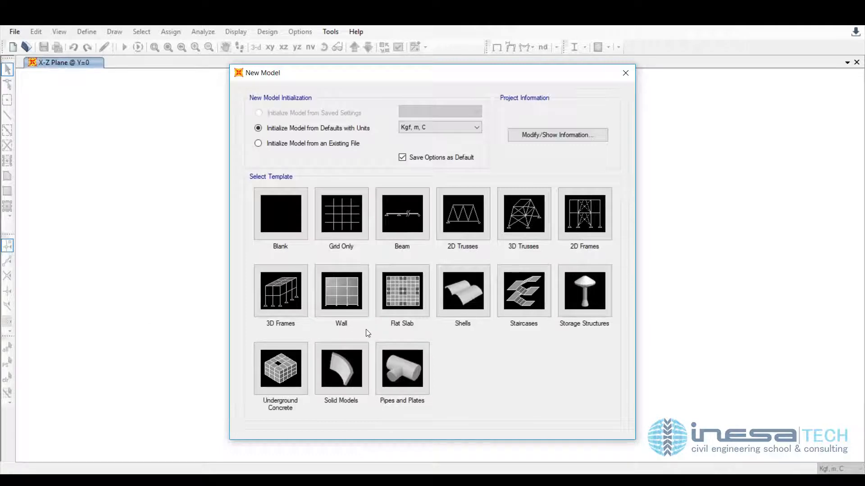
click(276, 291)
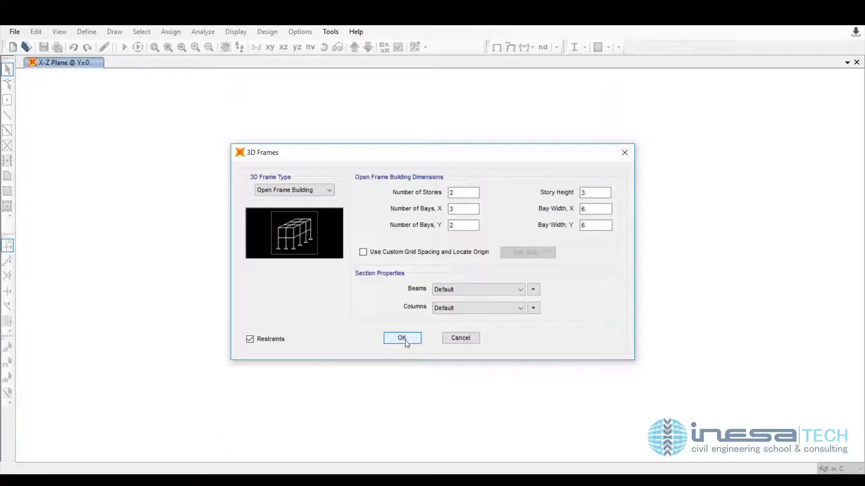
click(402, 338)
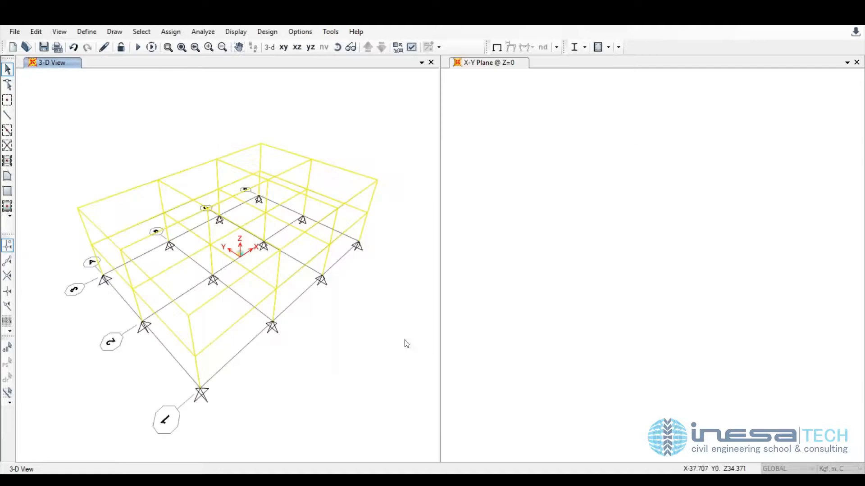
- Set the display color of frames to dark blue with RGB 0, 64, 128
click(300, 32)
mouse_move(359, 60)
click(483, 64)
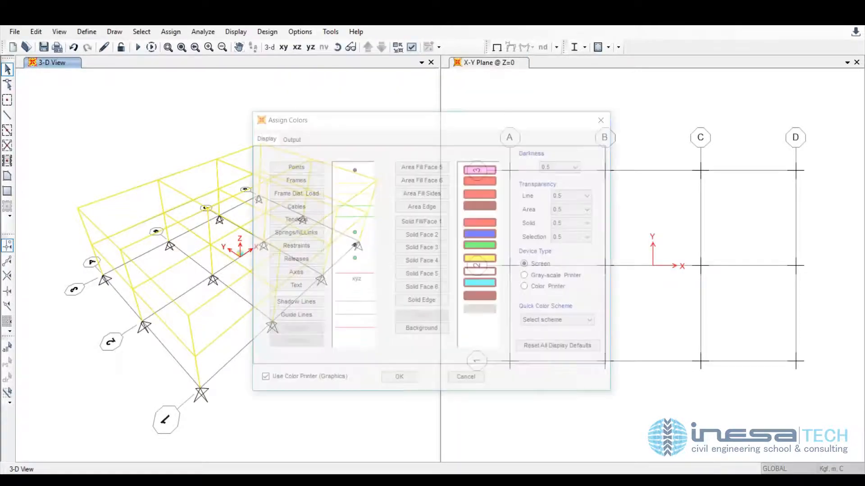
click(295, 180)
click(375, 163)
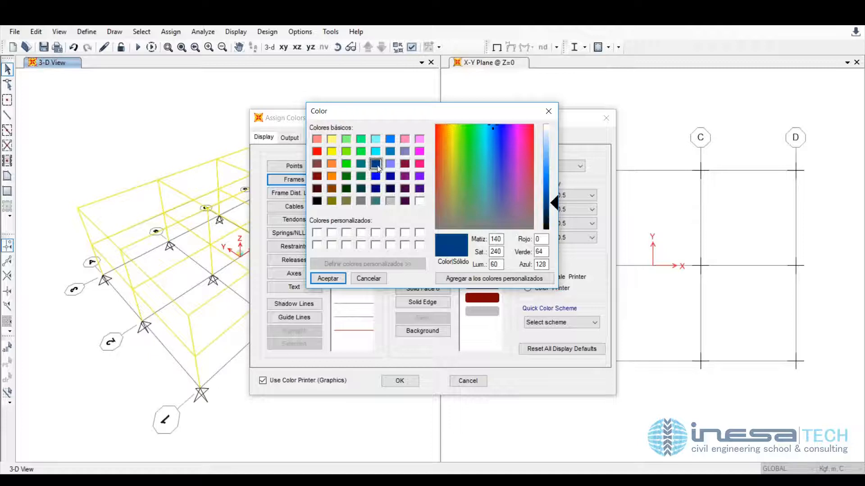
click(334, 280)
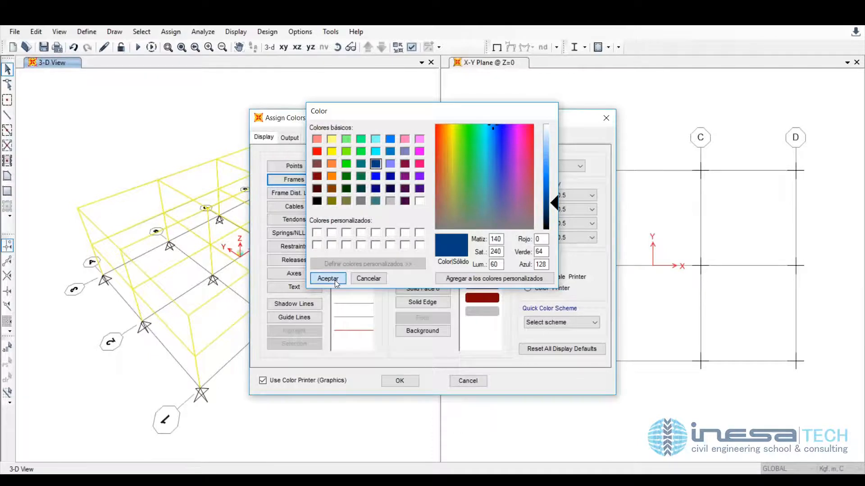
click(398, 383)
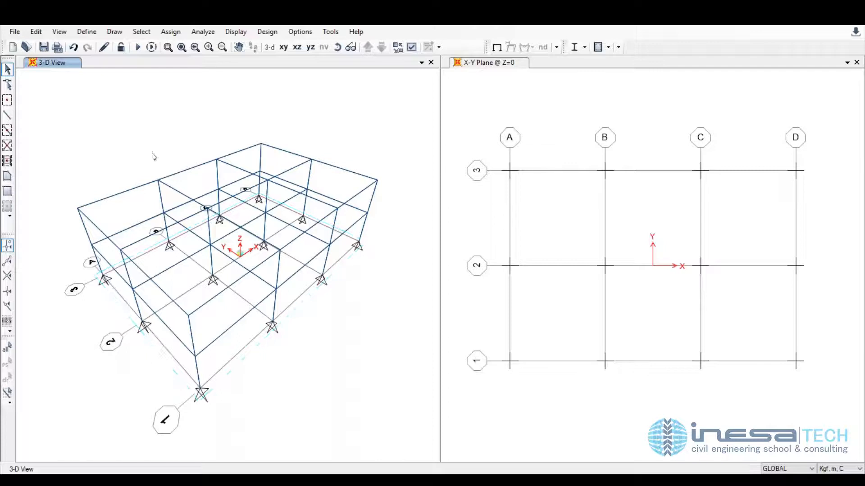
- Copy the entire frame model and paste its geometry data into cell A1 of the blank Excel sheet
drag(54, 105, 395, 425)
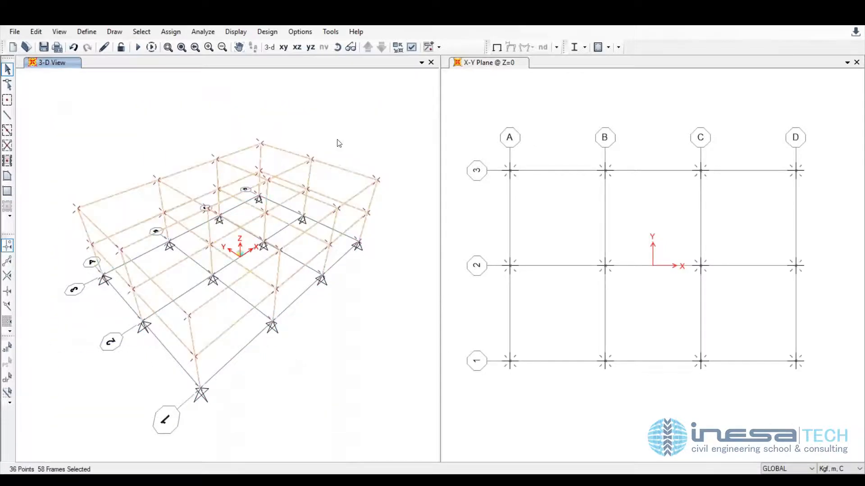
click(36, 32)
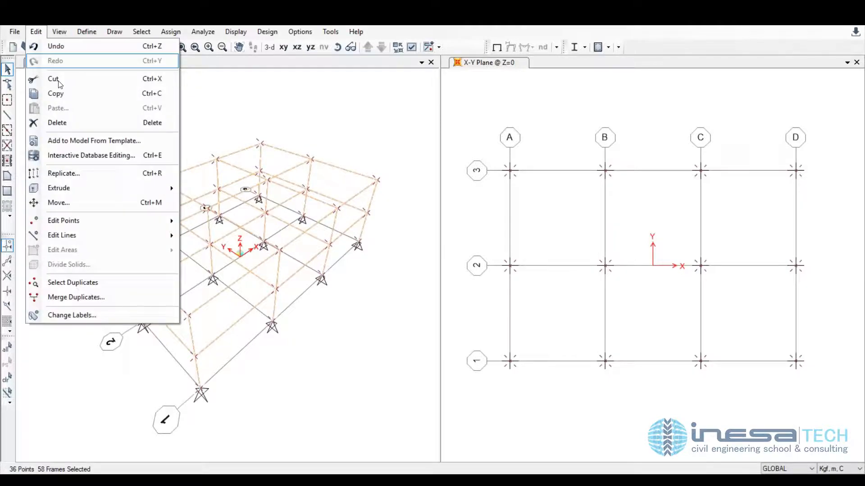
click(63, 93)
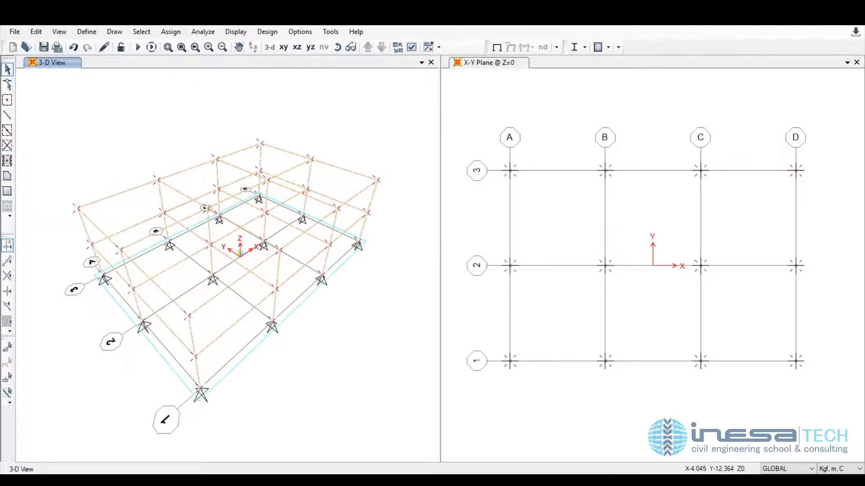
click(644, 455)
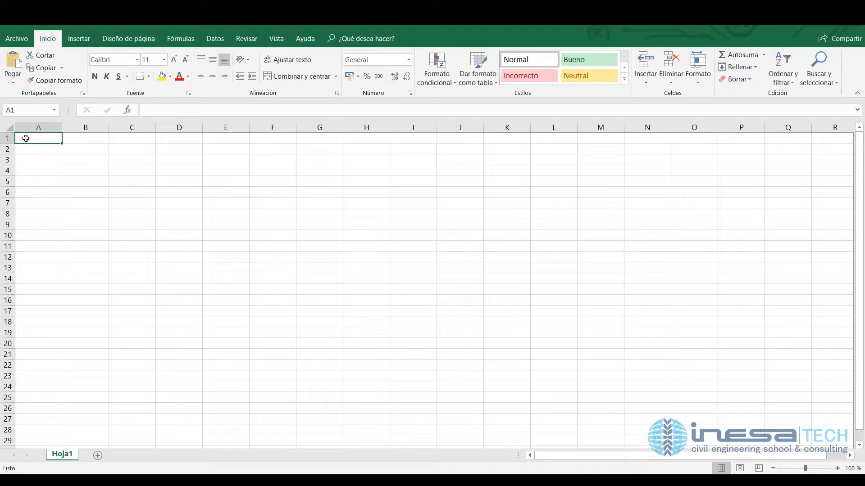
click(12, 63)
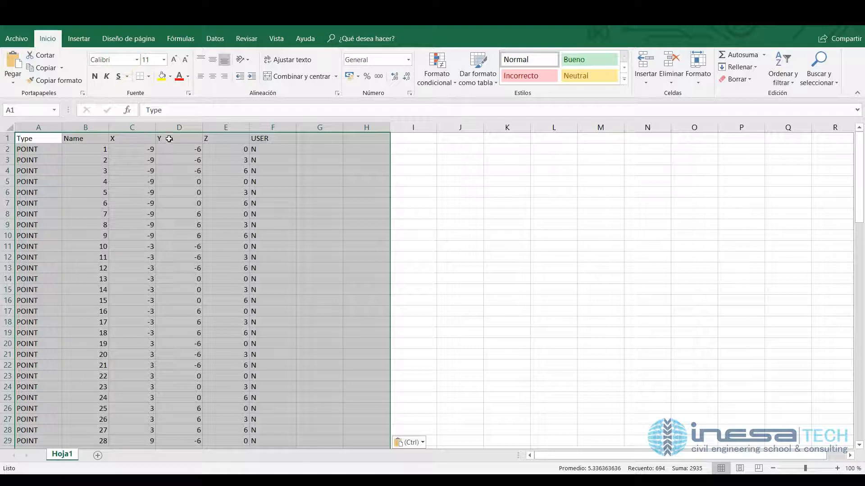
- Review the pasted point and line coordinate rows, and switch back to SAP2000 to clear the model selection
scroll(226, 210, down, 9)
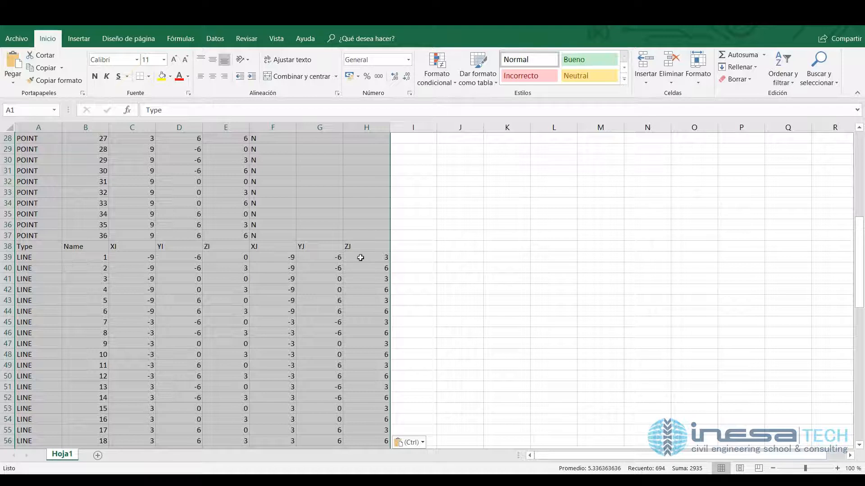
scroll(411, 268, down, 9)
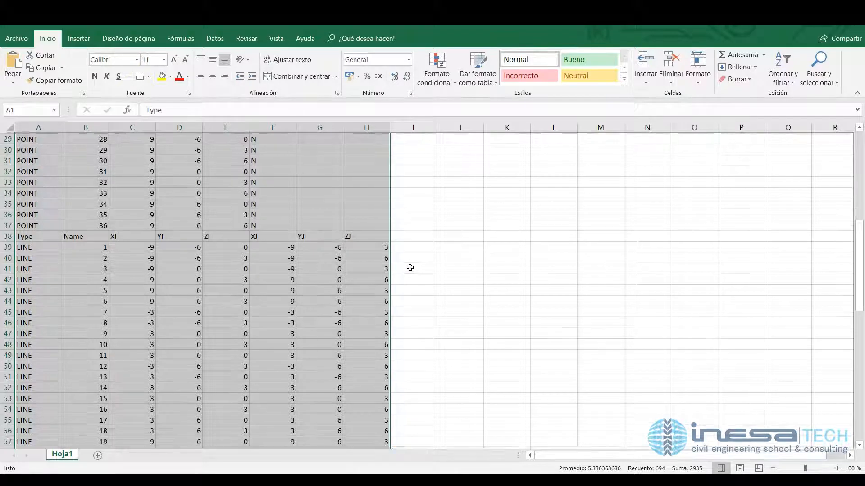
scroll(411, 269, down, 8)
click(241, 374)
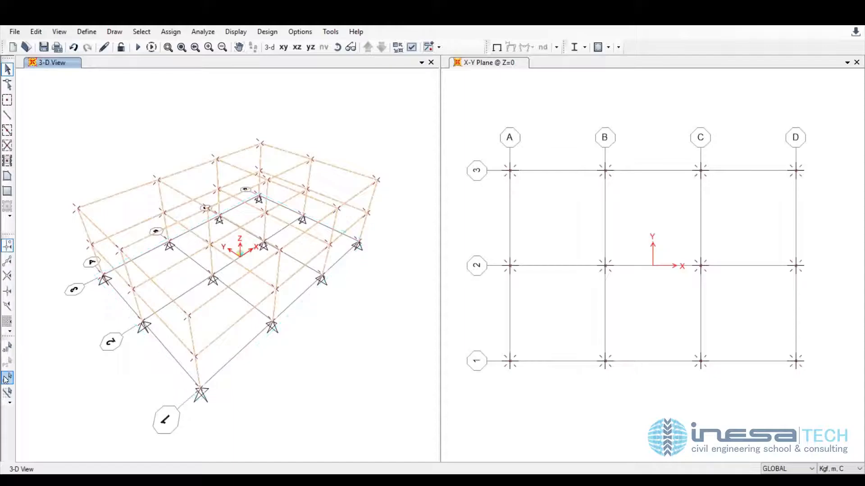
click(6, 379)
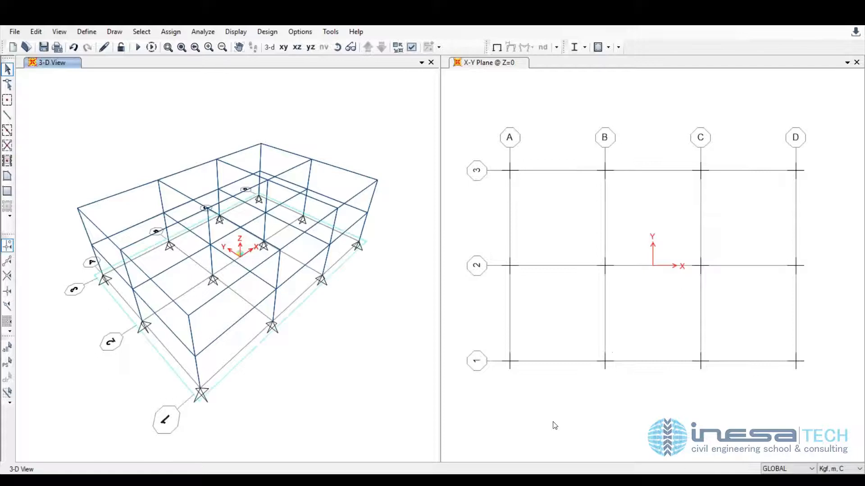
- In Excel, duplicate the last LINE row into row 97 and set its name to 59
mouse_move(599, 474)
click(647, 453)
drag(27, 322, 384, 323)
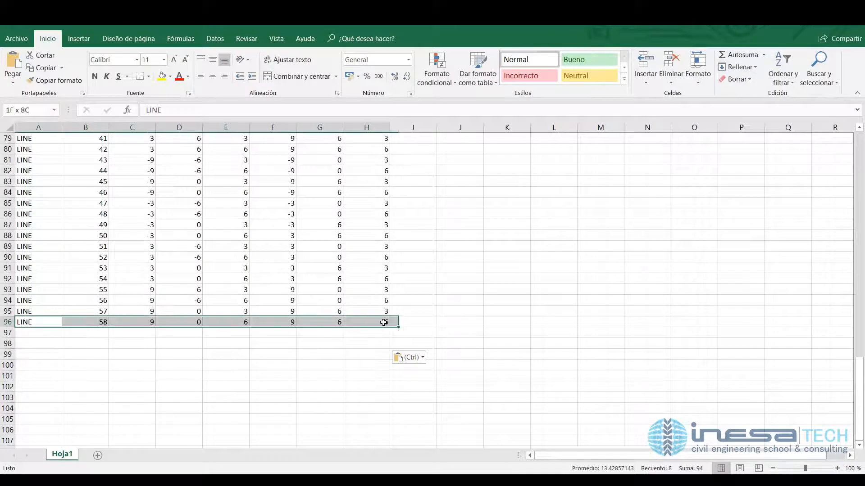
key(ctrl+c)
click(36, 334)
key(ctrl+v)
key(Escape)
click(80, 332)
text(59)
click(132, 366)
- Set the start coordinates of line 59 to XI -9, YI -6 and ZI 0
scroll(163, 321, up, 1)
scroll(162, 322, up, 5)
scroll(163, 311, up, 13)
scroll(198, 293, down, 3)
scroll(199, 315, down, 14)
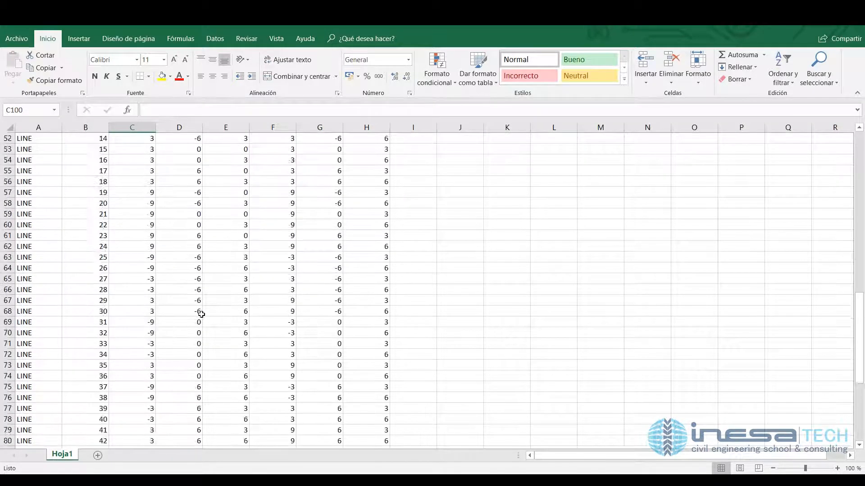
click(153, 370)
text(-9)
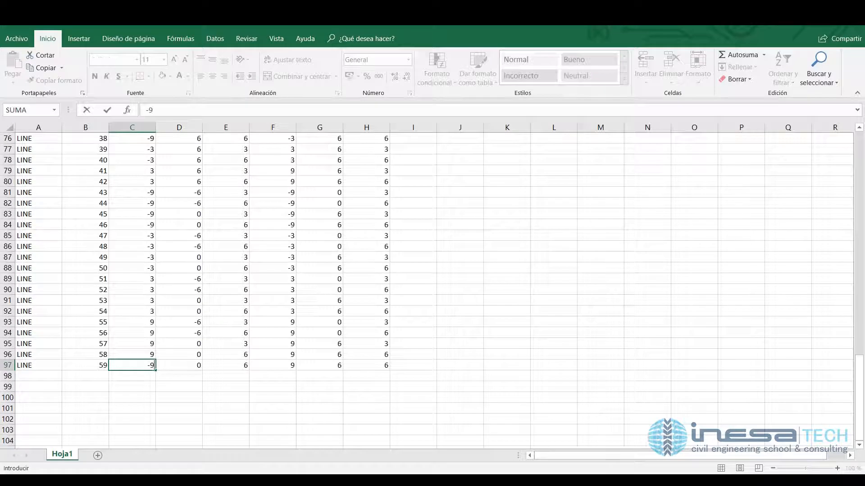
click(201, 363)
text(-)
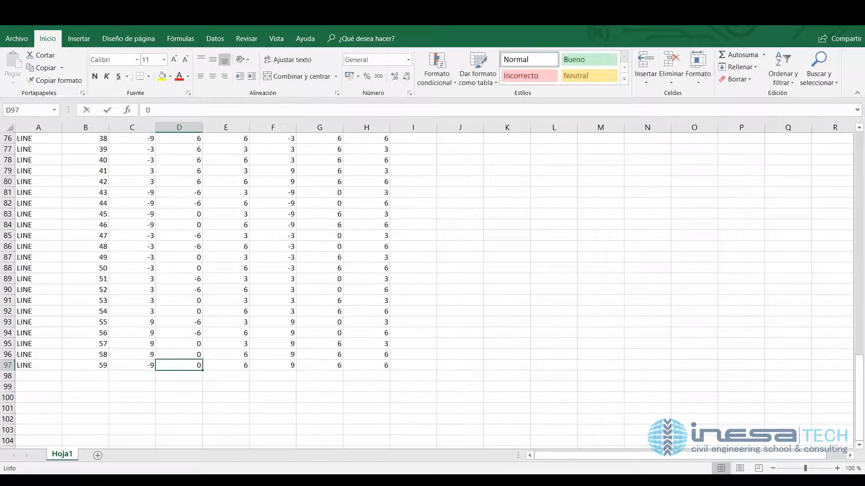
text(6)
click(224, 365)
text(0)
click(245, 395)
- Set the end coordinates of line 59 to XJ -3, YJ -6 and ZJ 3
click(285, 365)
text(-3)
click(319, 365)
text(-6)
click(361, 367)
text(3)
click(460, 355)
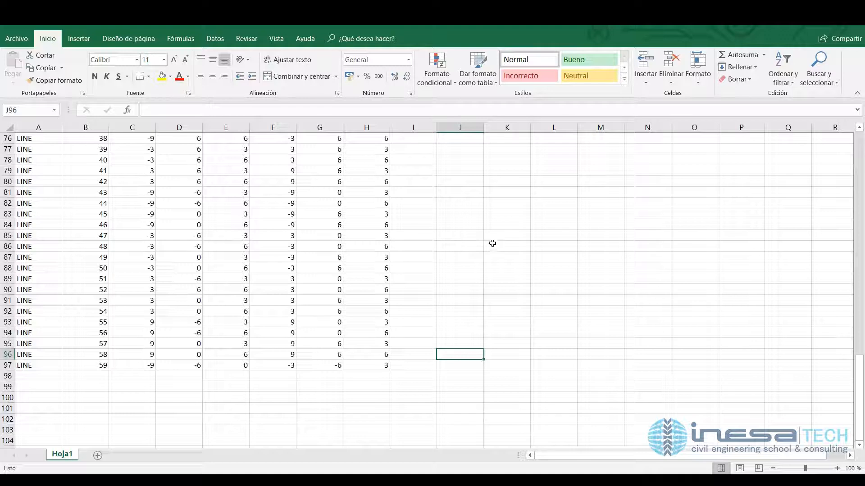
- Copy the line 59 row from Excel and paste it into the SAP2000 model with zero X, Y and Z offsets
click(27, 366)
drag(27, 365, 382, 366)
right_click(171, 366)
click(199, 134)
key(alt+Tab)
click(38, 32)
click(54, 108)
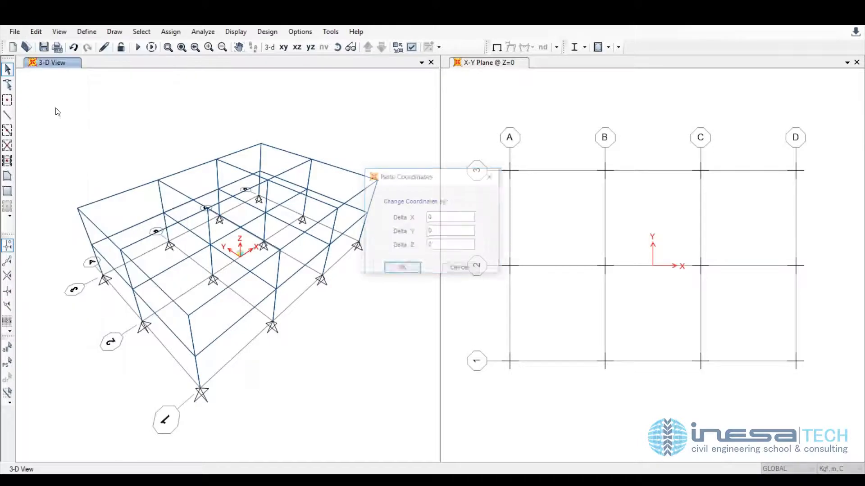
click(403, 269)
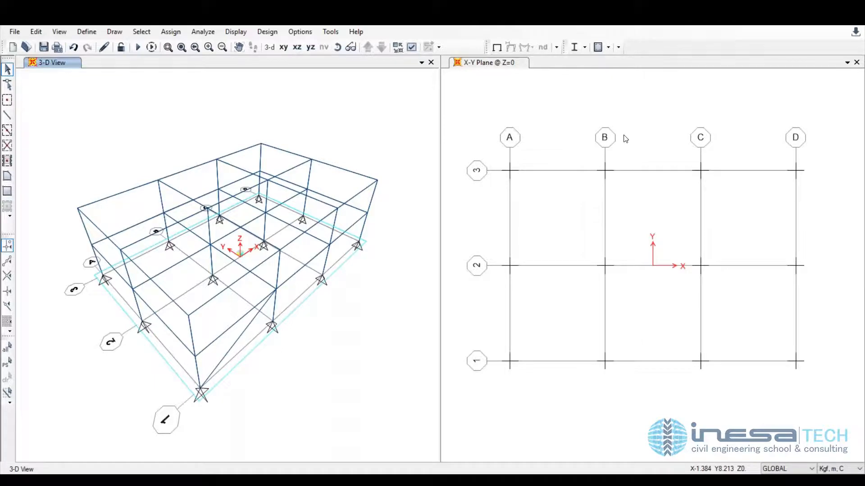
- Delete the pasted diagonal frame from the model and clear row 97 in the Excel sheet
click(245, 324)
right_click(245, 324)
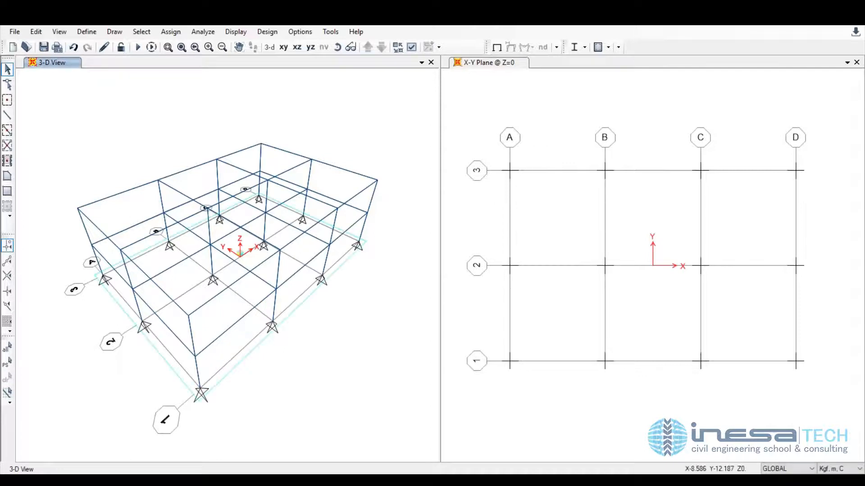
mouse_move(599, 481)
click(658, 440)
drag(41, 366, 353, 369)
key(Delete)
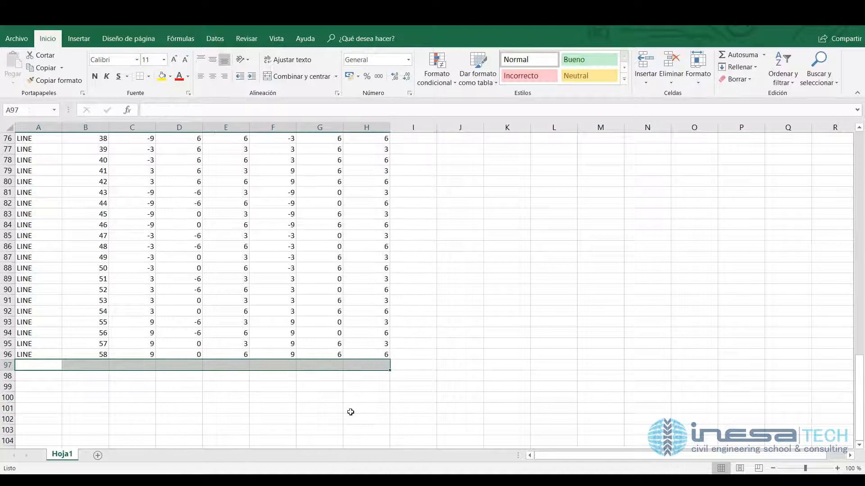
- Clear all remaining point and line data from the Excel sheet
scroll(525, 445, up, 2)
scroll(427, 336, up, 20)
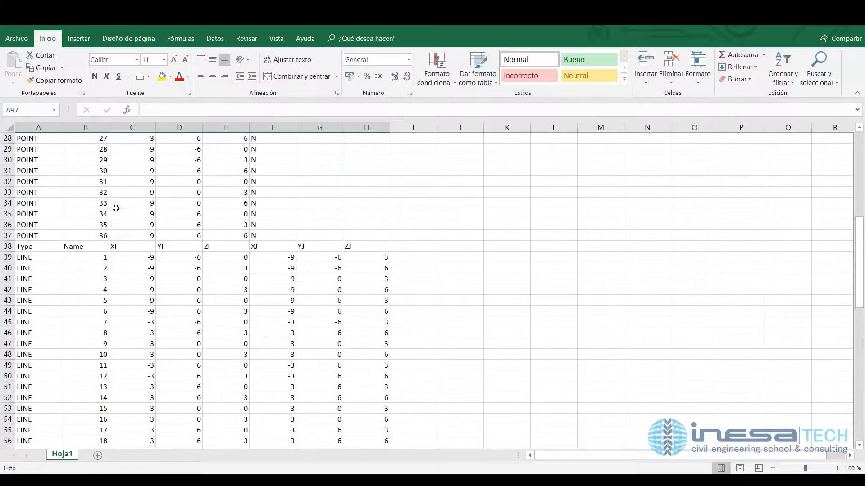
click(9, 127)
key(Delete)
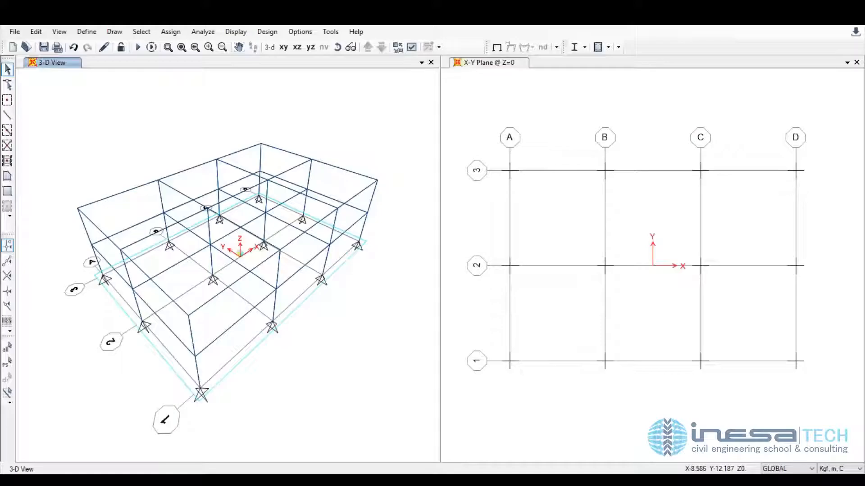
- In SAP2000, draw a quick area in the bay between grids A-B and 1-2 on the X-Y plane at Z=3, and select it
click(283, 47)
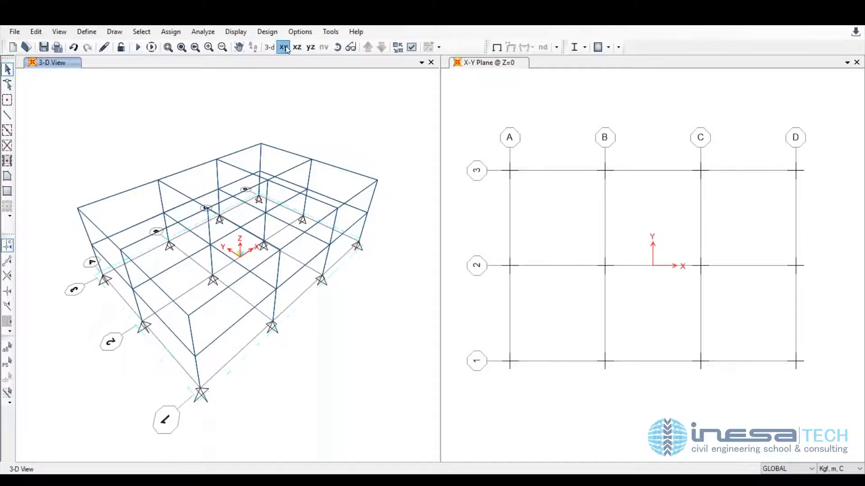
click(382, 47)
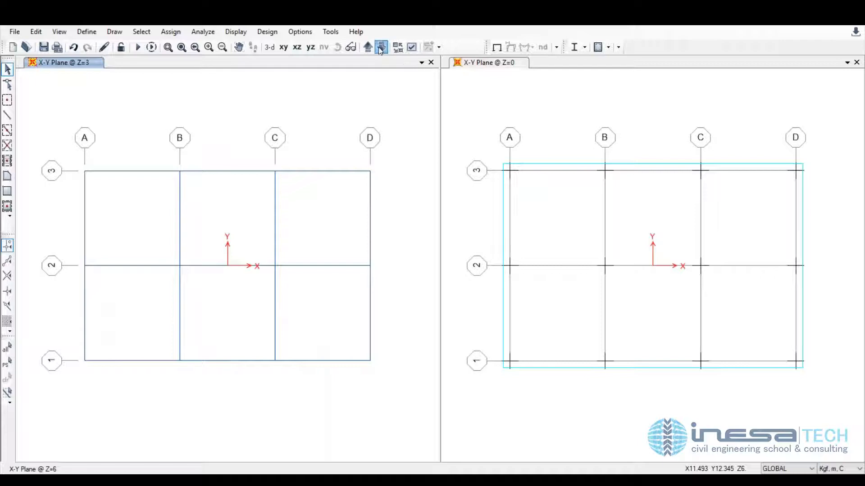
click(7, 206)
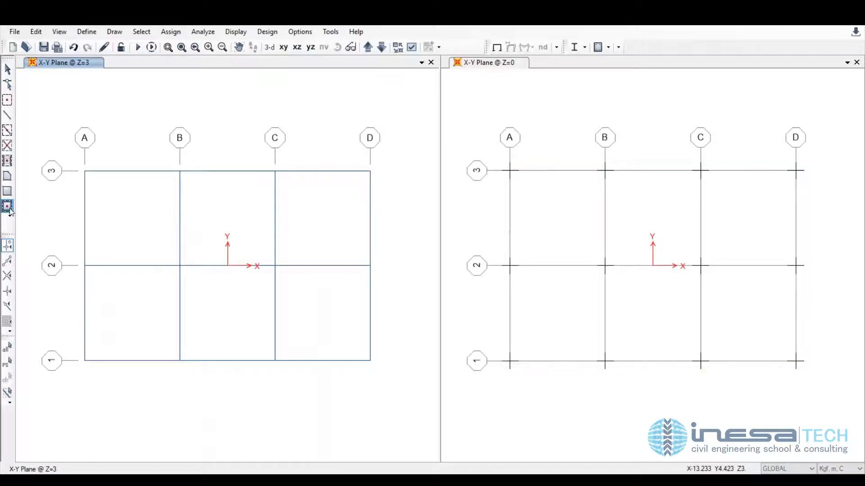
click(138, 305)
key(Escape)
click(138, 304)
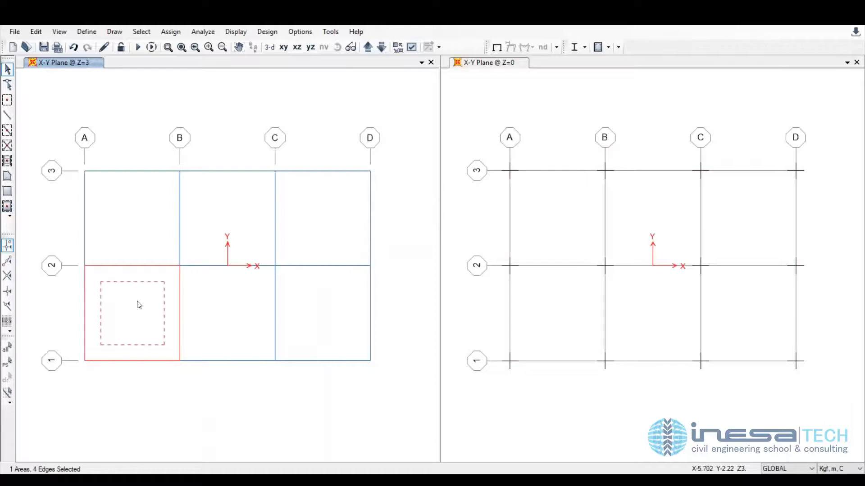
- Return the view to 3-D and turn on the object fill display so the slab area is shaded
click(270, 48)
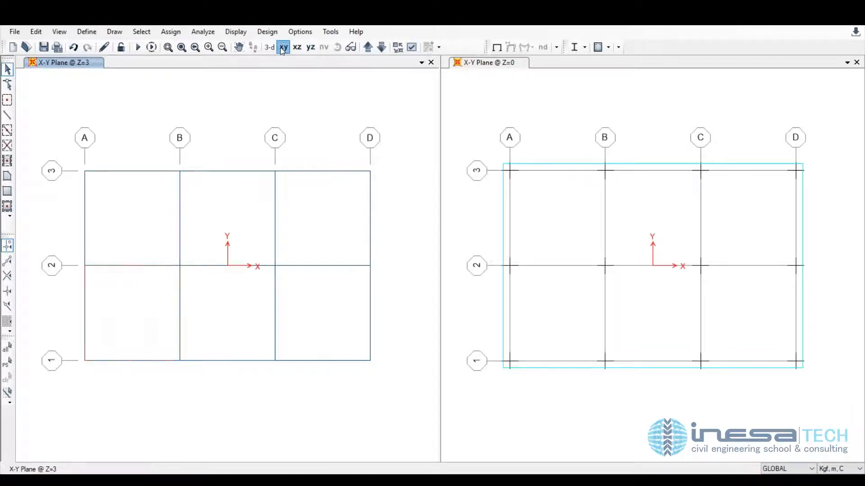
click(423, 82)
key(ctrl+w)
click(381, 98)
click(481, 391)
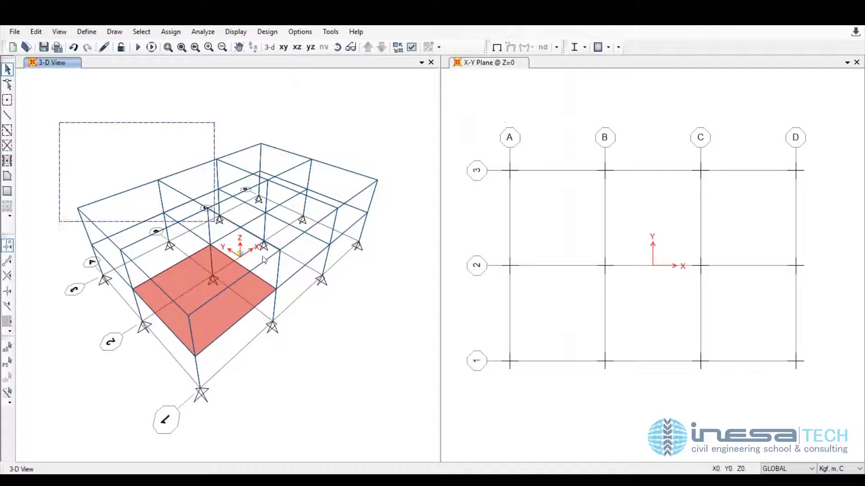
- Select the elevated frames, joints and slab area, copy them, and paste the geometry into cell A1 of the Excel sheet
drag(264, 260, 397, 417)
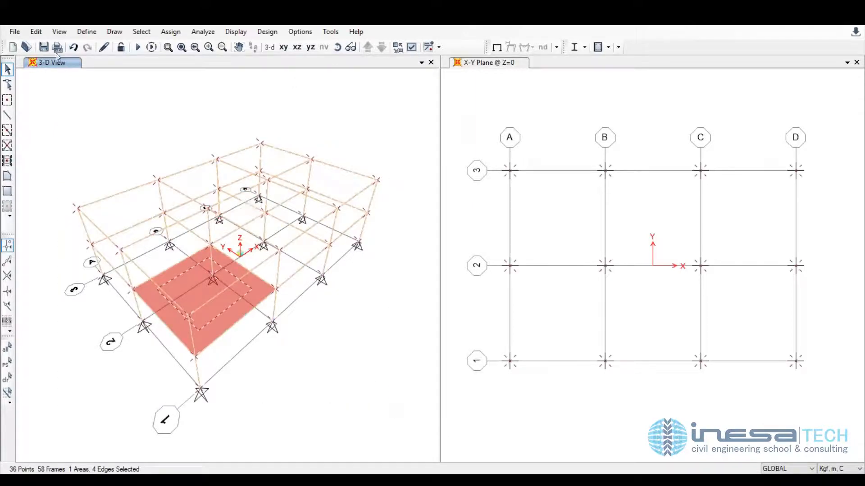
click(37, 31)
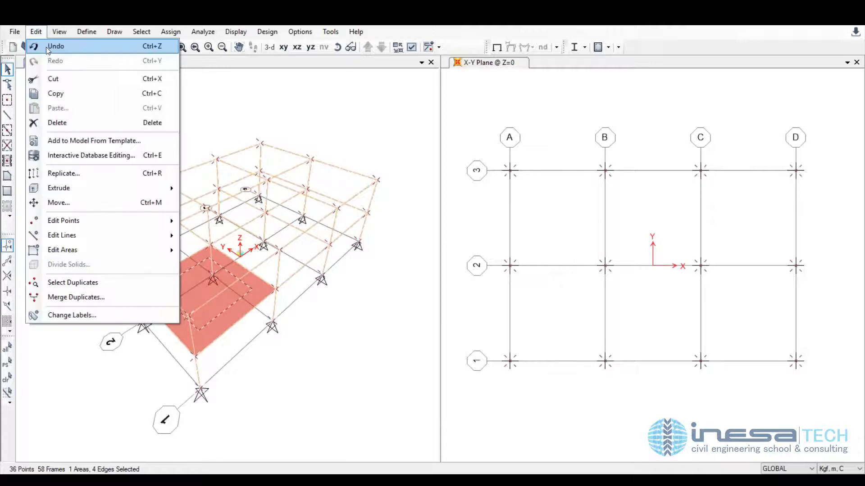
click(56, 93)
mouse_move(599, 481)
click(660, 439)
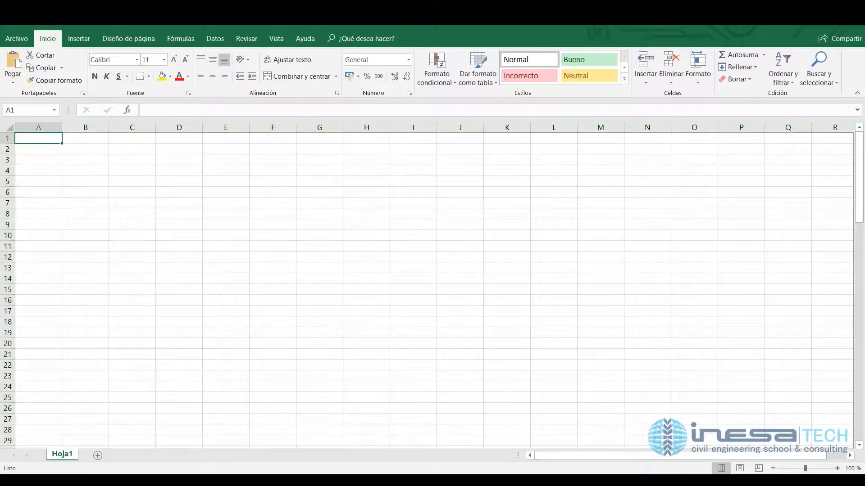
click(14, 61)
- Examine the pasted point, line and area rows in the sheet, going through the area row's columns
scroll(67, 236, down, 4)
scroll(67, 236, down, 16)
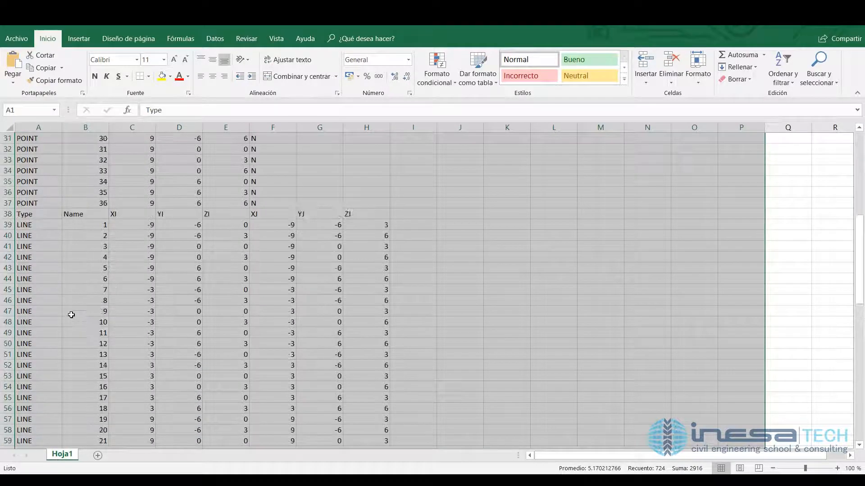
scroll(77, 309, down, 8)
click(131, 333)
click(178, 270)
click(206, 269)
click(261, 269)
click(311, 271)
click(356, 269)
click(395, 270)
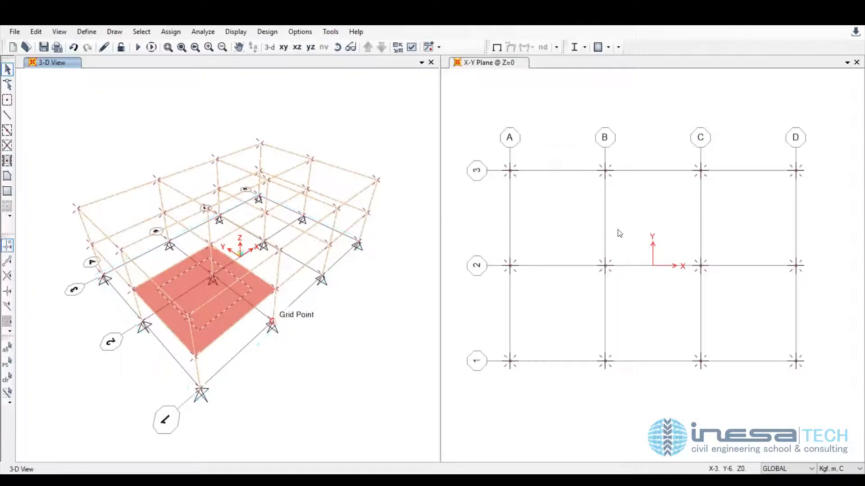
- Switch back to SAP2000 and clear the current selection in the 3-D view
click(8, 379)
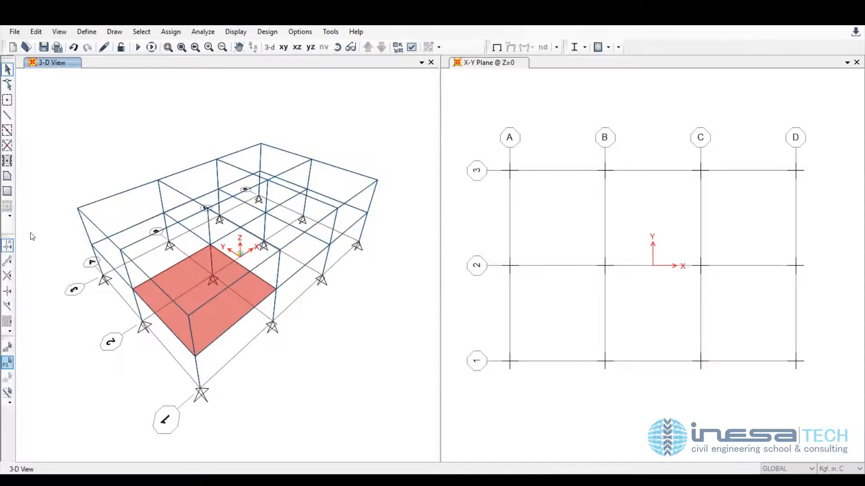
click(36, 31)
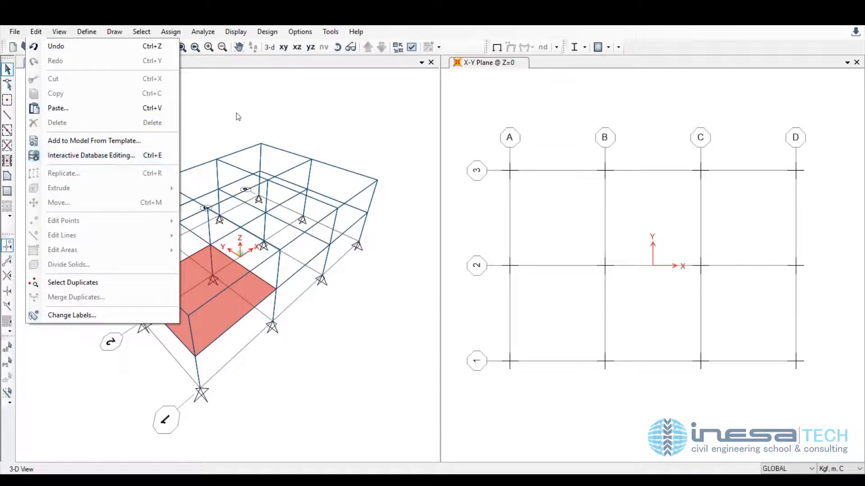
click(264, 207)
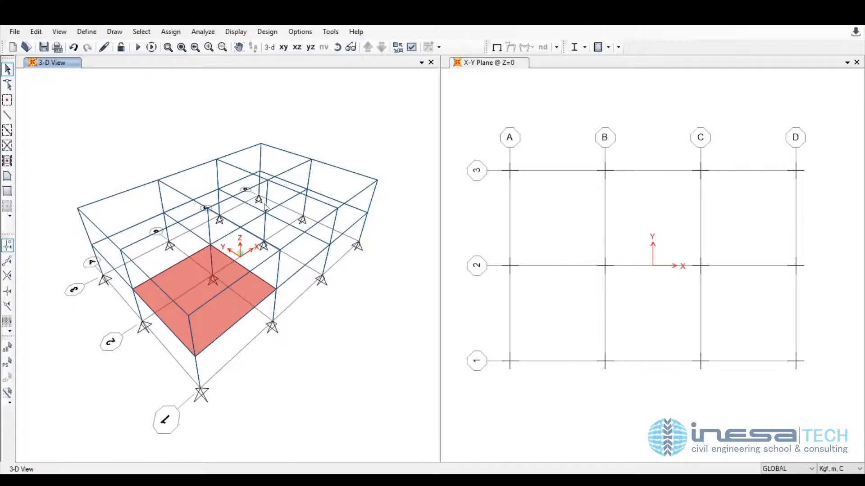
- Add a load pattern named CV of type Live to the model's load patterns
click(90, 33)
click(121, 220)
double_click(225, 226)
key(Caps_Lock)
text(CV)
click(345, 227)
click(342, 246)
click(575, 212)
click(600, 307)
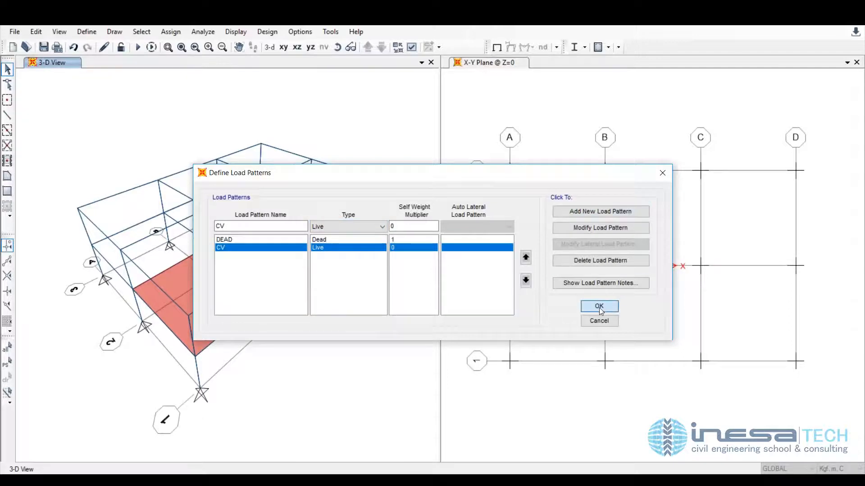
- Assign a uniform gravity area load of 500 kgf/m² to the slab under load pattern CV
click(171, 32)
mouse_move(219, 211)
click(351, 225)
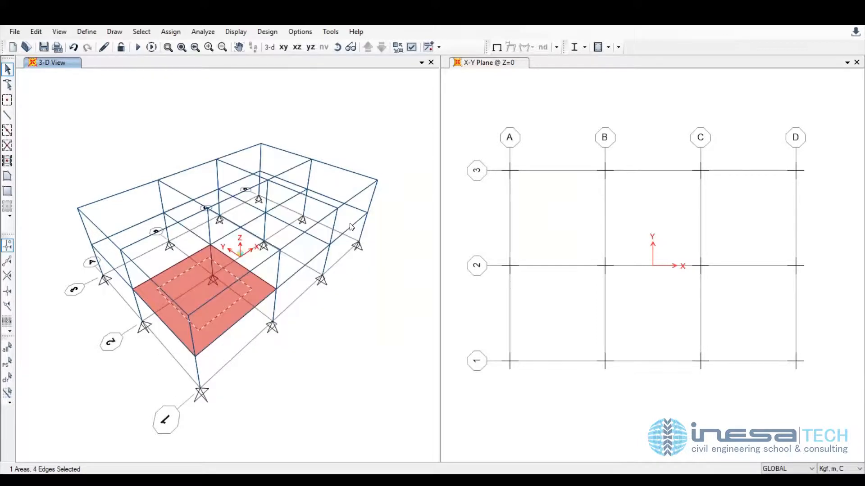
text(500)
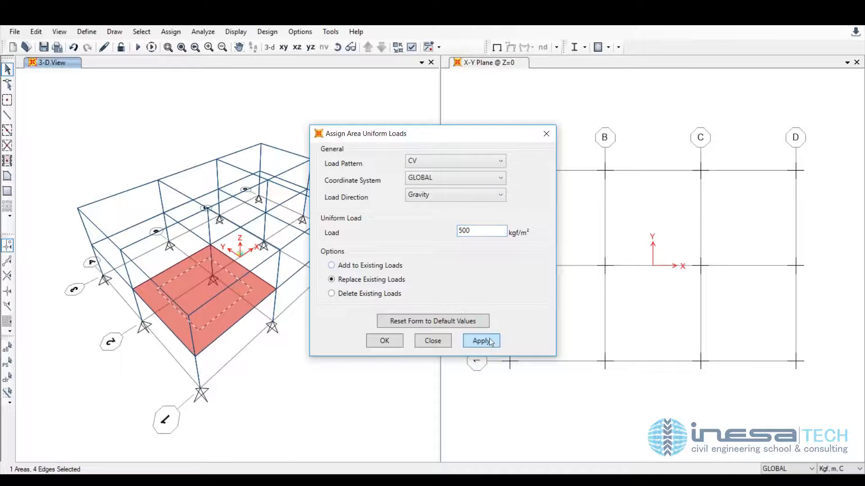
click(490, 342)
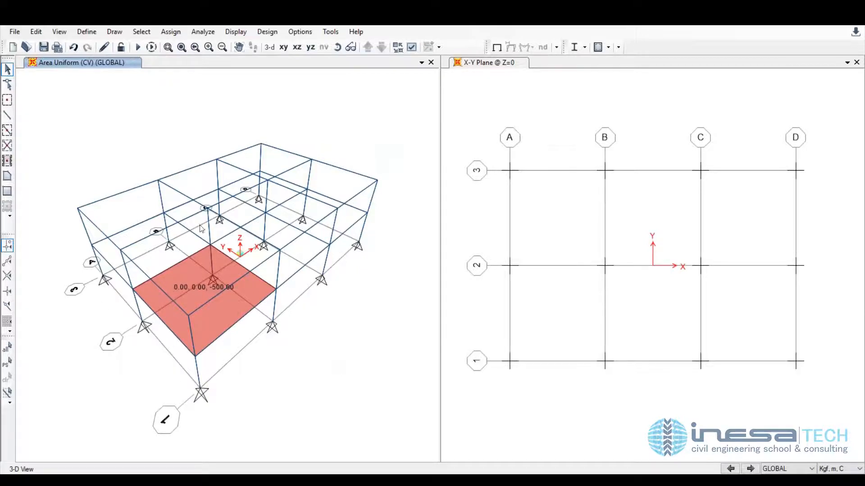
- Check the section and other assignments of a beam at the upper level without changing them
click(354, 175)
right_click(354, 171)
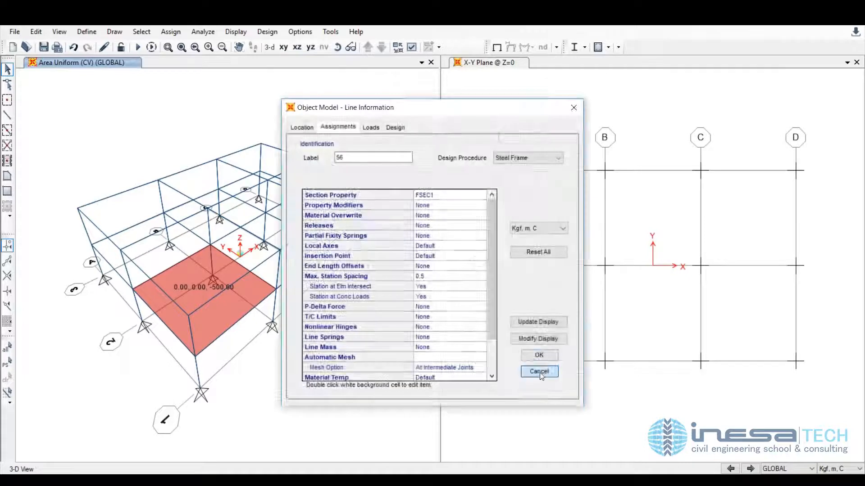
click(540, 371)
- Start a frame section import for the steel I/Wide Flange type, using the euro.pro section property file
click(87, 32)
mouse_move(116, 64)
click(253, 61)
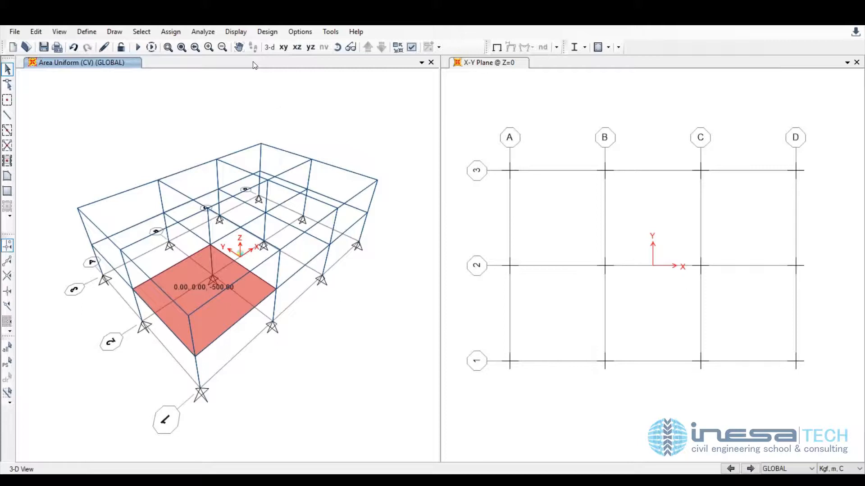
click(500, 158)
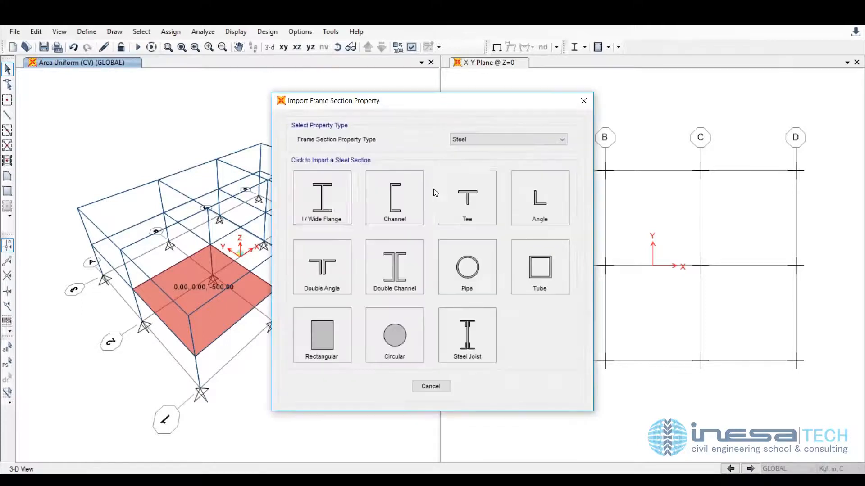
click(328, 205)
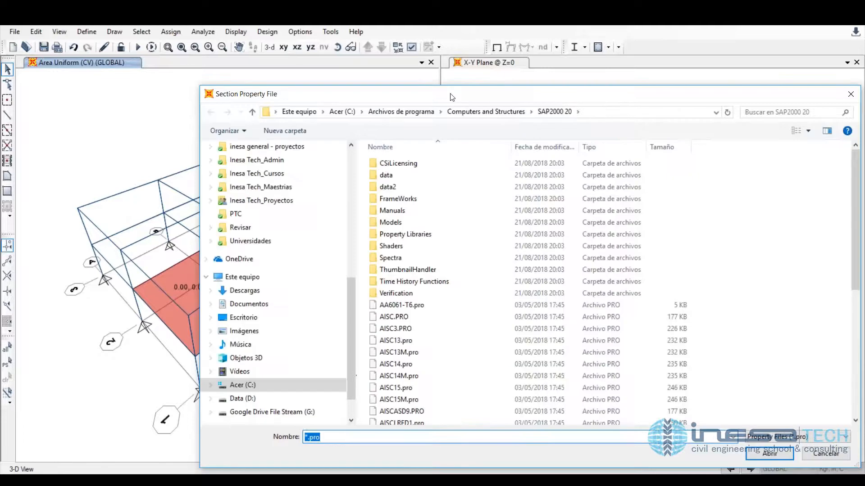
drag(451, 97, 322, 83)
scroll(297, 270, down, 2)
scroll(298, 271, down, 3)
click(262, 393)
click(642, 440)
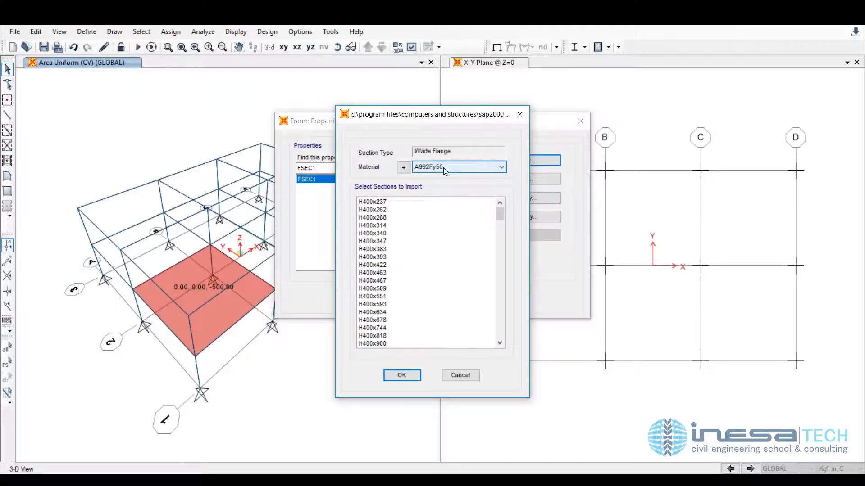
- Add the A36 steel material and choose it as the material for the sections being imported
click(404, 168)
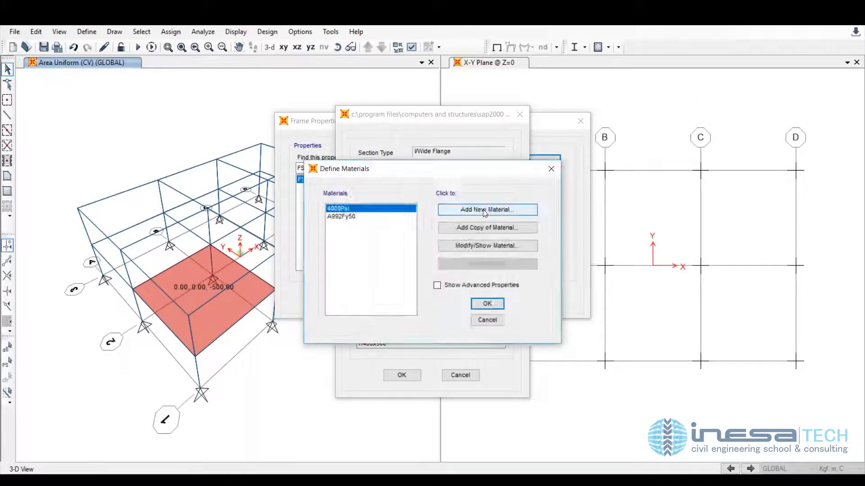
click(484, 214)
click(439, 261)
click(437, 271)
click(402, 303)
click(488, 303)
click(455, 167)
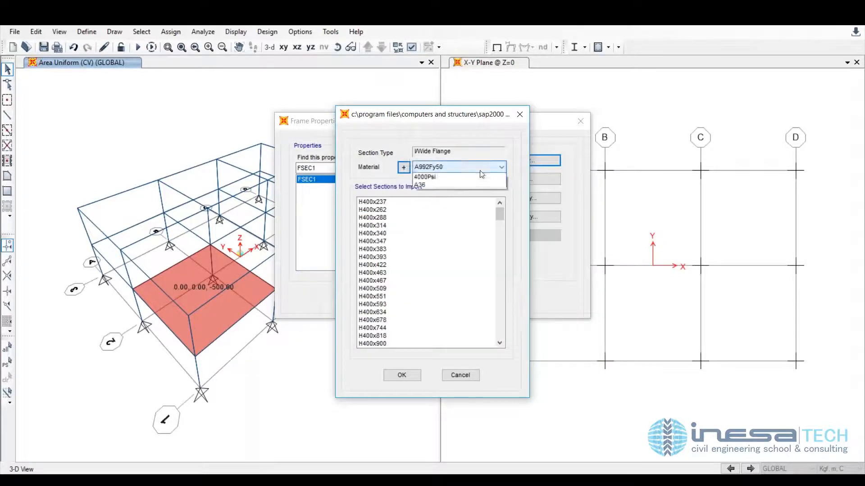
click(449, 193)
- Import the IPE300 and HE340A sections into the frame properties and accept the section list
drag(499, 214, 503, 311)
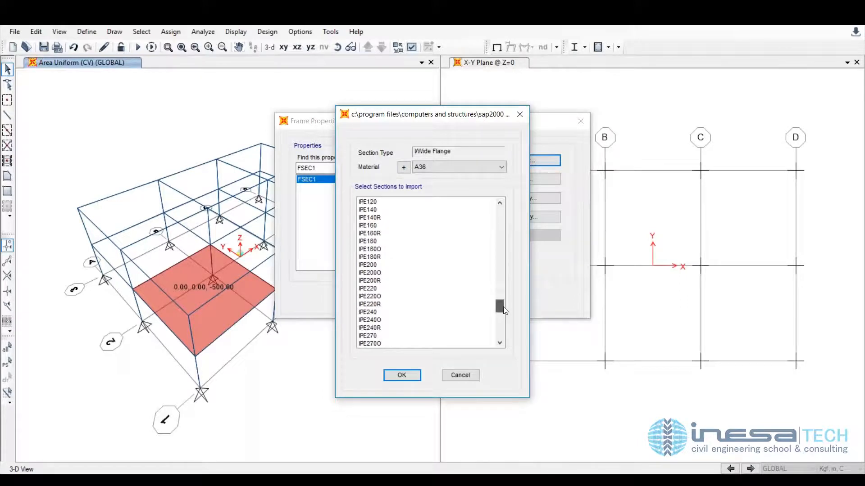
scroll(427, 320, down, 2)
click(494, 313)
drag(503, 312, 506, 249)
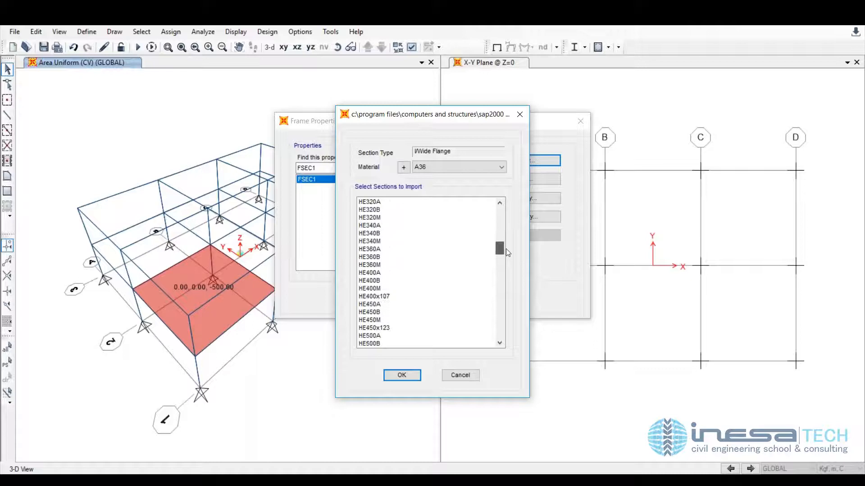
click(381, 226)
click(402, 377)
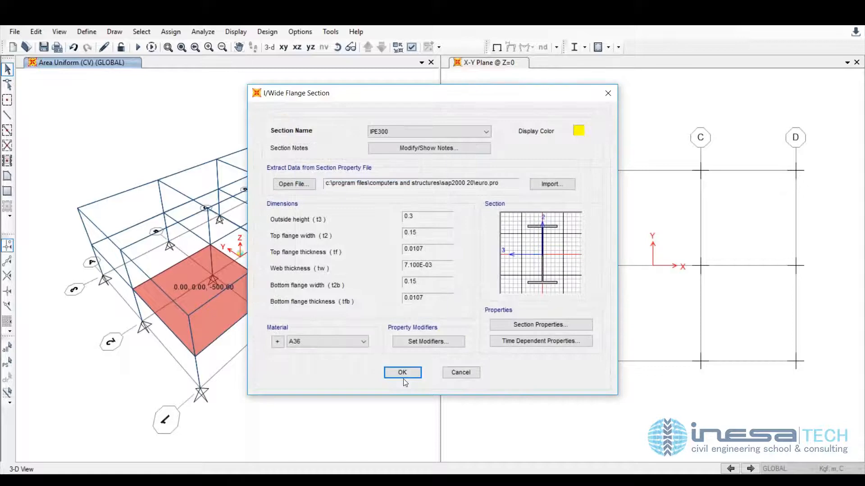
click(404, 379)
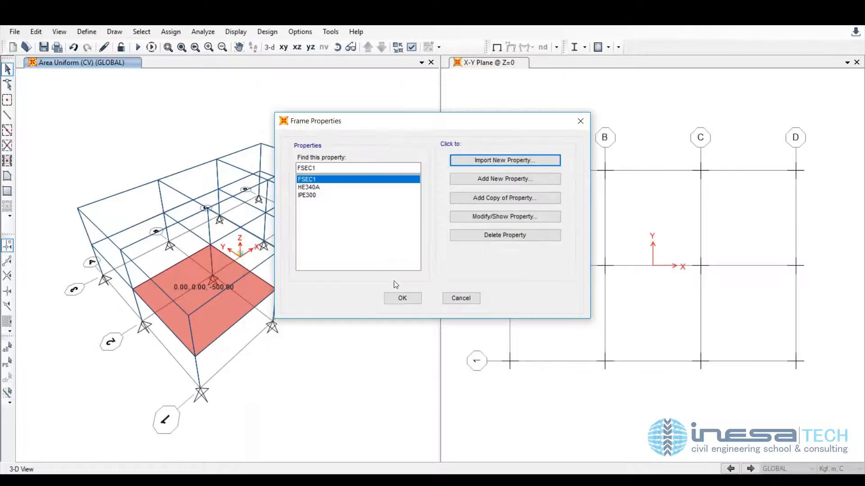
click(403, 299)
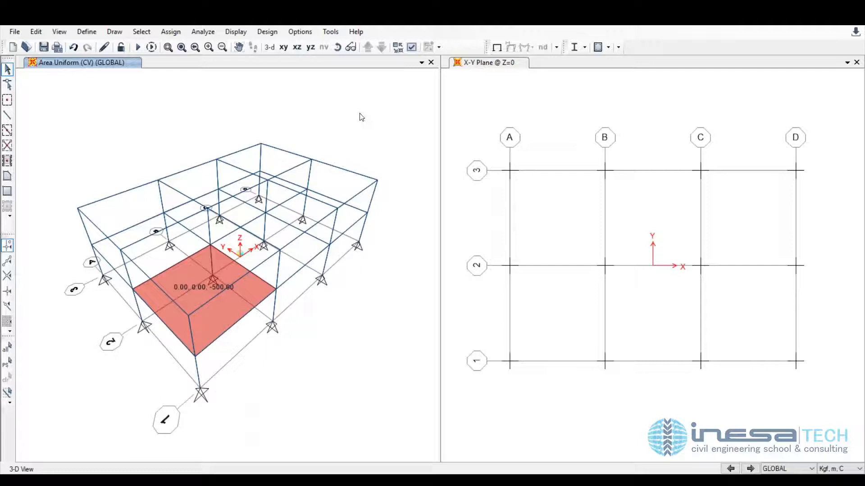
- Orient the 3-D view to the XZ direction with plan 270, elevation 0 and aperture 60 degrees
click(284, 47)
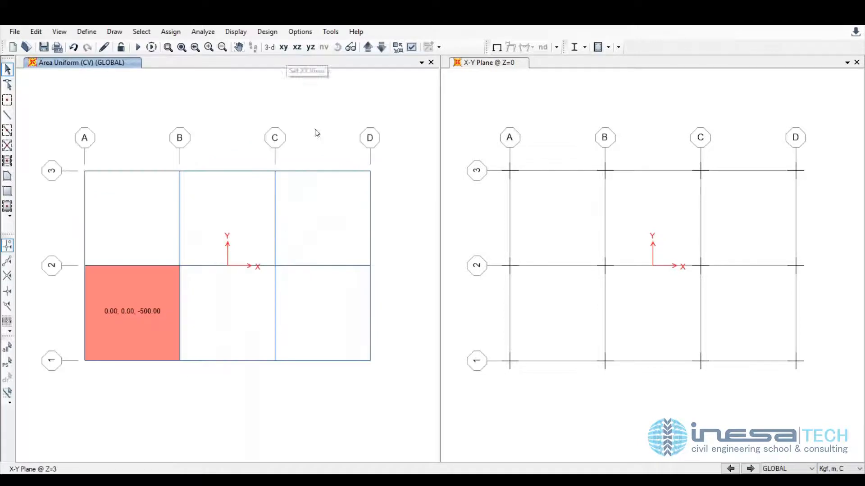
click(270, 48)
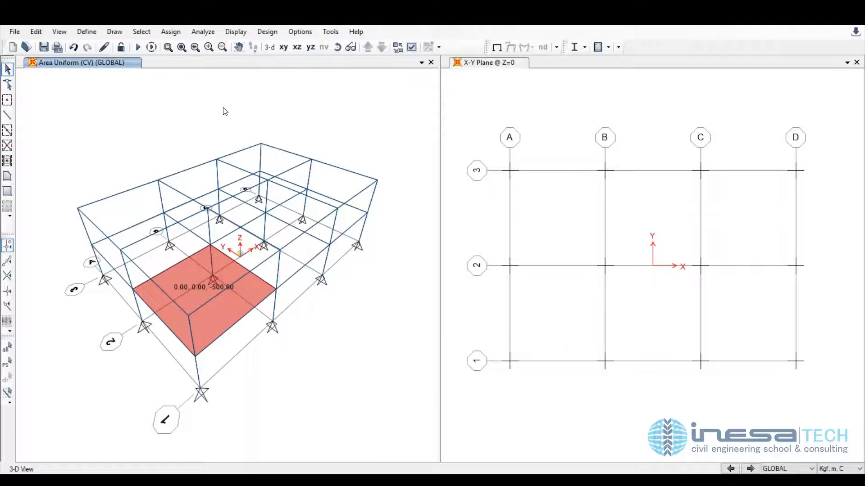
click(59, 33)
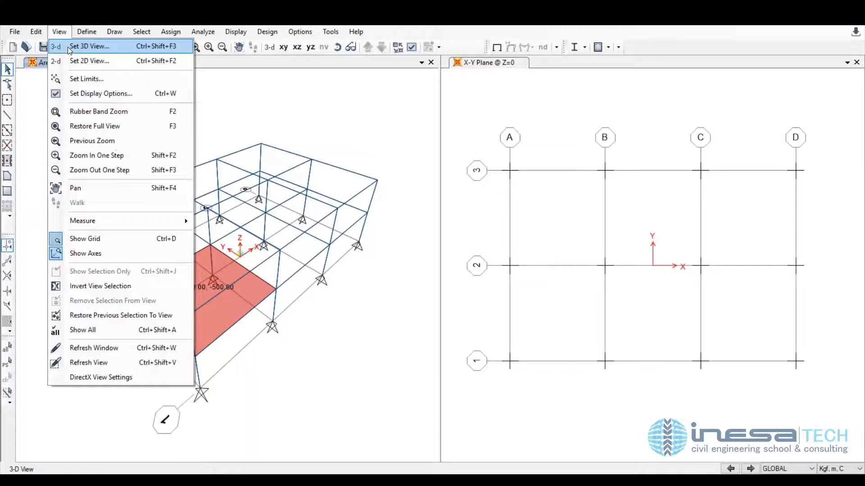
click(89, 47)
click(501, 308)
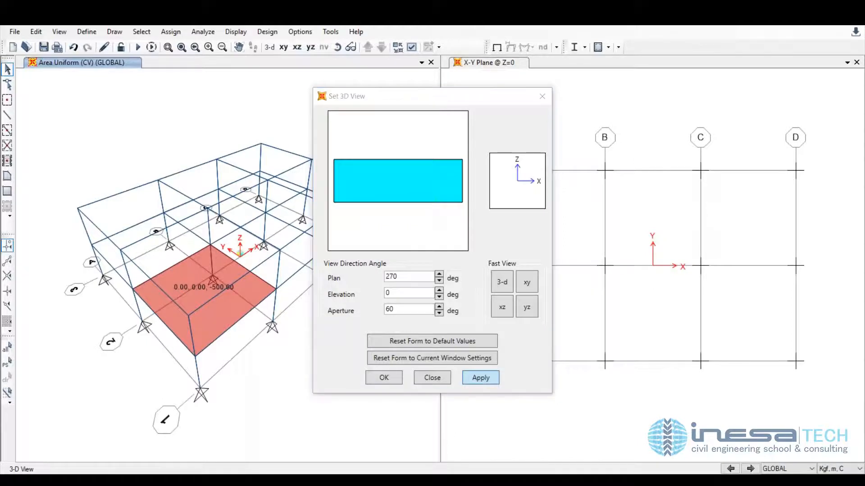
click(384, 377)
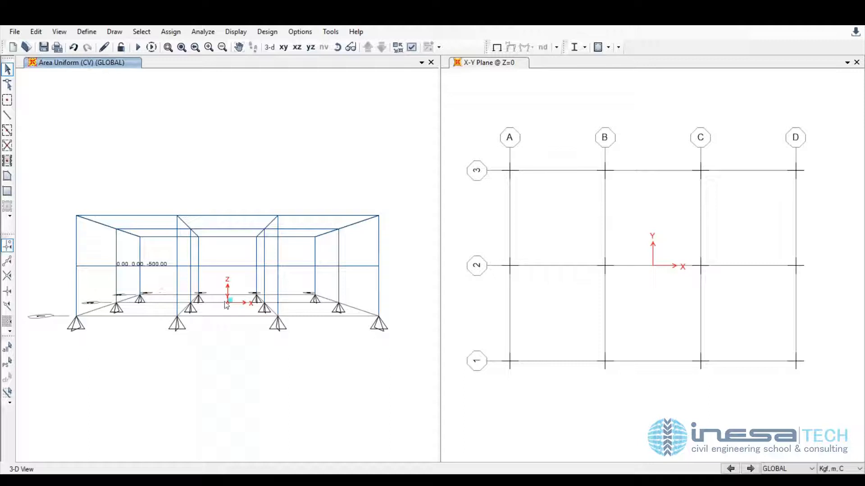
- Set the 3-D view's aperture to 0 degrees to remove the perspective from the XZ elevation
click(61, 36)
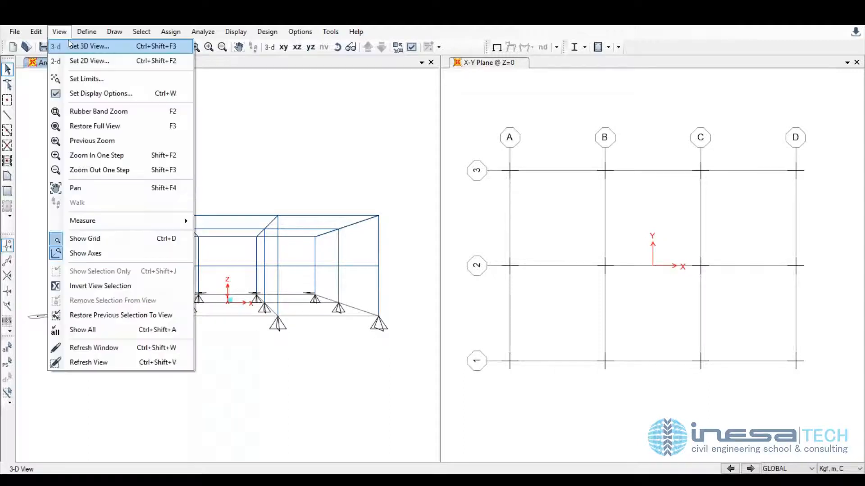
click(68, 40)
text(0)
click(480, 378)
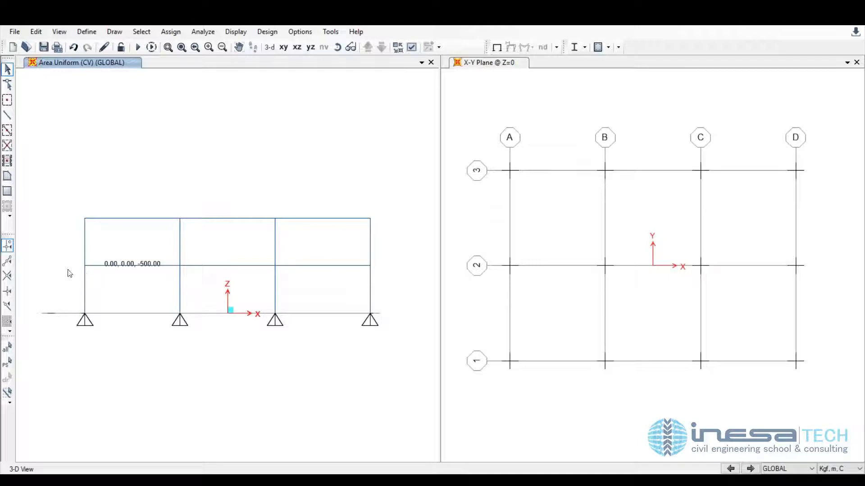
- Select the beams at both floor levels in the elevation and assign them the IPE300 frame section
drag(57, 256, 351, 284)
drag(50, 211, 416, 239)
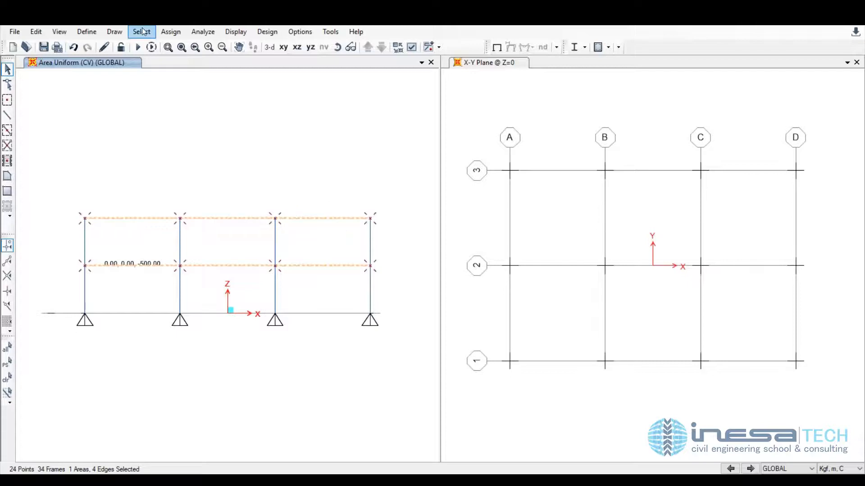
click(171, 30)
mouse_move(295, 67)
click(362, 62)
click(366, 167)
click(481, 349)
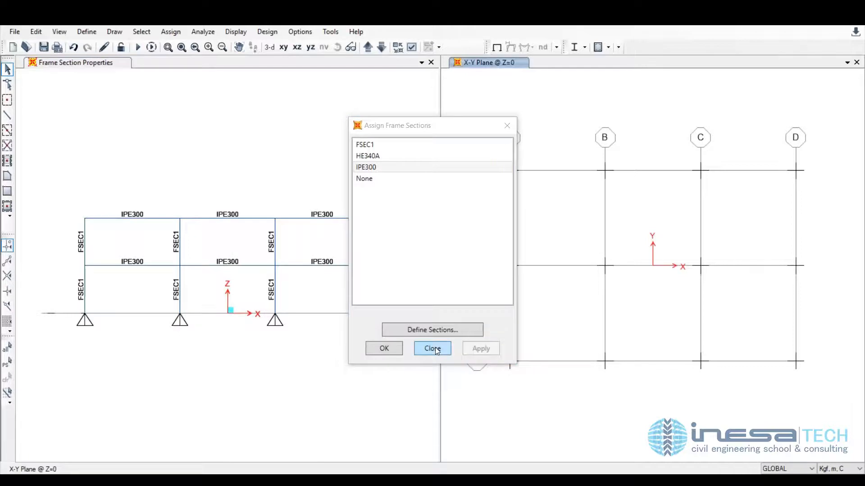
click(433, 348)
- Window-select the members along the four column lines, assign them the HE340A section, and return to the 3-D view
drag(69, 194, 100, 357)
drag(176, 195, 193, 371)
drag(270, 194, 281, 346)
drag(367, 215, 381, 346)
click(171, 31)
mouse_move(185, 60)
click(343, 62)
click(367, 155)
click(481, 348)
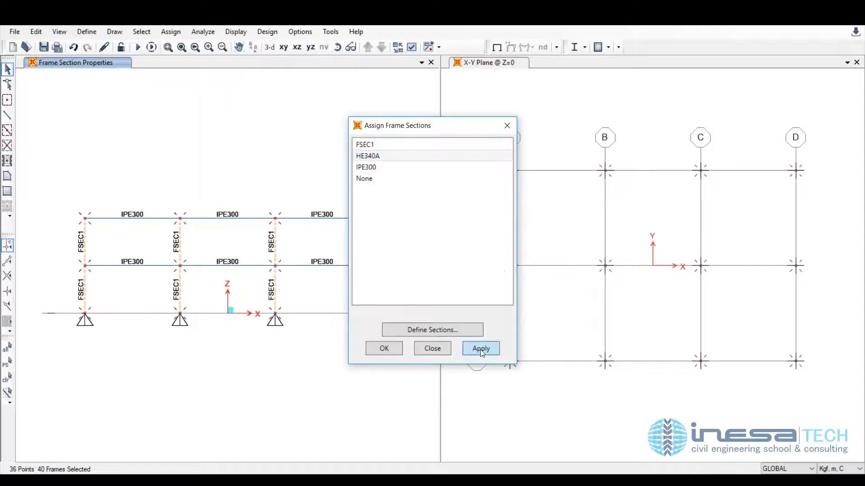
click(434, 350)
click(270, 47)
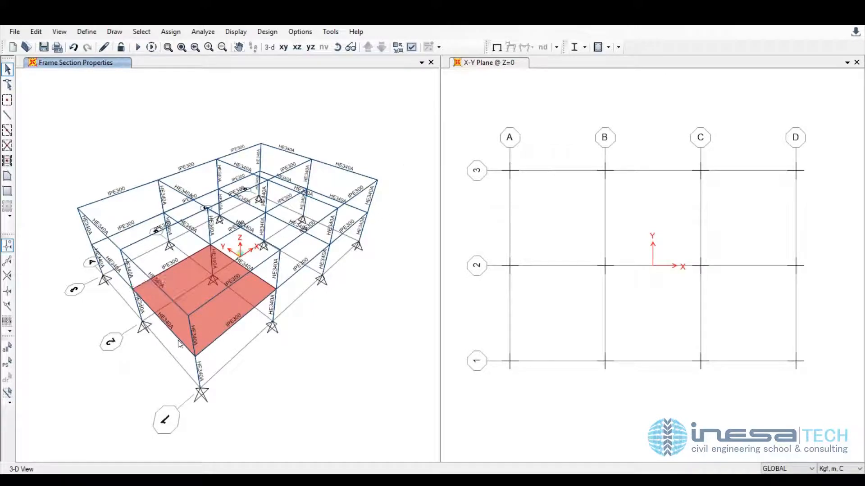
- Orient the 3-D view to a flat XZ elevation of the frame without perspective
click(64, 34)
click(89, 47)
click(502, 307)
click(486, 379)
click(432, 378)
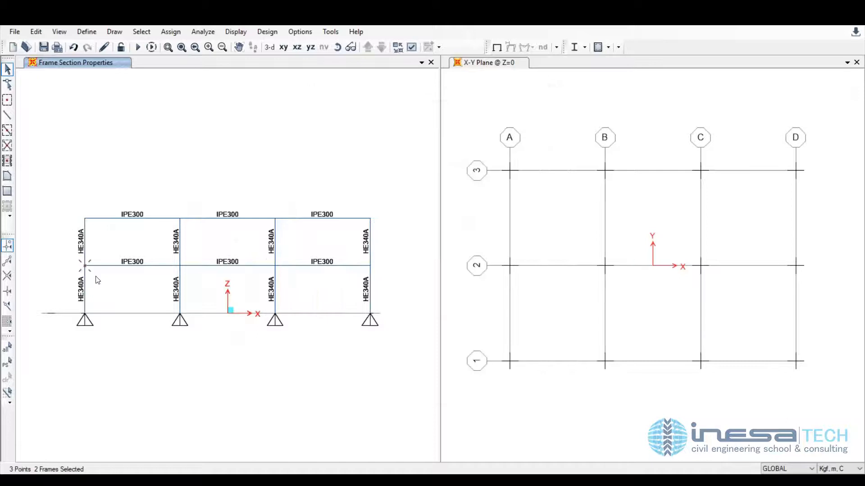
- Window-select the transverse beams at both floor levels in the XZ elevation, restore the 3-D view, and assign them the IPE300 section
drag(164, 255, 198, 286)
drag(263, 256, 285, 278)
drag(358, 253, 378, 275)
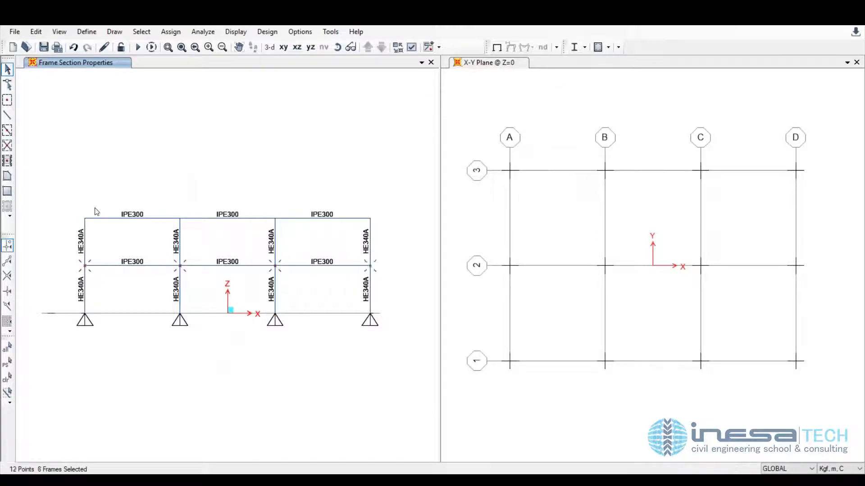
drag(78, 208, 94, 231)
drag(170, 206, 190, 229)
drag(266, 207, 291, 239)
drag(361, 209, 381, 237)
click(269, 47)
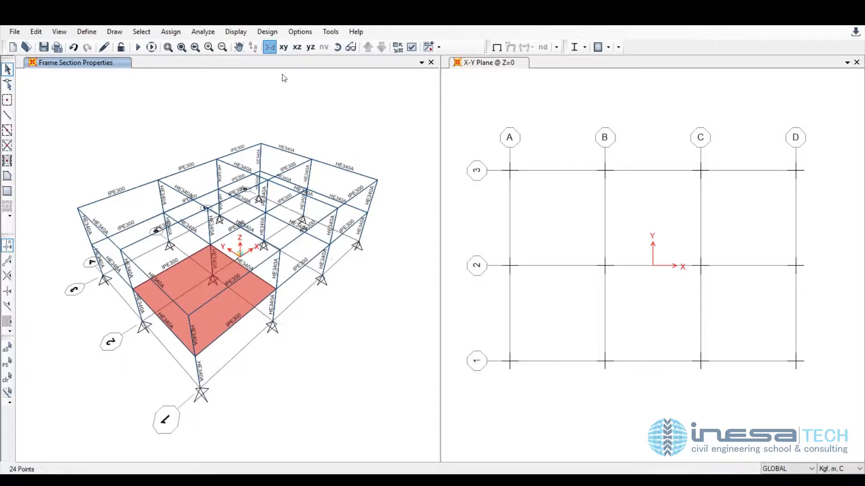
click(169, 31)
mouse_move(200, 59)
click(369, 66)
click(481, 348)
click(433, 349)
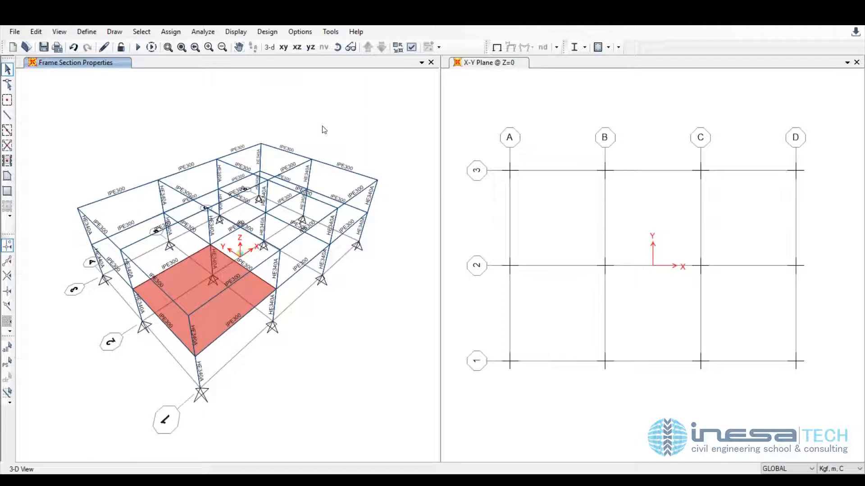
- Open the Grid Lines table from the coordinate systems and grids data for interactive database editing
click(239, 47)
drag(293, 252, 305, 236)
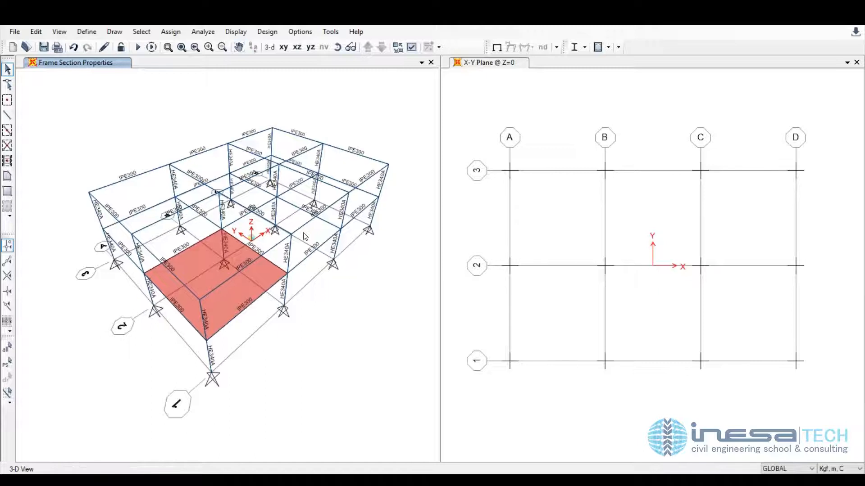
click(36, 31)
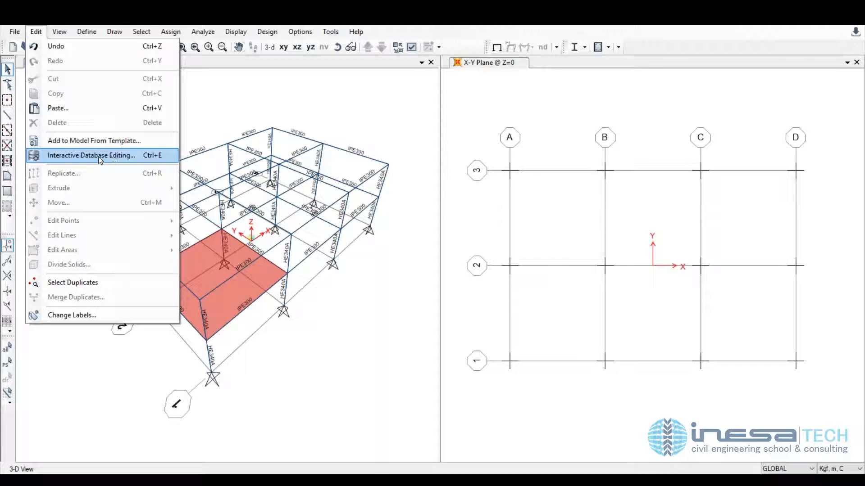
click(70, 155)
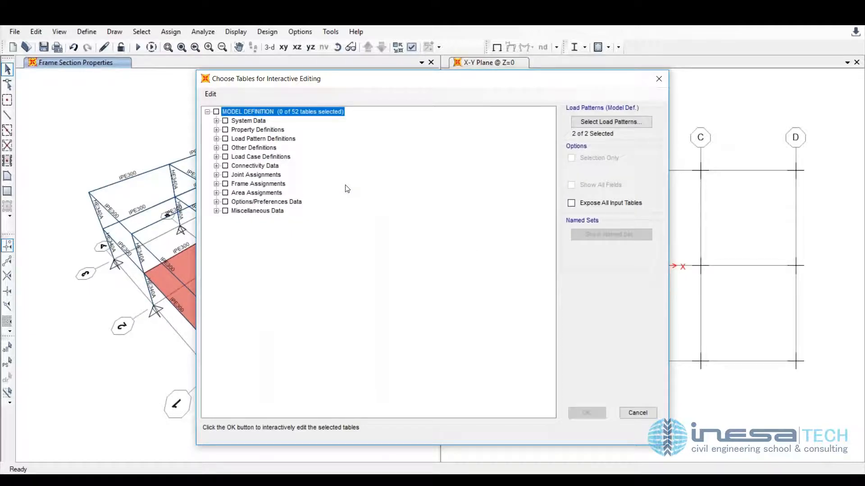
mouse_move(359, 81)
mouse_down()
mouse_move(374, 81)
mouse_move(356, 76)
mouse_up()
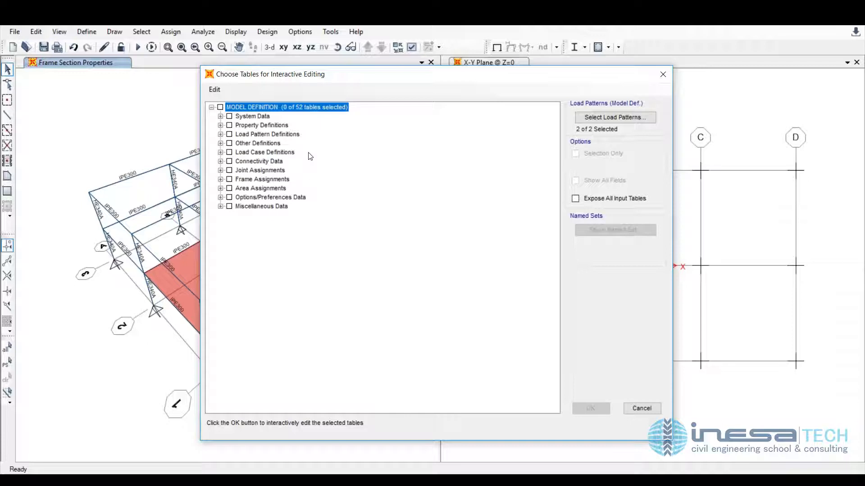
click(221, 117)
click(229, 134)
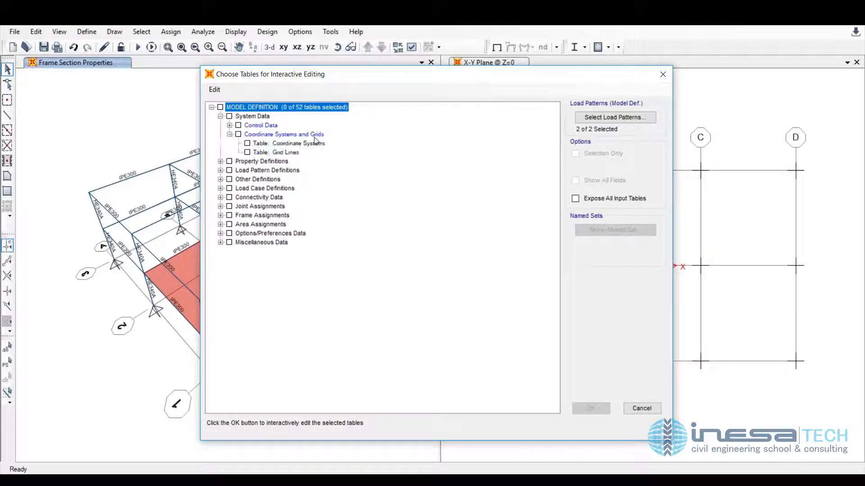
click(247, 153)
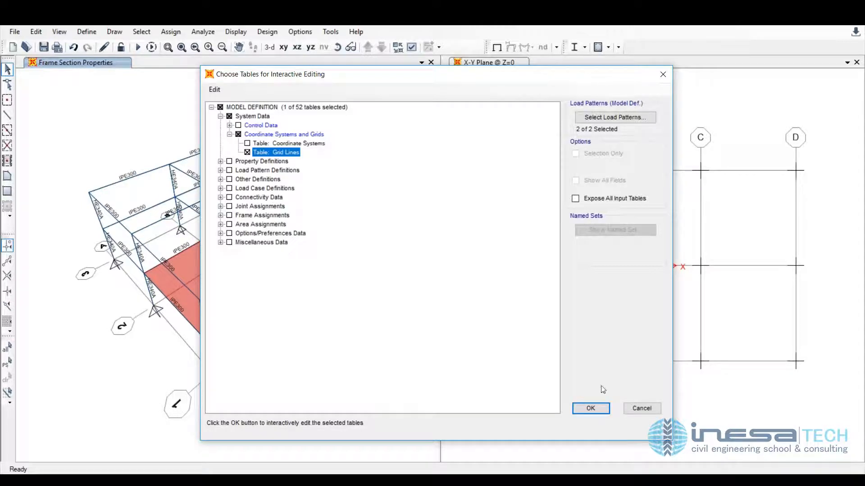
click(591, 410)
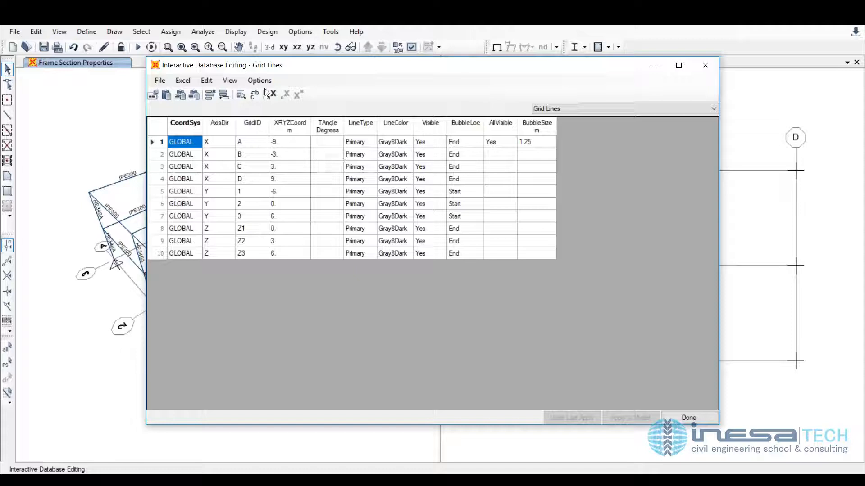
click(210, 82)
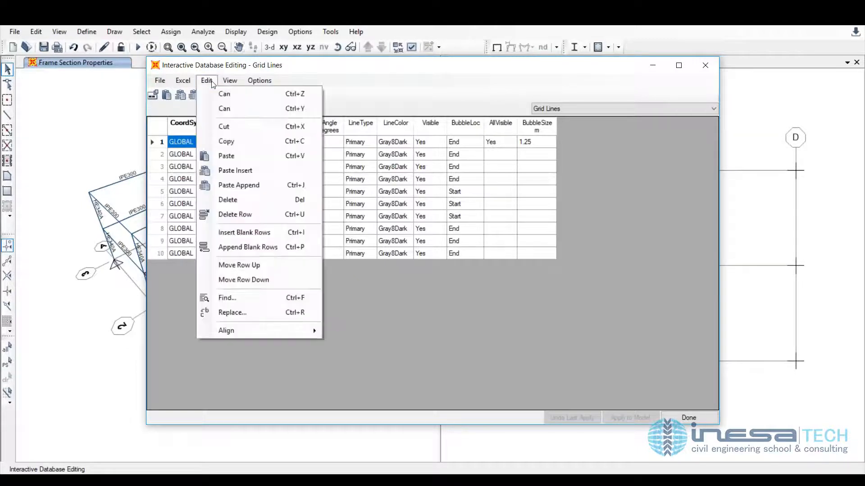
click(212, 83)
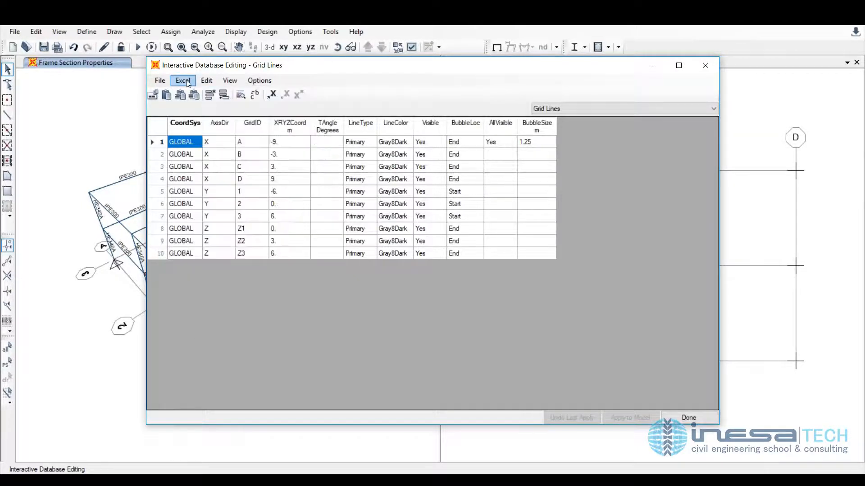
click(160, 80)
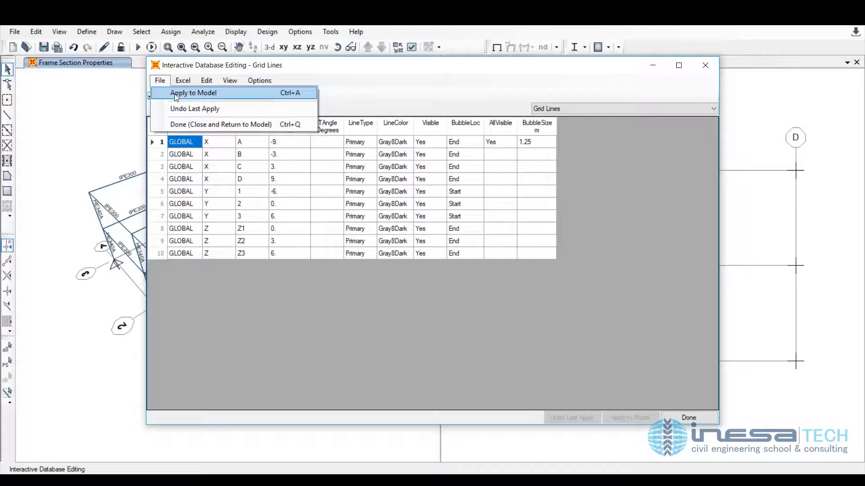
click(384, 90)
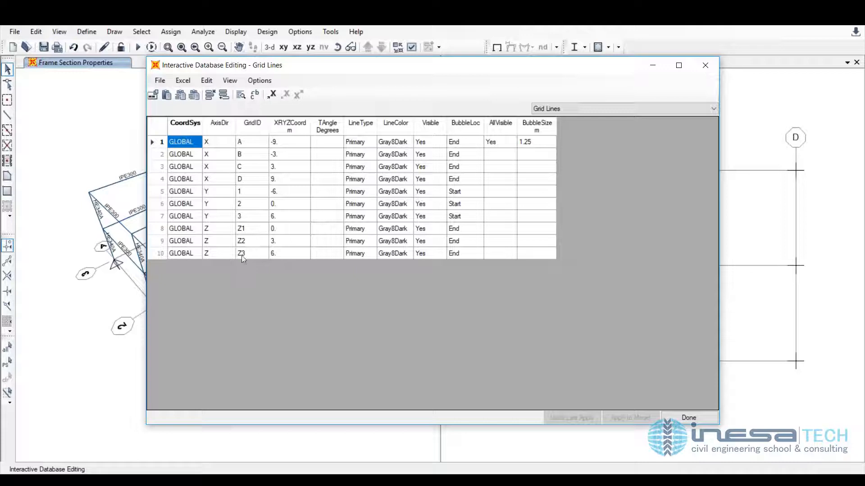
- Set the Z3 grid line's coordinate to 7 m in the table, apply it to the model, and close the table
double_click(286, 254)
text(7)
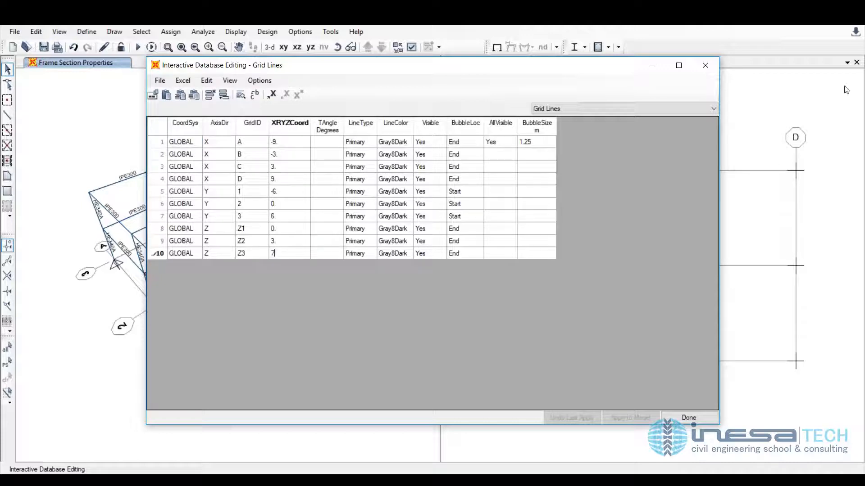
click(783, 160)
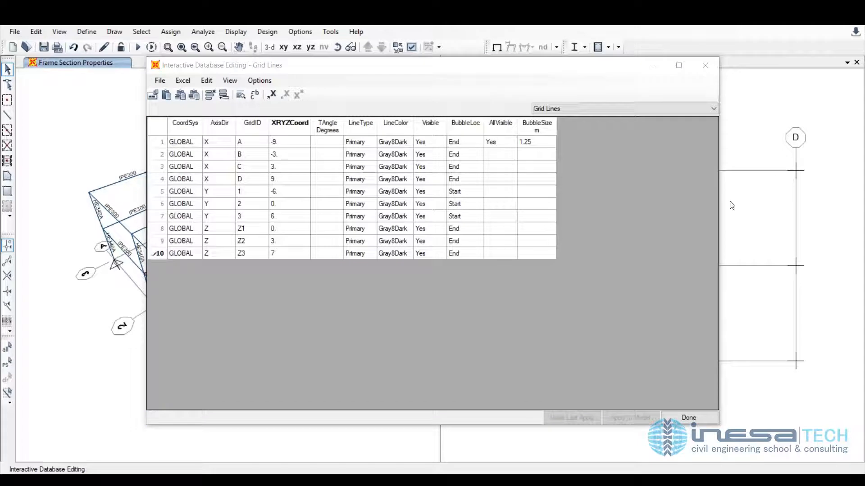
click(289, 241)
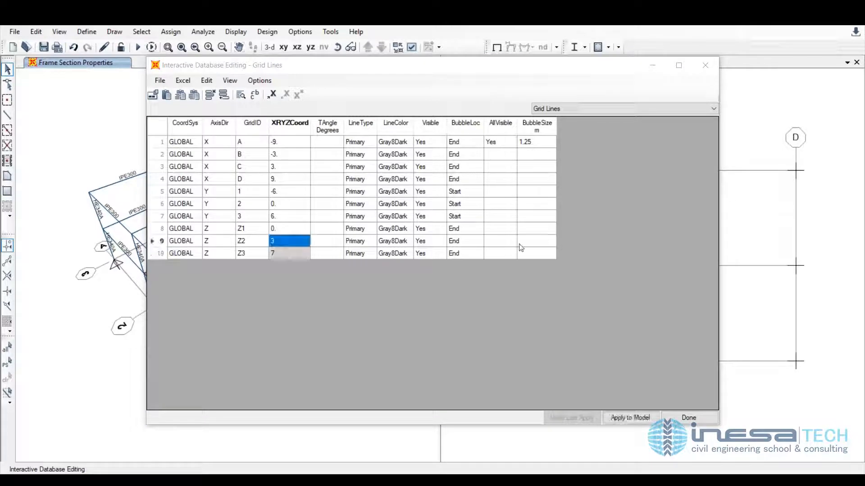
click(280, 256)
click(162, 82)
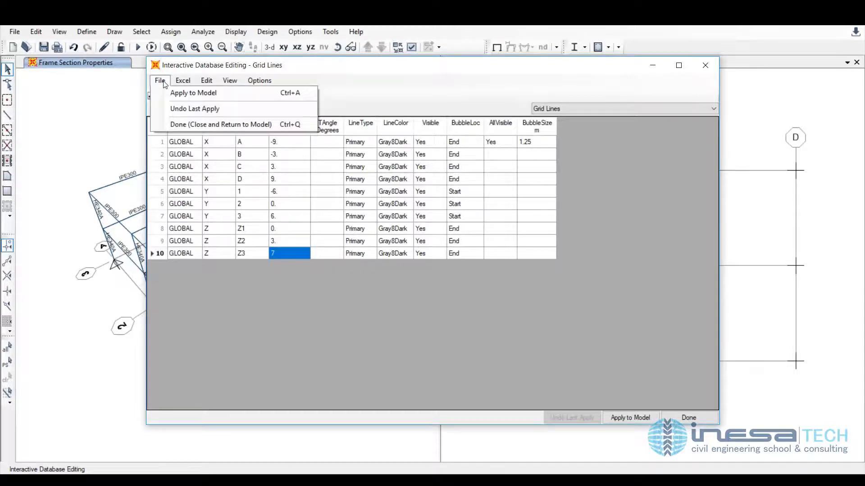
click(172, 93)
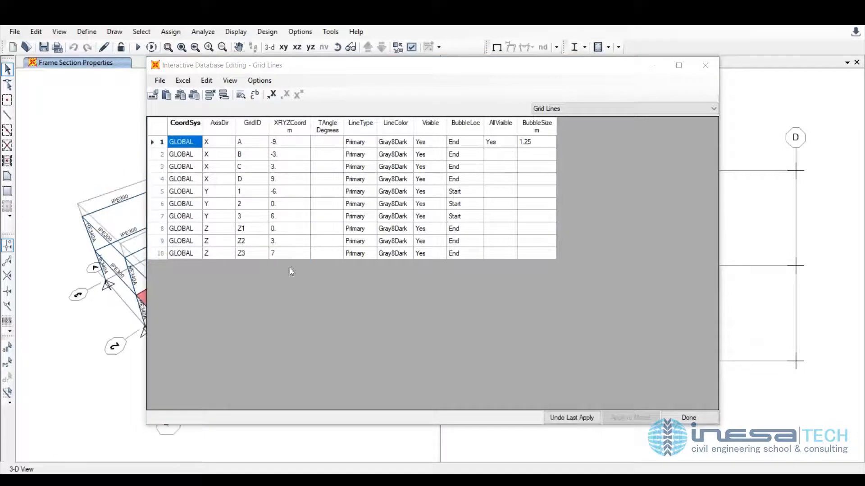
click(681, 419)
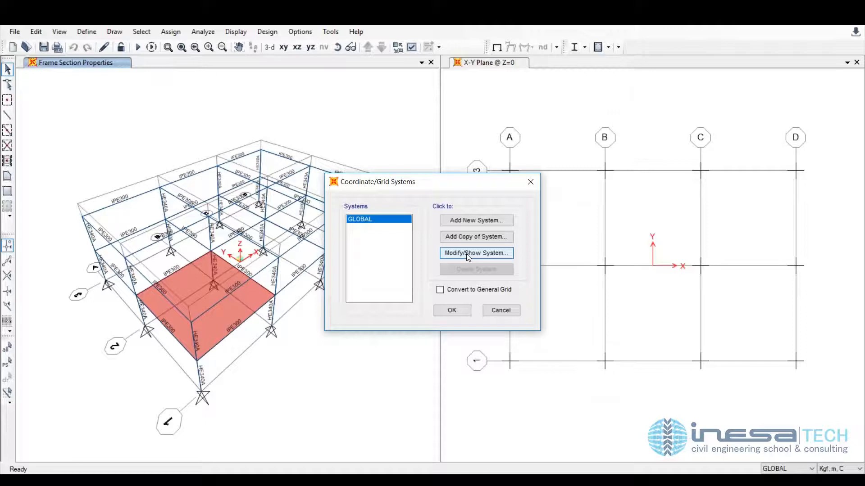
- Set the Z3 ordinate of the GLOBAL grid system to 6 m and accept the grid definition
click(467, 253)
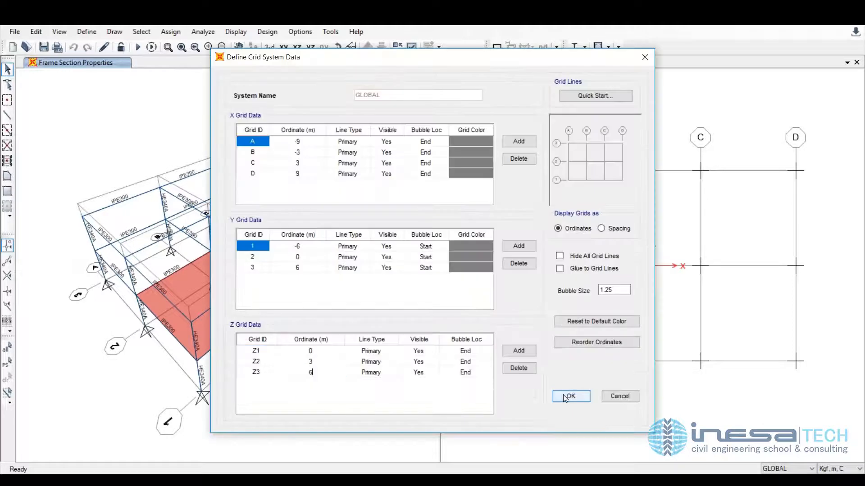
click(570, 398)
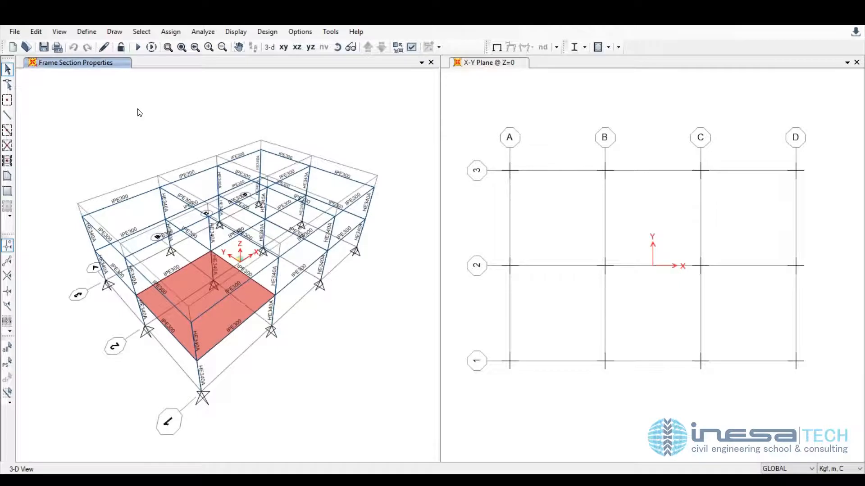
right_click(315, 126)
click(352, 130)
click(476, 253)
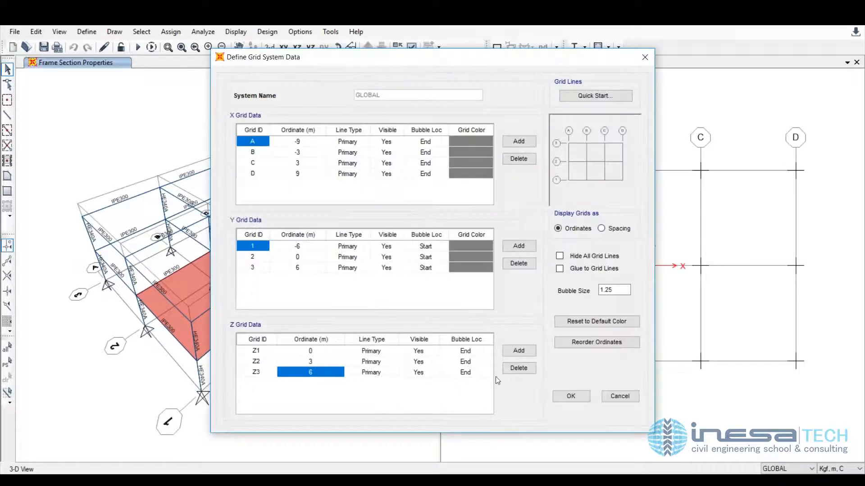
click(338, 363)
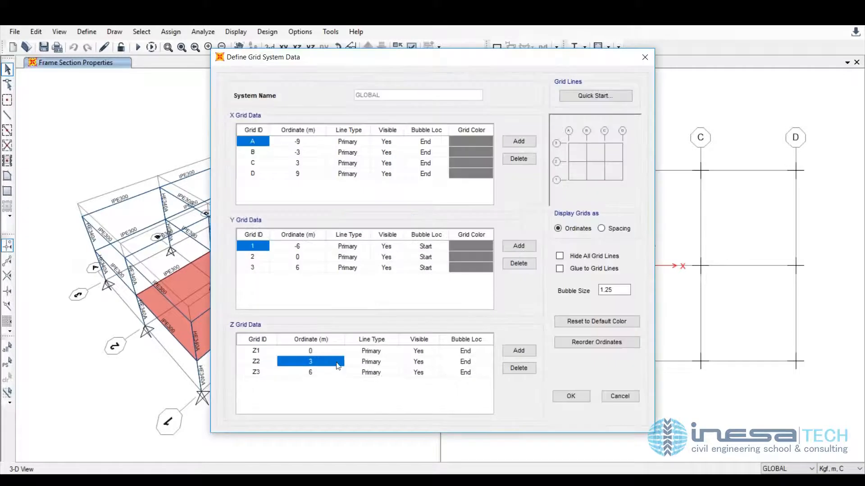
click(576, 397)
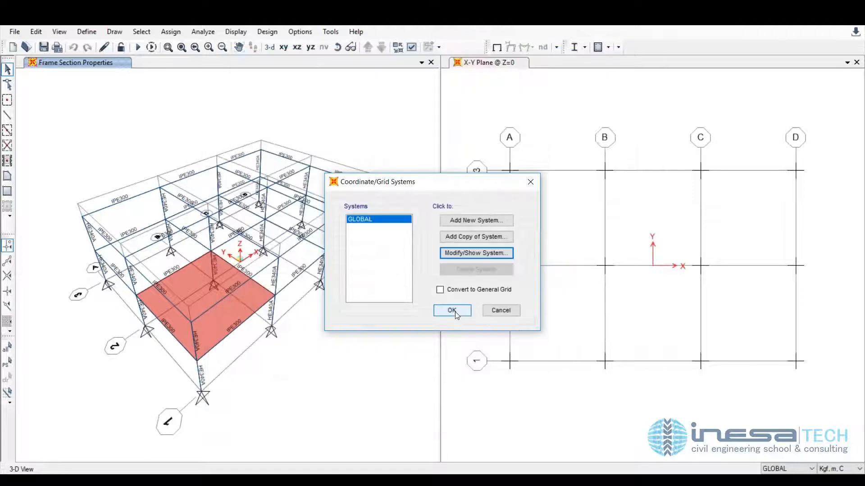
click(452, 311)
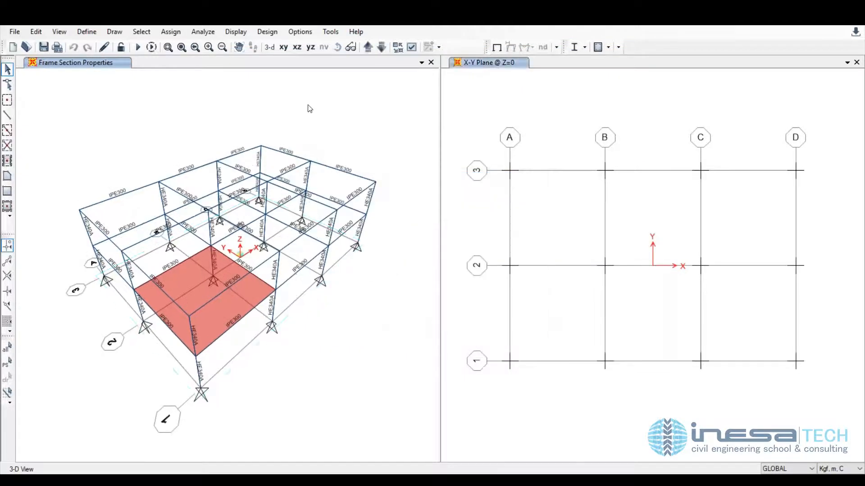
- Open only the Area Loads - Uniform table from the area load assignments for interactive database editing
click(36, 32)
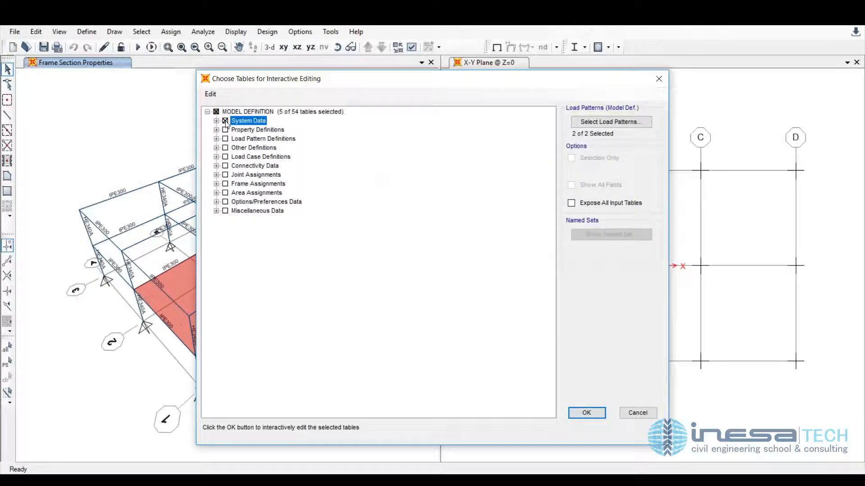
click(216, 129)
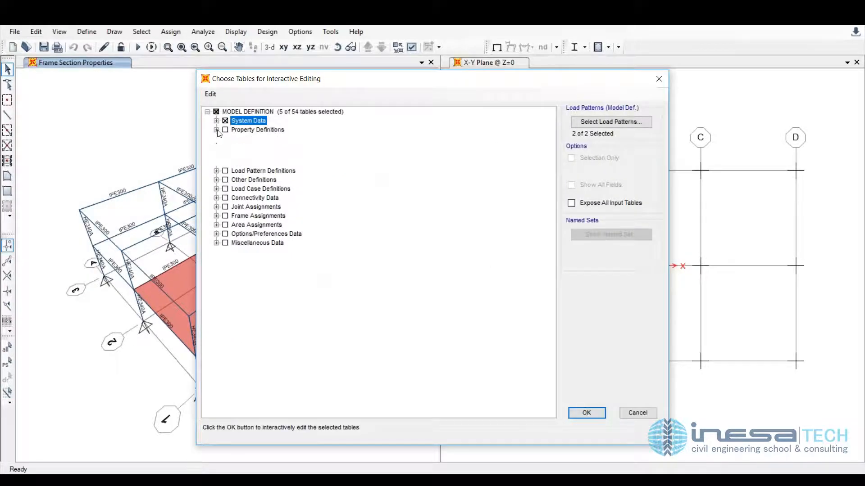
click(225, 120)
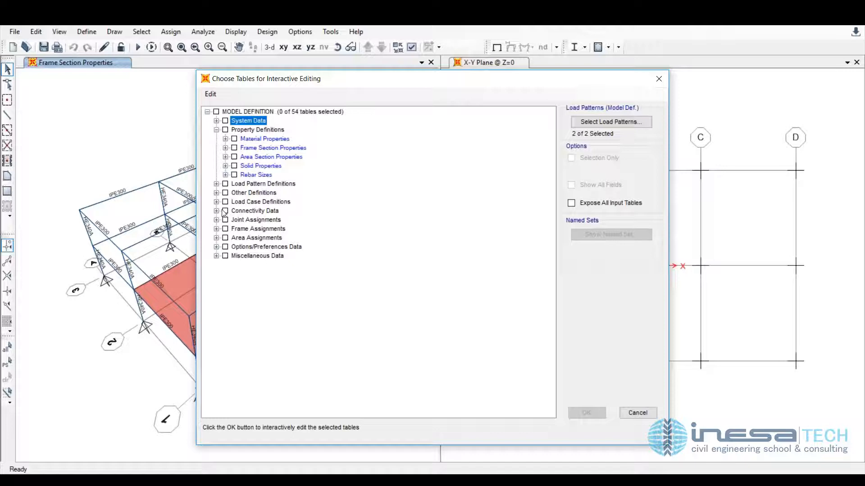
click(216, 237)
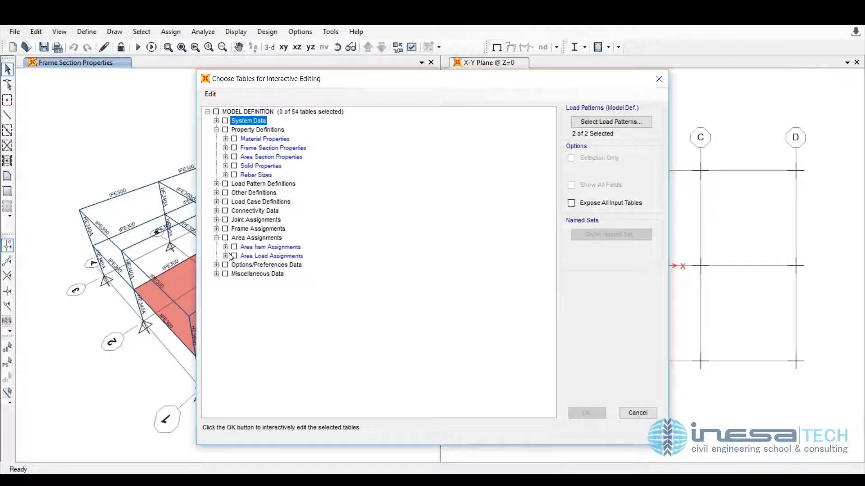
click(225, 256)
click(243, 265)
click(243, 266)
click(587, 413)
- Send the Area Loads - Uniform table to Excel and bring up the resulting workbook
click(183, 80)
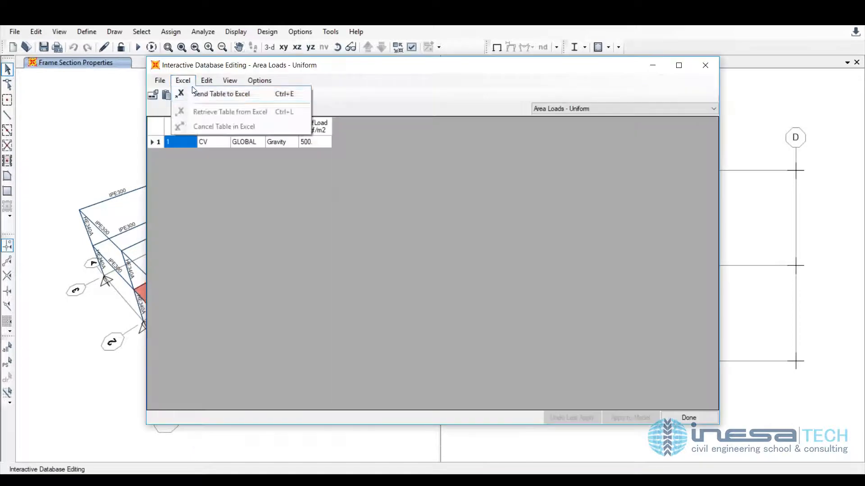
click(205, 94)
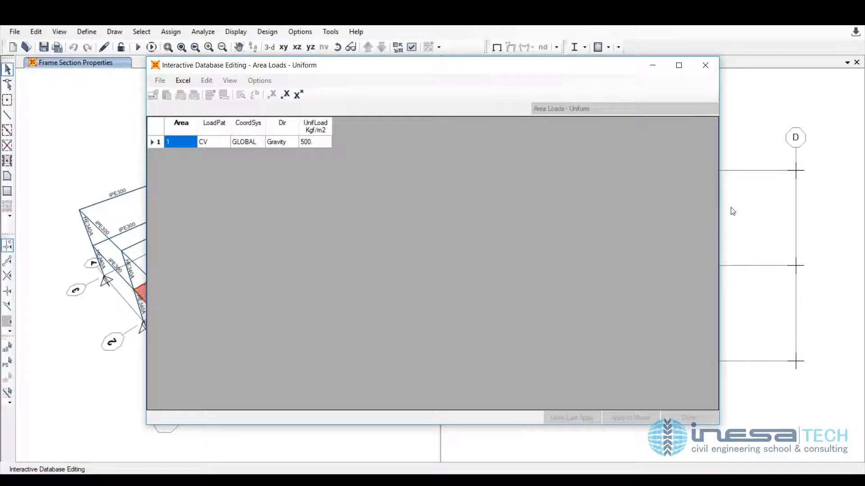
click(605, 480)
click(727, 441)
click(207, 329)
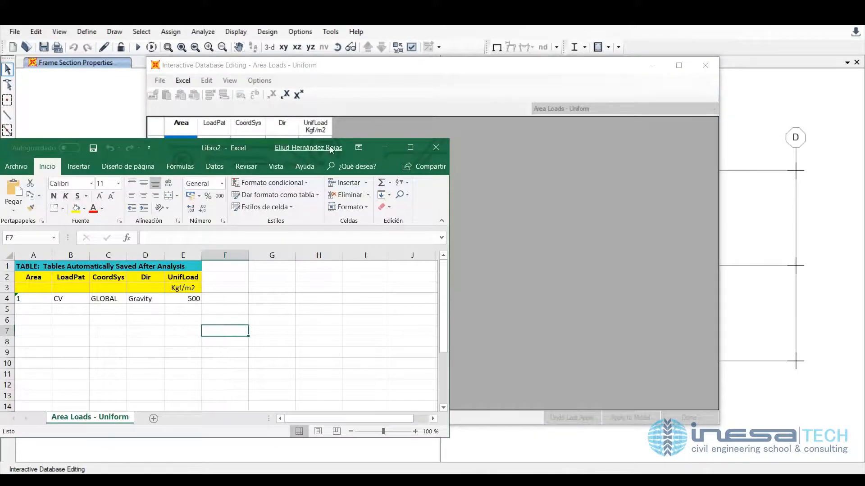
- Set area 1's uniform CV load to 350 kgf/m2 in the Excel table and return to SAP2000
drag(321, 147, 369, 113)
click(231, 265)
text(350)
click(291, 290)
click(580, 244)
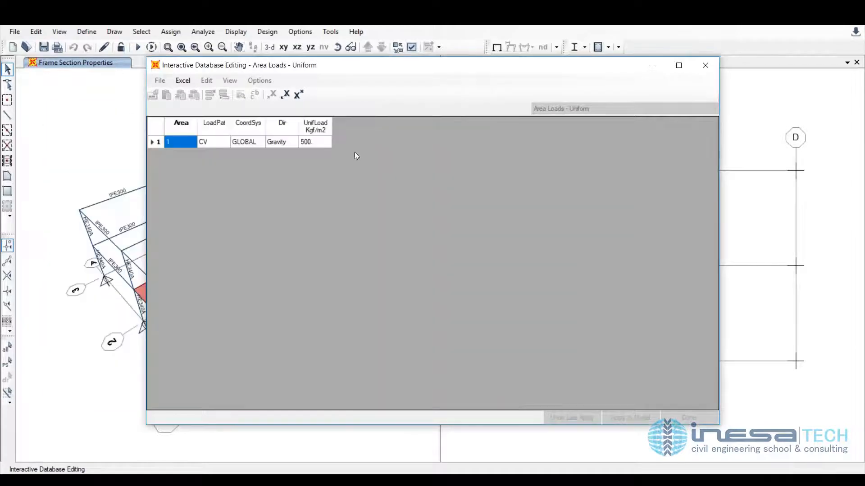
- Retrieve the edited Area Loads - Uniform table from Excel, apply it to the model and close the table editor
drag(378, 69, 310, 74)
click(112, 85)
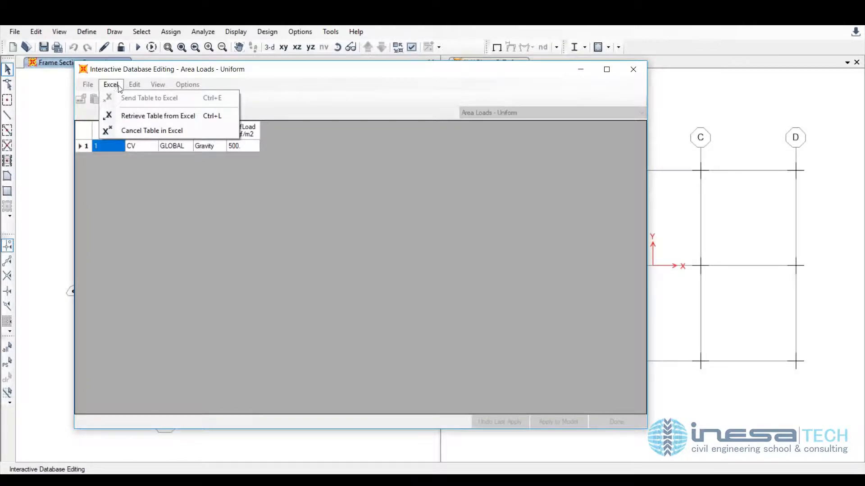
click(144, 116)
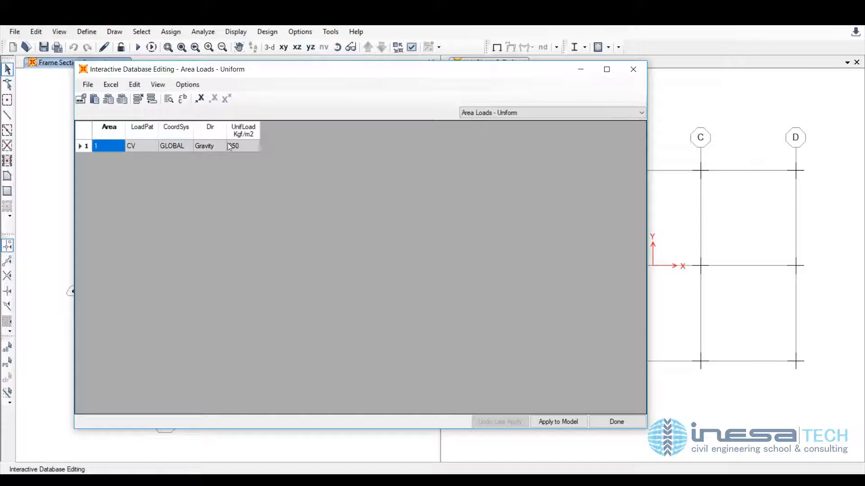
click(617, 420)
click(426, 294)
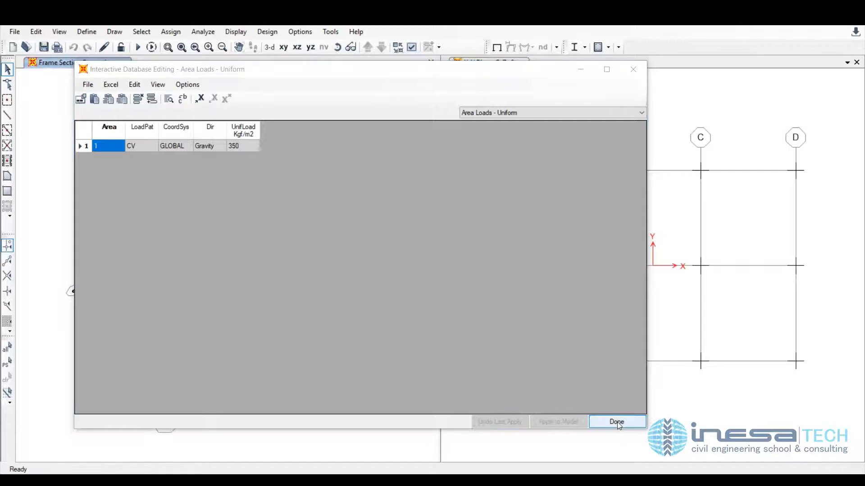
click(617, 422)
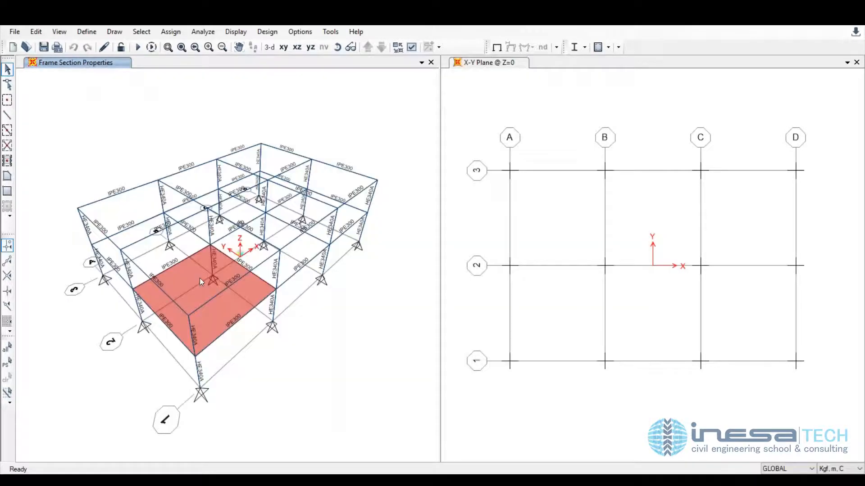
- Open the shaded area's object information and check its assigned loads
right_click(199, 278)
click(371, 127)
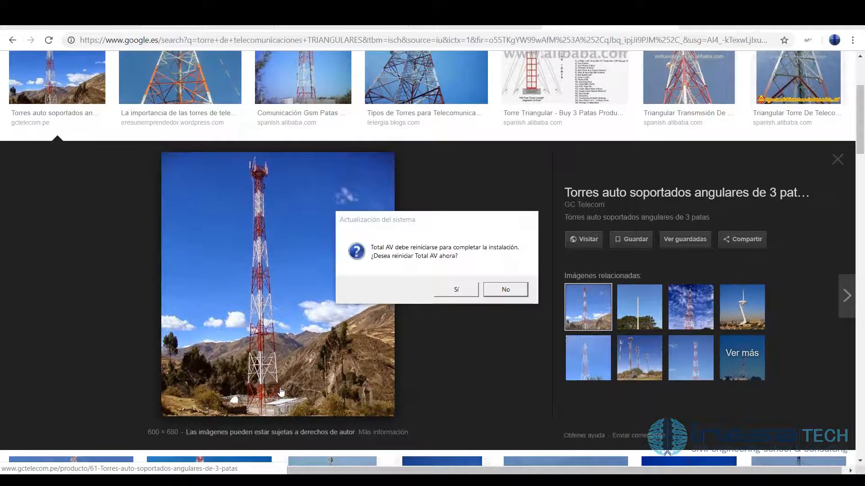
- Decline the Total AV restart and switch to the IT-CI-HC-001_AT_CALCULO workbook in Excel
click(505, 290)
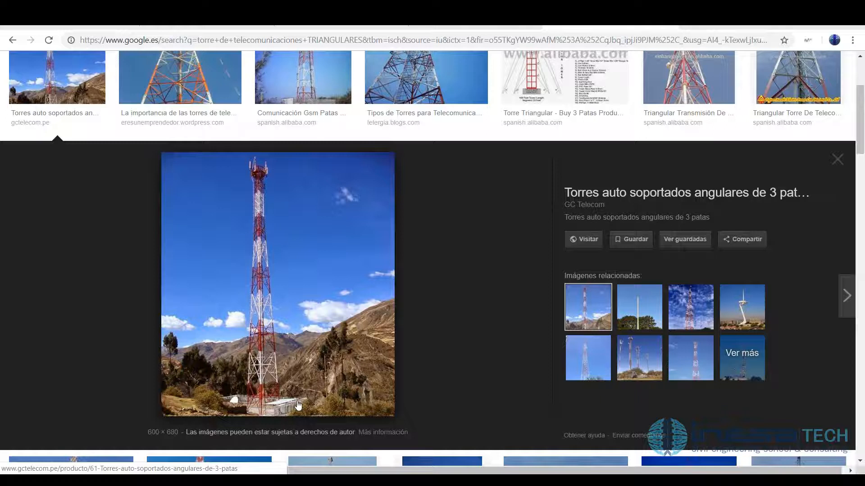
mouse_move(599, 481)
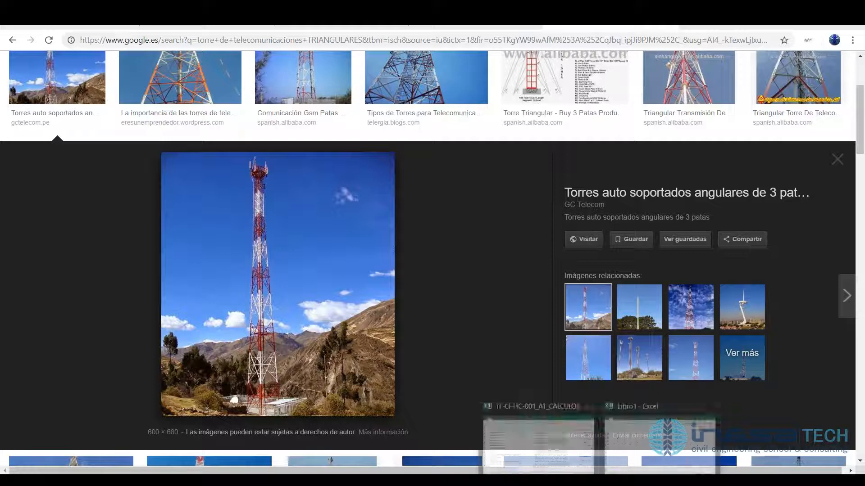
click(538, 447)
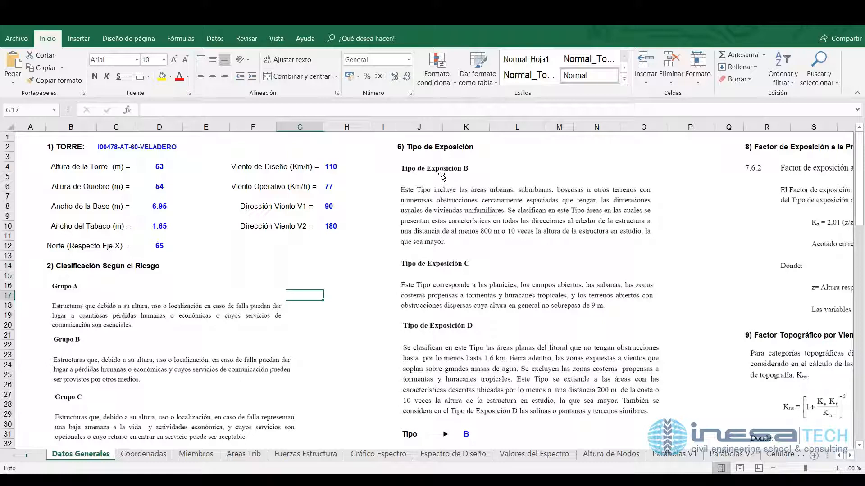
- Examine the tower's general data on the Datos Generales sheet: heights, widths, north orientation, wind speeds and the risk and exposure classifications
click(124, 148)
click(296, 273)
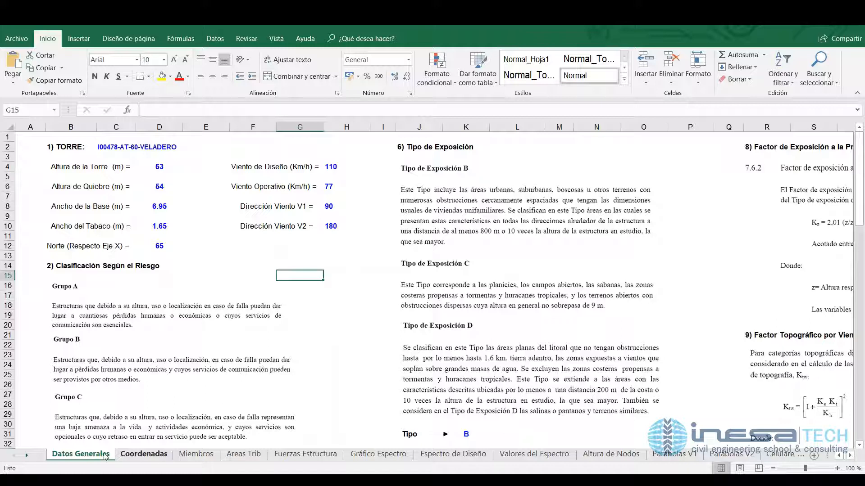
click(162, 167)
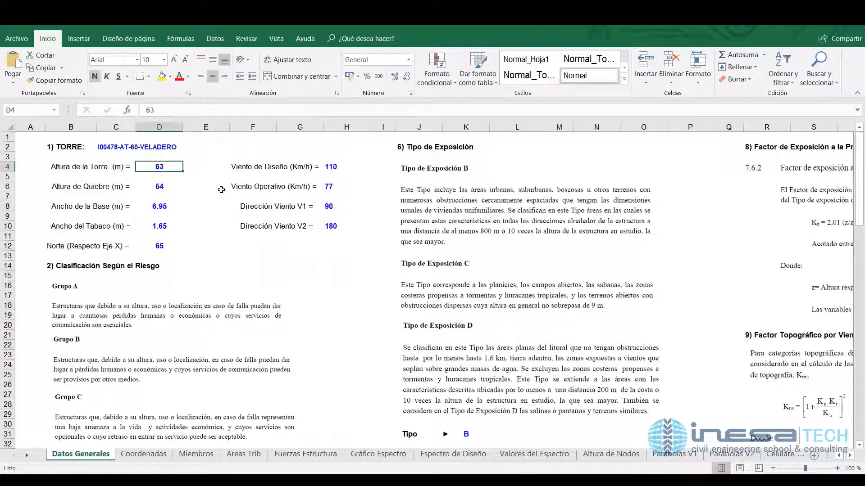
key(Down)
key(Down)
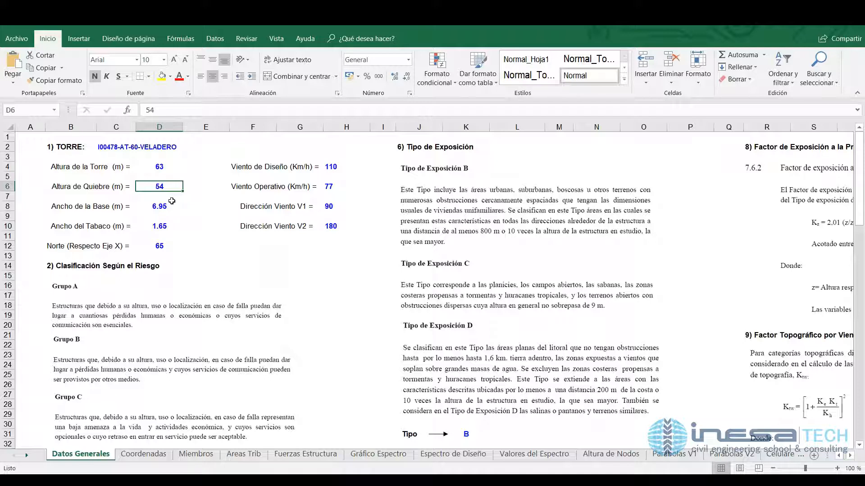
click(172, 202)
click(162, 234)
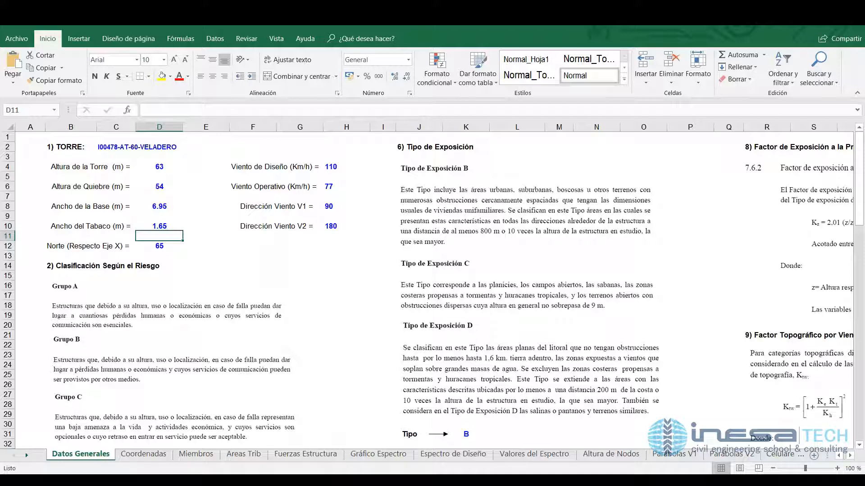
click(168, 247)
click(331, 167)
click(330, 186)
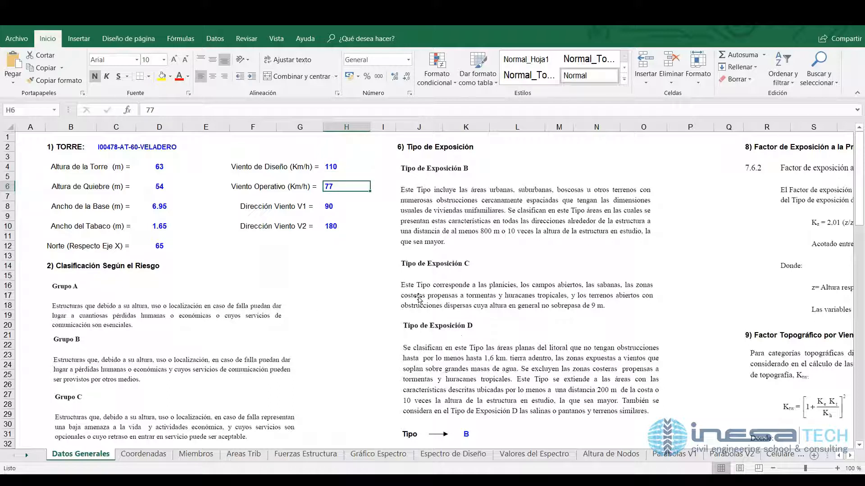
scroll(419, 299, down, 1)
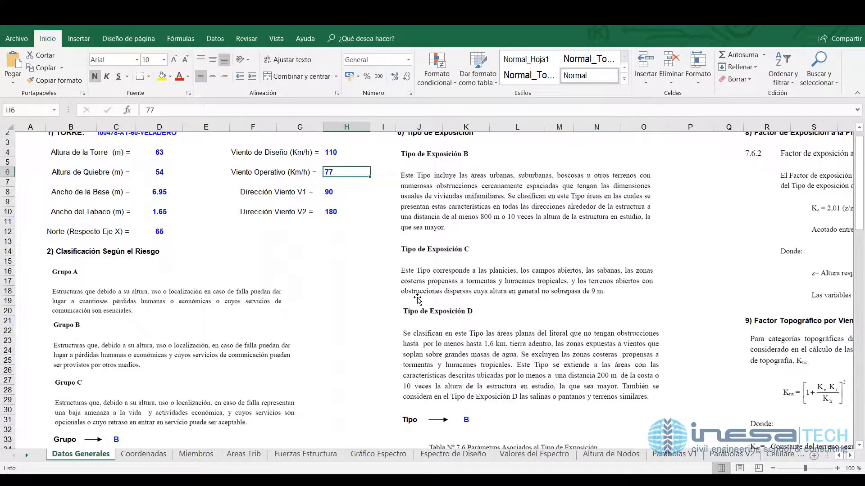
scroll(390, 276, down, 3)
scroll(390, 276, up, 2)
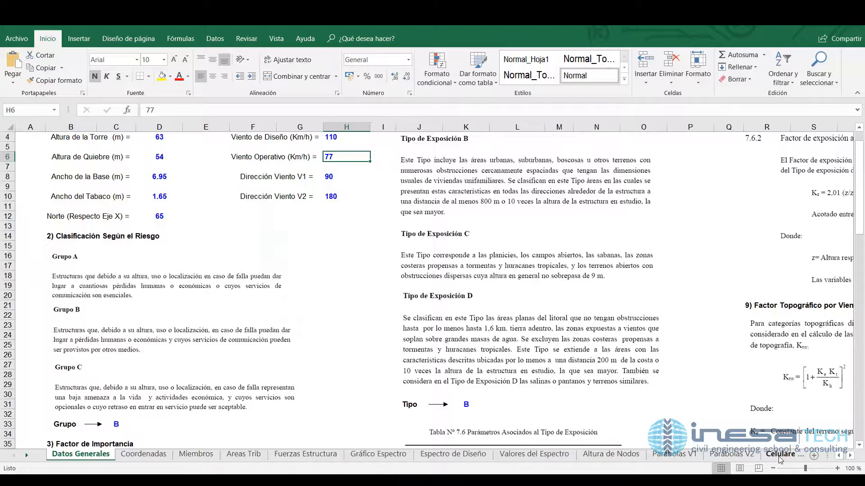
- Examine the Desp V1 and Desp V2 joint displacement tables and antenna 1's Eje 1 nodes in Tabla Desplaz. Nodales
click(756, 455)
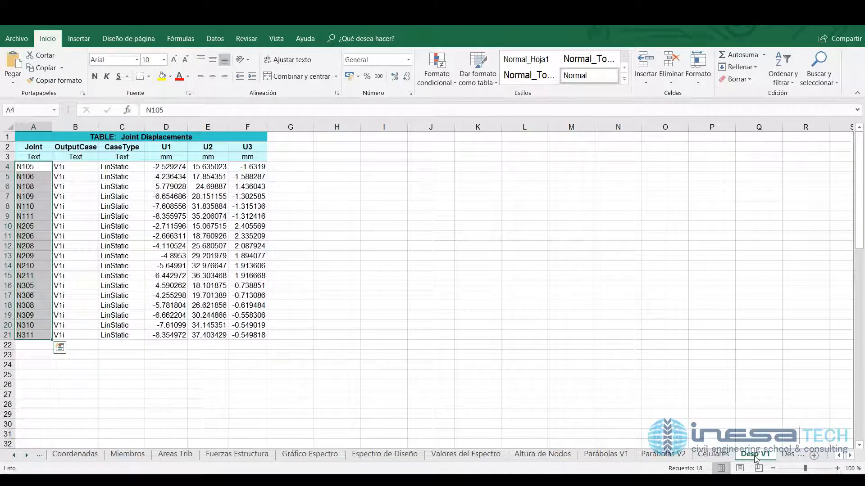
click(791, 456)
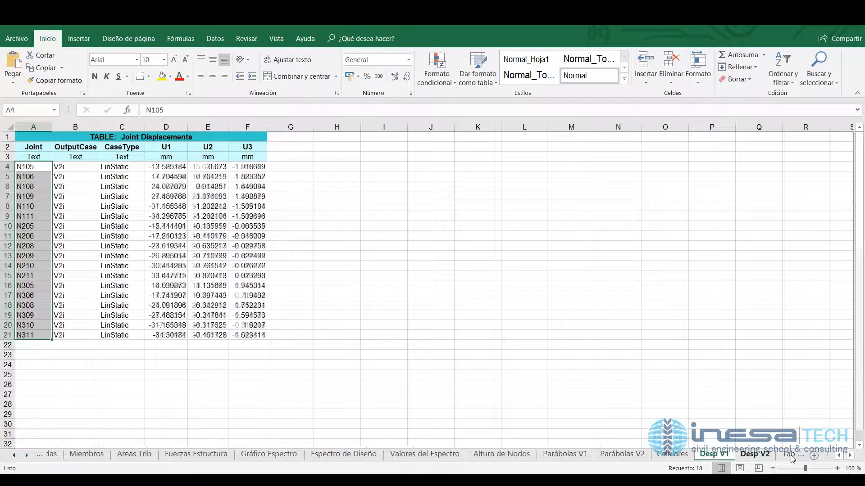
click(776, 454)
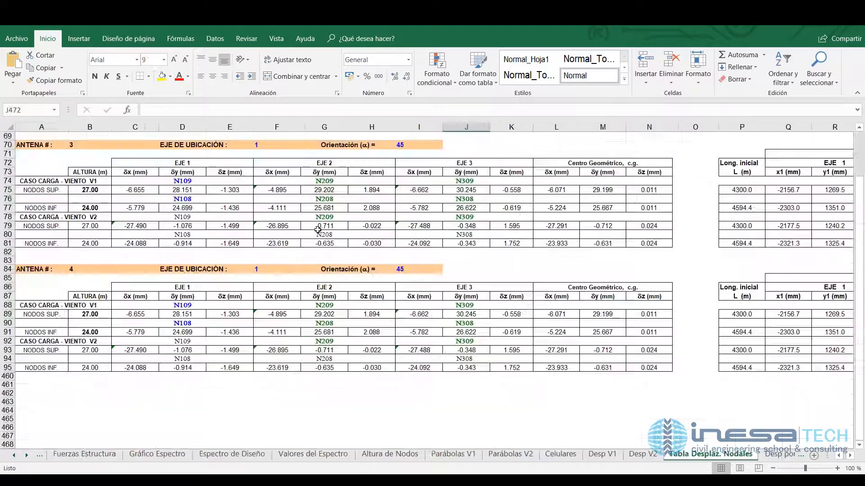
scroll(318, 230, up, 7)
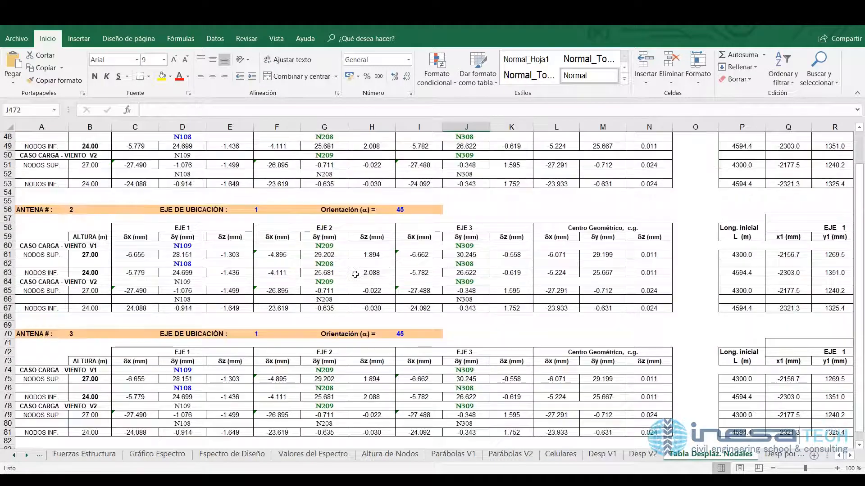
scroll(293, 305, up, 5)
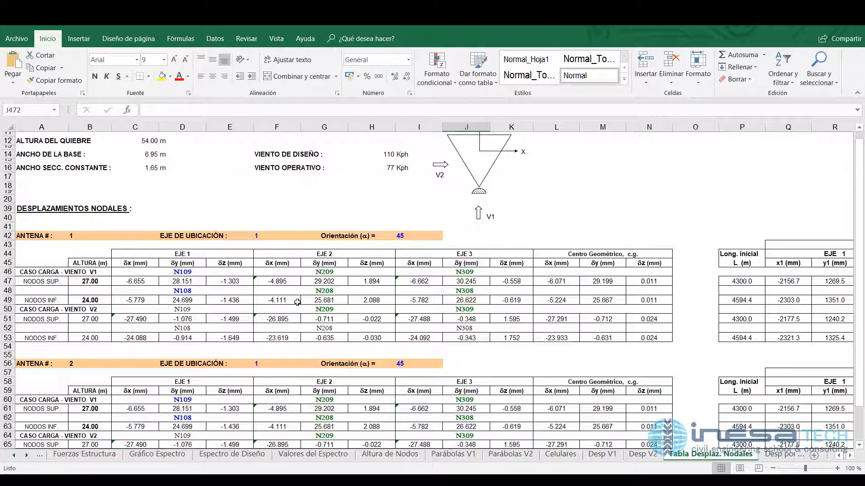
click(182, 271)
click(183, 290)
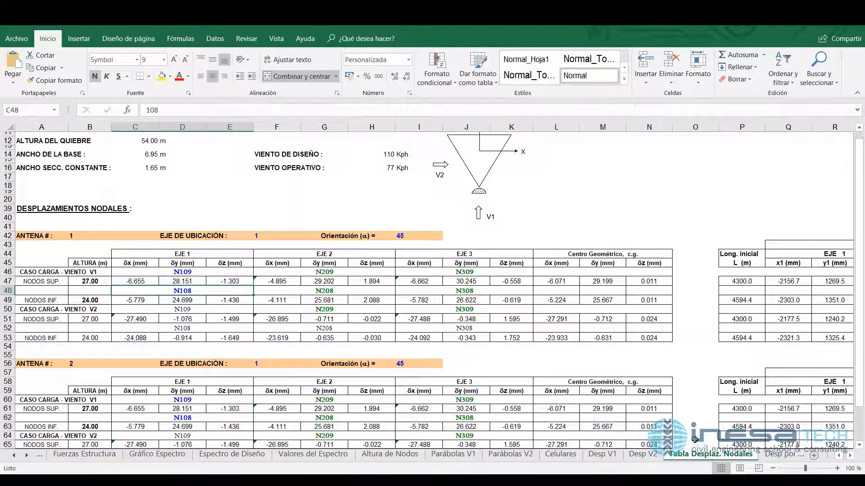
- Review the Resumen de Desplazabilidad, Reacciones en Servicio, Rev de Fundaciones, Fuerzas Maximas and Tornilleria sheets
click(775, 455)
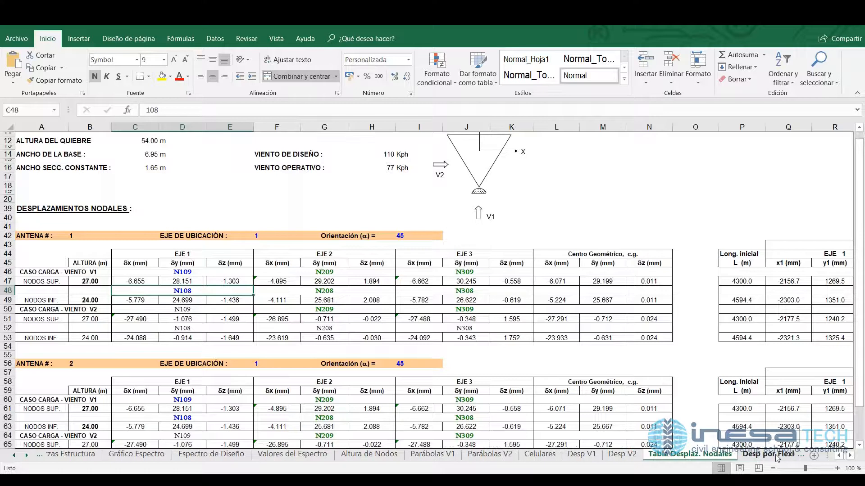
click(803, 456)
click(803, 456)
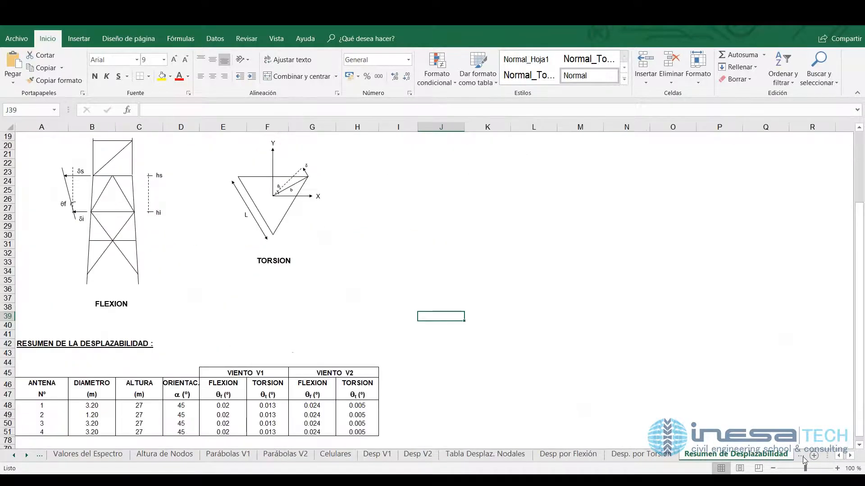
click(803, 456)
click(801, 457)
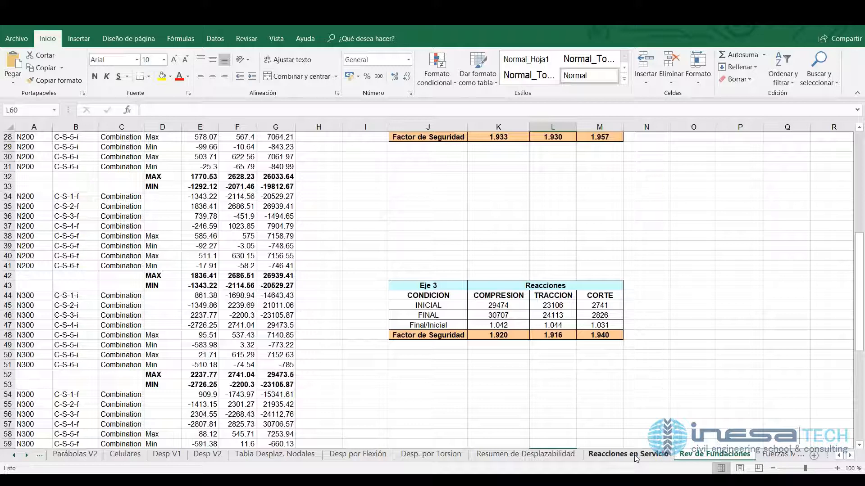
click(635, 455)
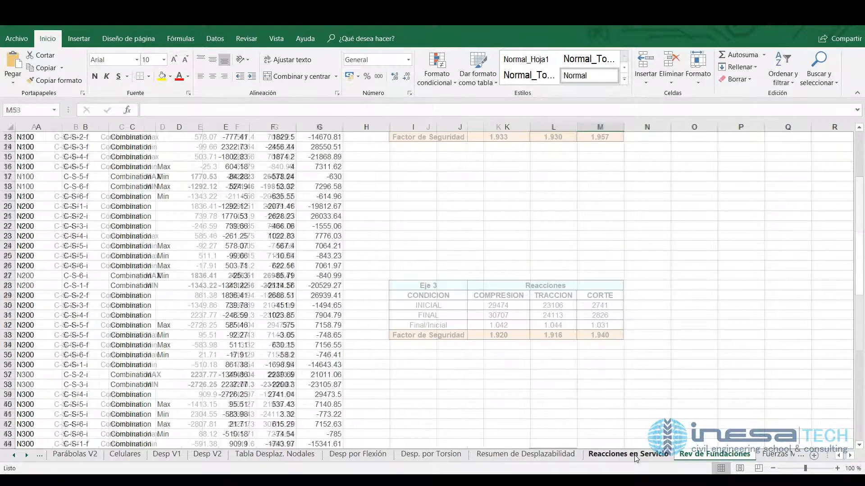
click(710, 455)
click(780, 455)
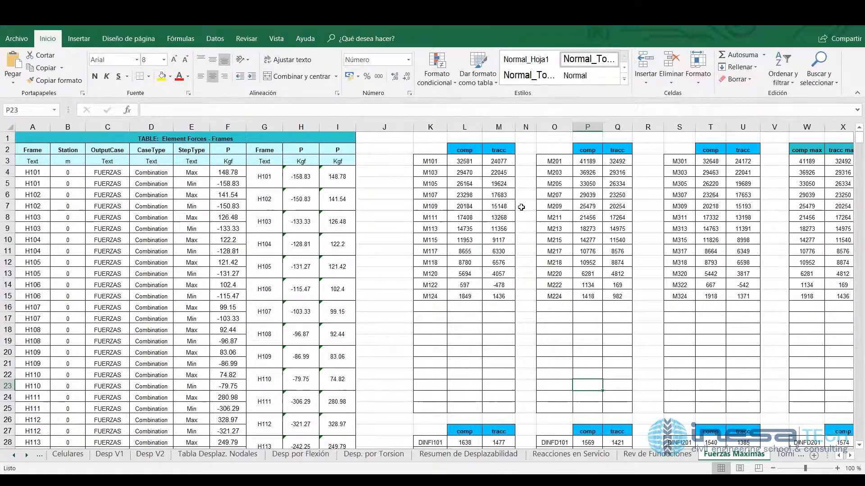
click(786, 455)
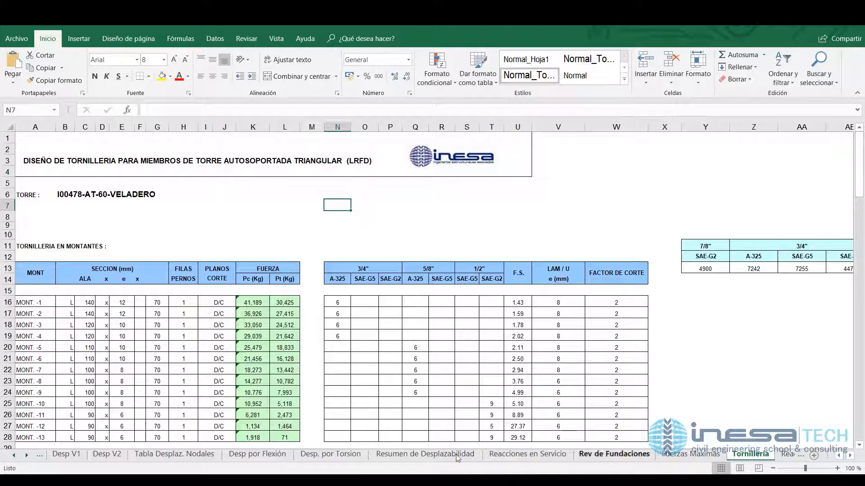
- Return to the tower data at the start of the Datos Generales sheet
click(12, 456)
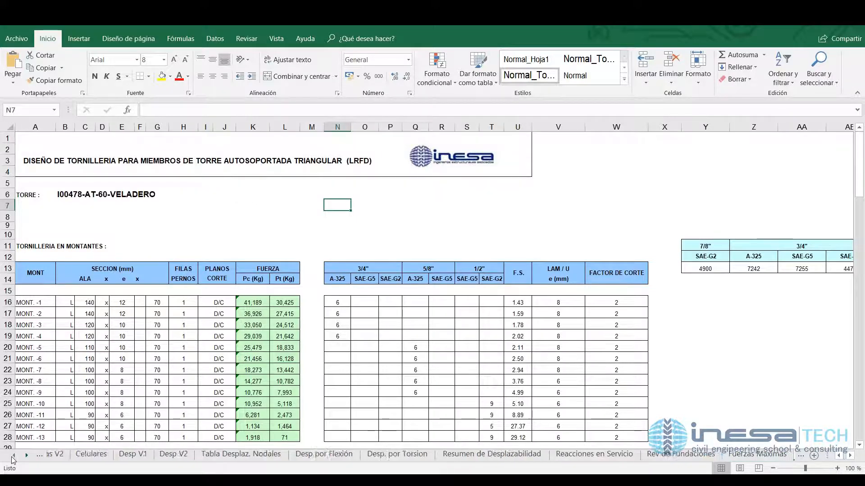
click(12, 456)
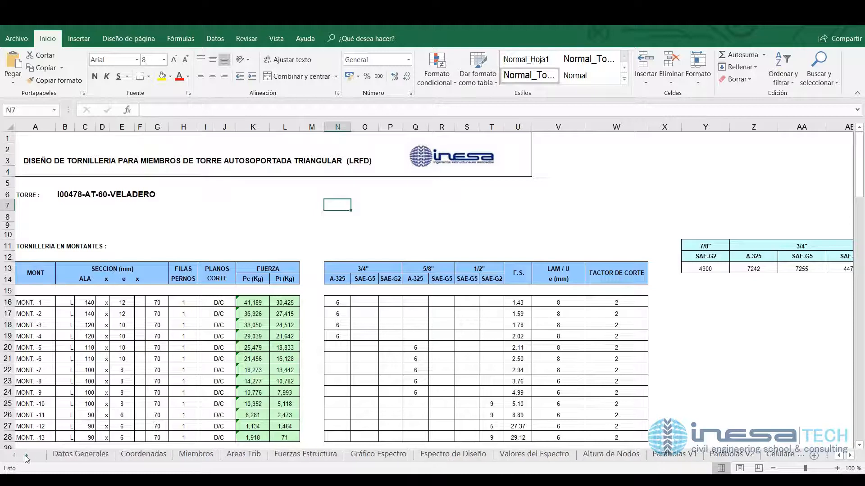
click(80, 455)
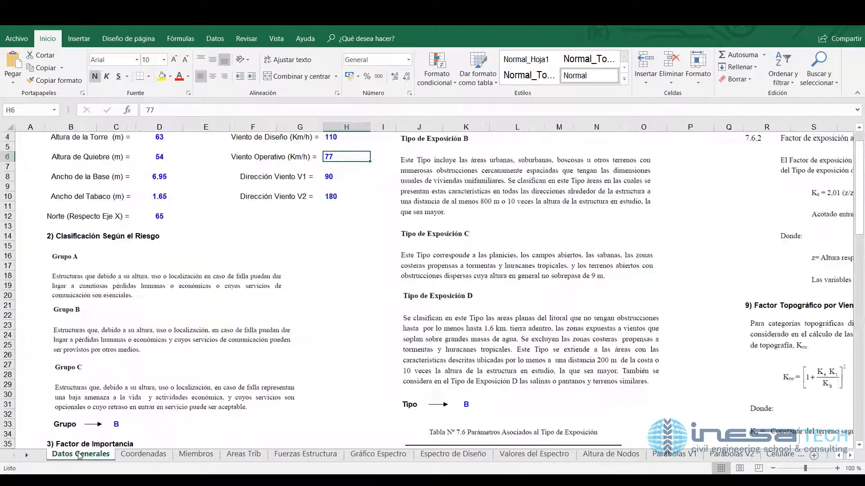
scroll(151, 458, up, 1)
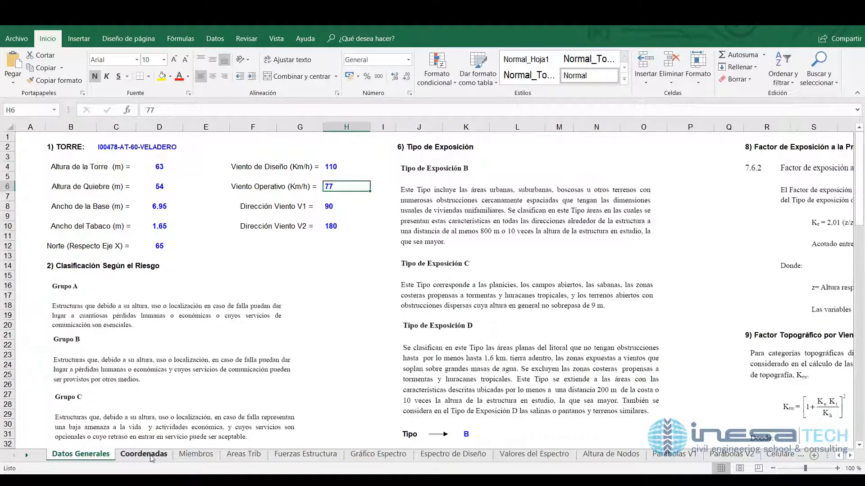
- Set the Altura de Cuerpos en Z to 63 m on the Coordenadas sheet
click(151, 456)
scroll(279, 268, down, 1)
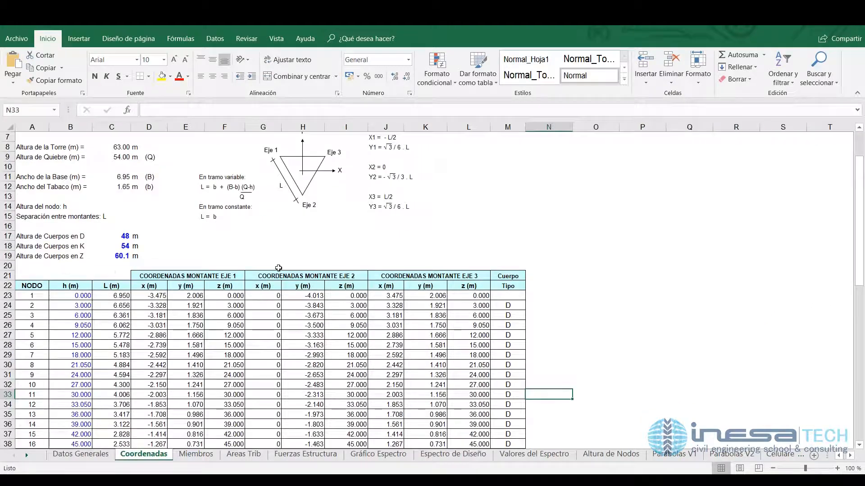
scroll(278, 268, down, 3)
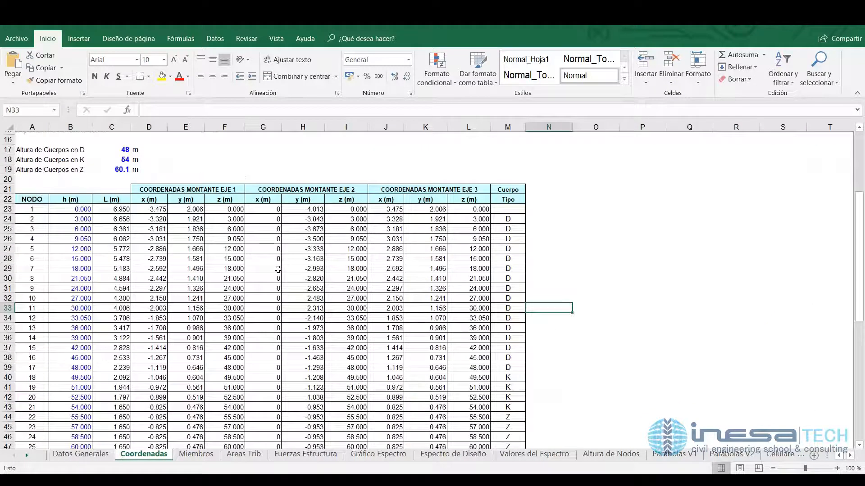
click(113, 169)
text(6)
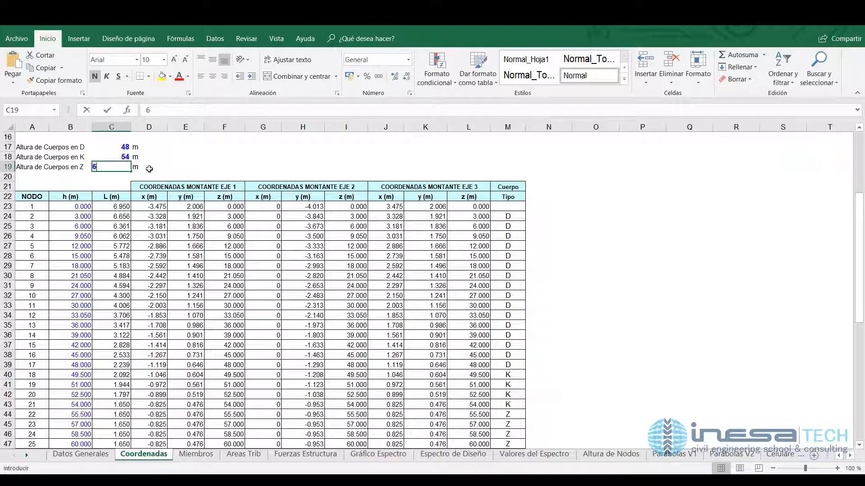
text(3)
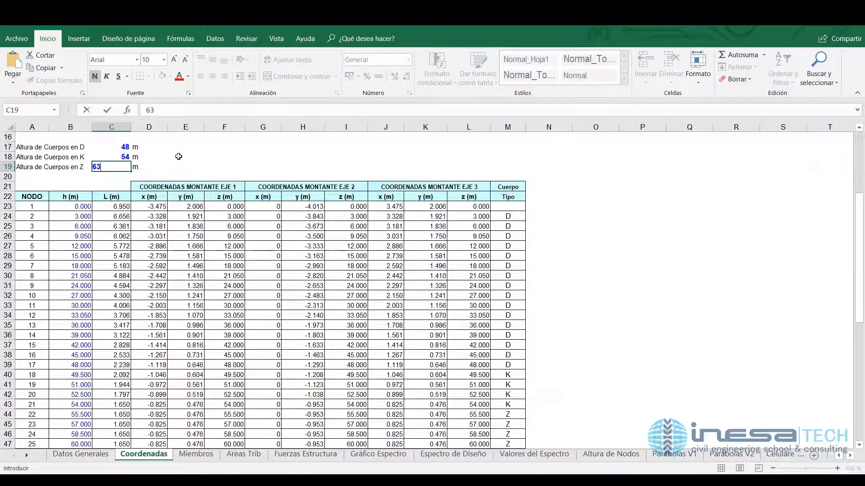
click(225, 146)
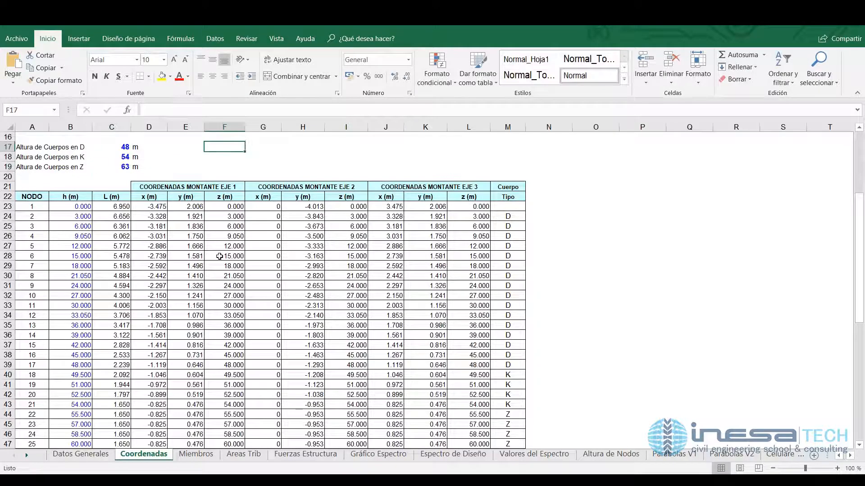
- Examine the node numbering and heights in the leg coordinates table from the first node to the last
click(43, 206)
scroll(60, 200, down, 2)
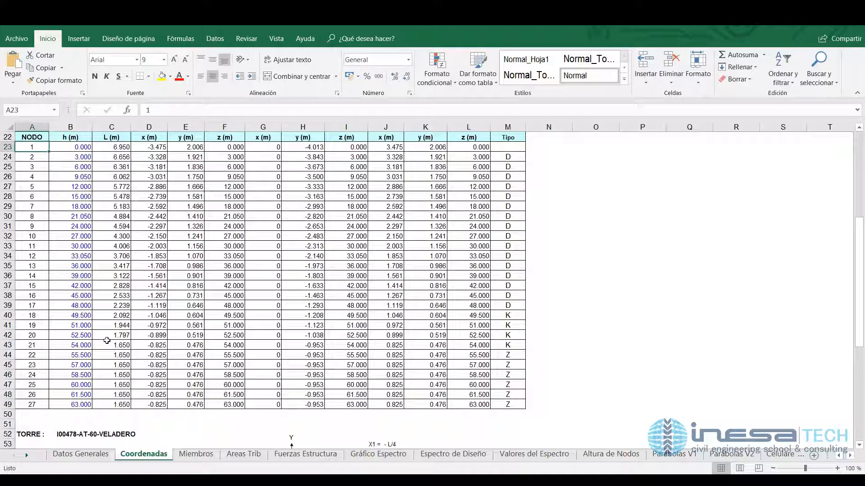
click(36, 405)
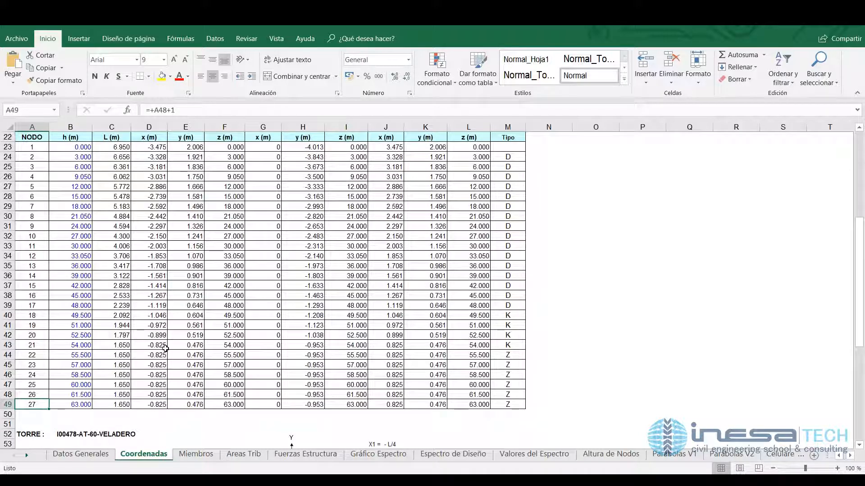
scroll(166, 348, up, 1)
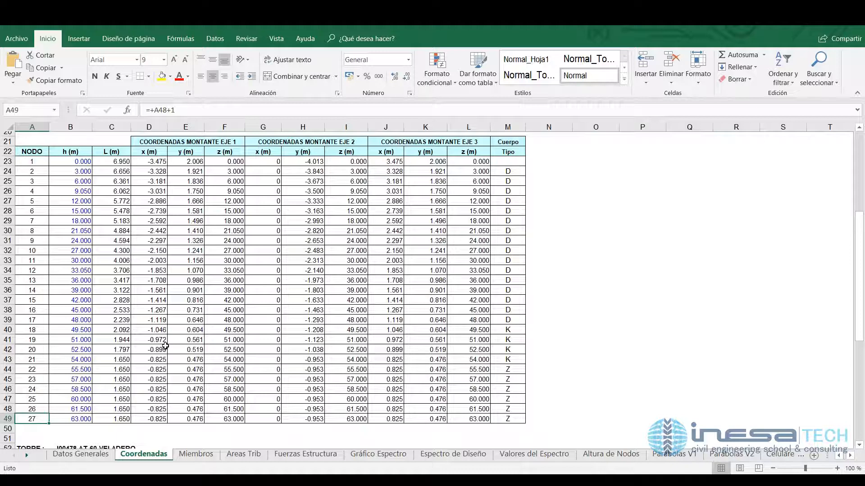
scroll(166, 346, up, 1)
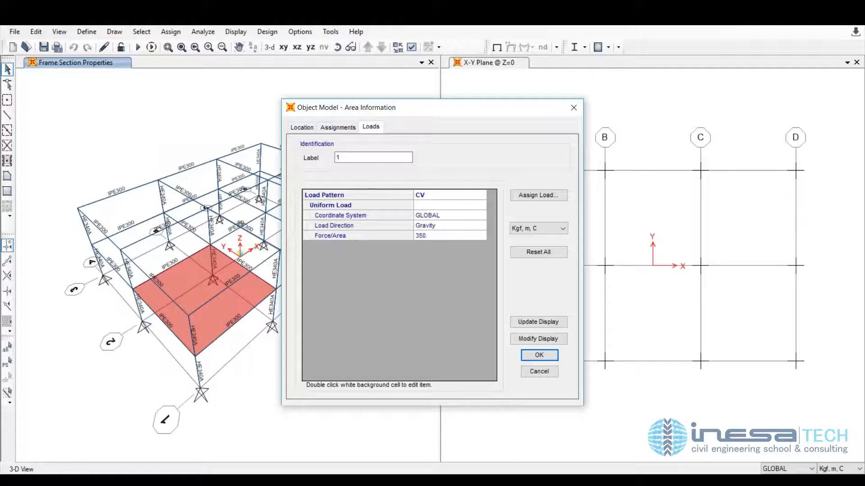
- Switch to SAP2000, close the area information and start a new Grid Only model in Kgf, m, C
click(540, 372)
click(15, 31)
click(27, 45)
click(440, 291)
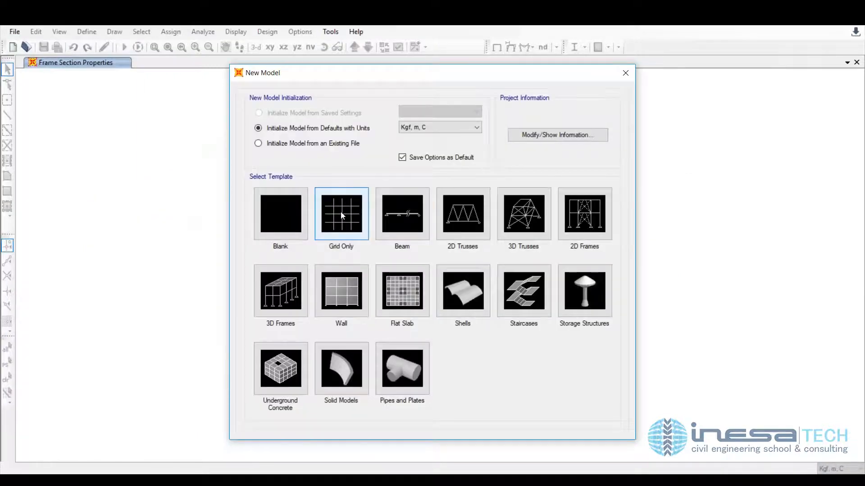
click(341, 215)
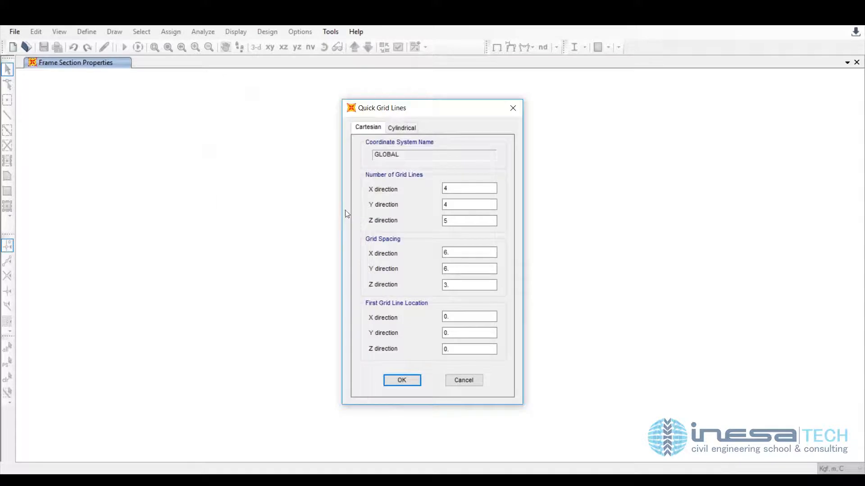
- Set the number of grid lines to 2 in X, 2 in Y and 27 in Z, checking the node table in Excel
double_click(453, 188)
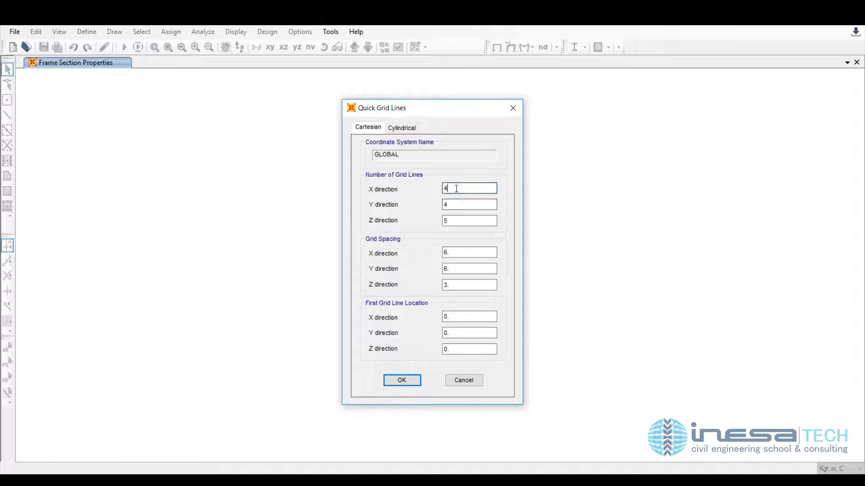
text(6.95)
key(Tab)
text(6.95)
drag(454, 187, 417, 204)
text(22)
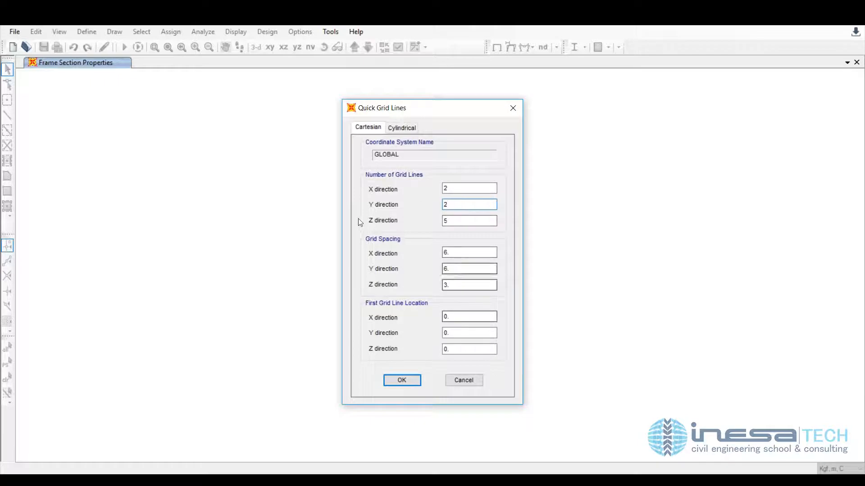
click(599, 482)
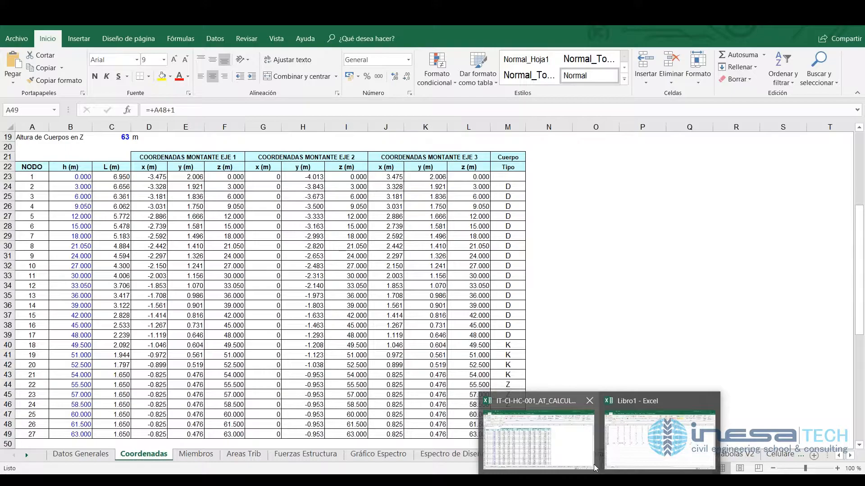
click(593, 467)
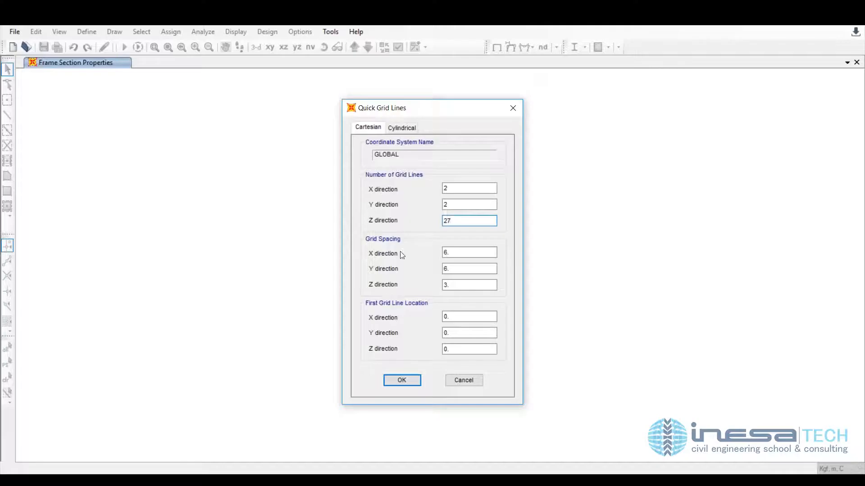
- Set the grid spacing to 6.95 m in the X and Y directions
double_click(444, 251)
text(6.95)
key(Tab)
text(6.95)
- In the Excel tower workbook's Coordenadas sheet, set the heights of nodes 4 and 5 to 9 and 12 m
click(599, 481)
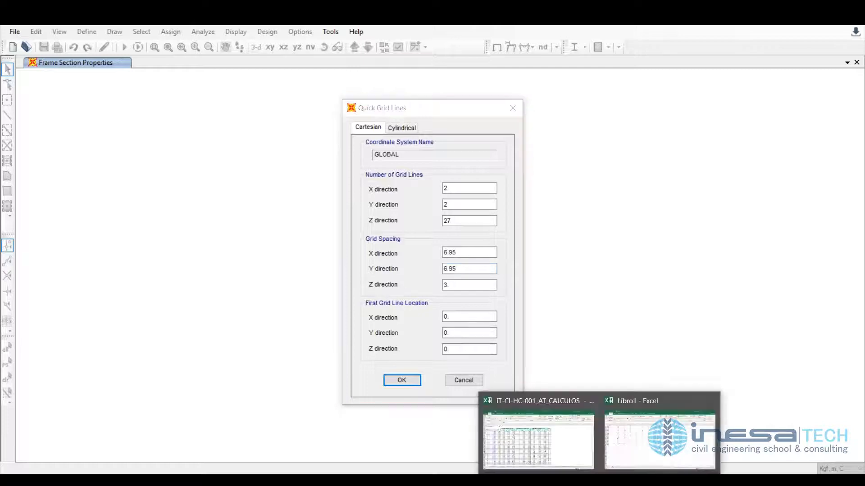
click(544, 441)
click(70, 206)
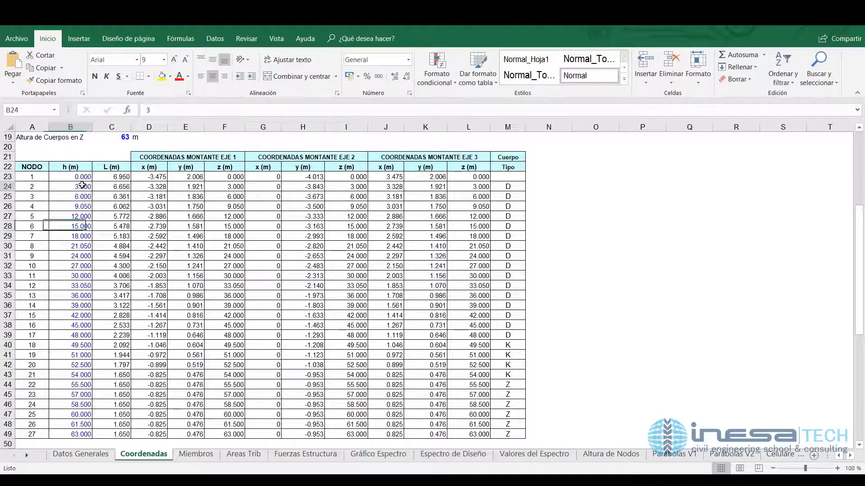
key(F2)
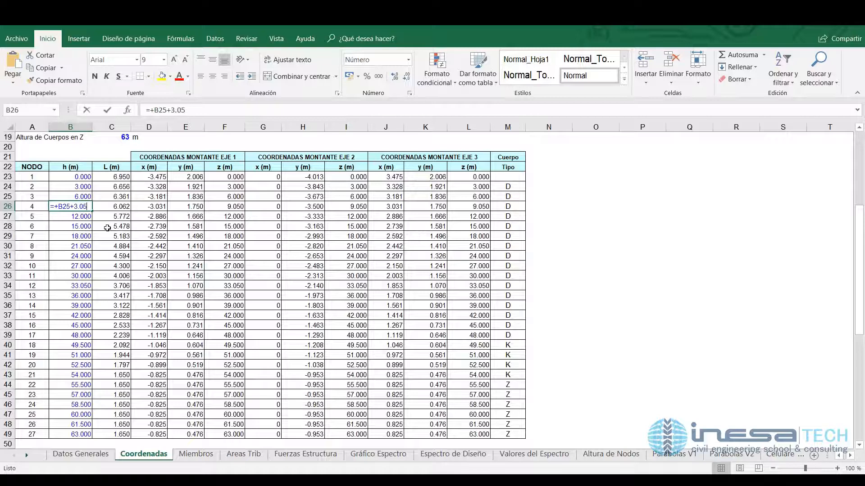
text(9)
key(Return)
text(12)
key(Return)
- Set the heights of nodes 8 and 9 to 21 and 24 m
key(Down)
key(Down)
text(21)
key(Return)
text(24)
key(Return)
key(Down)
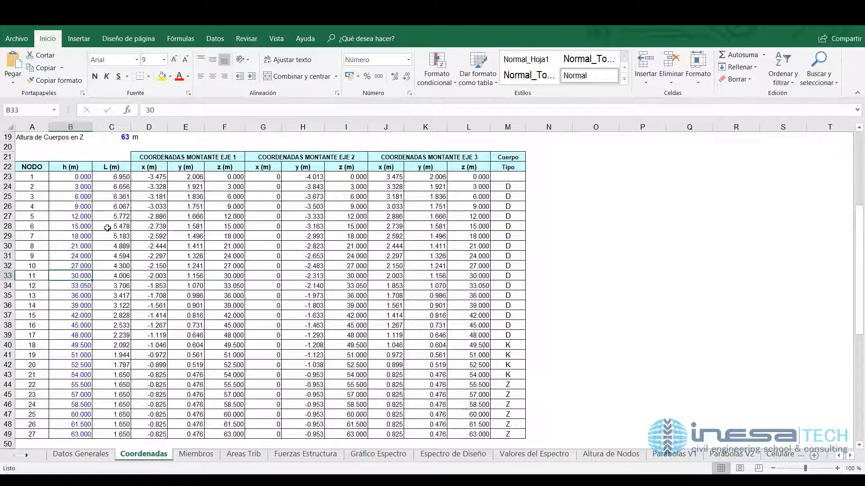
- Set the heights of nodes 12 and 13 to 33 and 36 m
key(Down)
text(33)
key(Return)
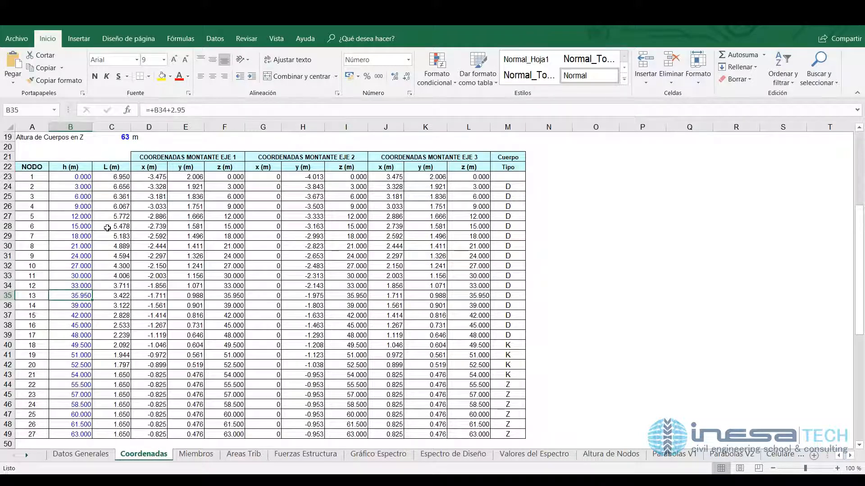
text(36)
key(Return)
- Check the remaining node heights in the h (m) column down to node 27
key(Down)
key(Down)
key(Down)
key(Down)
key(Down)
key(Down)
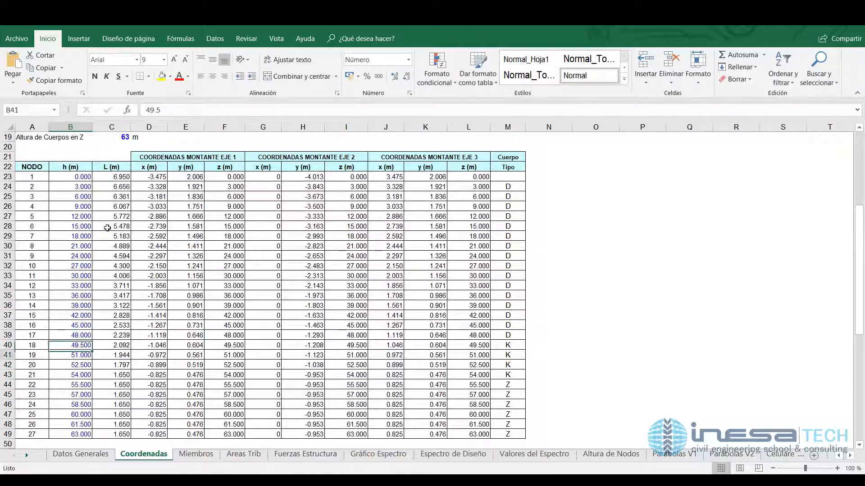
key(Down)
key(Down)
key(Down)
key(Down)
key(Down)
key(Down)
key(Down)
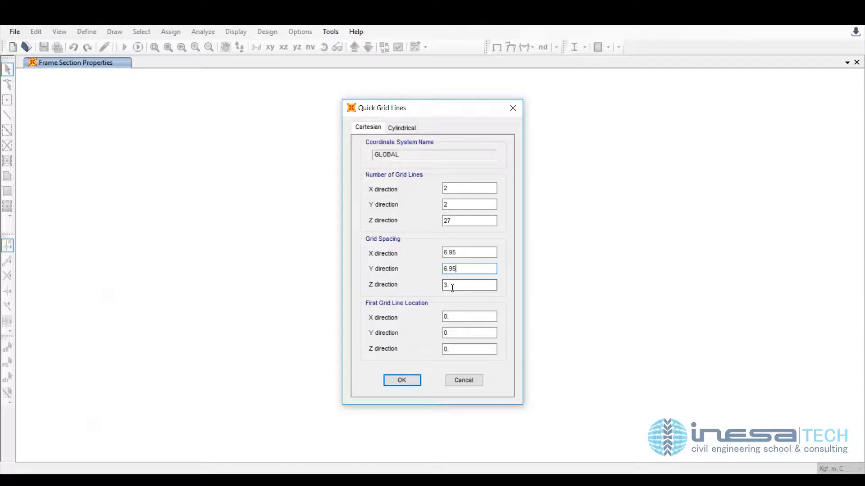
- Create the quick grid in SAP2000 and open the GLOBAL grid system's data for editing
click(404, 381)
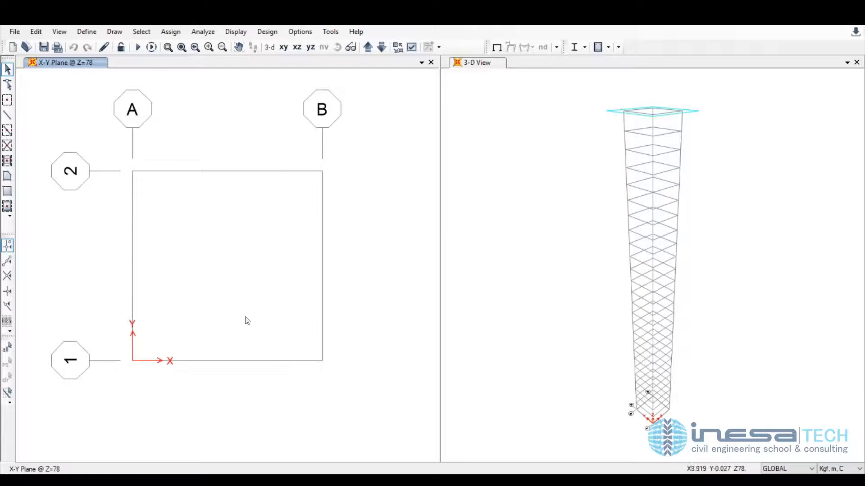
right_click(188, 142)
click(223, 146)
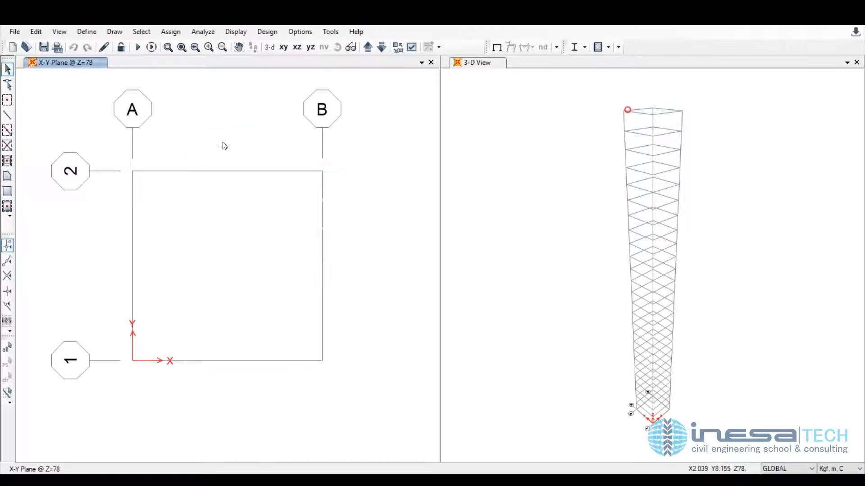
click(477, 253)
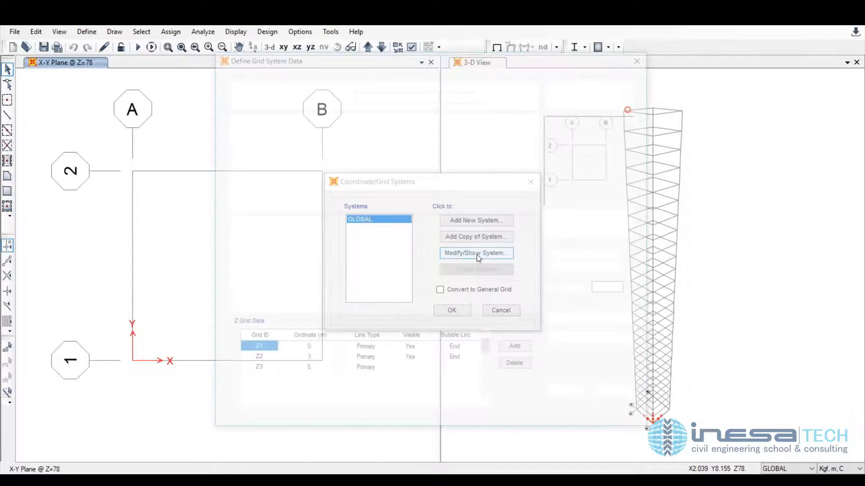
- Following the workbook's node heights, set the Z grid ordinates Z18, Z19 and Z20 to 49.5, 51 and 52.5 m
drag(490, 350, 485, 362)
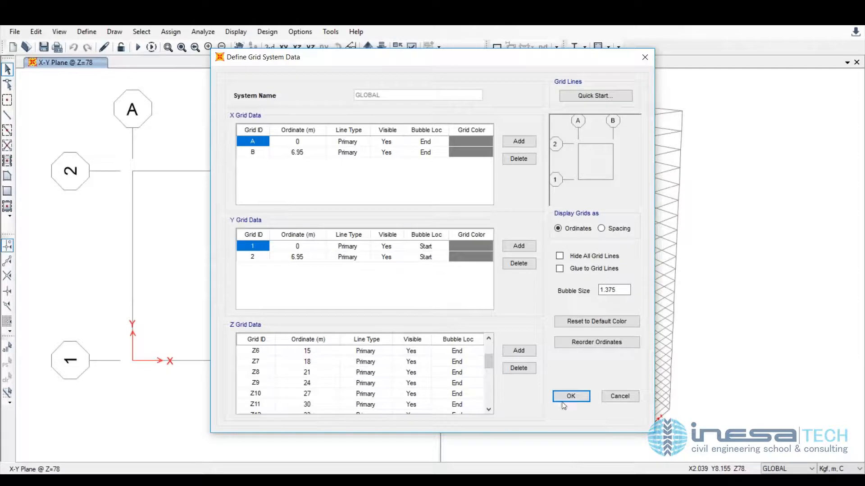
drag(488, 364, 489, 370)
drag(487, 372, 489, 378)
click(599, 481)
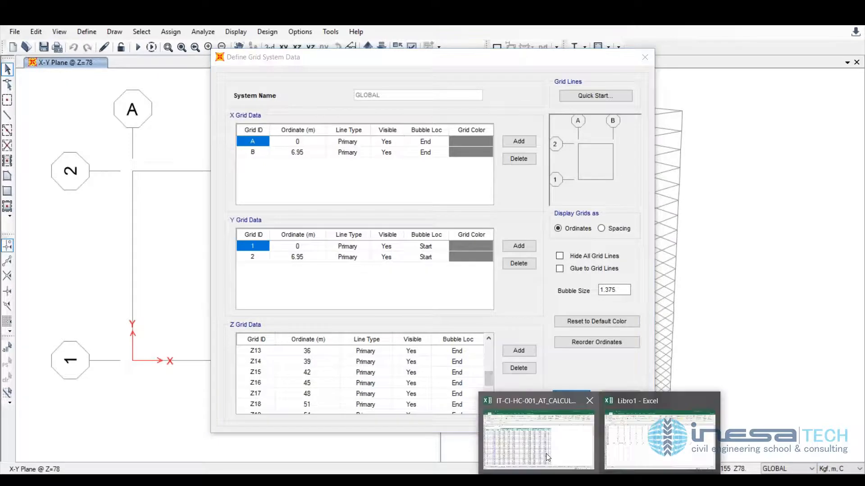
click(546, 453)
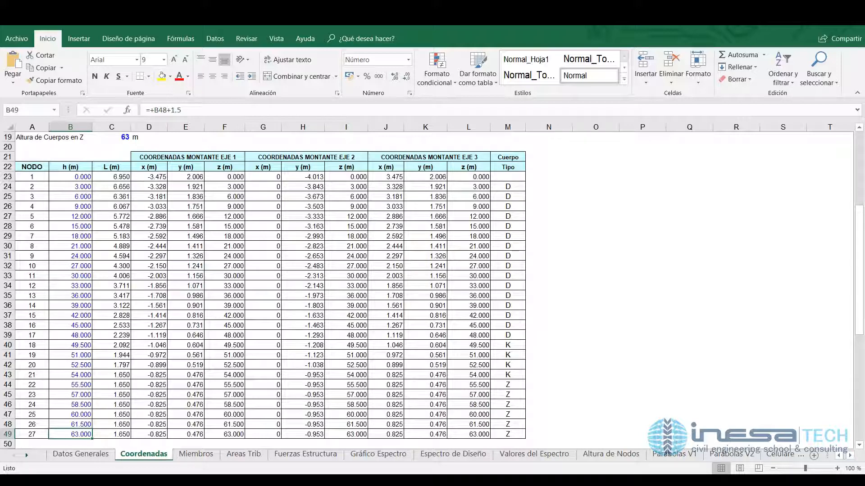
key(alt+Tab)
scroll(490, 382, down, 2)
text(49.5)
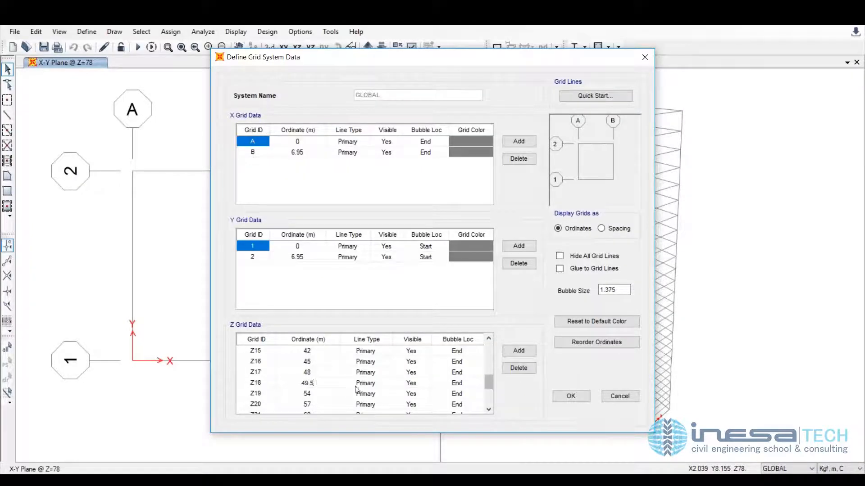
click(317, 396)
text(51)
click(319, 404)
text(52.5)
- Set the Z grid ordinates Z21, Z22 and Z23 to 54, 55.5 and 57 m
click(488, 409)
click(489, 409)
click(488, 409)
click(312, 385)
text(54)
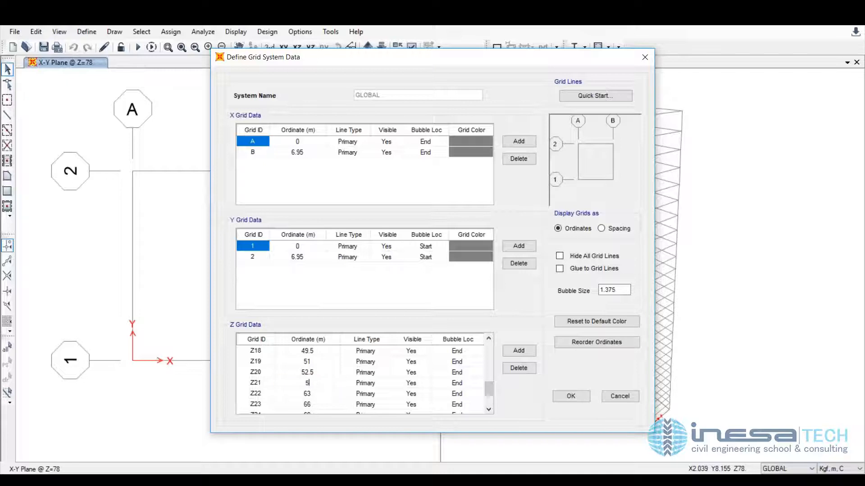
click(317, 395)
text(55.5)
click(315, 404)
text(57)
- Set the Z grid ordinates Z24 and Z25 to 58.5 and 60 m
click(489, 409)
click(488, 409)
click(322, 394)
text(58.5)
click(324, 405)
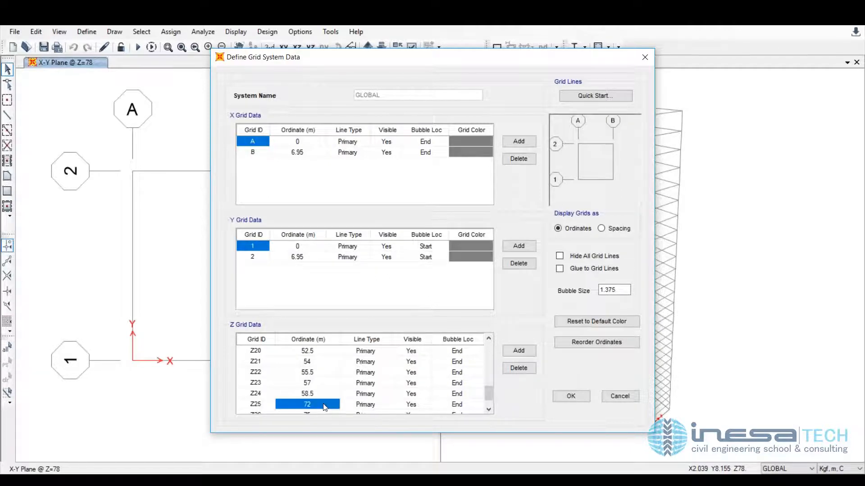
text(60)
- Set the Z grid ordinates Z26 and Z27 to 61.5 and 63 m and accept the grid data
click(489, 409)
click(489, 409)
click(323, 395)
text(61.5)
click(319, 407)
text(63)
click(328, 394)
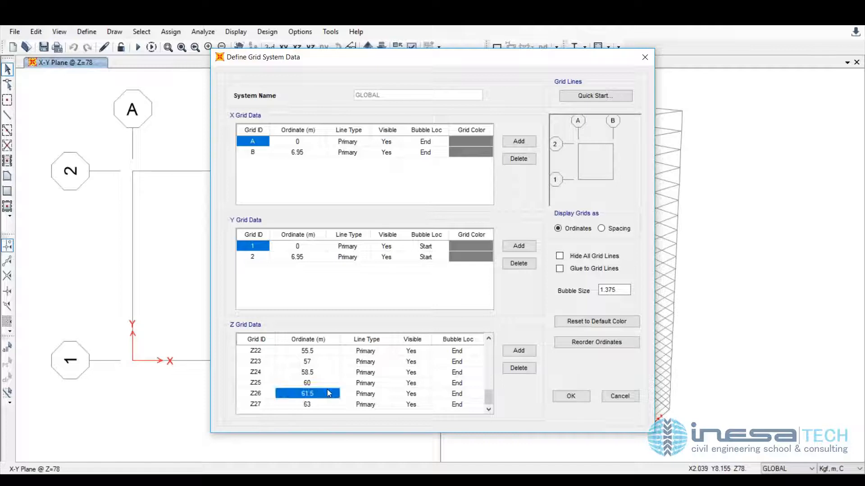
click(571, 397)
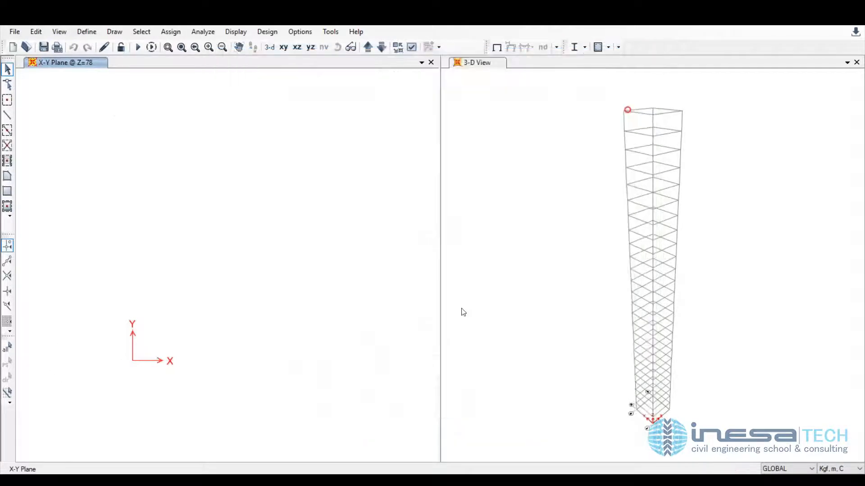
- In the X-Z plane at Y=6.95, quick-draw straight FSEC1 frames along the full height of grid line A
click(284, 47)
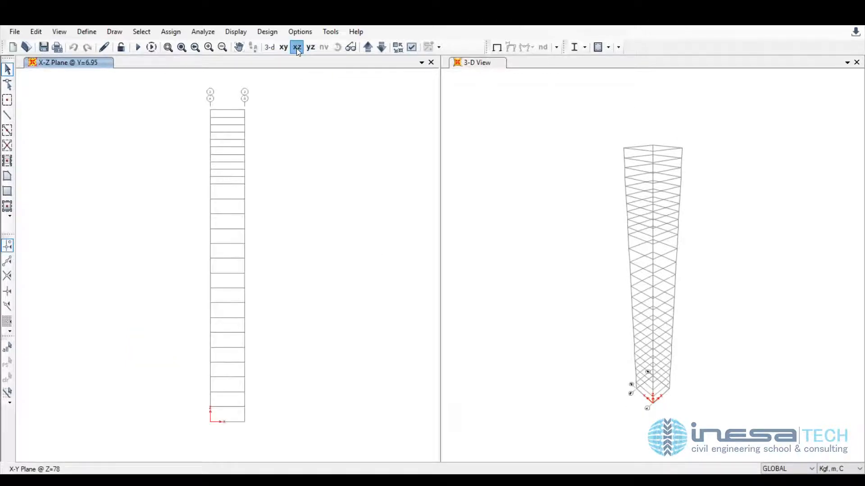
click(7, 130)
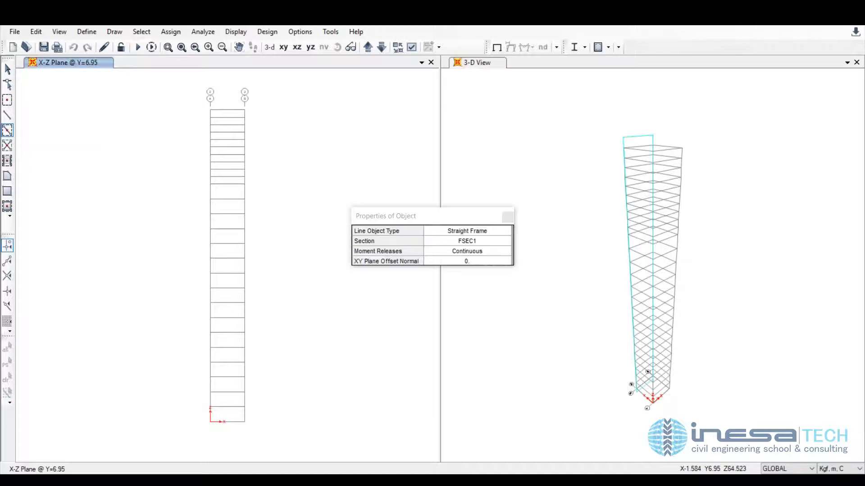
mouse_move(202, 103)
mouse_down()
mouse_move(224, 338)
mouse_move(223, 444)
mouse_up()
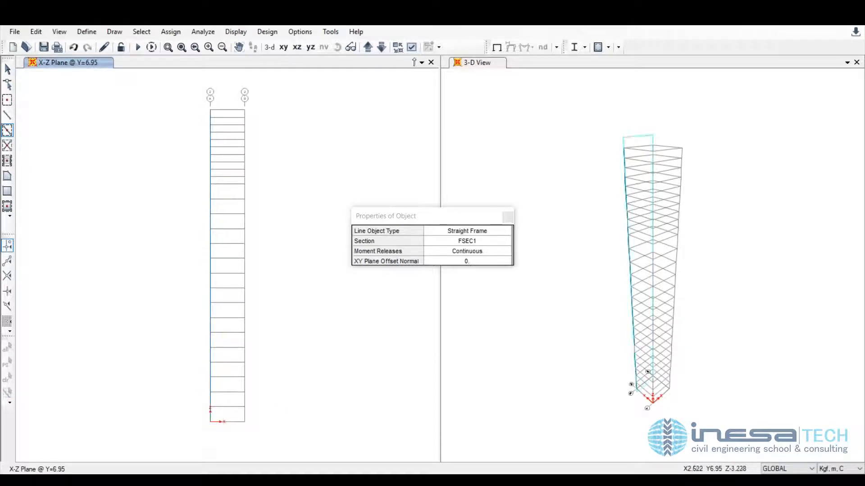
- Display joint labels in the X-Z view and check the numbering along the drawn leg
click(412, 46)
click(321, 127)
click(480, 391)
click(169, 47)
drag(217, 359, 272, 430)
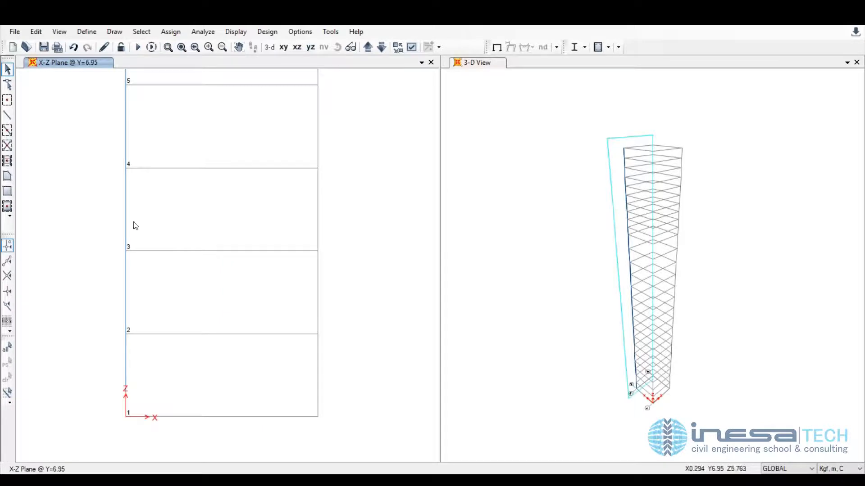
click(181, 48)
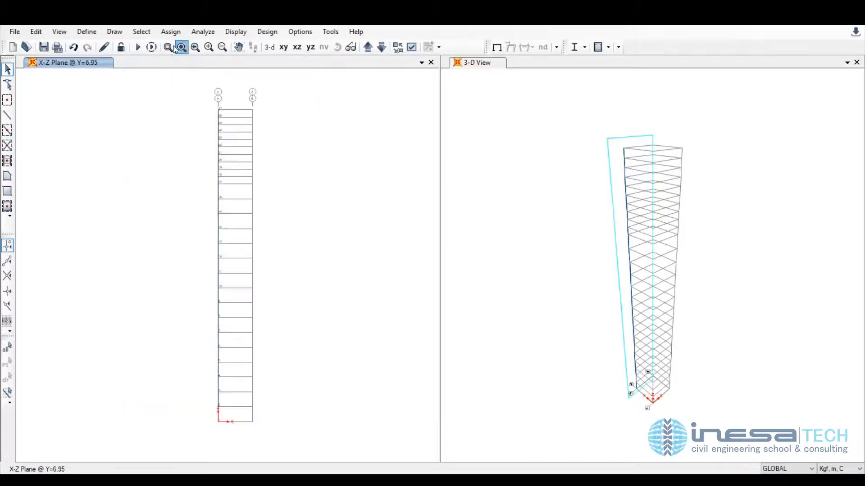
click(169, 48)
drag(205, 152, 258, 285)
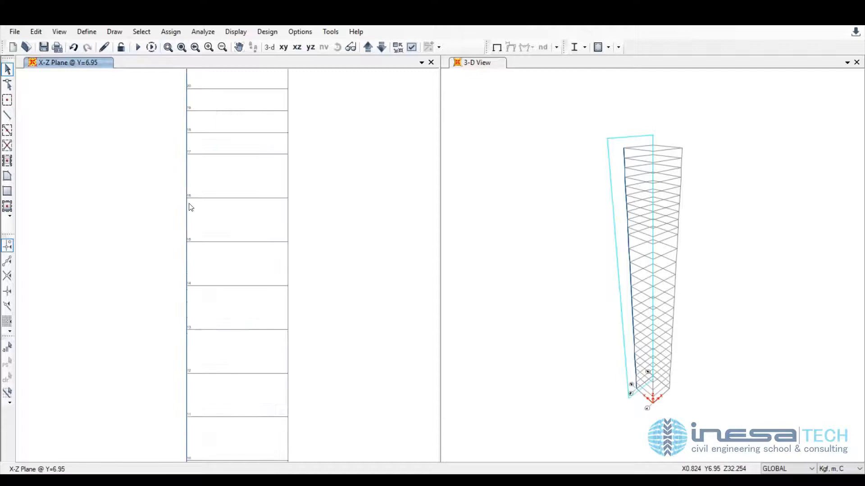
- Set the maximum graphic font size to 9 points and the minimum to 6 points, and check that the joint labels are legible
click(305, 35)
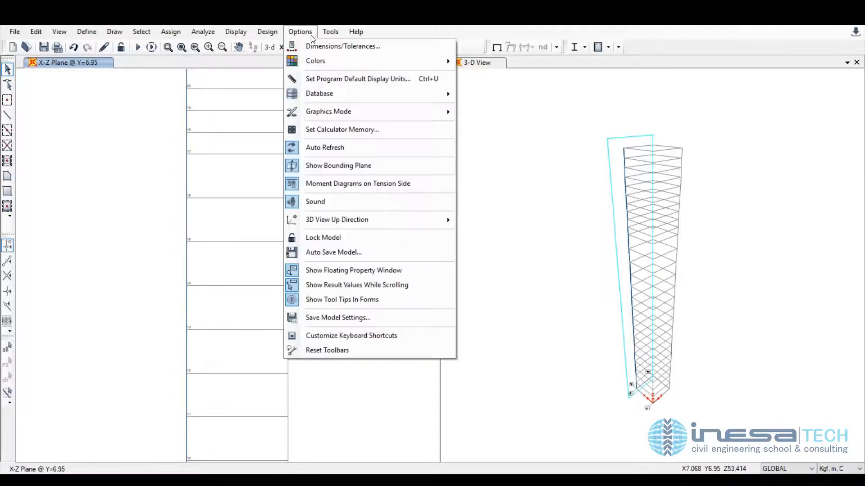
click(324, 47)
double_click(443, 283)
text(9)
double_click(452, 298)
text(6)
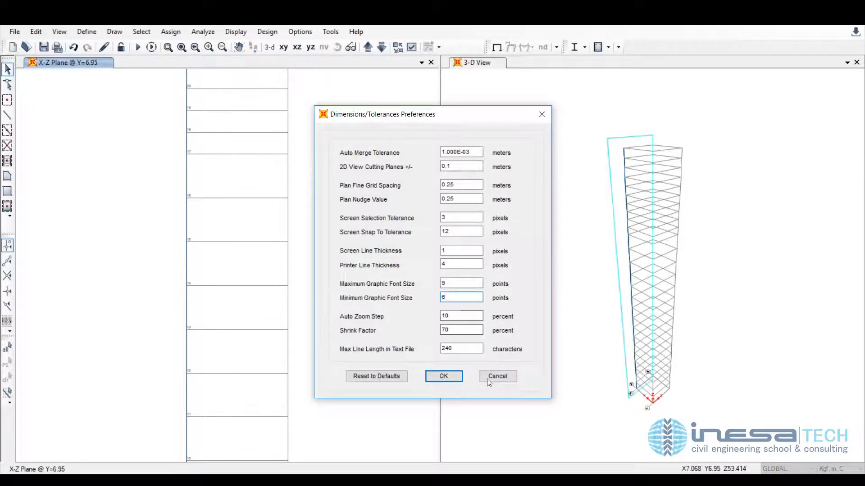
click(448, 380)
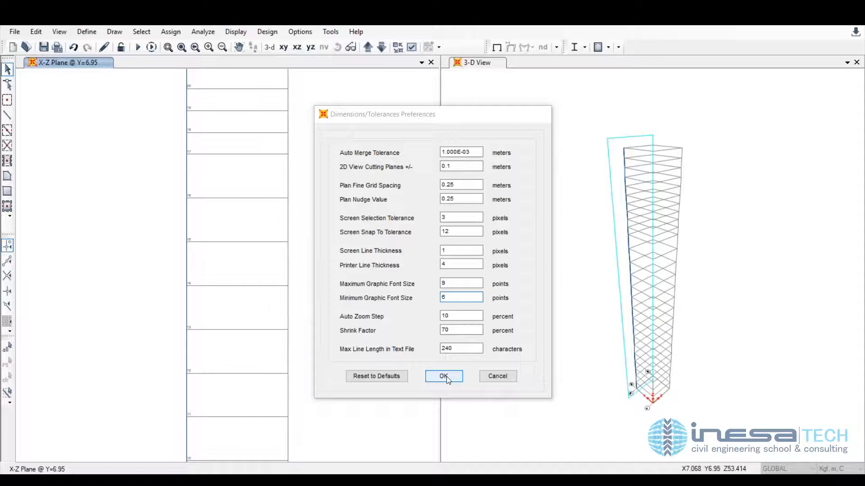
click(167, 47)
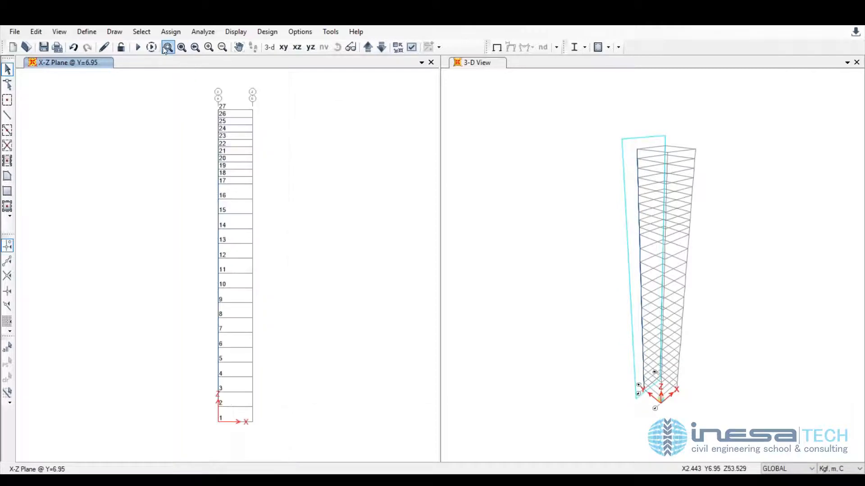
drag(225, 97, 283, 255)
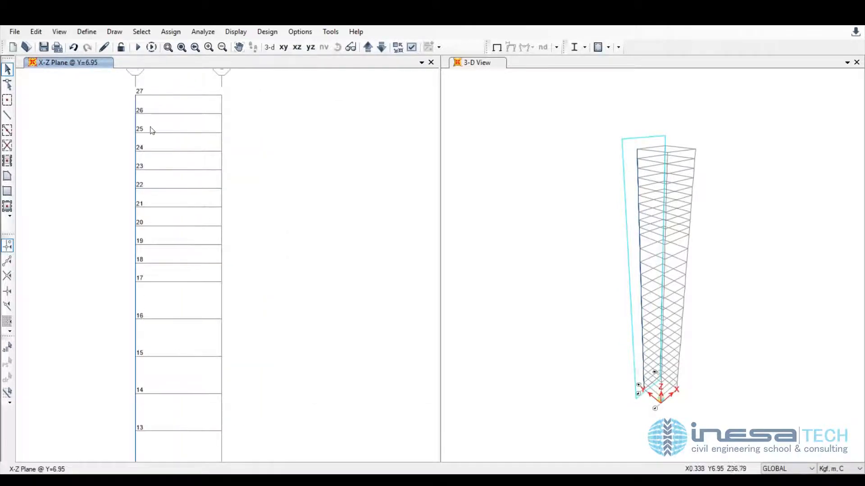
click(181, 46)
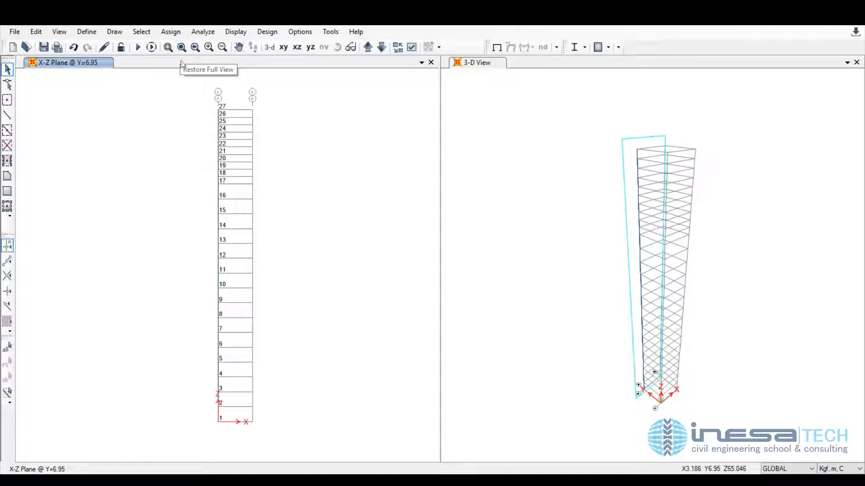
- Select the whole leg and open its Joint Coordinates table for interactive database editing
drag(201, 96, 233, 453)
click(36, 31)
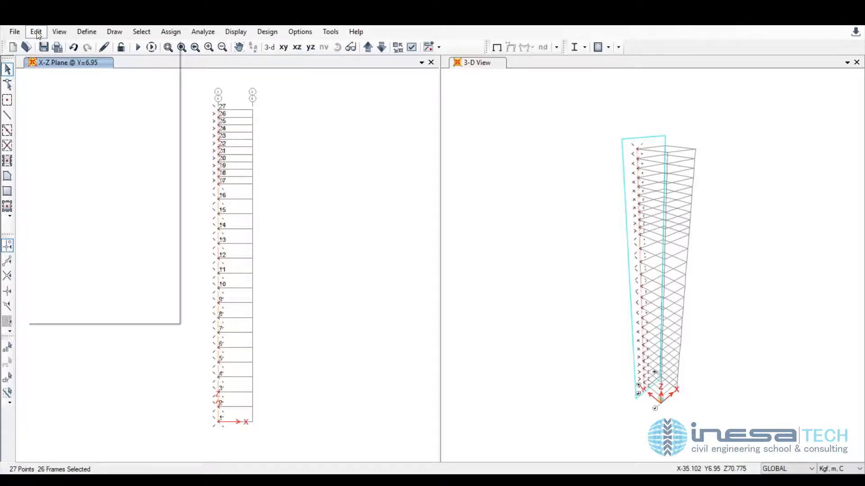
click(91, 156)
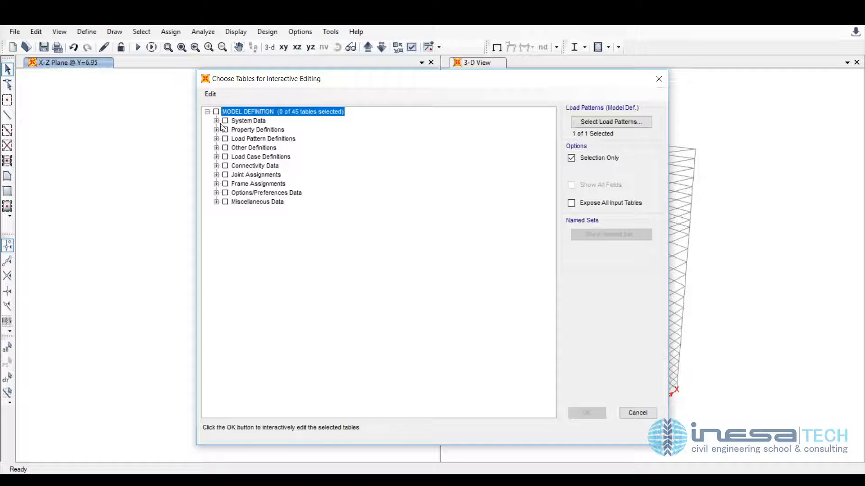
click(216, 166)
click(225, 175)
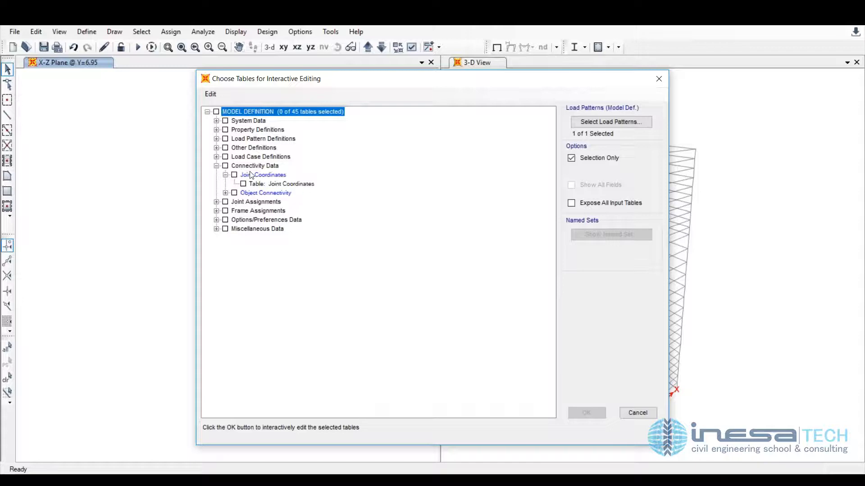
click(243, 184)
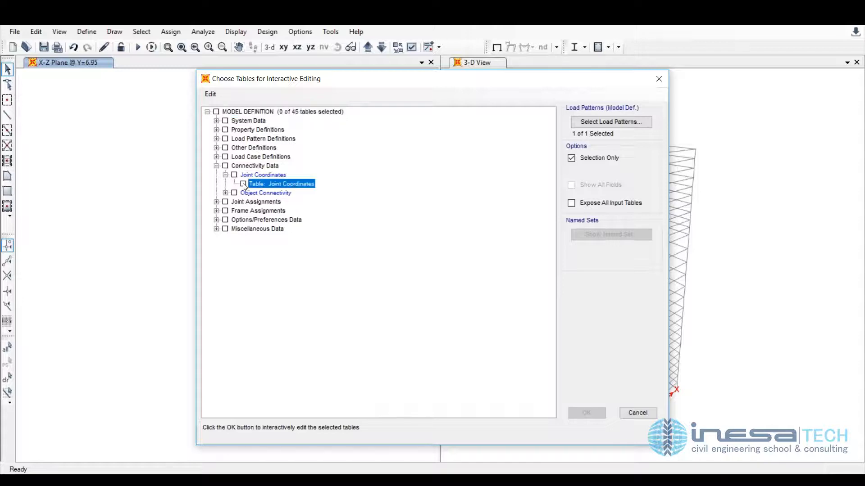
click(586, 412)
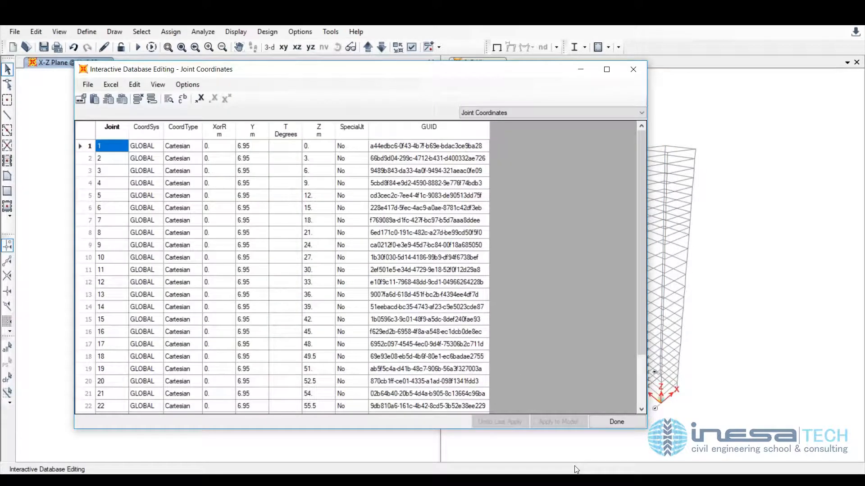
- Copy the axis 1 x and y coordinates for nodes 1 to 27 from the Excel workbook into the XorR and Y columns of SAP2000's joint table
click(576, 480)
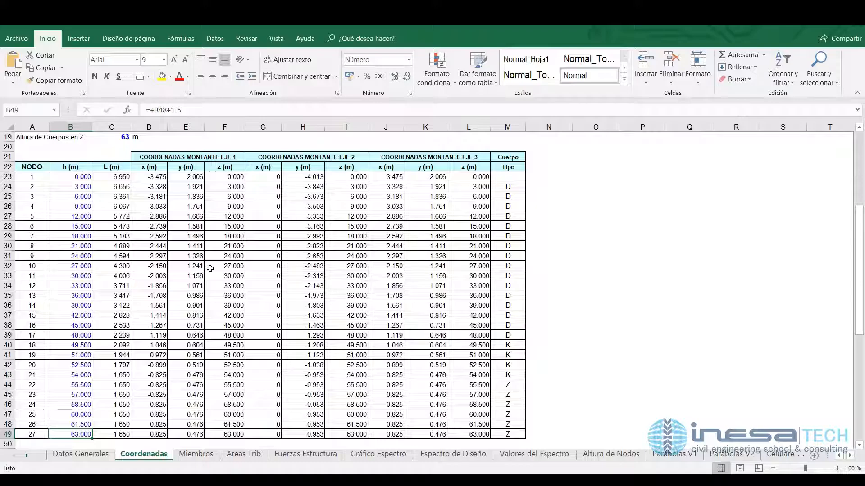
click(155, 177)
drag(155, 177, 186, 226)
drag(188, 256, 186, 295)
click(622, 481)
click(599, 481)
click(549, 438)
key(shift+Down)
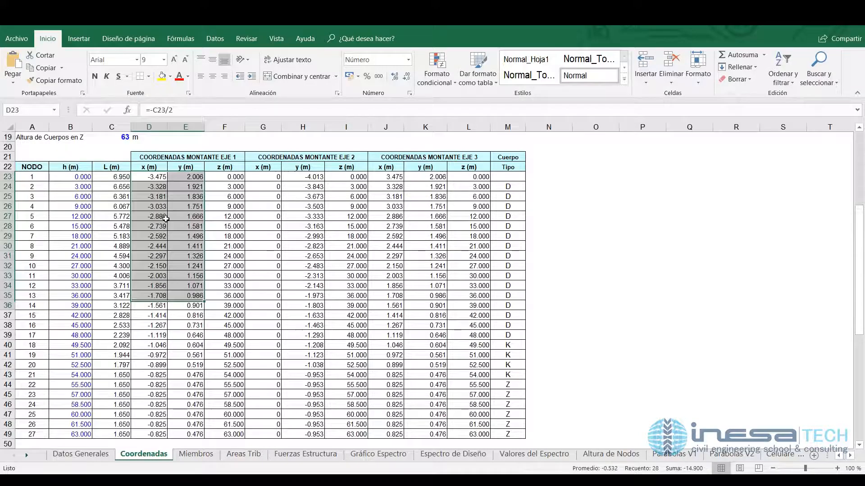
key(shift+Down)
key(shift+Down)
key(shift+Down)
key(shift+Down)
key(shift+Down)
key(shift+Down)
key(shift+Down)
key(shift+Down)
key(shift+Down)
key(shift+Down)
key(shift+Down)
key(shift+Down)
key(shift+Down)
key(shift+Down)
key(shift+Down)
key(shift+Down)
key(shift+Down)
key(shift+Down)
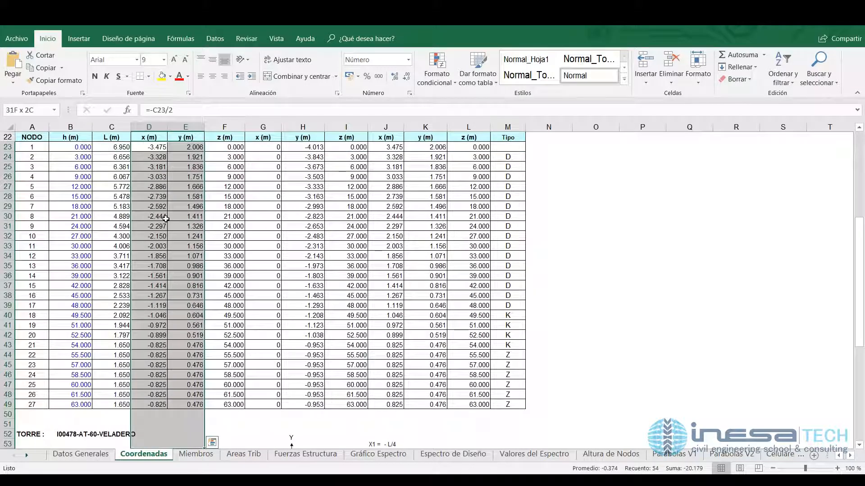
key(shift+Up)
key(shift+Up)
key(shift+Up)
key(shift+Up)
key(shift+Up)
key(shift+Down)
right_click(166, 221)
click(185, 252)
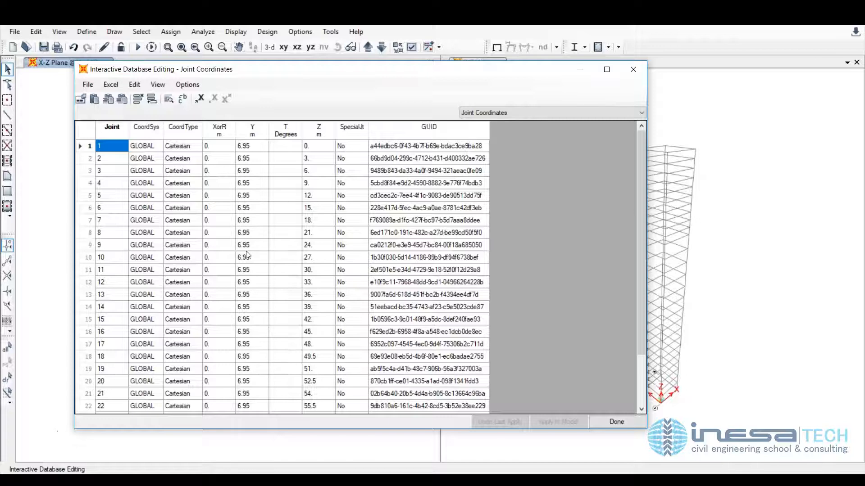
right_click(209, 146)
click(236, 178)
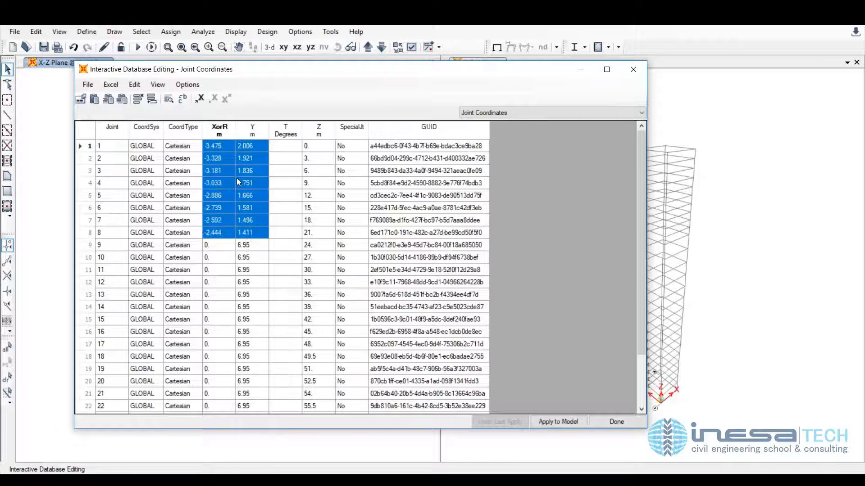
- Copy the axis 1 z coordinates from the Excel workbook into the Z column of SAP2000's joint table and apply the edits to the model
click(555, 480)
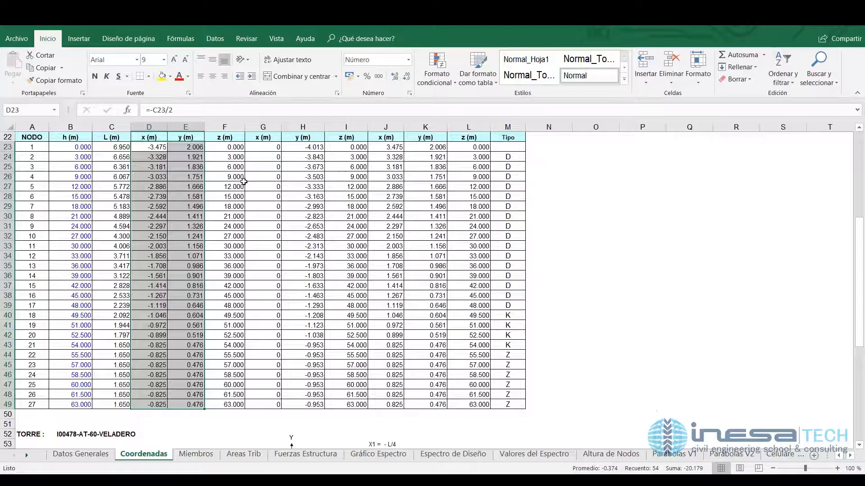
drag(225, 146, 234, 405)
right_click(238, 388)
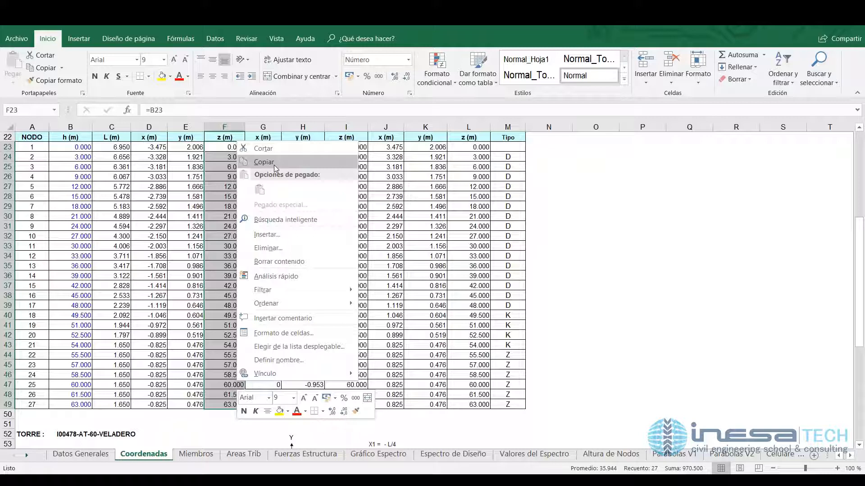
click(270, 163)
mouse_move(599, 481)
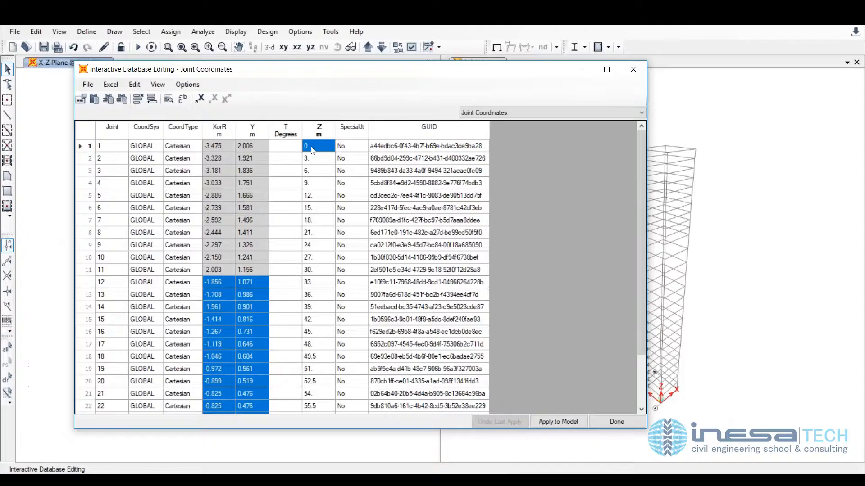
key(ctrl+v)
click(558, 422)
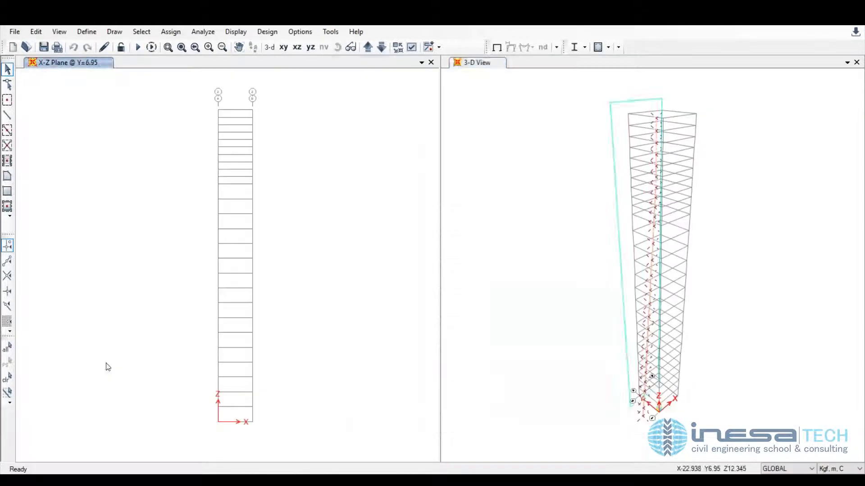
- Close one of the two view windows and show the model in a single 3-D view
click(558, 292)
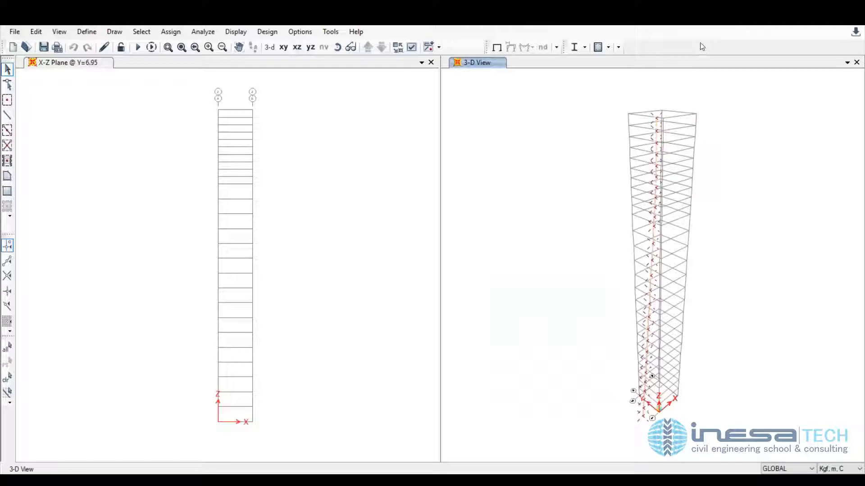
click(856, 63)
click(270, 48)
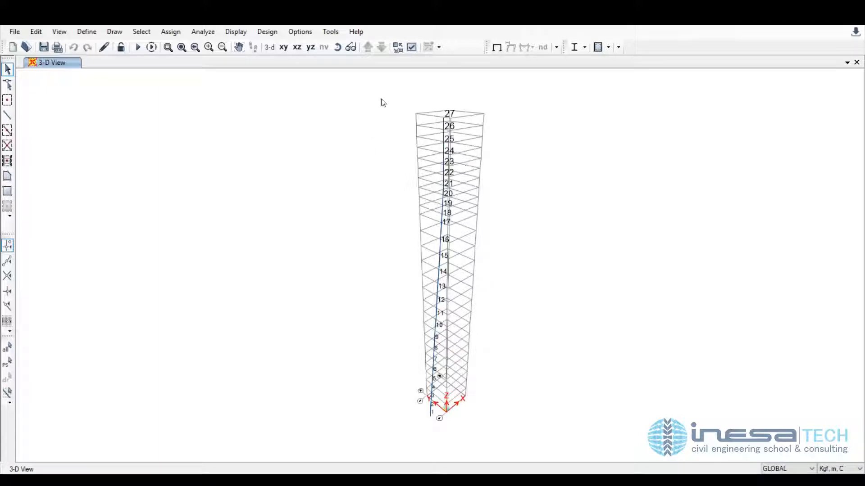
- Select the complete leg and replicate it radially about a Z-parallel line through X=0, Y=0, with 2 copies at 120 degrees
drag(381, 100, 540, 445)
click(36, 31)
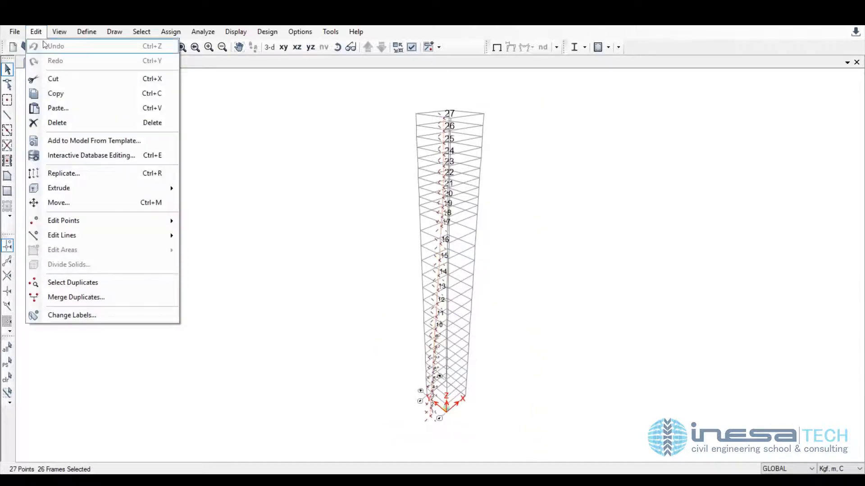
click(64, 174)
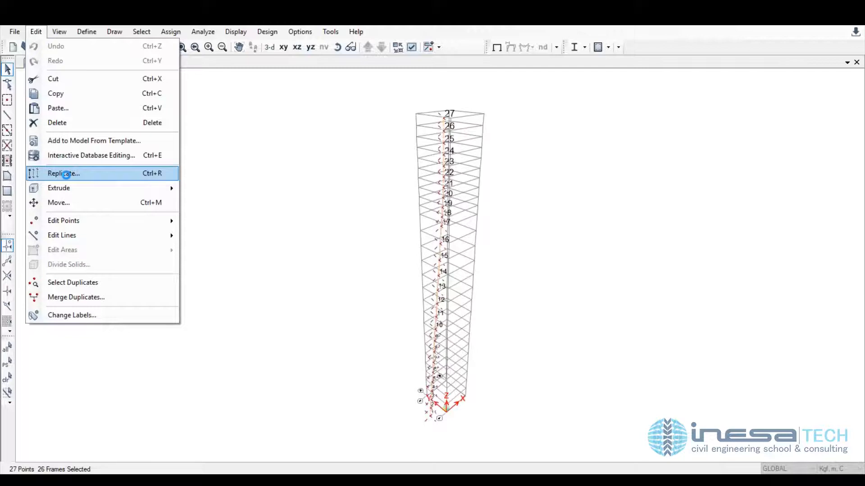
click(351, 148)
click(441, 176)
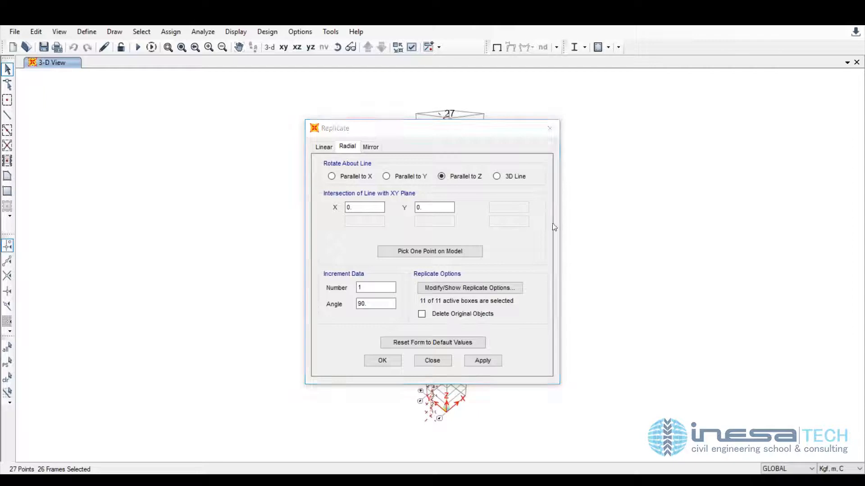
drag(328, 129, 129, 128)
double_click(166, 287)
text(2)
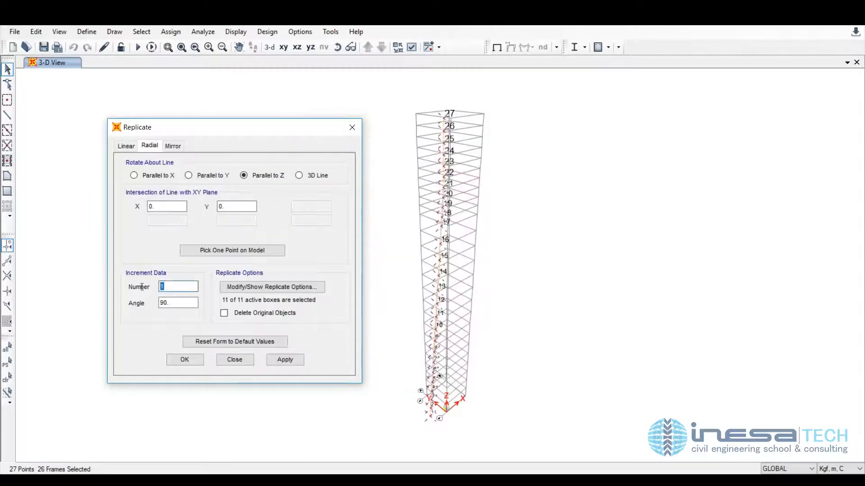
double_click(181, 302)
text(120)
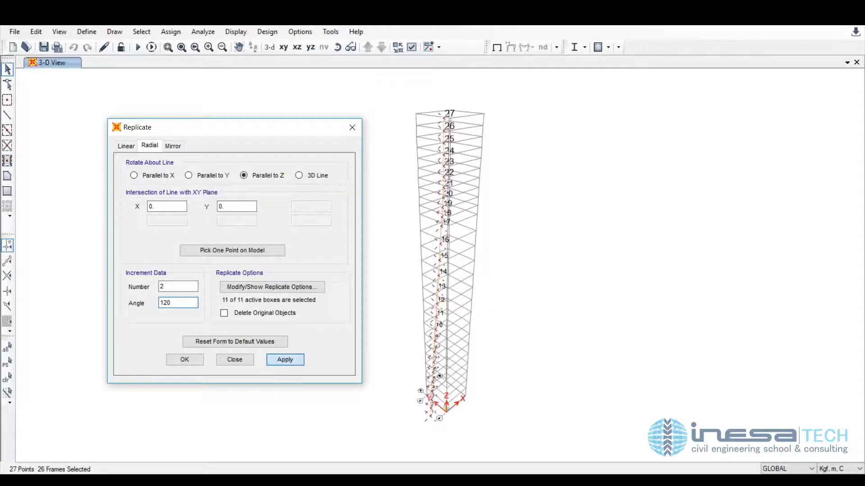
click(284, 359)
- Show the X-Y plane at Z=0 and make the joints visible in that view
click(283, 48)
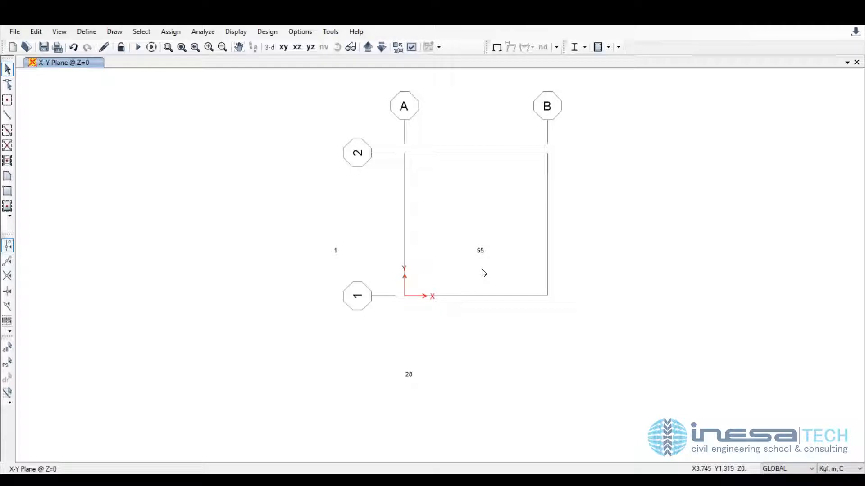
click(411, 50)
click(490, 390)
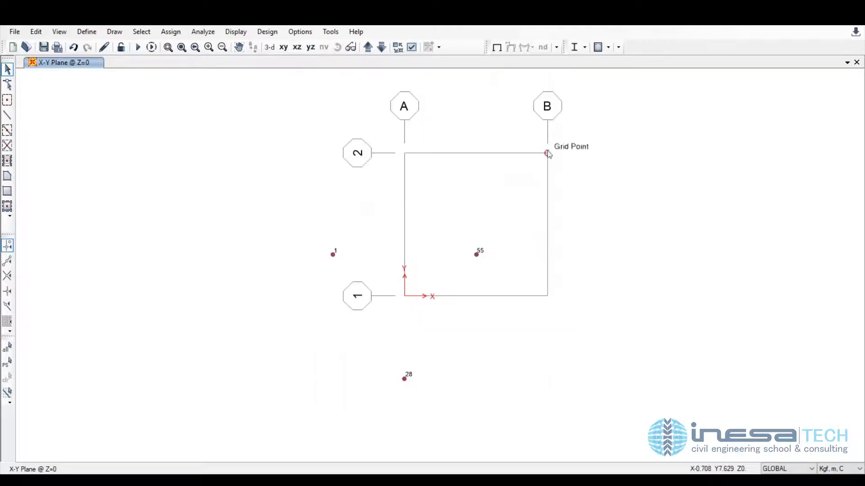
- Open the GLOBAL grid system's data for editing and check the base node coordinates in the Excel workbook's Coordenadas sheet
right_click(289, 196)
click(328, 202)
click(487, 252)
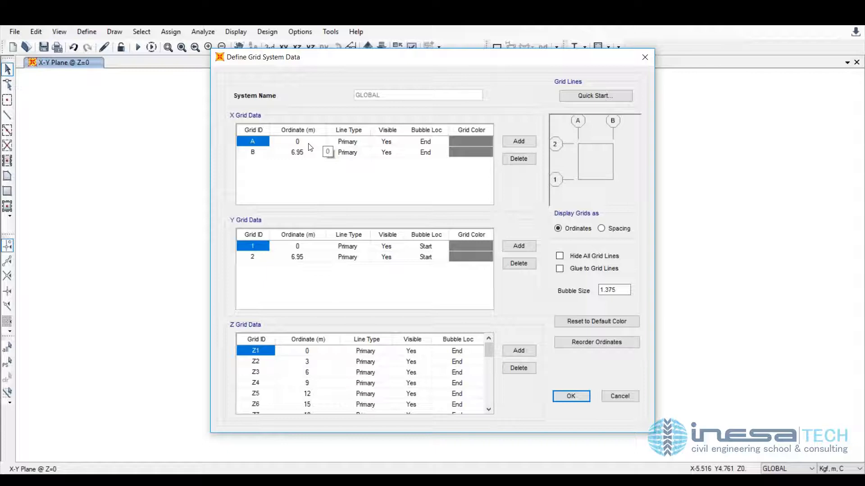
click(594, 482)
click(542, 431)
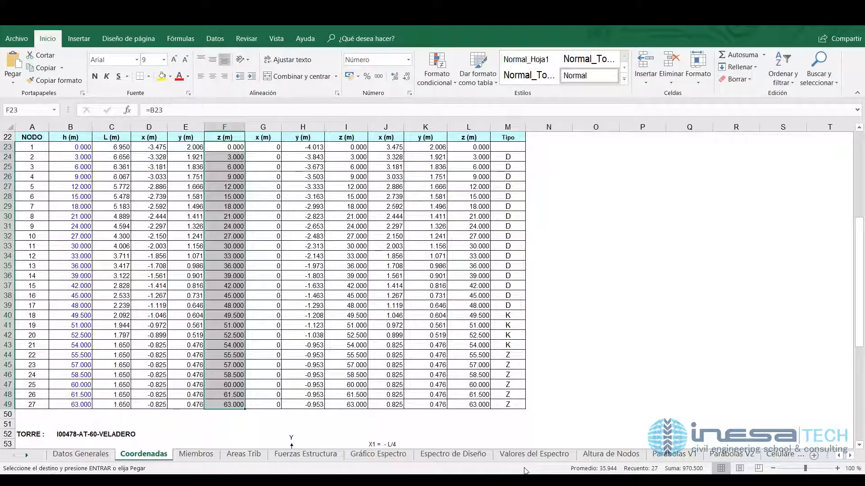
click(524, 480)
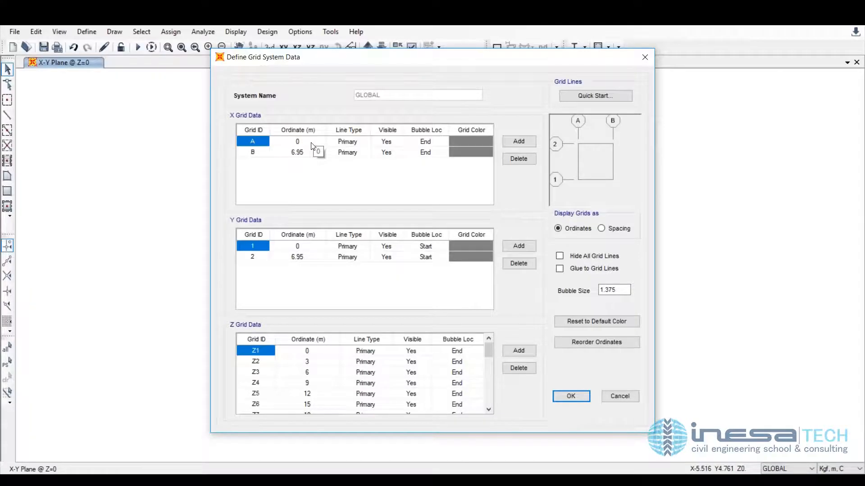
- Set the X grid ordinates to -3.475 m for line A and 3.475 m for line B, and accept the grid changes
click(312, 146)
text(-3.475)
key(Return)
click(317, 153)
text(3.475)
key(Return)
click(309, 143)
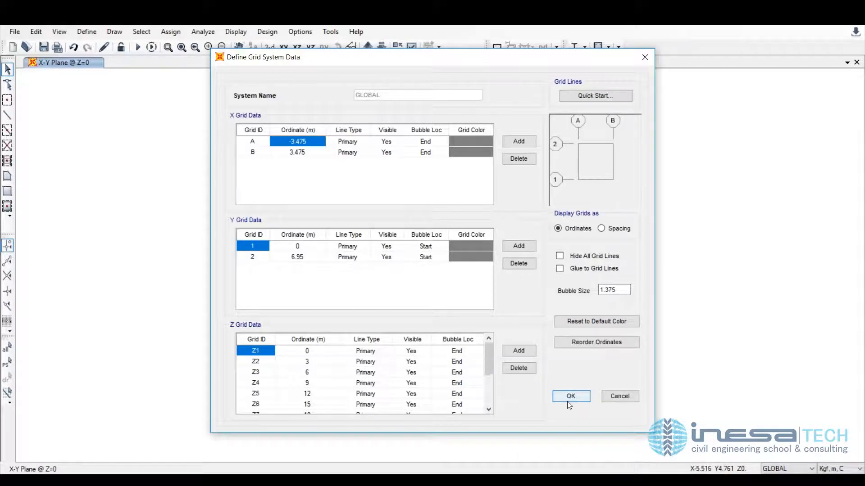
click(567, 401)
click(453, 314)
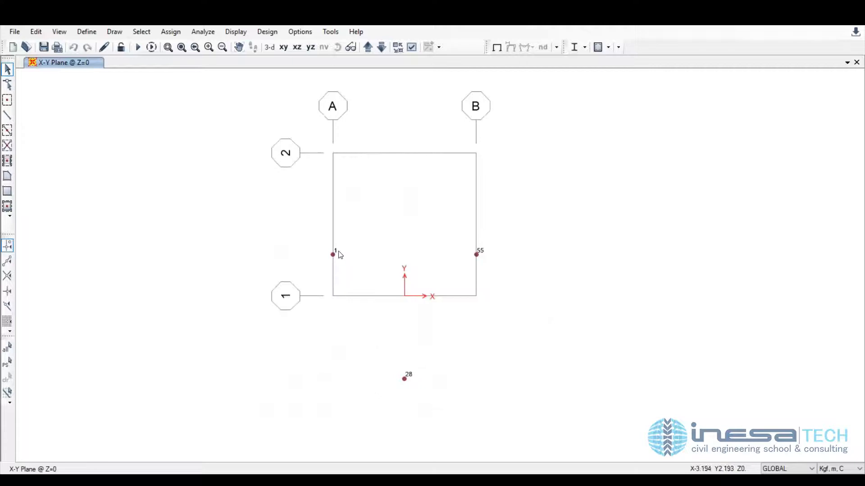
- Set the GLOBAL system's Y grid ordinates to -4.01 m for line 1 and 2.006 m for line 2
click(478, 255)
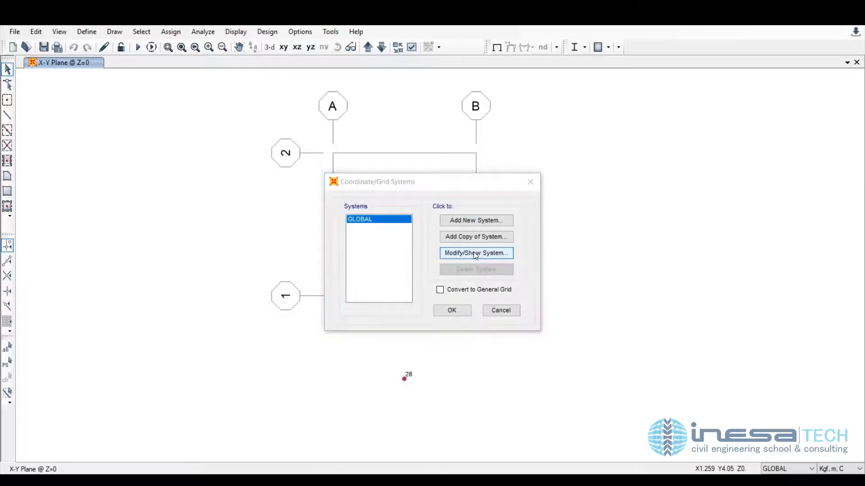
click(473, 253)
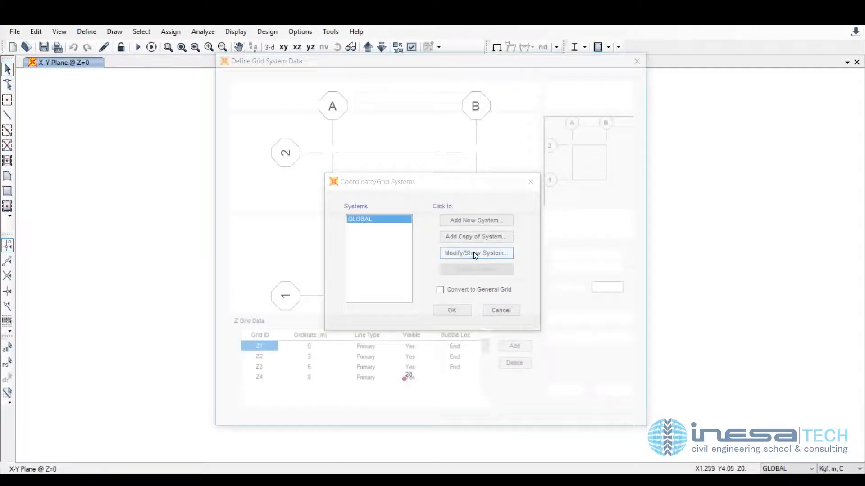
click(298, 246)
click(298, 246)
text(-4.01)
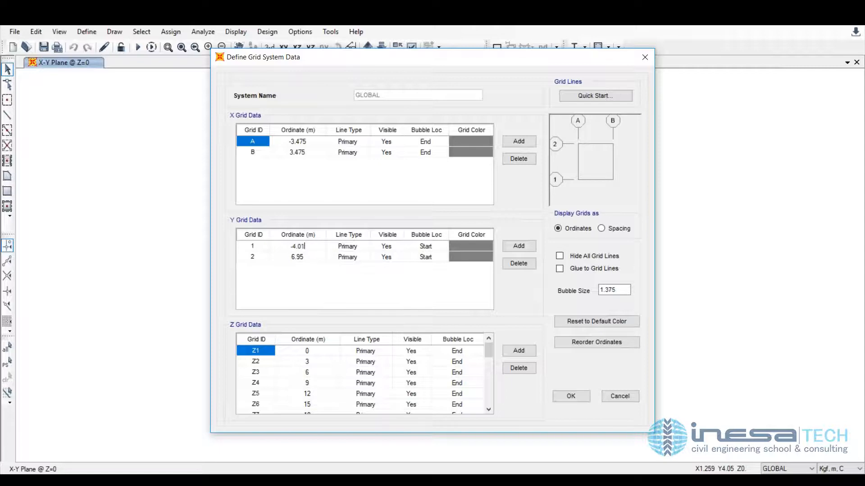
click(306, 258)
text(2.006)
click(312, 247)
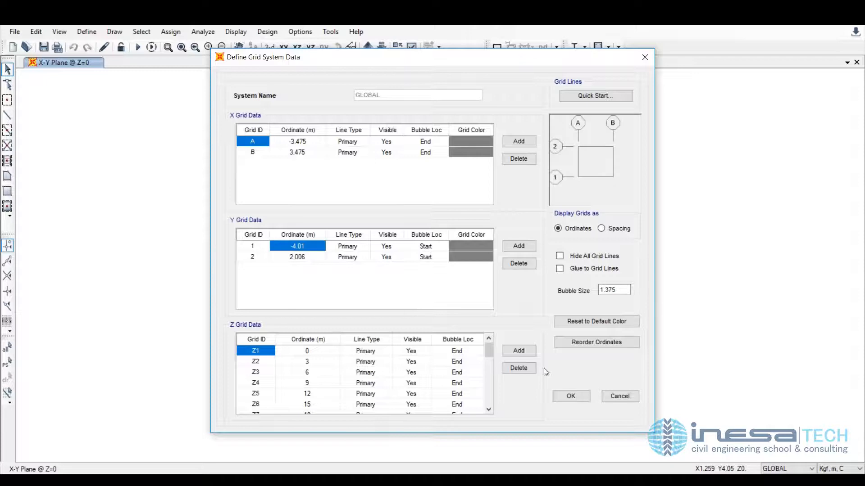
click(571, 397)
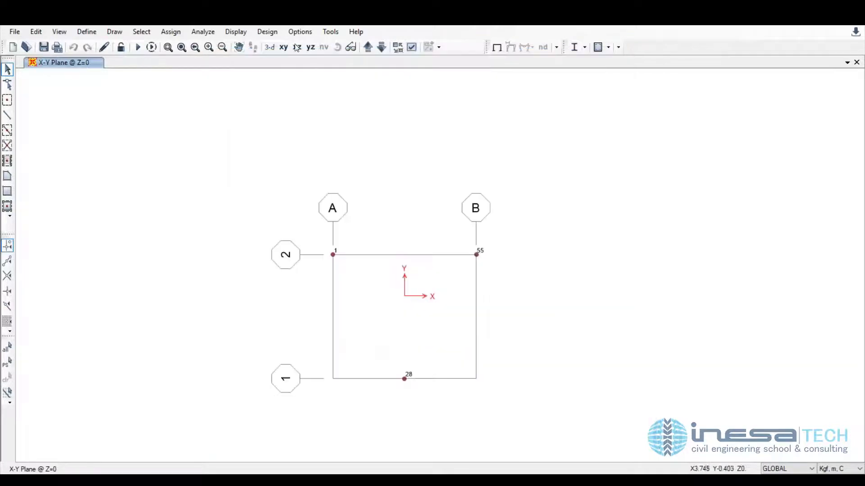
- Select base joints 1, 28 and 55 in the 3-D view and assign pinned restraints in Translation 1, 2 and 3
click(269, 47)
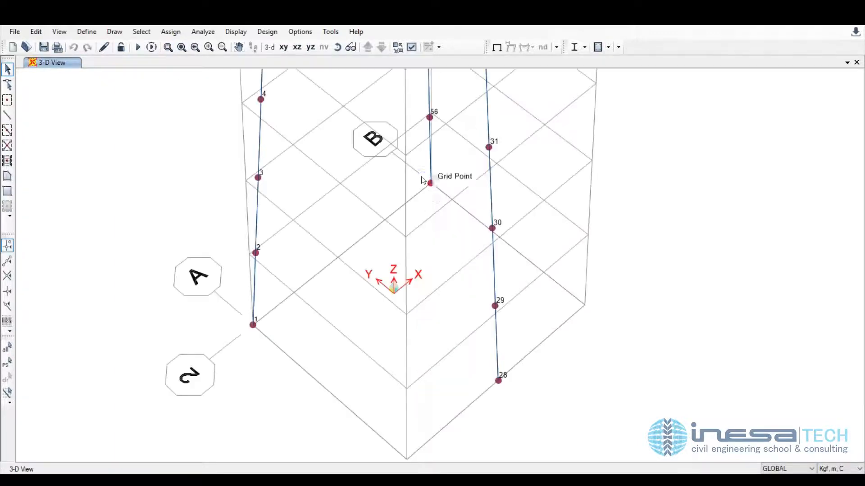
drag(421, 174, 443, 207)
drag(231, 316, 288, 356)
click(497, 380)
click(172, 32)
mouse_move(185, 45)
click(356, 47)
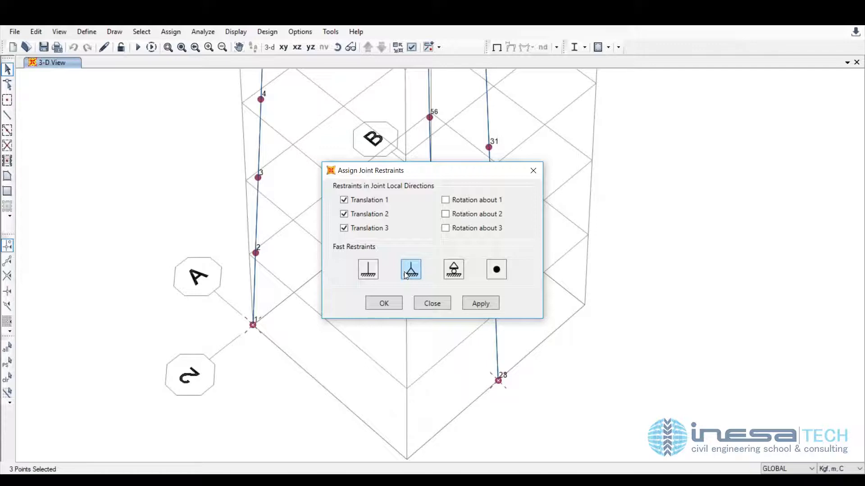
click(481, 304)
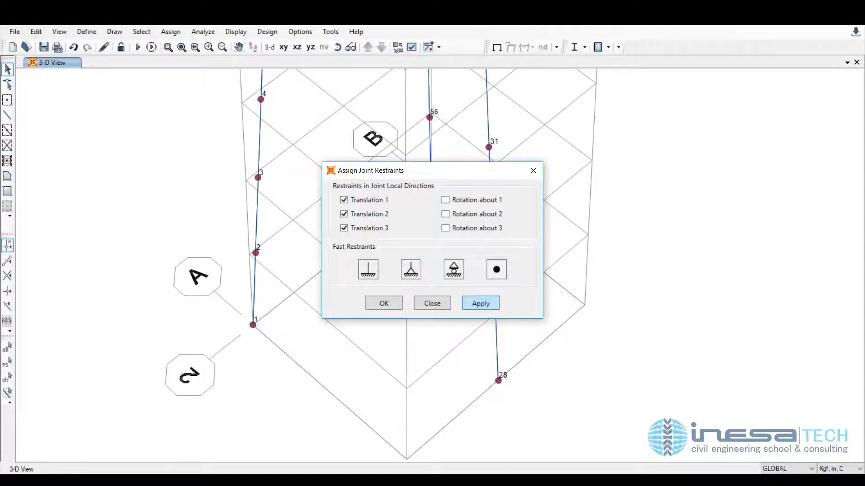
click(426, 304)
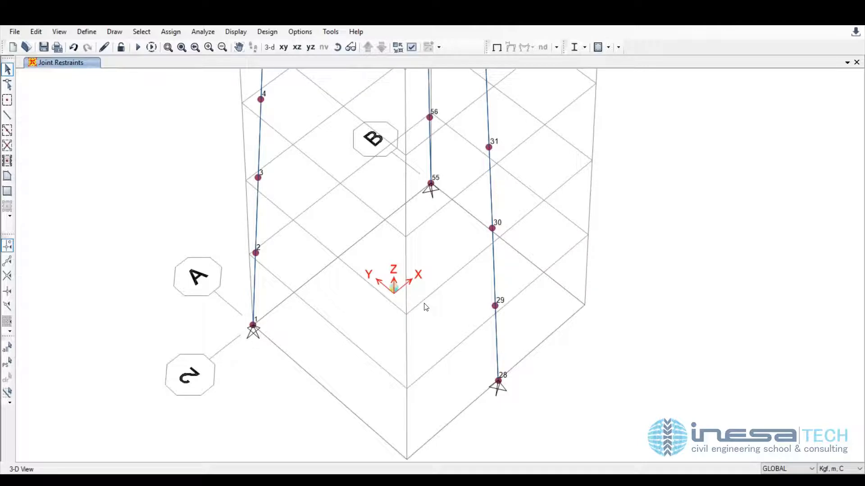
- Draw a closed triangle of straight FSEC1 frames connecting joints 2, 29 and 56 at the first level above the base
click(8, 116)
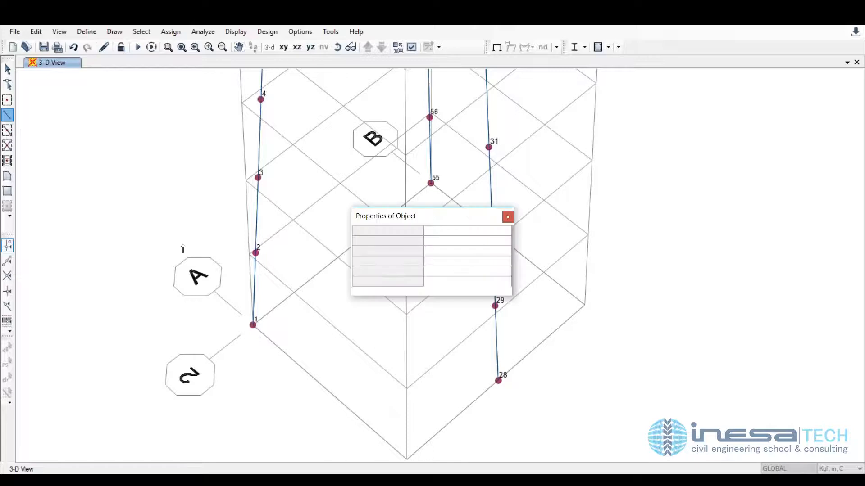
click(256, 253)
click(495, 306)
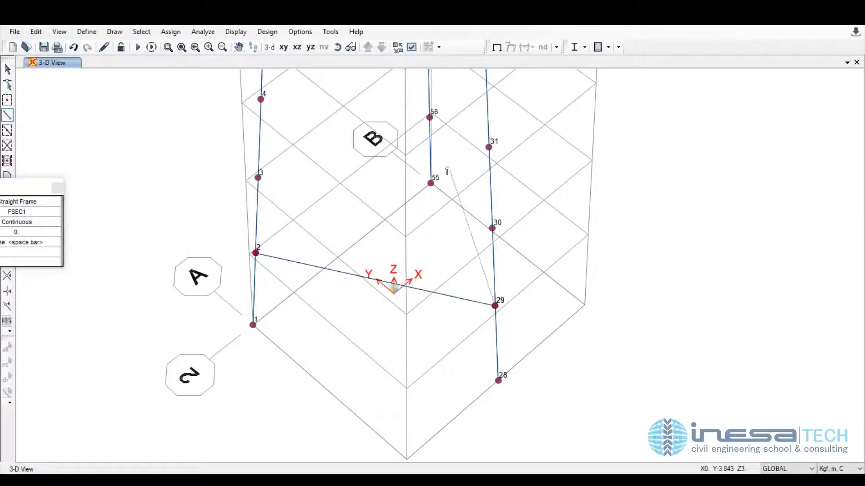
click(431, 112)
click(73, 47)
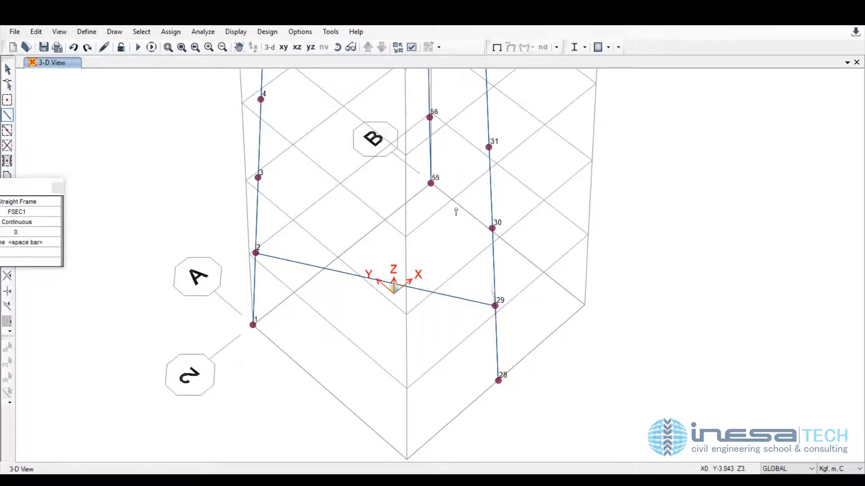
click(430, 117)
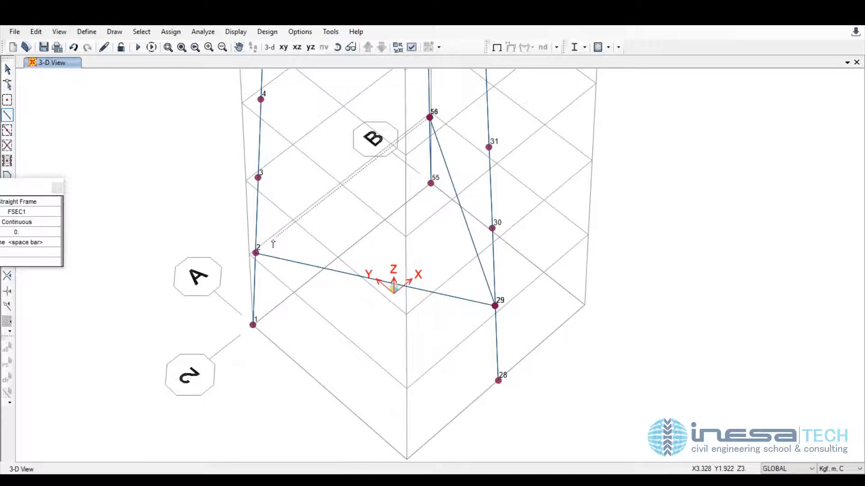
click(255, 253)
key(Escape)
- Reselect base joints 1, 55 and 28 and reassign their pinned restraints with Translation 1, 2 and 3 fixed
click(337, 48)
drag(361, 252, 378, 203)
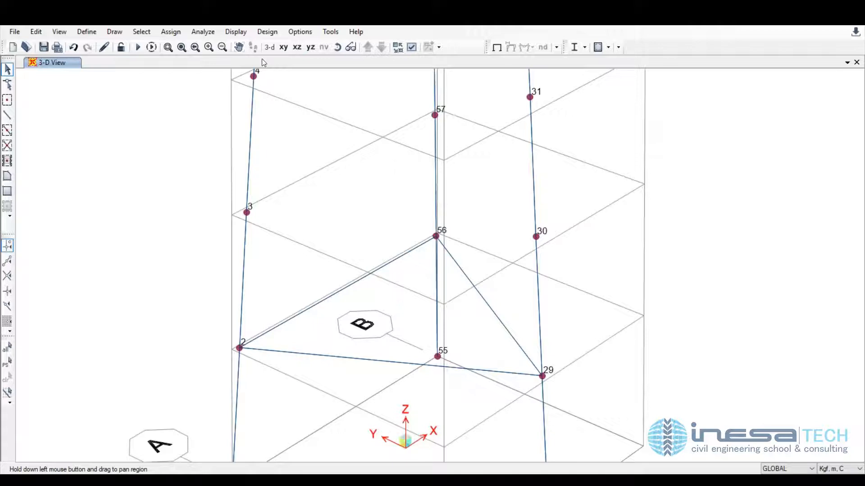
click(239, 47)
drag(375, 233, 372, 151)
drag(259, 422, 259, 422)
click(436, 274)
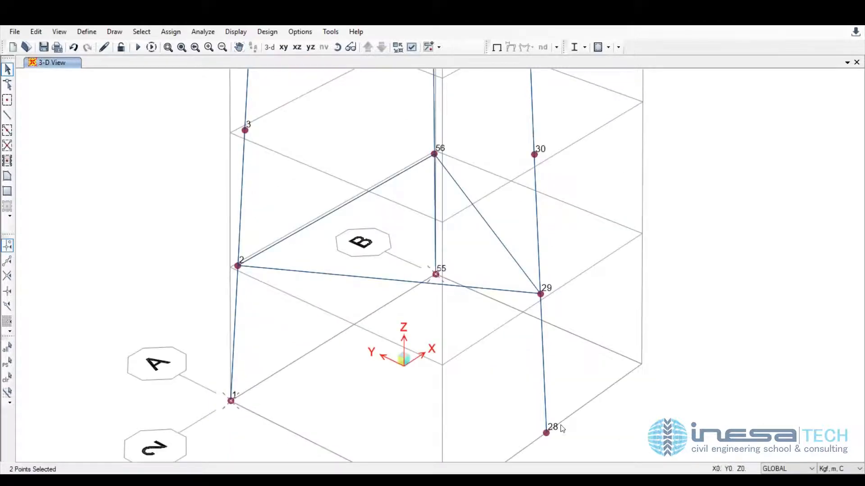
click(545, 433)
click(171, 32)
mouse_move(180, 46)
click(350, 47)
click(471, 303)
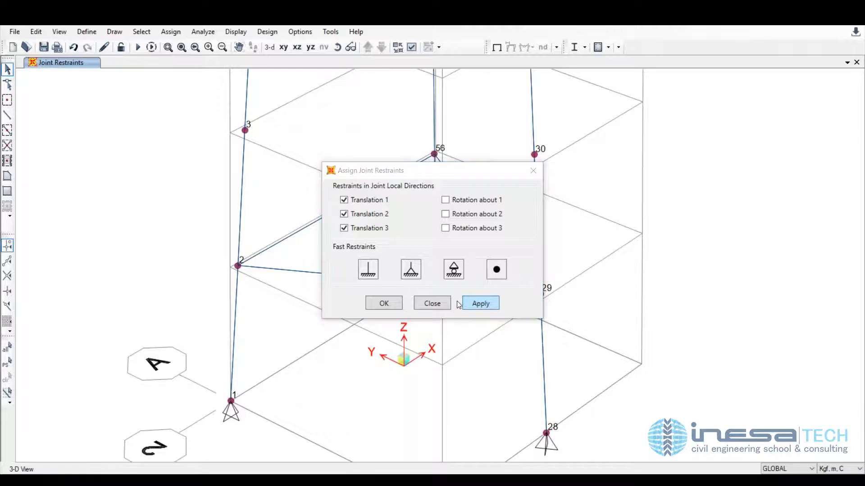
click(435, 303)
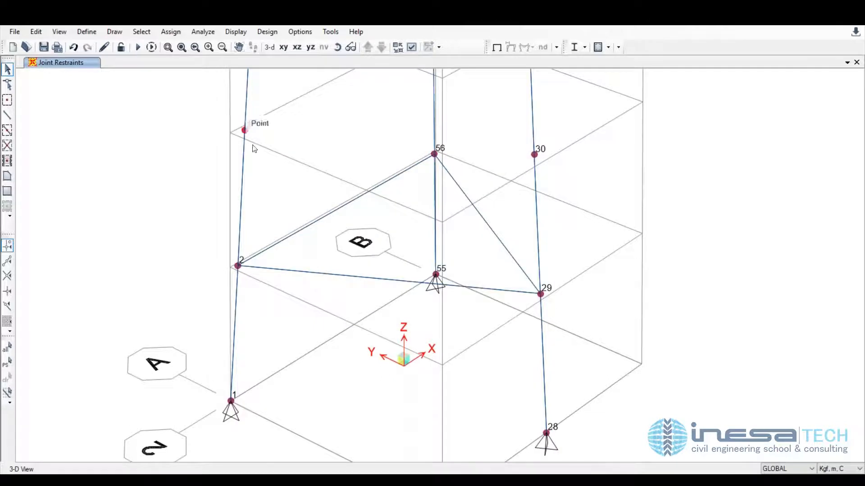
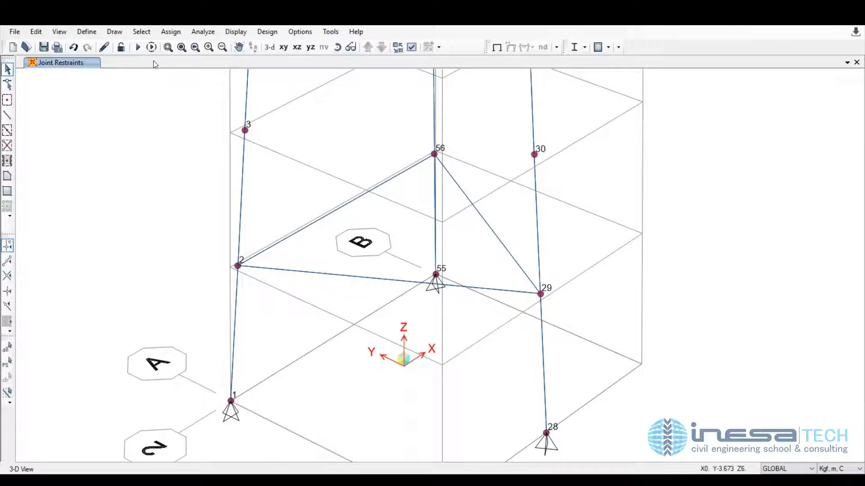
- Activate frame drawing with section FSEC1 at the tower base and enable snapping to ends and midpoints
click(182, 47)
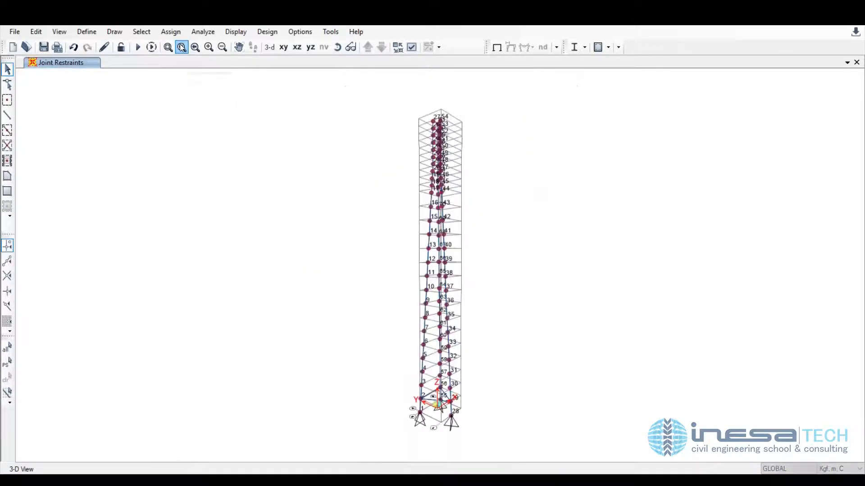
click(269, 47)
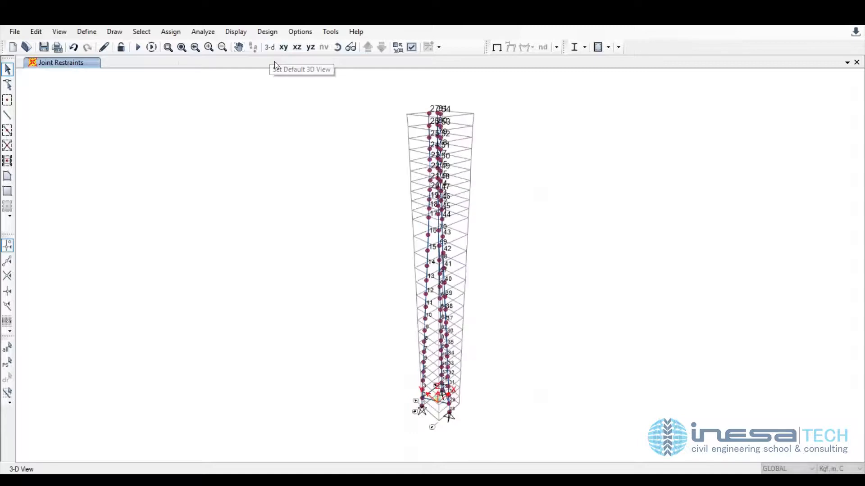
click(168, 47)
drag(417, 367, 470, 417)
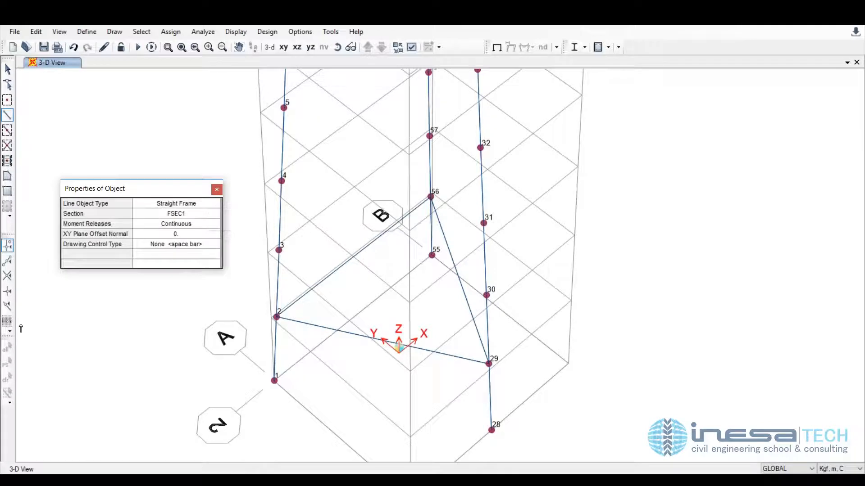
click(113, 35)
mouse_move(177, 315)
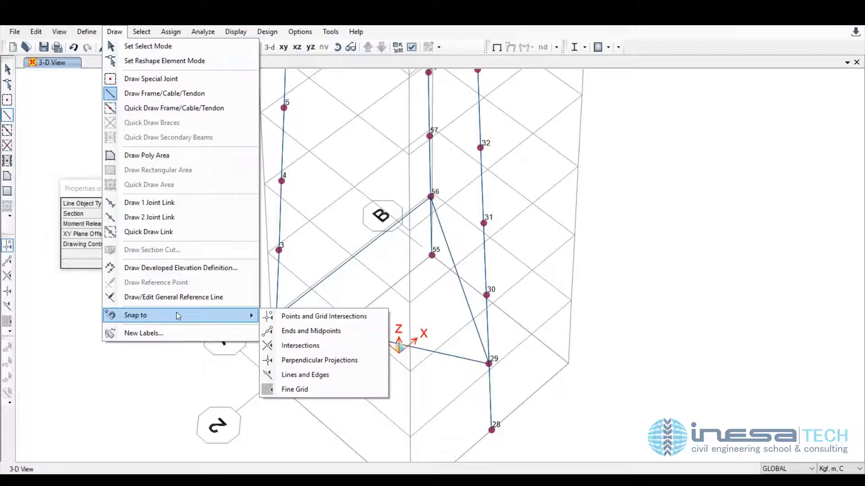
click(303, 332)
- Draw diagonals from joint 1 to 28 and from joint 3 to 30, both through the midpoint of horizontal 2-29
click(274, 380)
click(382, 340)
double_click(491, 430)
click(279, 250)
click(382, 340)
double_click(486, 296)
key(Escape)
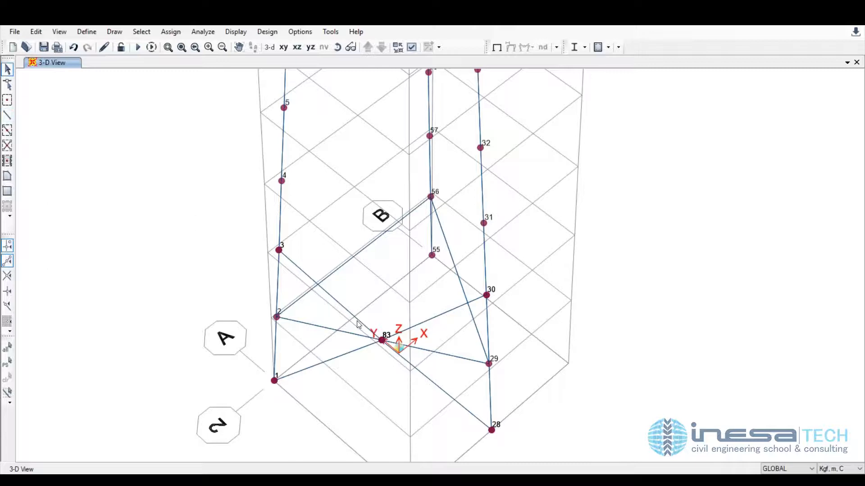
- Select the four diagonal frames and replicate them radially about the Z-parallel line through X=0, Y=0, with 2 copies at 120 degrees
click(357, 321)
click(359, 349)
click(435, 318)
click(406, 354)
click(36, 32)
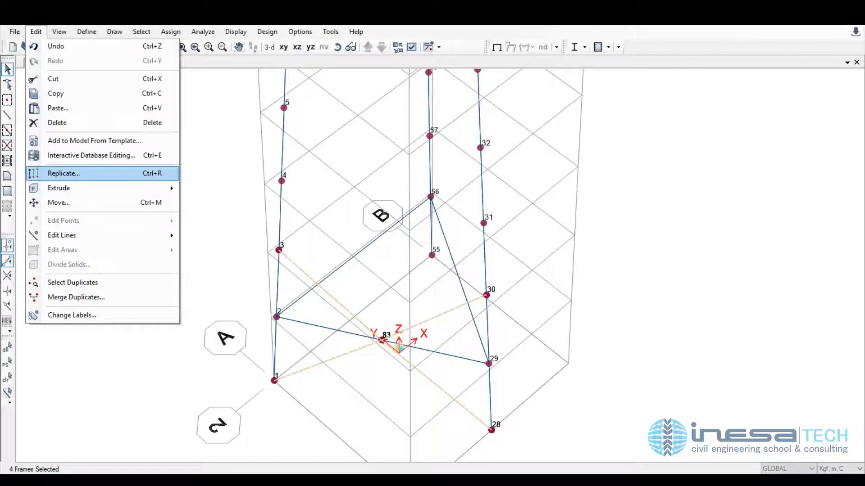
click(63, 173)
click(347, 146)
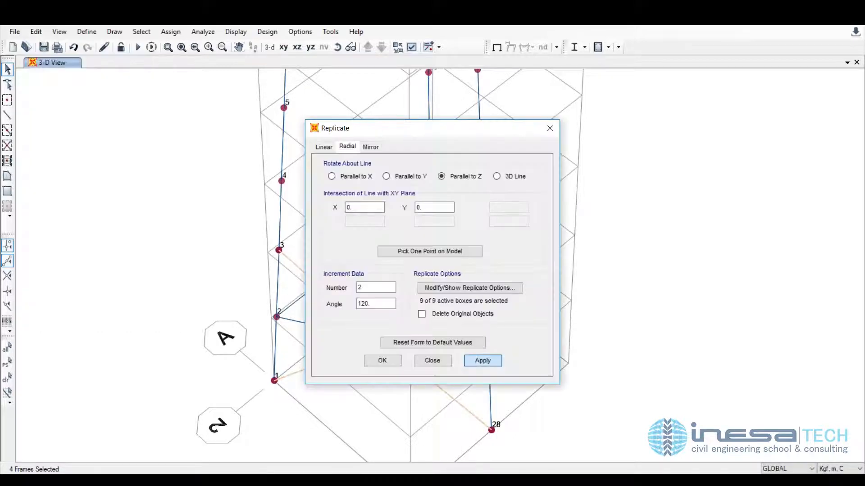
click(483, 361)
key(Escape)
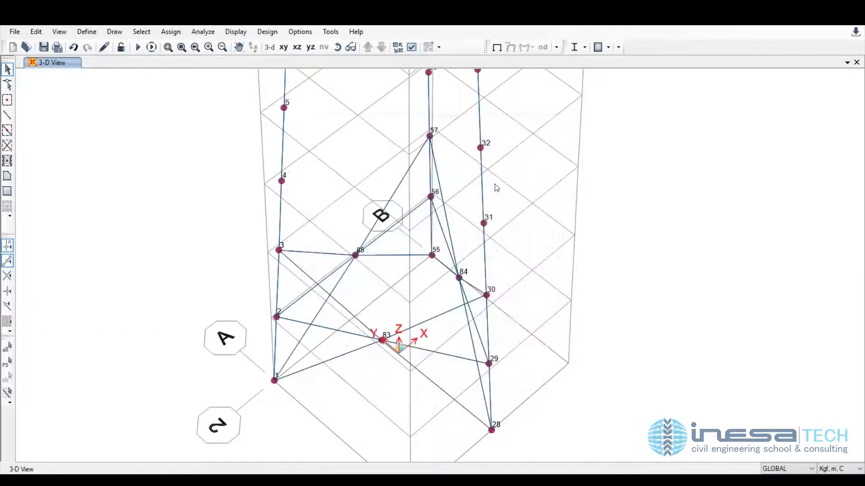
click(182, 47)
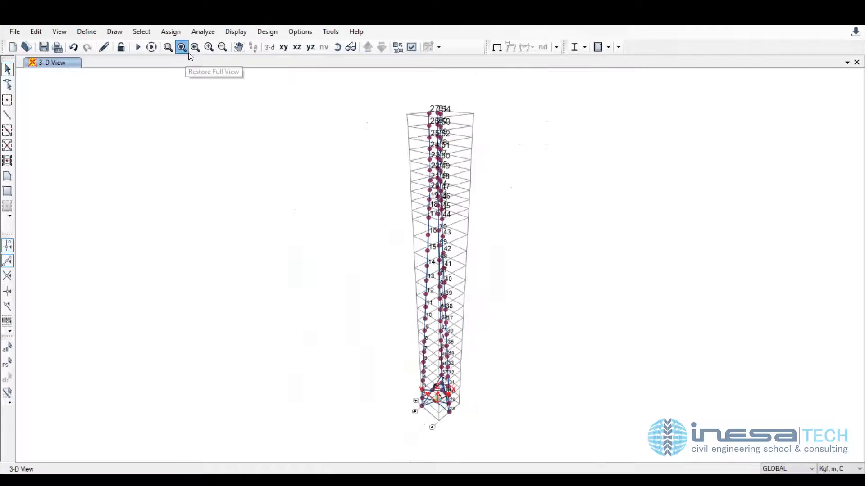
click(338, 49)
drag(455, 271, 453, 156)
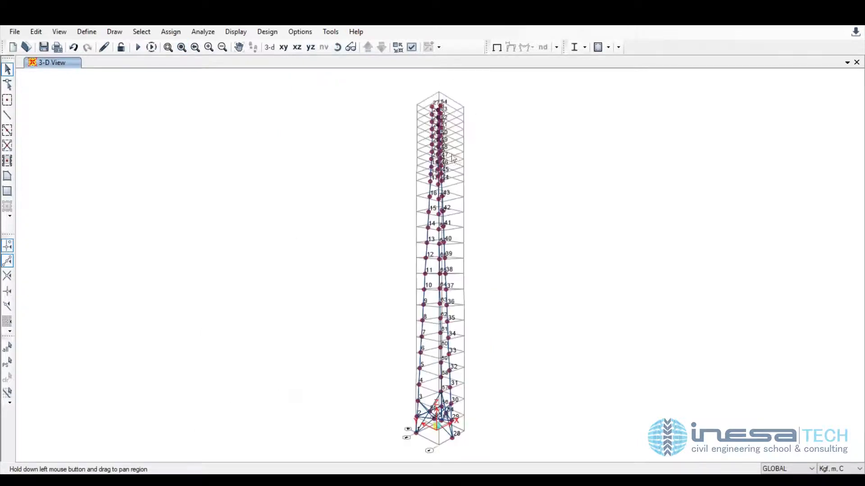
drag(360, 266, 365, 227)
click(167, 47)
drag(405, 353, 483, 407)
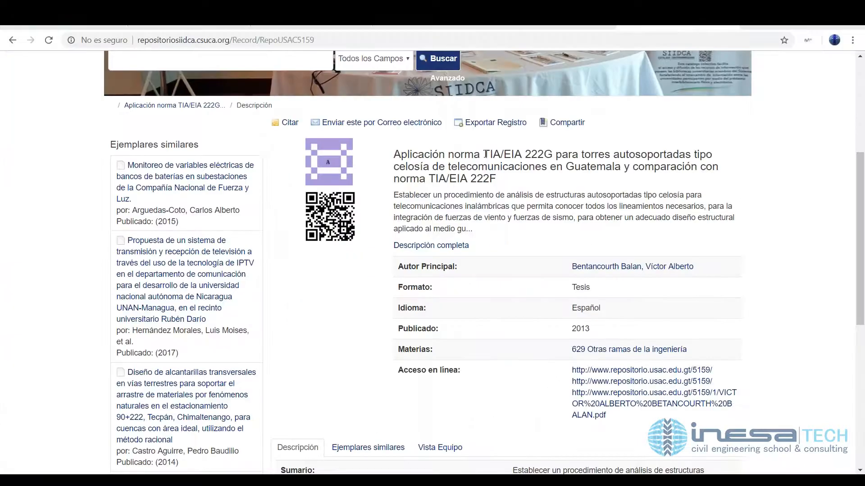
- Highlight the standard name TIA/EIA 222G in the thesis title on the repository web page
drag(486, 154, 550, 155)
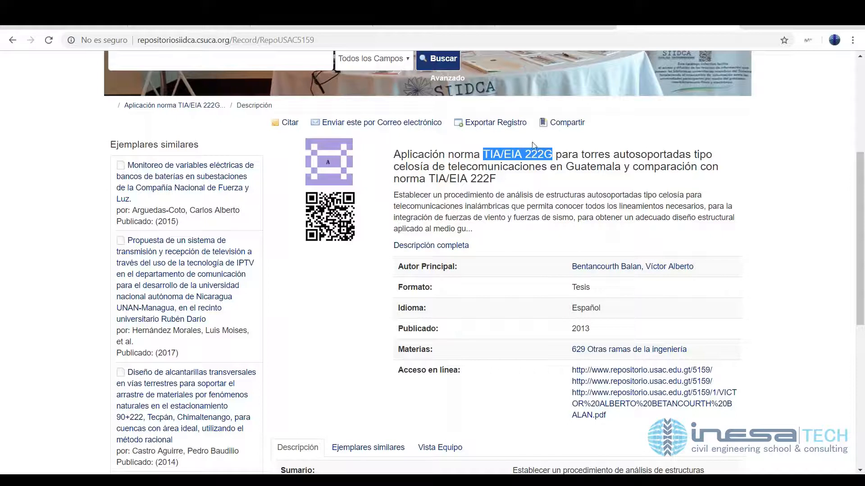
- Look through the INESA TECH website's training options, course calendar and contact page
key(alt+Tab)
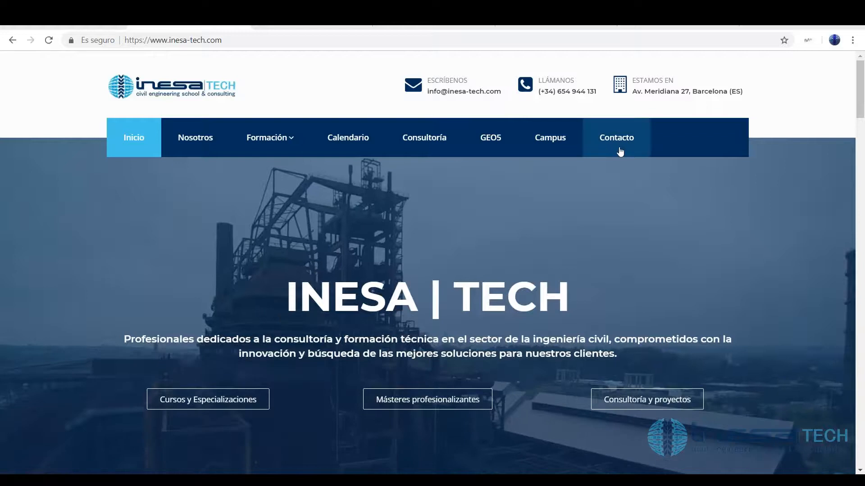
click(619, 149)
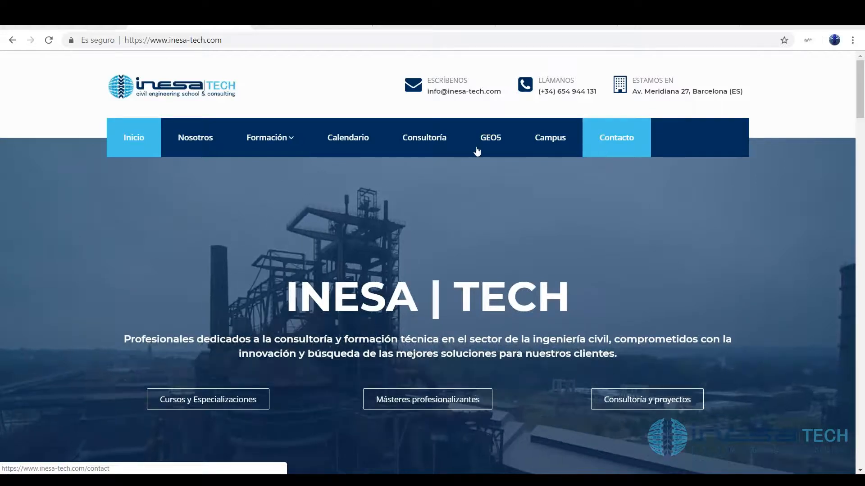
mouse_move(270, 138)
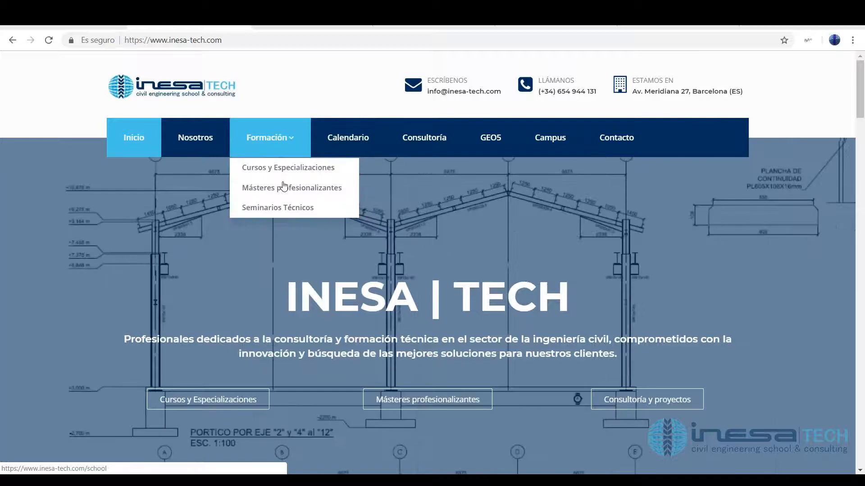
click(354, 143)
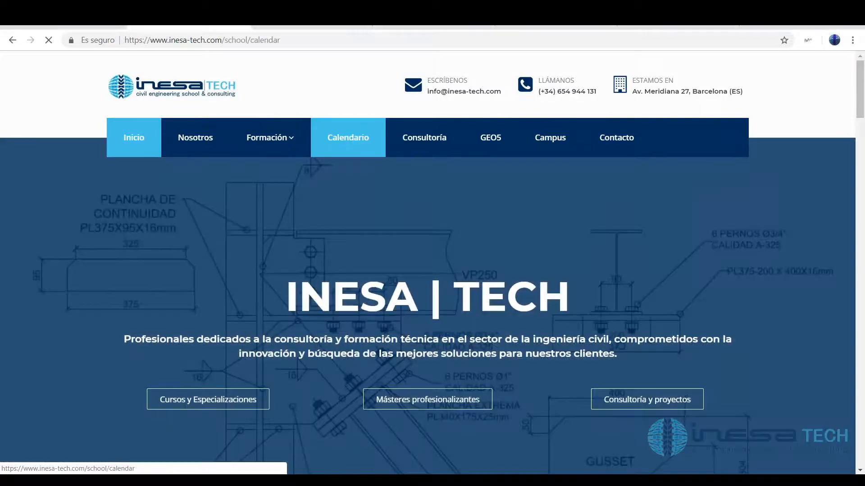
scroll(267, 284, down, 2)
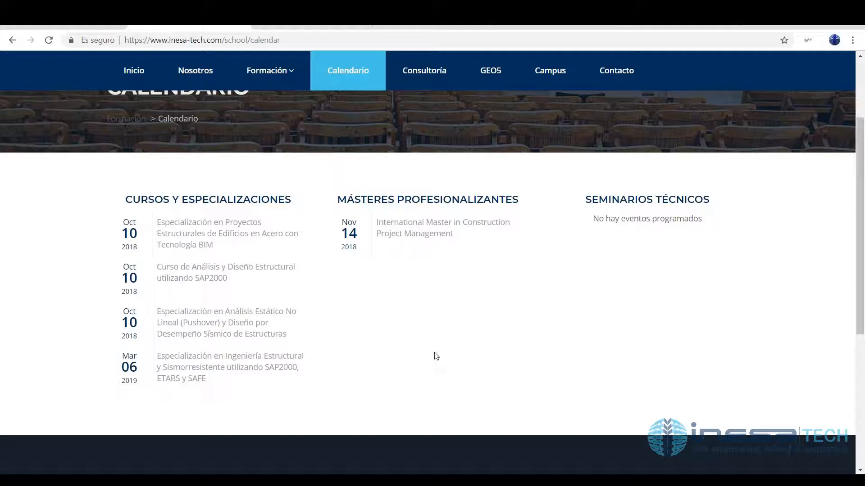
click(609, 85)
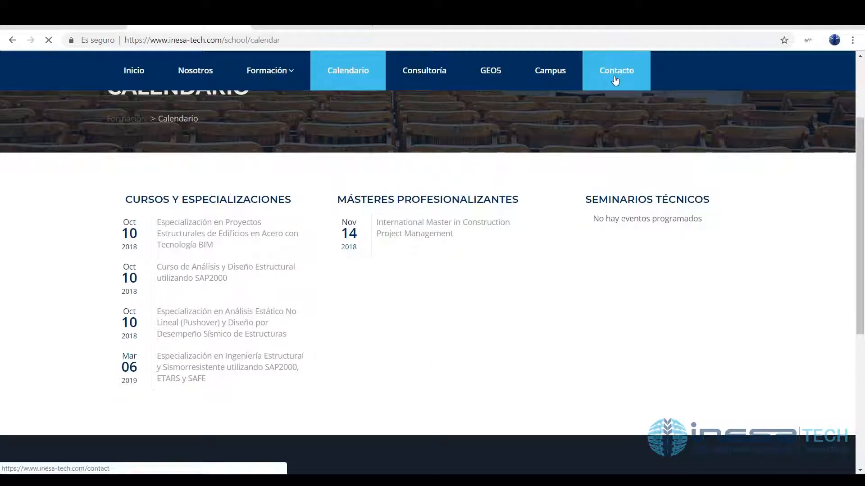
scroll(519, 363, down, 4)
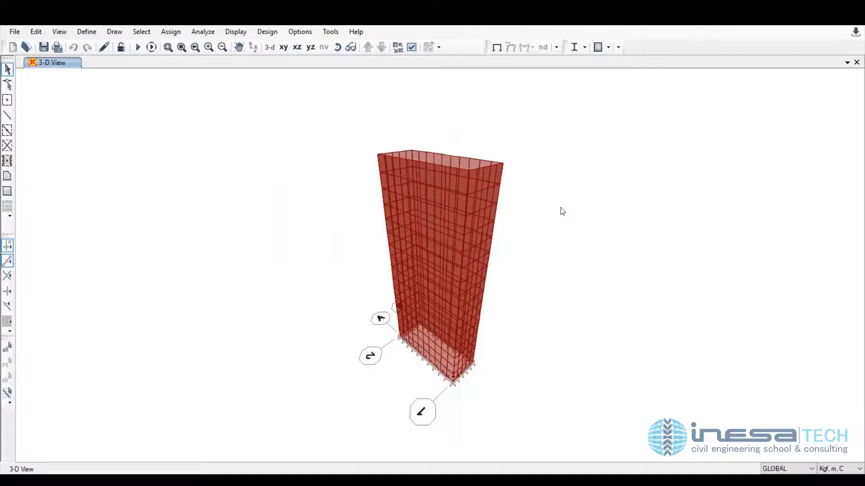
- Display the joints with their labels in the shell wall model and zoom in on its top in 3-D
click(283, 47)
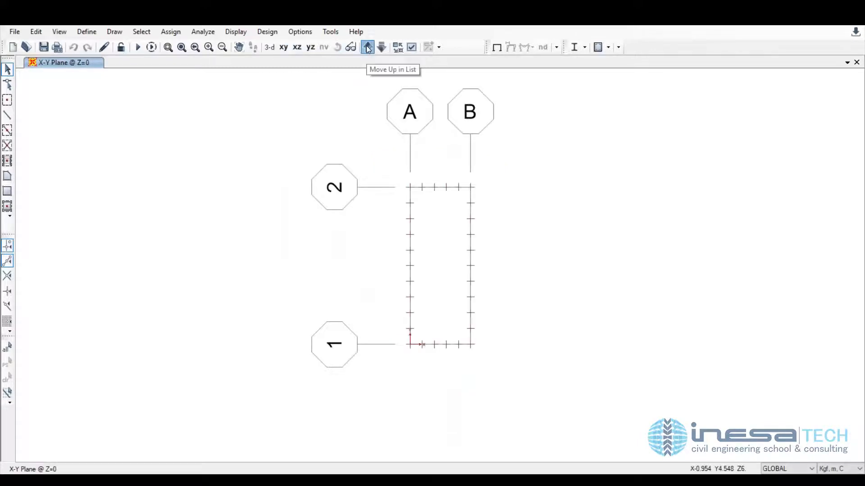
click(368, 47)
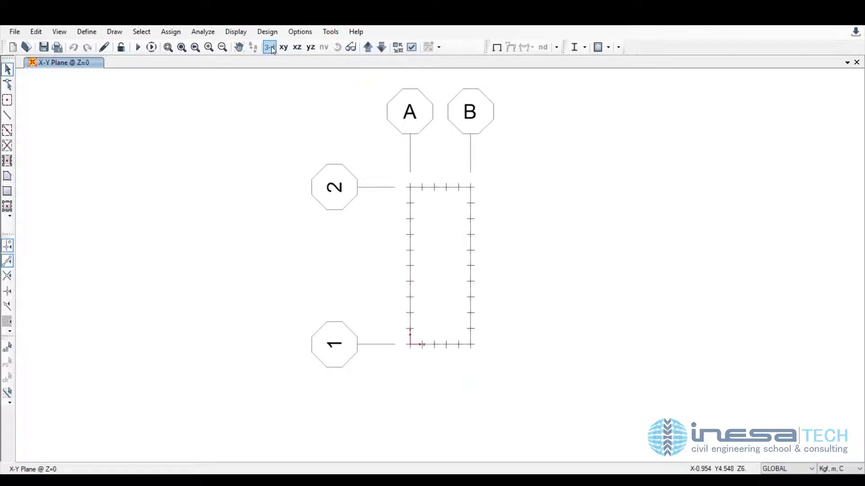
click(412, 48)
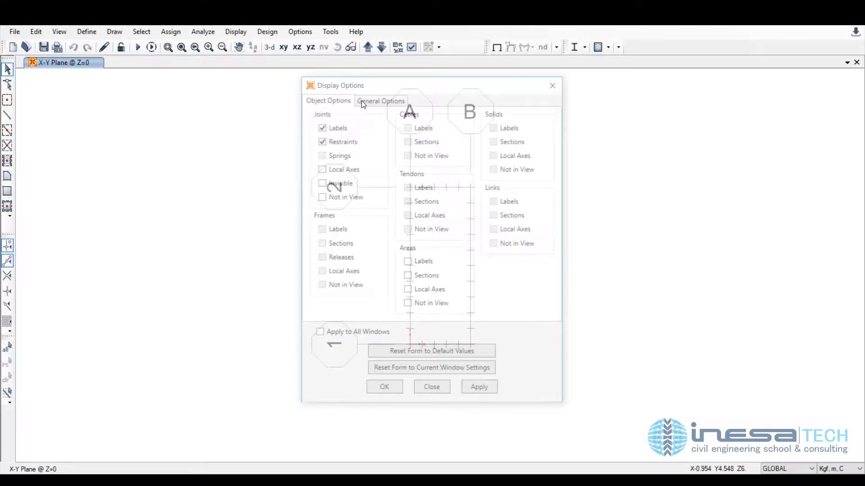
click(478, 392)
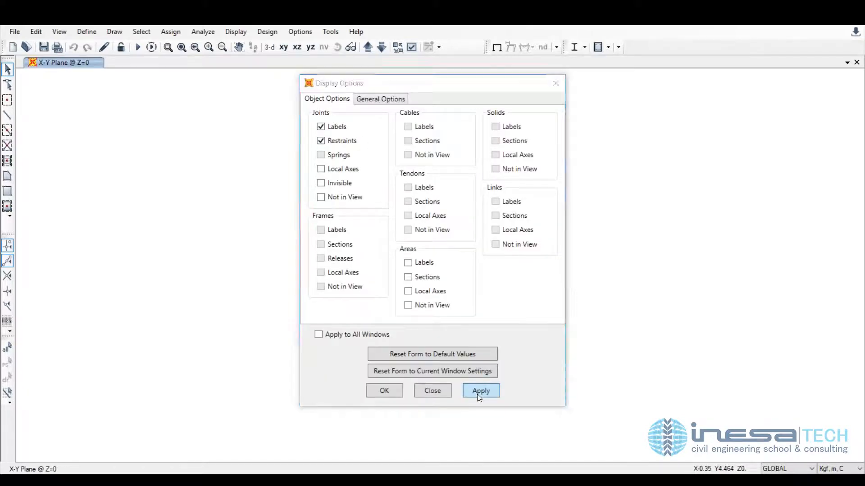
click(433, 392)
click(270, 47)
click(168, 47)
drag(362, 138, 388, 149)
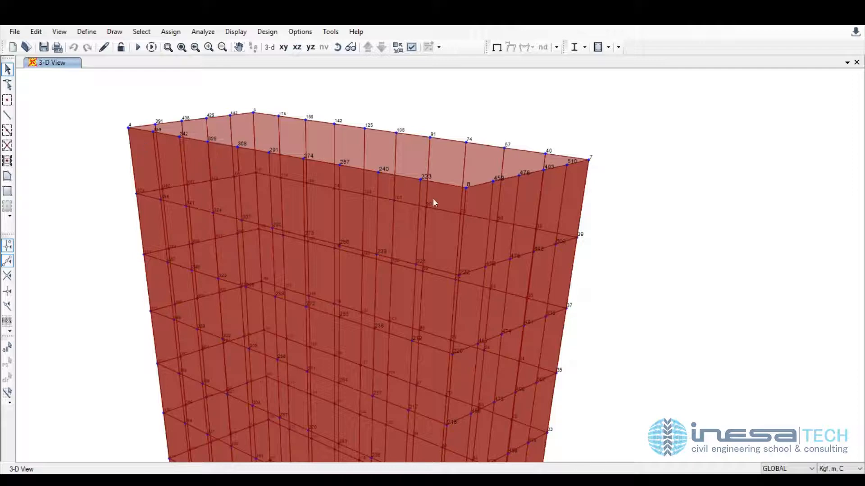
- Review the MURO area section's shell type, thickness and material with the model in plan at Z=0
click(283, 48)
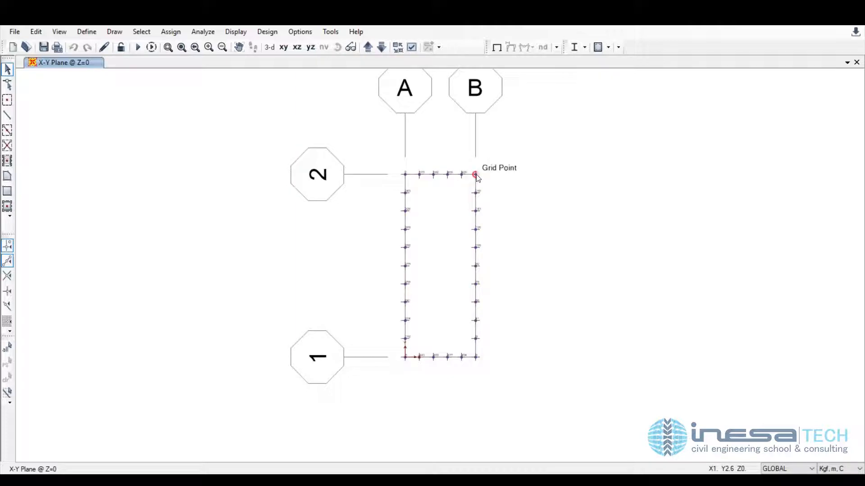
click(87, 31)
mouse_move(113, 71)
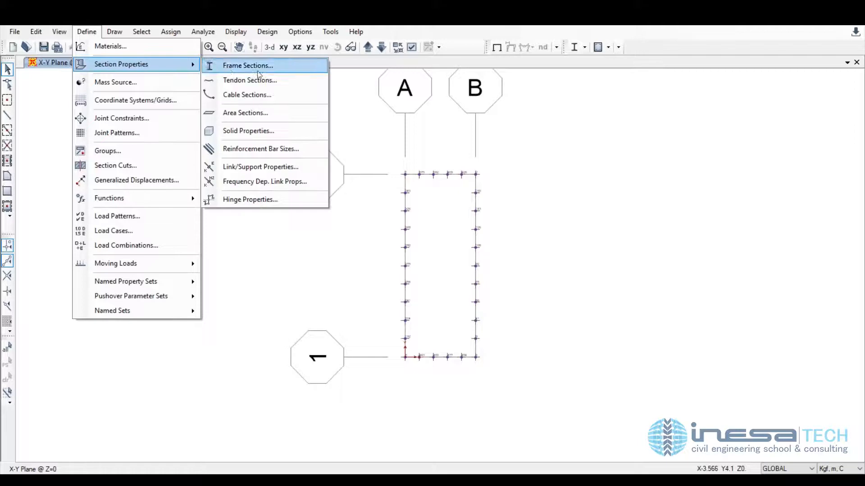
click(256, 113)
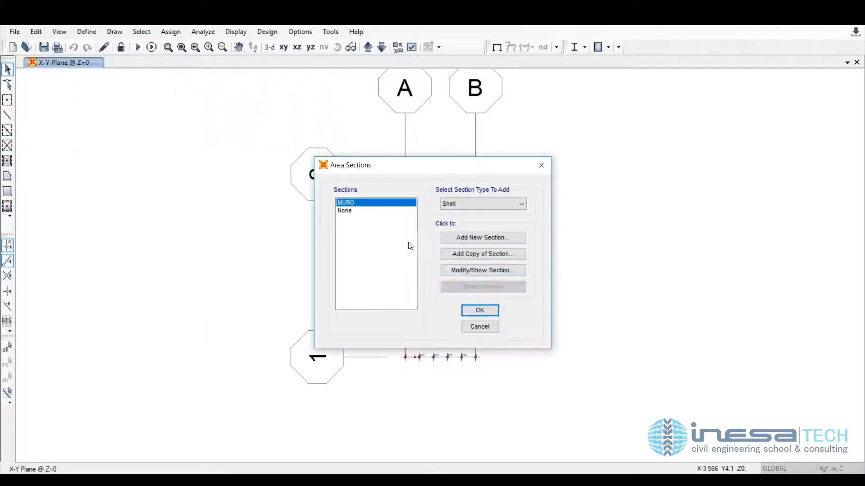
click(472, 270)
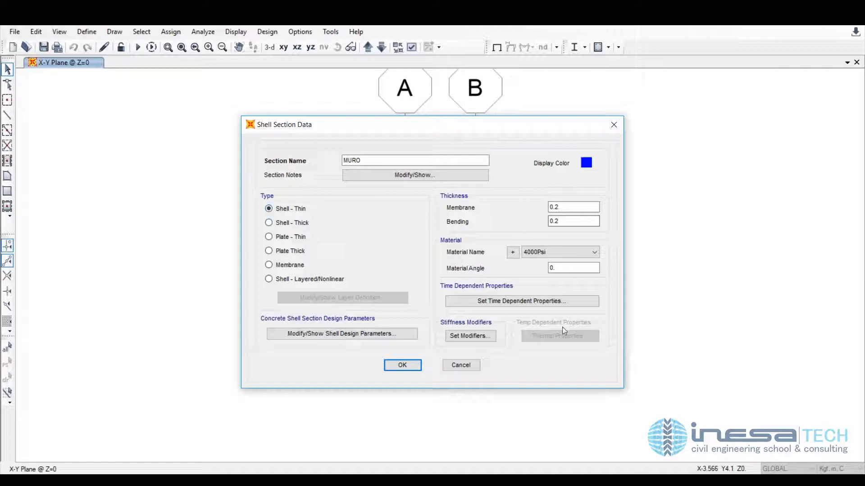
click(461, 365)
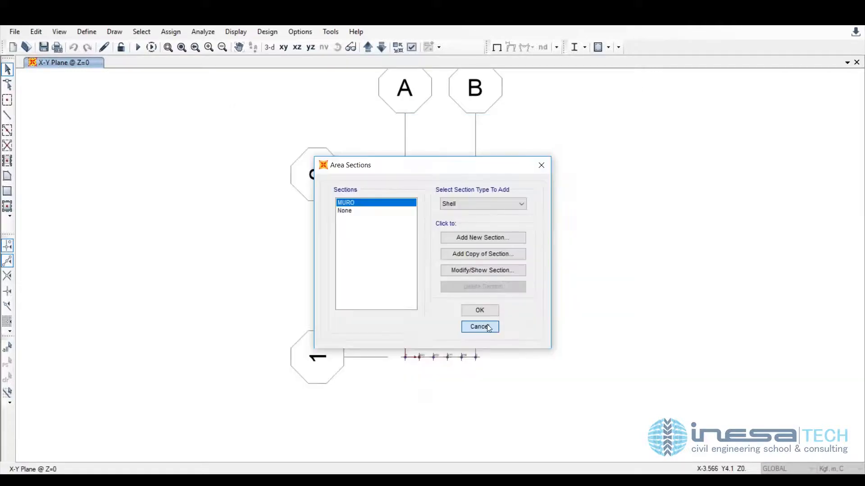
click(479, 327)
- Display the joint object loads of load pattern FLAT-Y in the 3-D view with their values shown
click(270, 46)
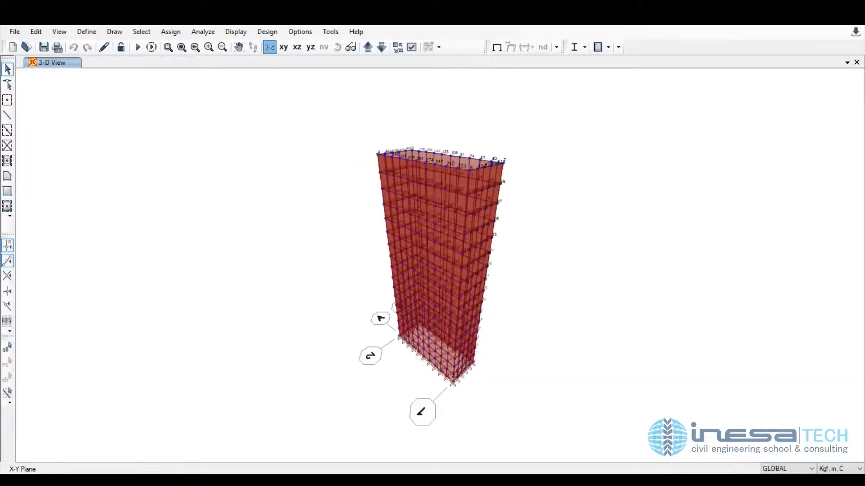
click(236, 32)
mouse_move(259, 59)
mouse_move(289, 90)
click(420, 96)
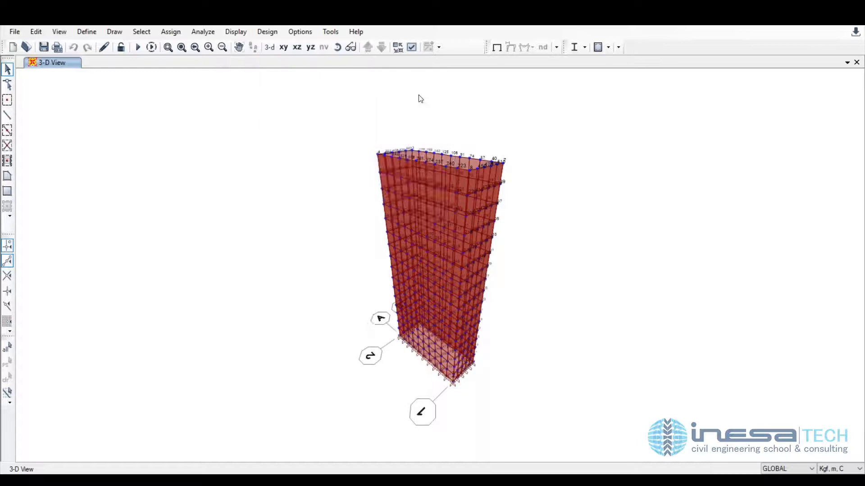
click(418, 189)
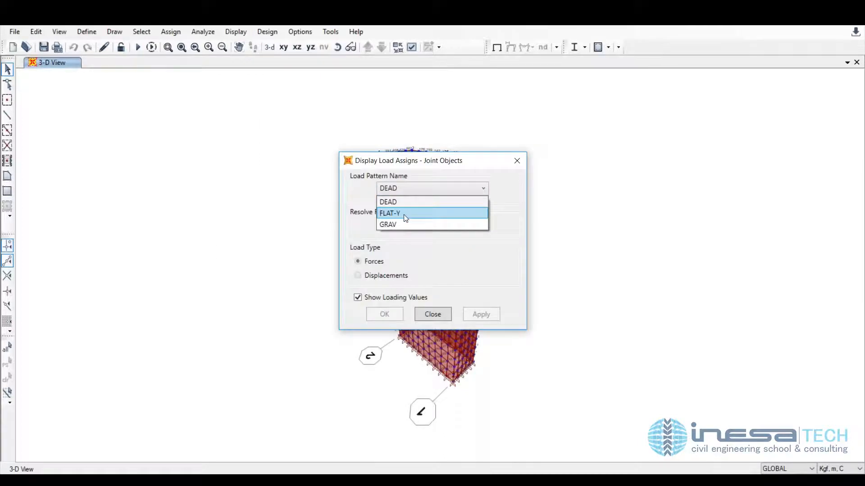
click(402, 213)
click(478, 315)
click(439, 312)
- Examine the FLAT-Y joint loads at the upper corners of the walls, and restore the full view
click(168, 47)
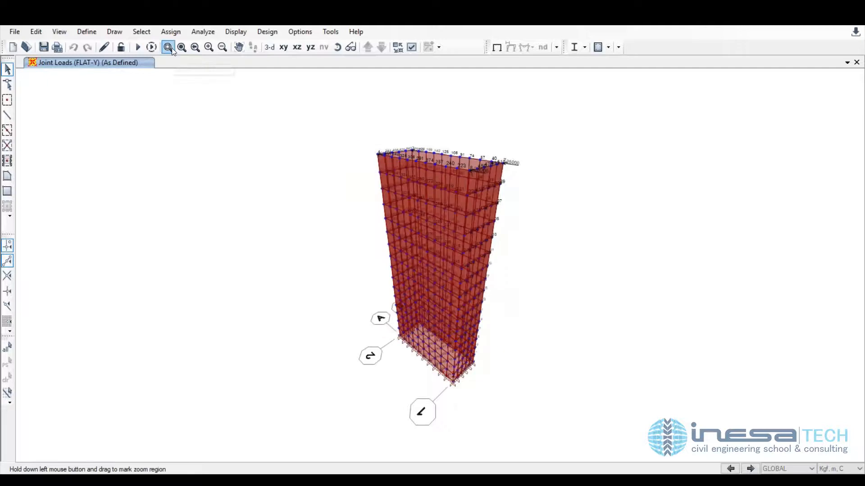
drag(388, 136, 533, 197)
click(240, 47)
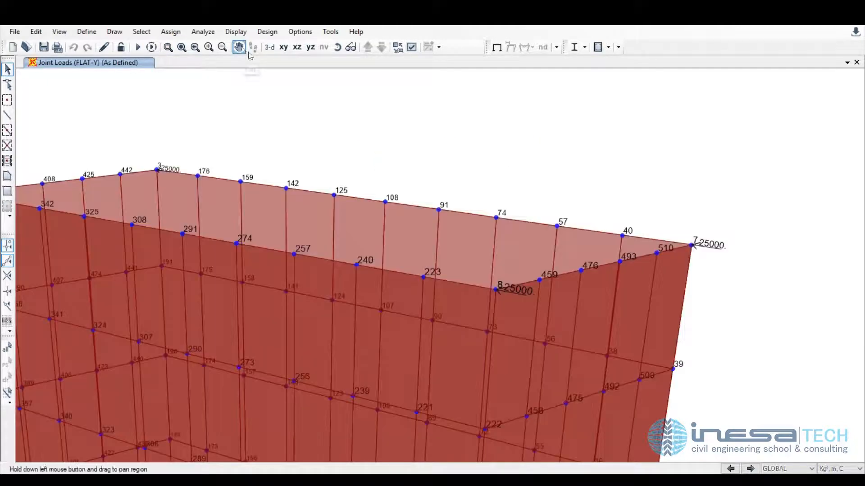
drag(494, 271, 392, 252)
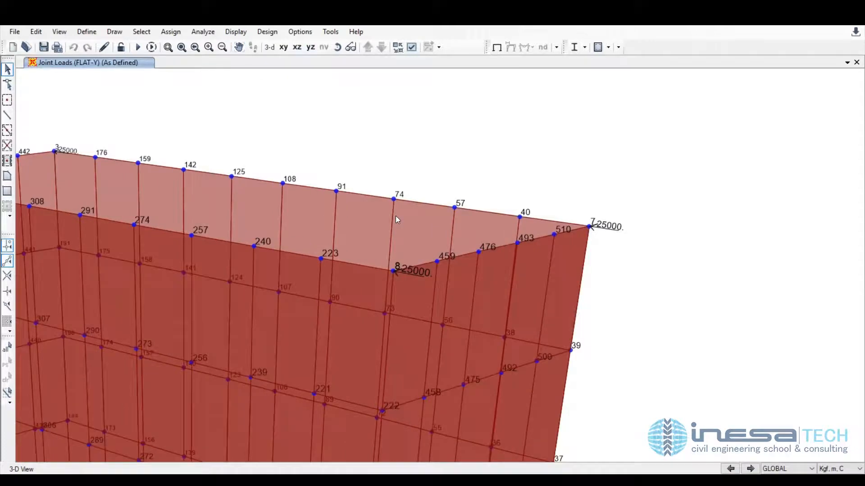
click(182, 48)
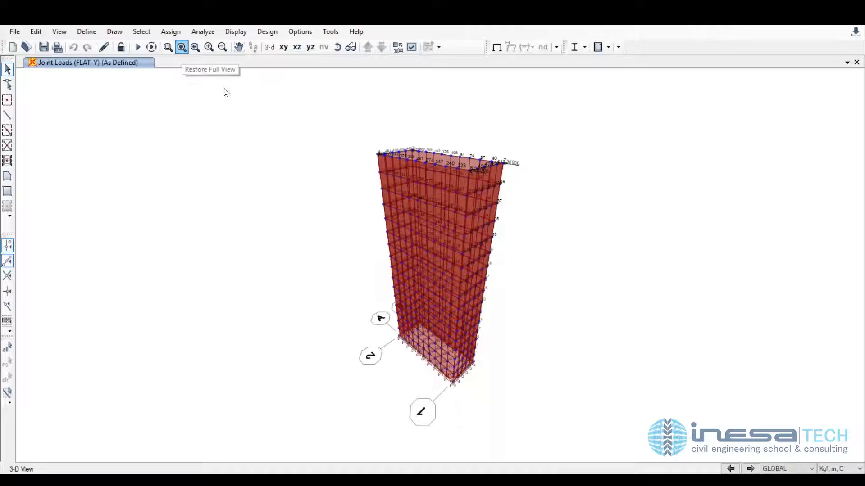
- Run the analysis and display the deformed shape for load case FLAT-Y
click(138, 47)
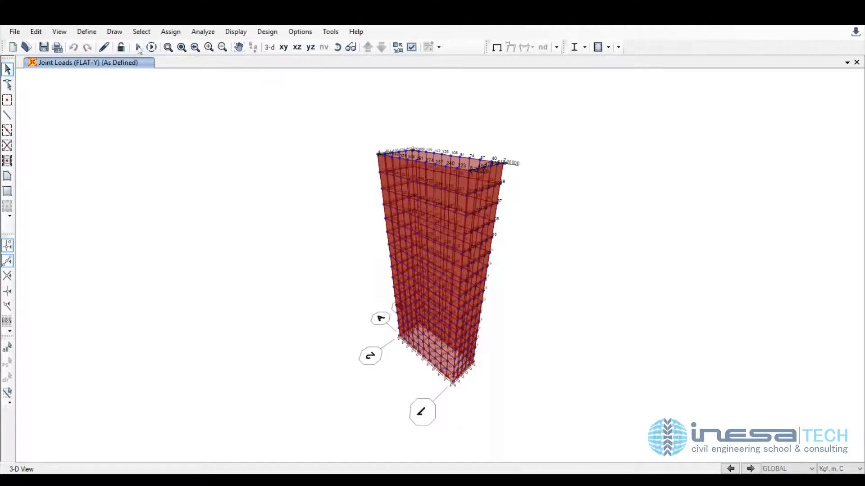
click(582, 317)
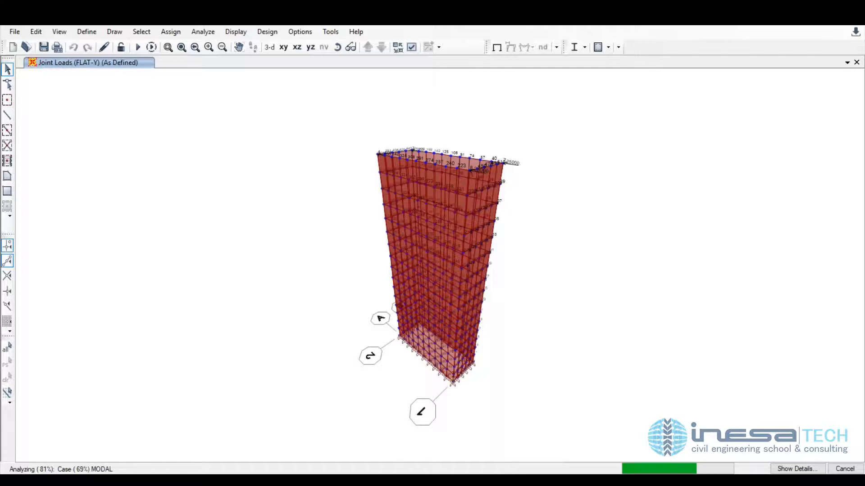
click(246, 34)
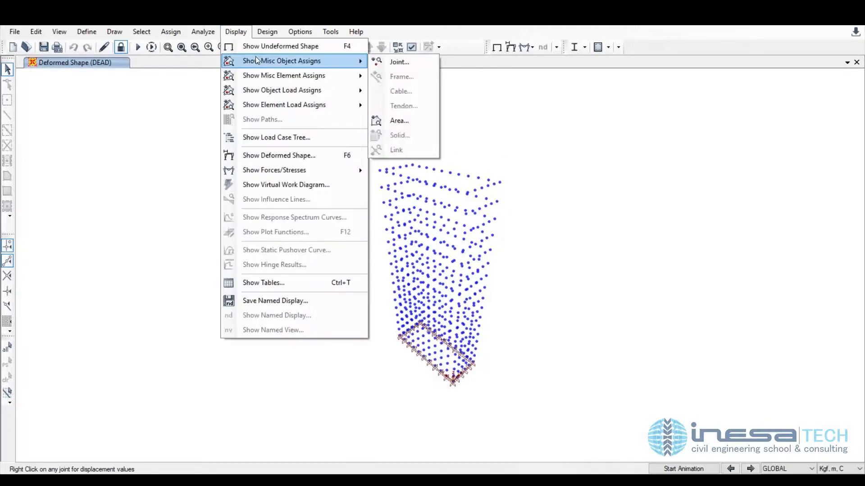
click(279, 156)
click(495, 72)
click(444, 116)
click(484, 395)
click(442, 399)
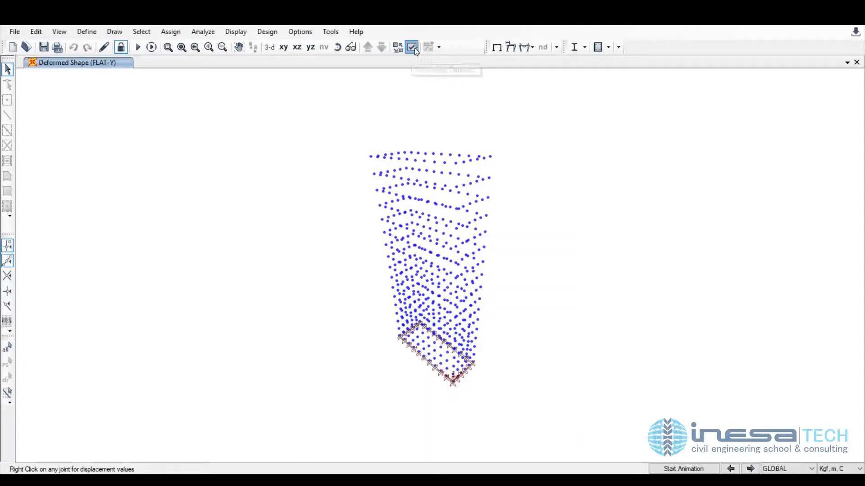
- Turn off object filling in the general display options and inspect the FLAT-Y deformed shape in 3-D
click(414, 48)
click(381, 100)
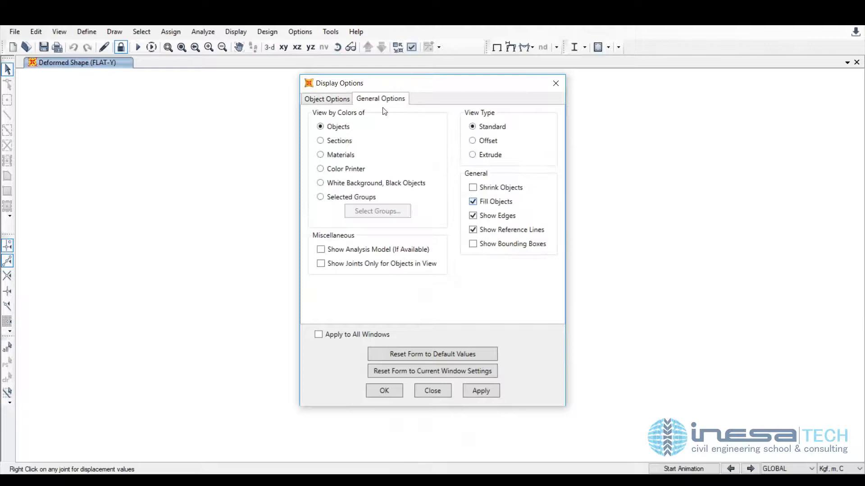
click(477, 391)
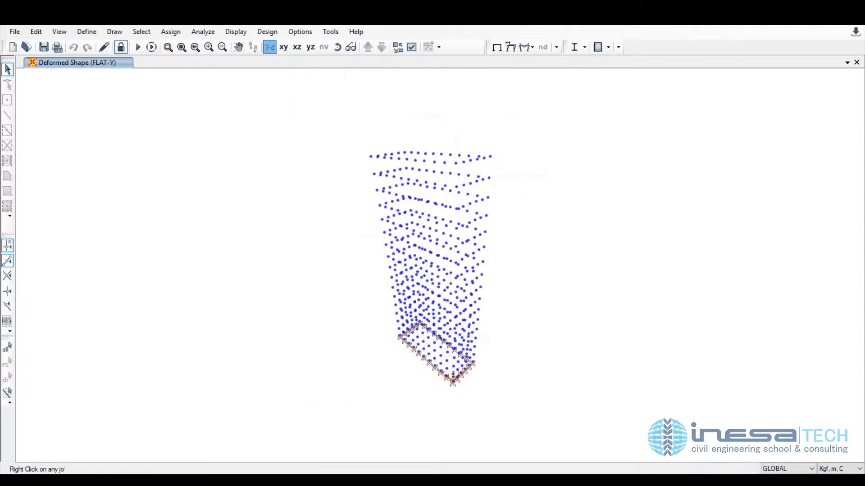
click(338, 48)
drag(425, 353, 465, 335)
scroll(468, 345, up, 1)
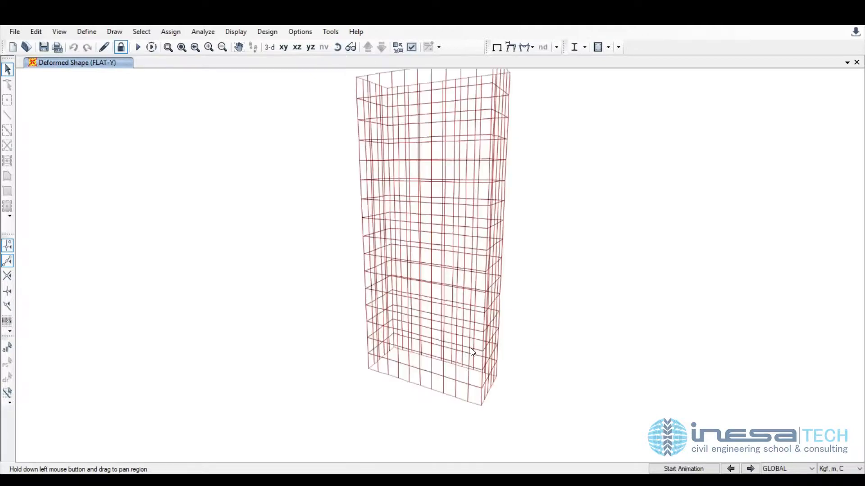
scroll(472, 352, up, 1)
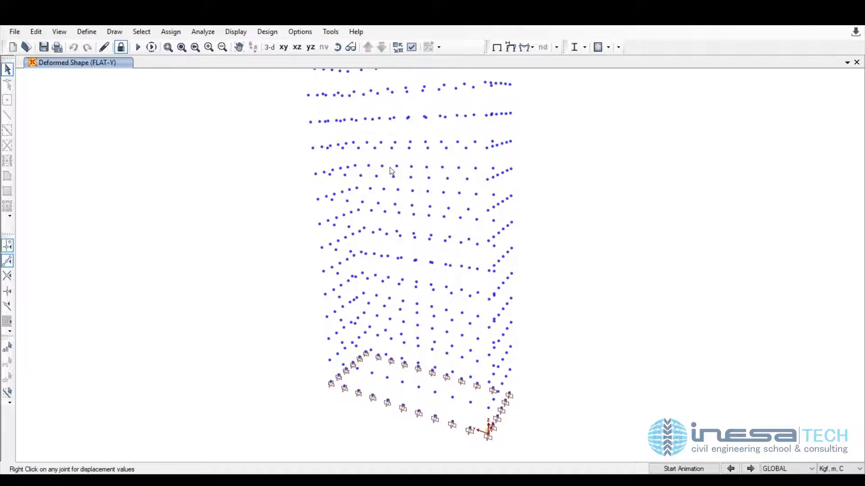
- Return the 3-D view to the undeformed shape and unlock the model, accepting deletion of the analysis results
click(236, 32)
click(249, 45)
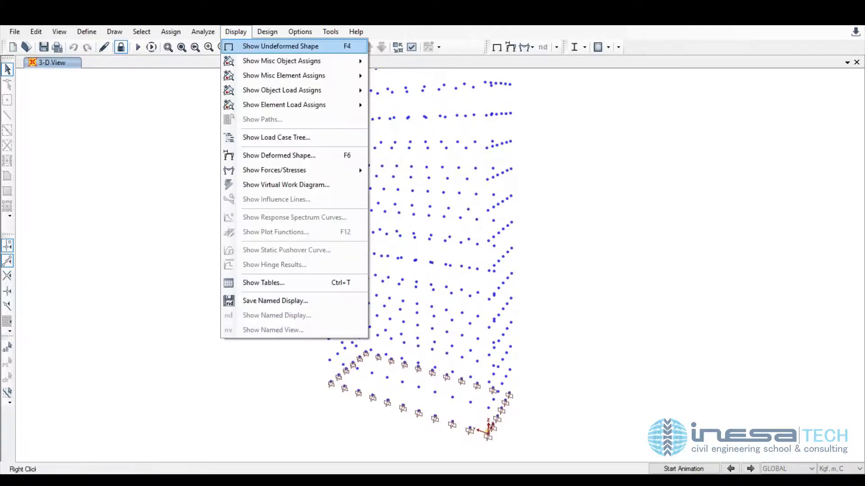
click(253, 46)
click(182, 47)
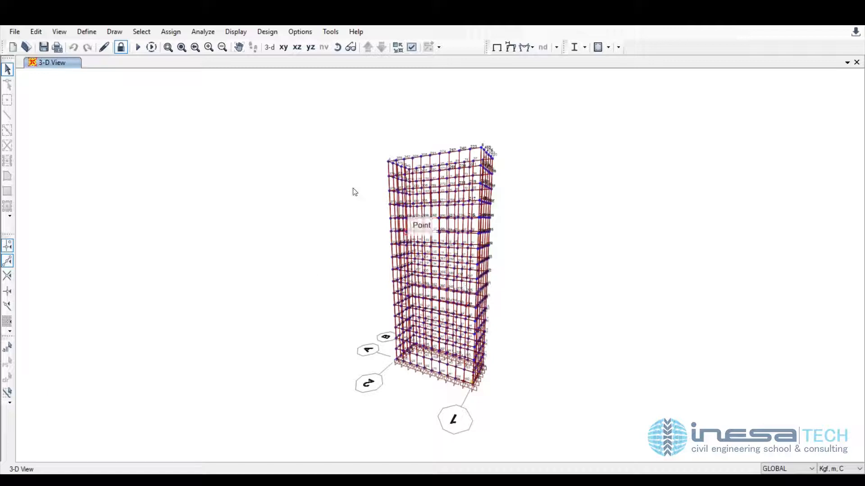
click(121, 48)
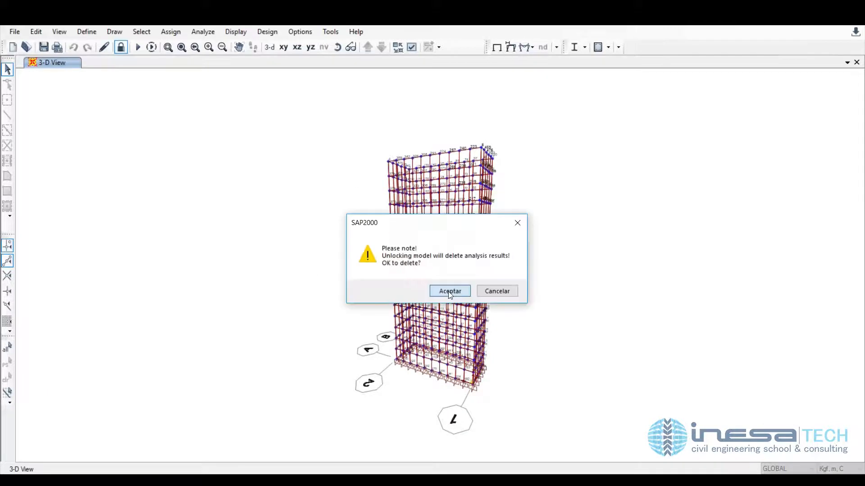
click(450, 291)
- Review the section data of the frame property PILA DE PUENTE, and close it without changes
click(87, 31)
mouse_move(106, 60)
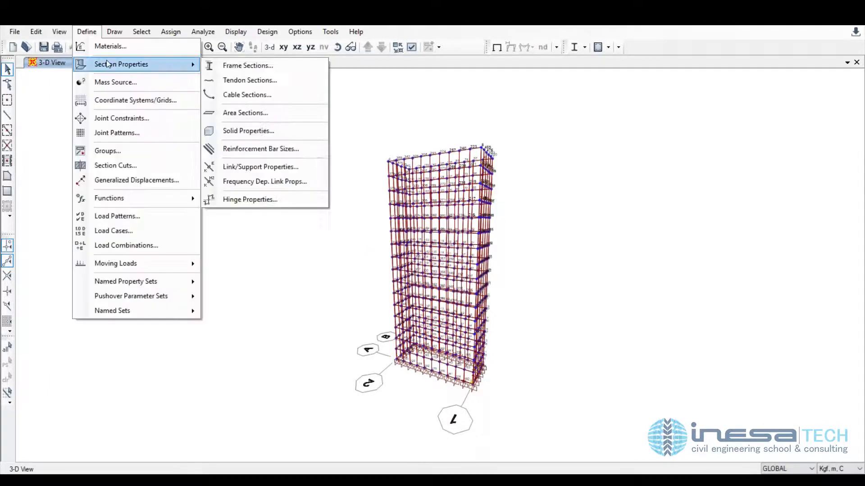
click(236, 70)
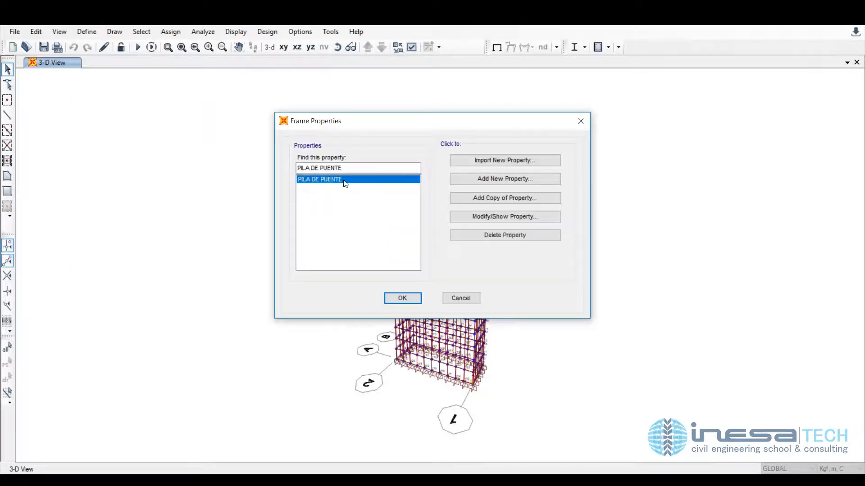
click(486, 215)
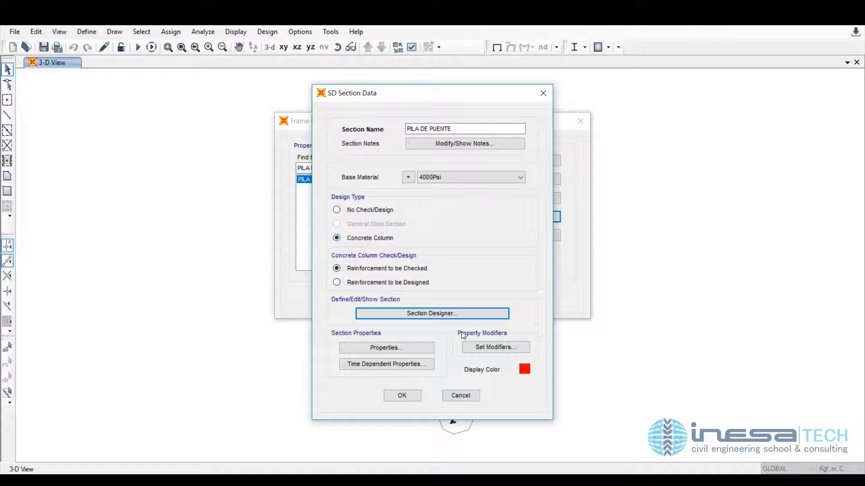
click(464, 396)
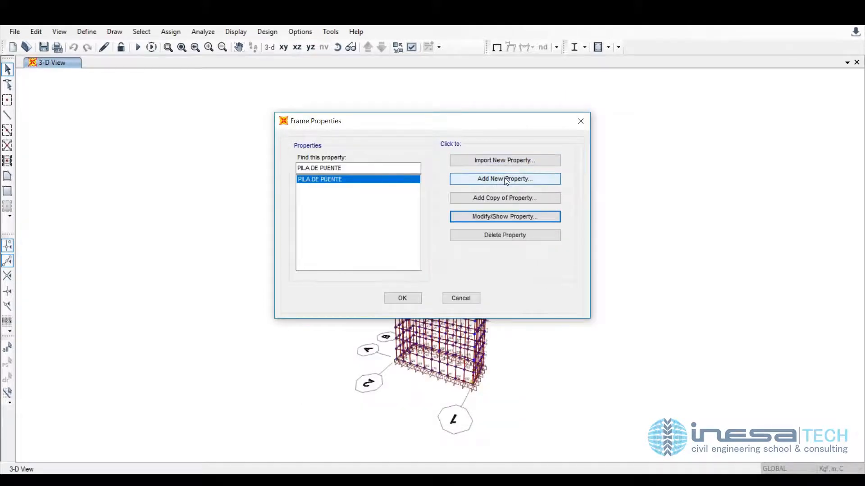
- Add a Section Designer frame section of type Other named PRUEBA, with the Concrete Column design type
click(505, 180)
click(480, 140)
click(472, 190)
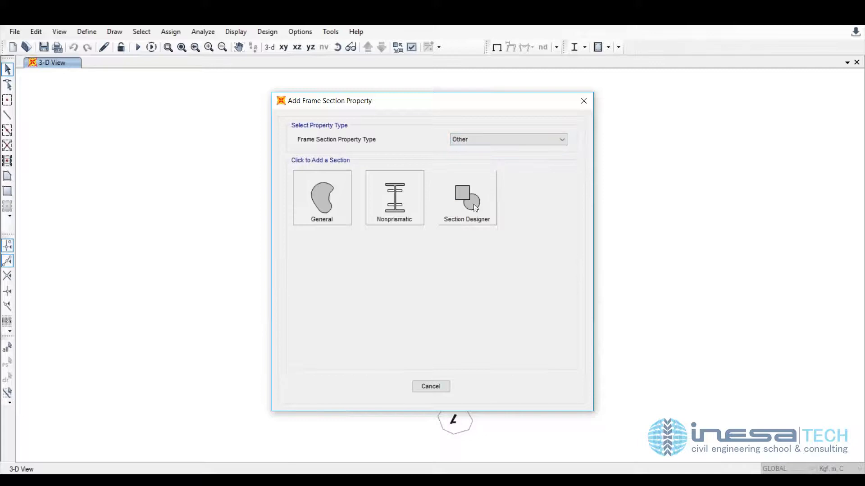
click(468, 204)
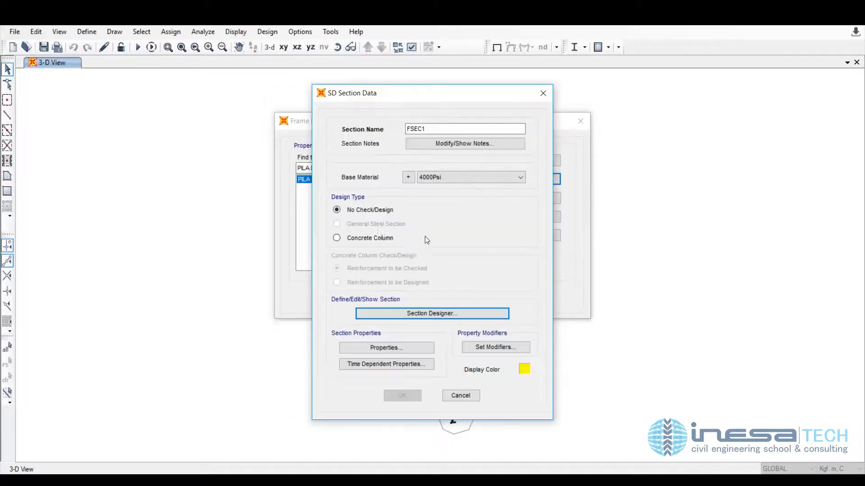
text(PRUEBA)
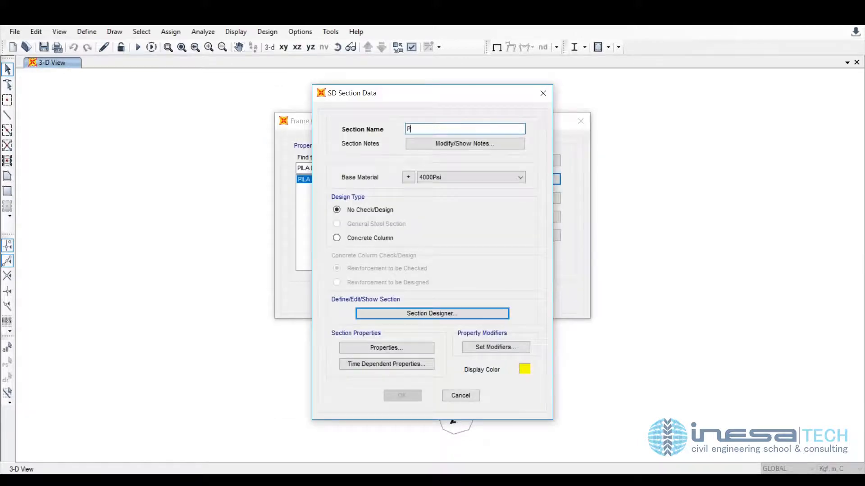
click(359, 239)
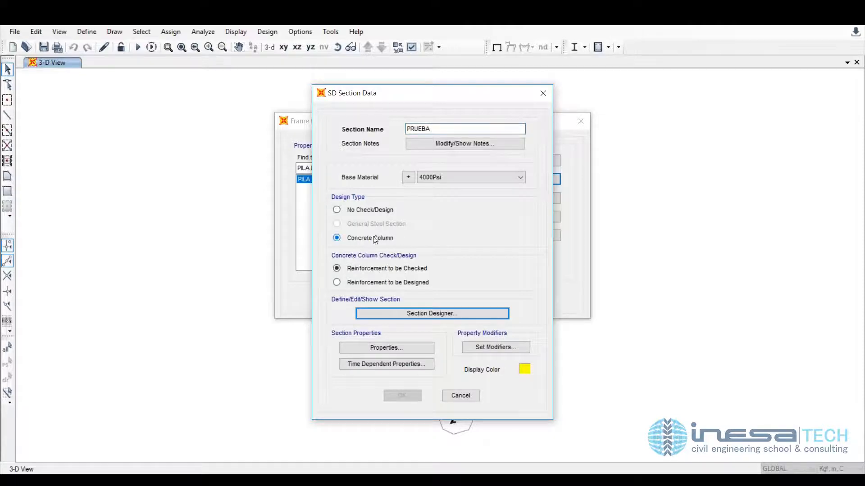
- Open the PRUEBA section in Section Designer and start choosing a structural shape to draw
click(431, 314)
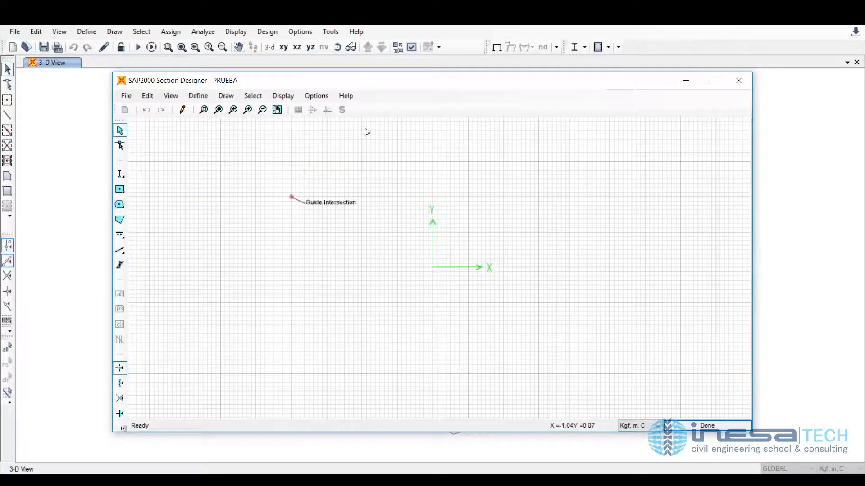
click(119, 174)
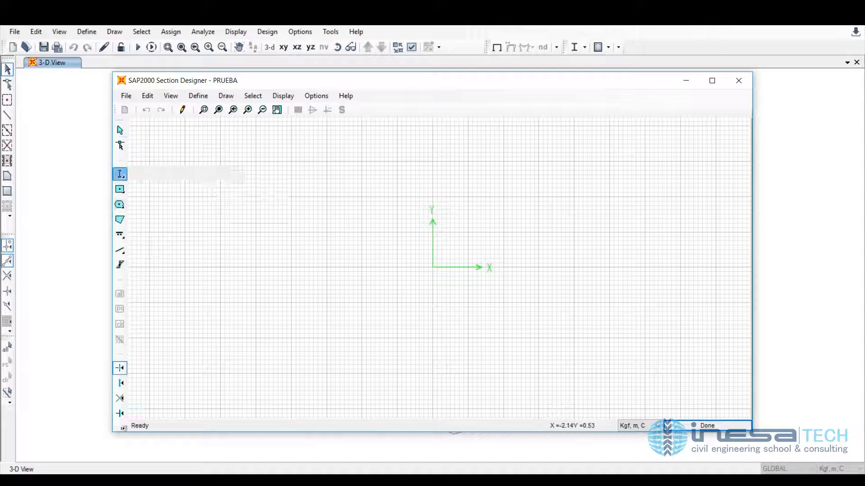
- Draw a solid rectangle centred on the section's origin
click(120, 190)
click(430, 269)
key(Escape)
click(415, 255)
- Set the solid rectangle's height to 0.4 and width to 4
right_click(416, 253)
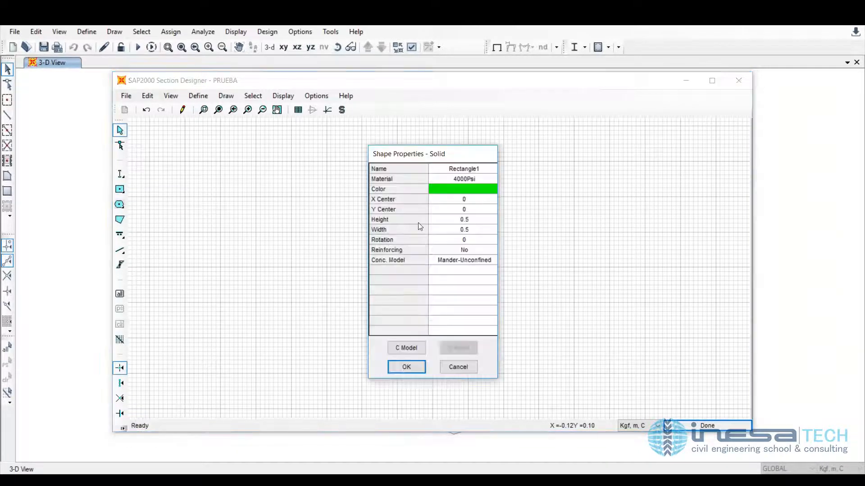
click(476, 221)
text(0.4)
click(479, 230)
text(4)
click(478, 221)
click(416, 370)
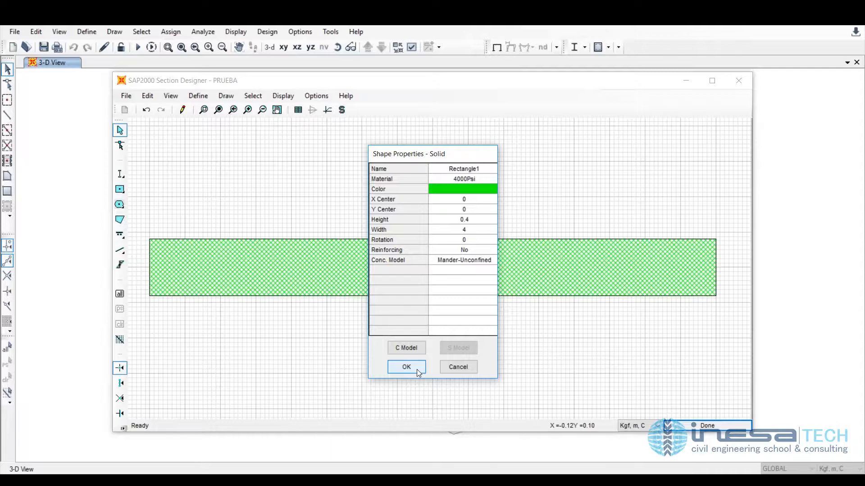
click(417, 370)
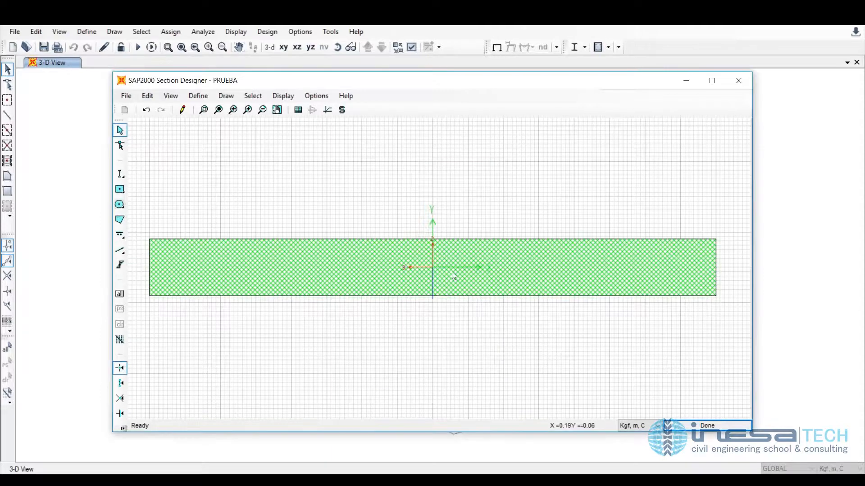
- Enable reinforcing on the rectangle and assign it the Mander-Confined(R) concrete model, accepting the confinement settings
right_click(452, 272)
click(478, 264)
click(478, 262)
click(467, 282)
click(476, 347)
click(522, 306)
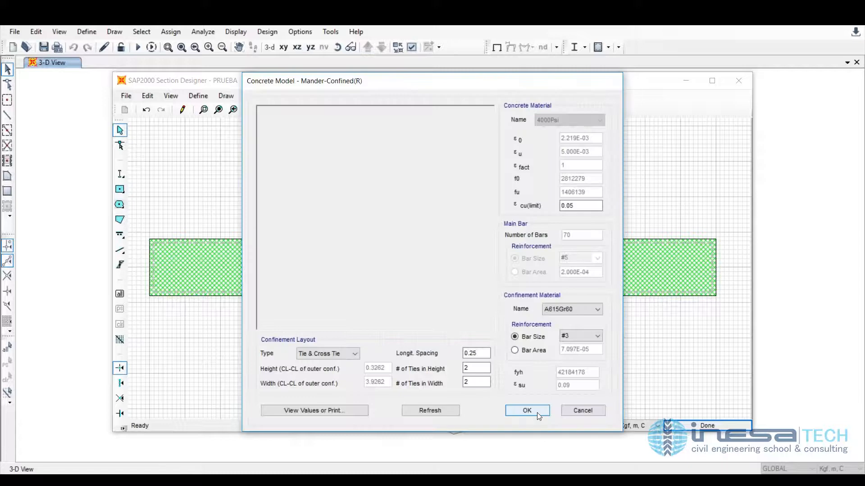
click(527, 411)
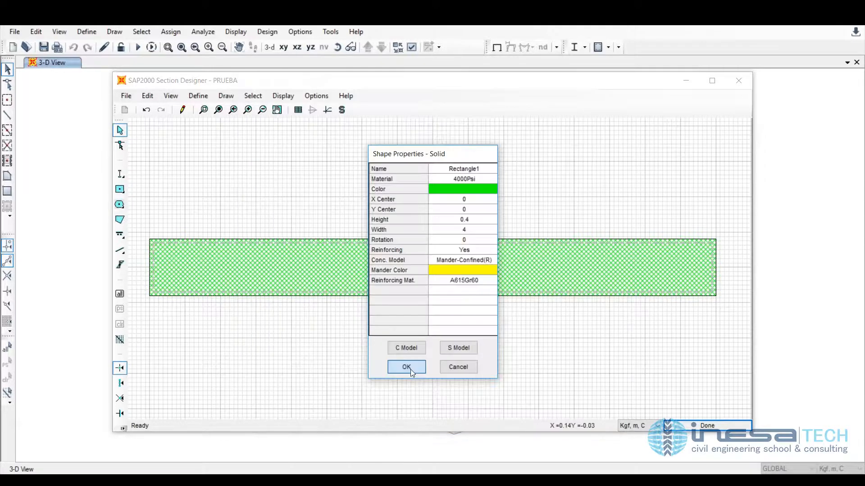
click(407, 367)
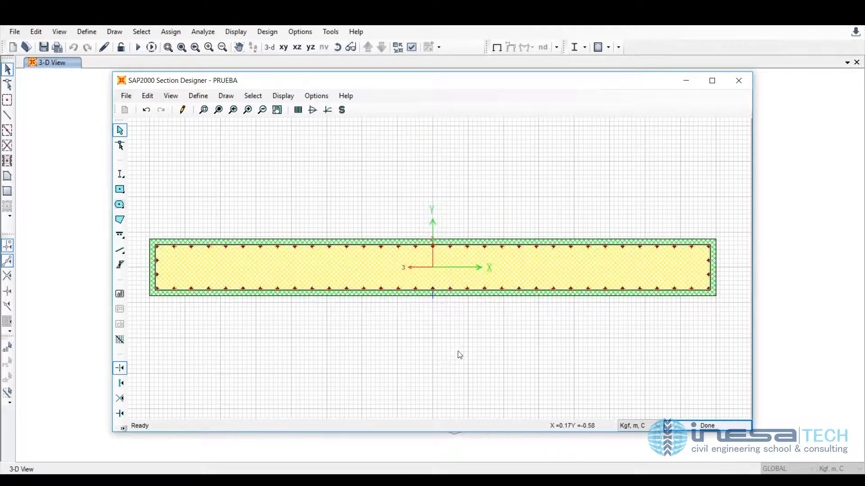
- Show the fibers of the PRUEBA section and view its section properties
click(264, 110)
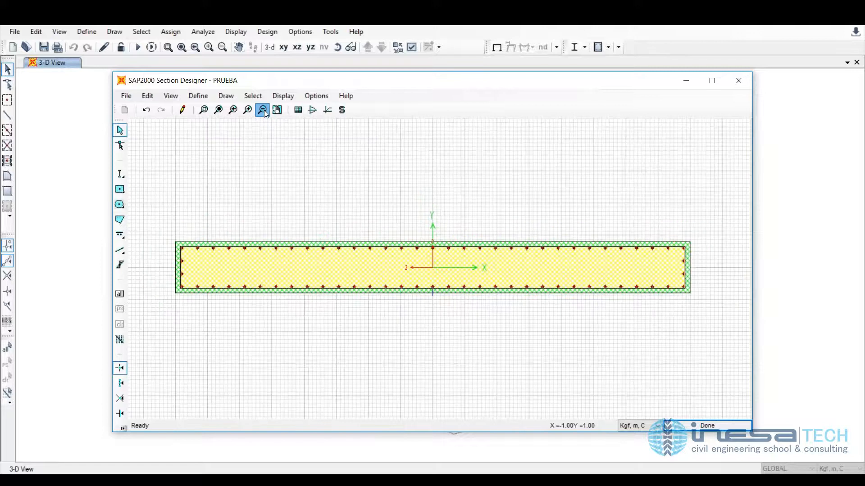
click(264, 110)
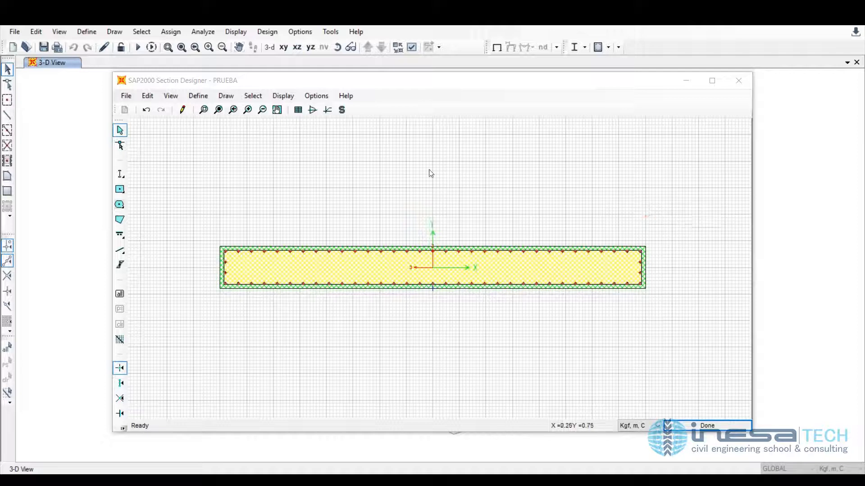
click(283, 96)
click(306, 170)
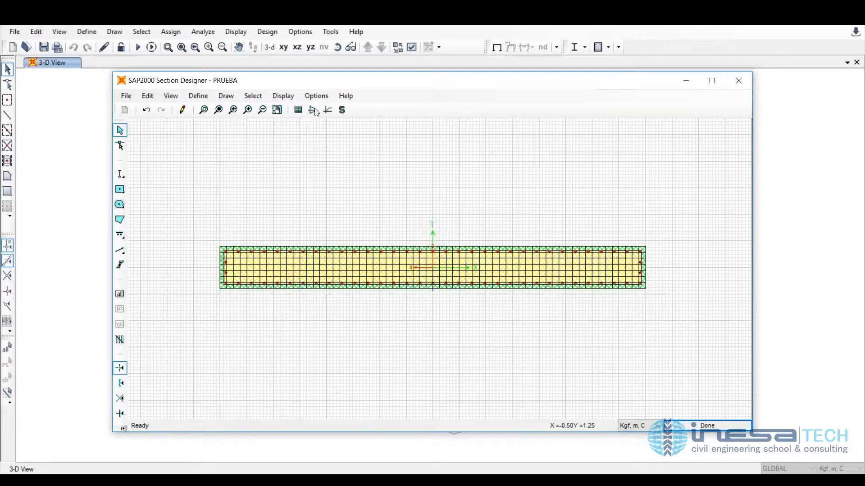
click(314, 110)
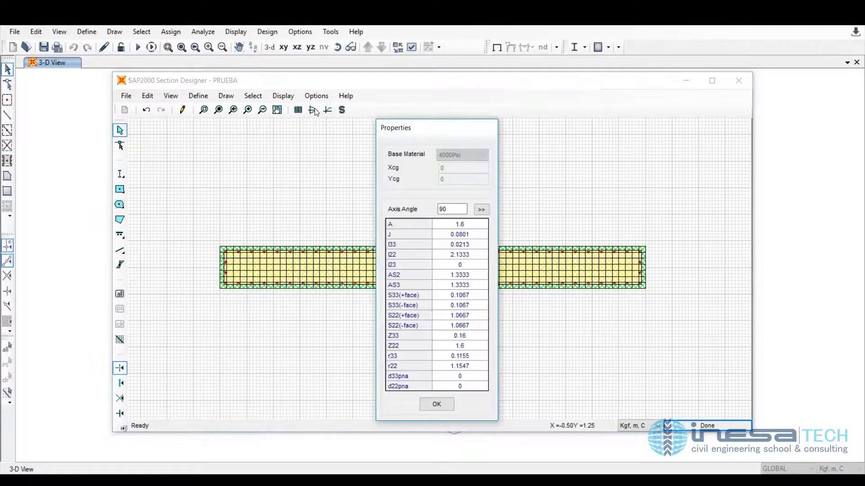
- View the PRUEBA section's interaction surface with the no phi and no phi with fy increase options, and close it
click(283, 96)
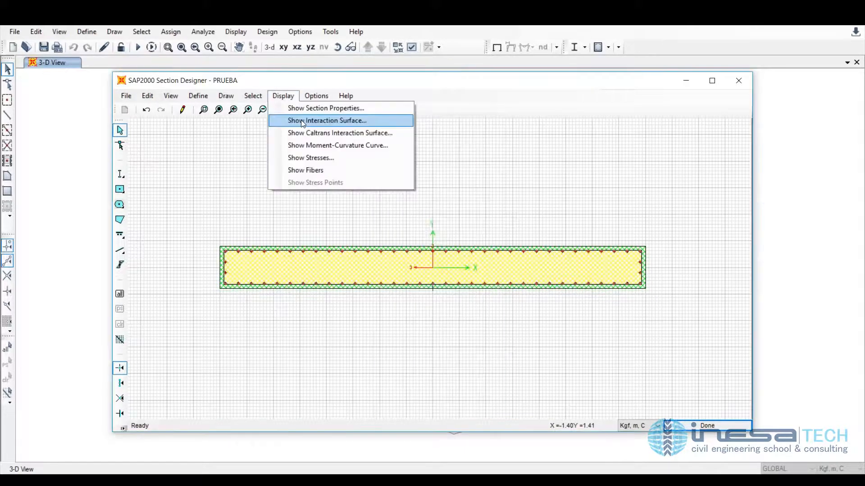
click(301, 120)
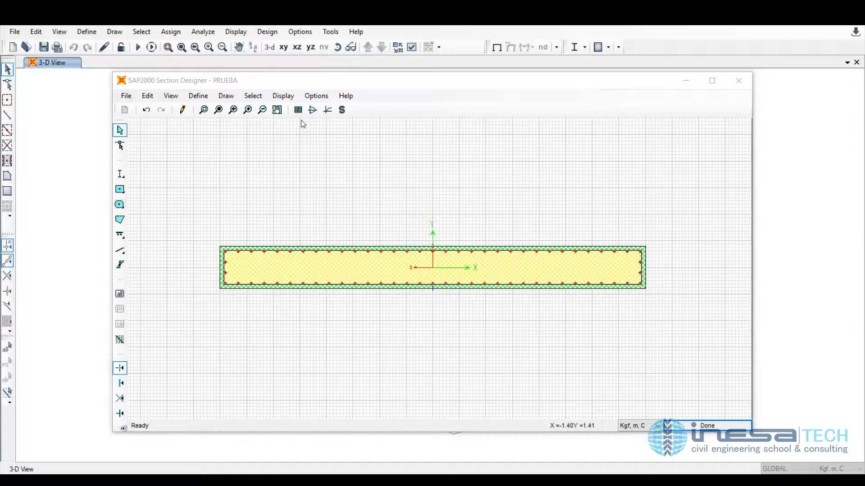
click(234, 122)
click(270, 135)
click(450, 308)
click(451, 321)
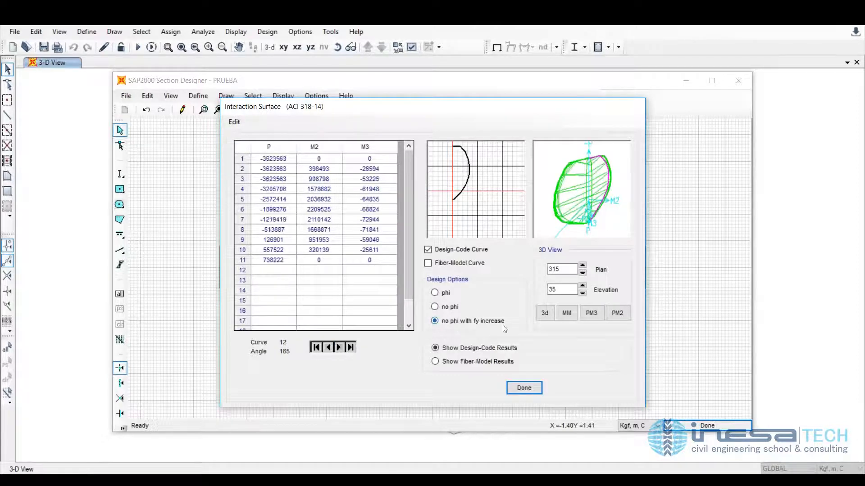
click(520, 381)
- Try to show the moment-curvature curve of the PRUEBA section
click(291, 96)
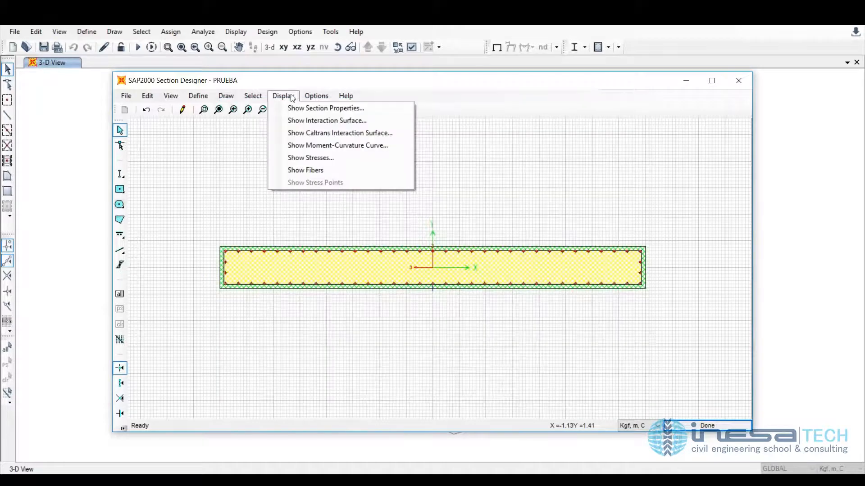
click(305, 146)
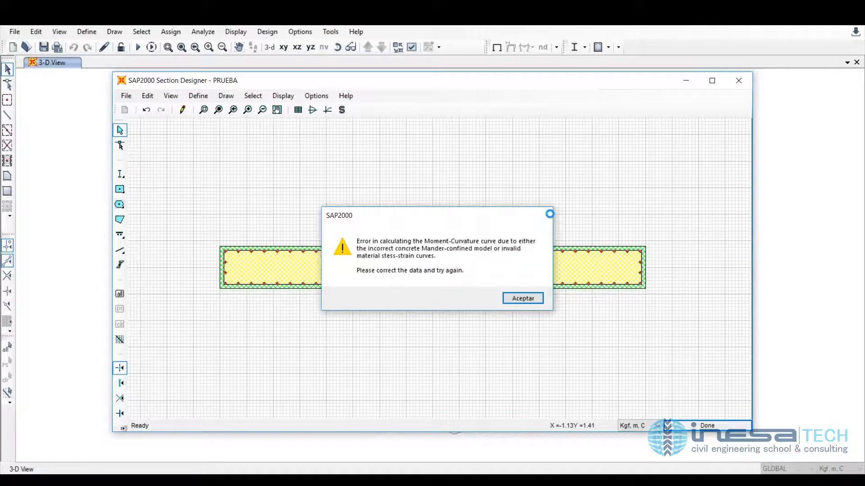
key(Return)
- View the elastic stress S11 distribution of the PRUEBA section and close it
click(283, 96)
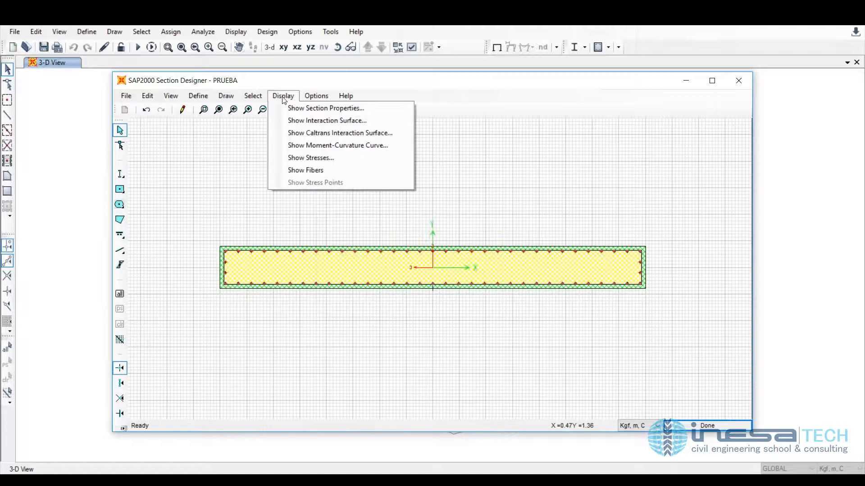
click(317, 158)
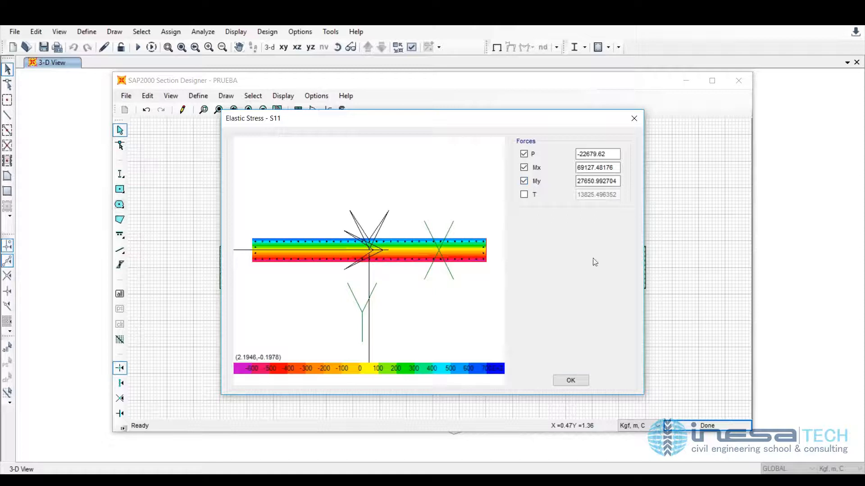
click(570, 381)
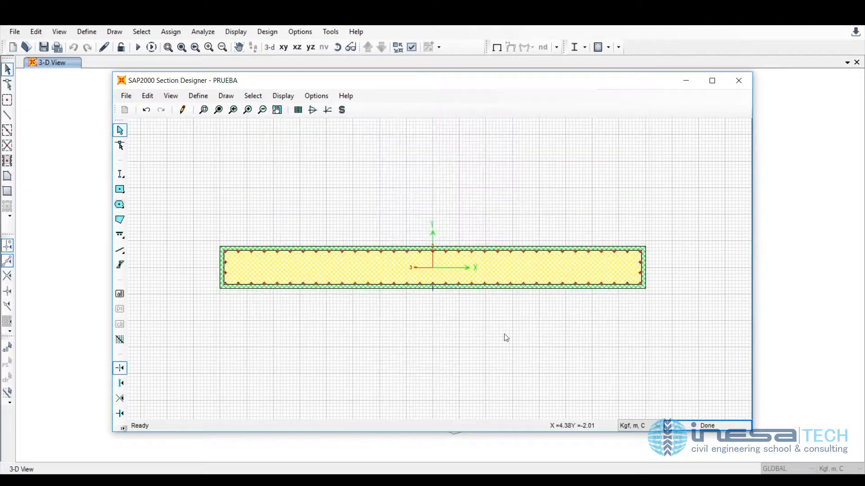
- Leave the PRUEBA section and open the PILA DE PUENTE frame property in Section Designer
click(687, 428)
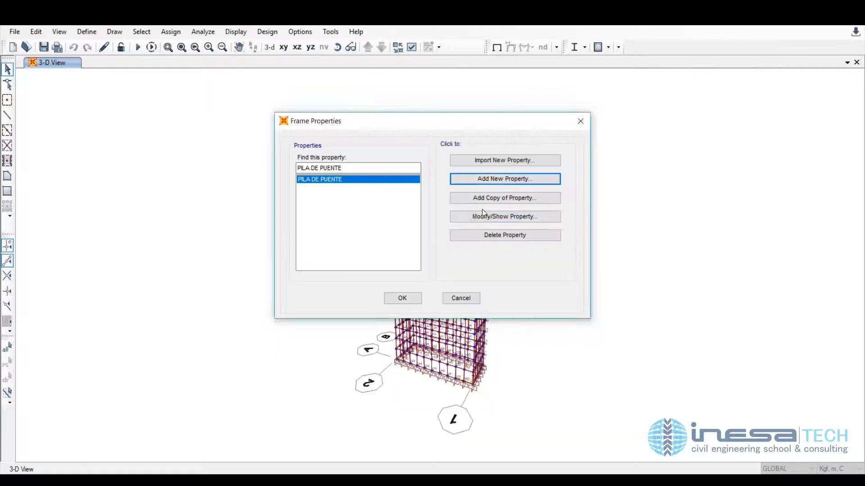
click(489, 218)
click(431, 313)
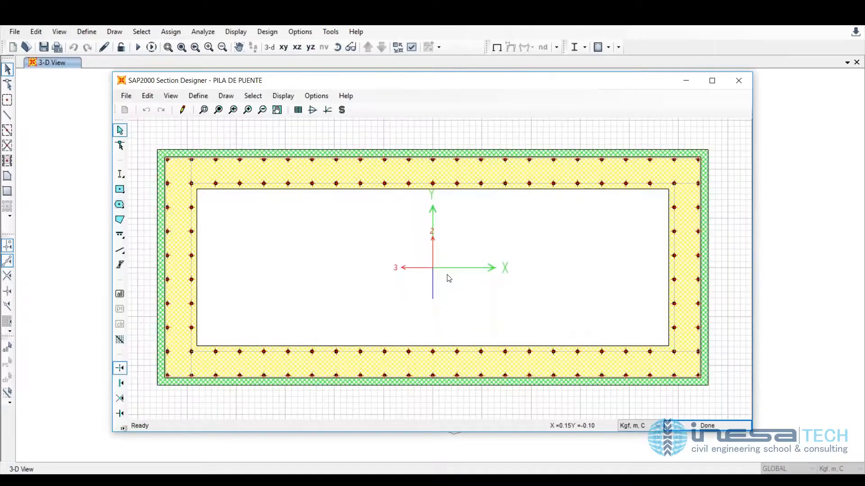
click(262, 110)
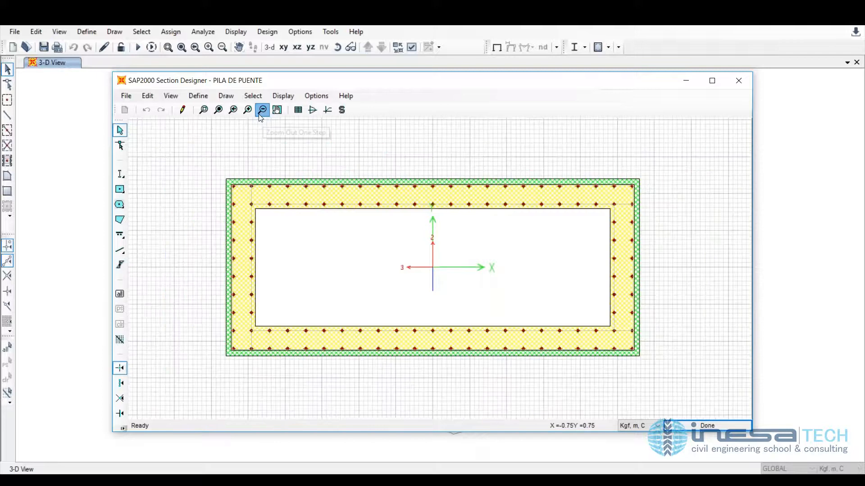
click(261, 112)
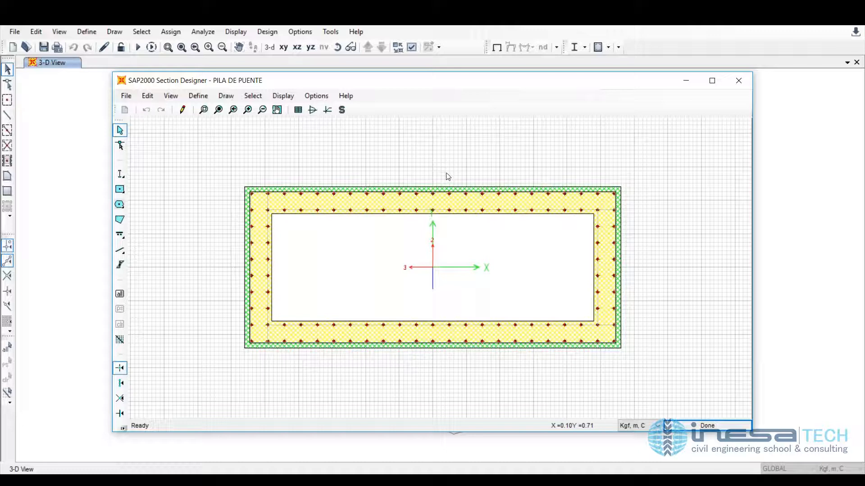
- Show the interaction surface of the PILA DE PUENTE section and copy the data of all its curves
click(313, 110)
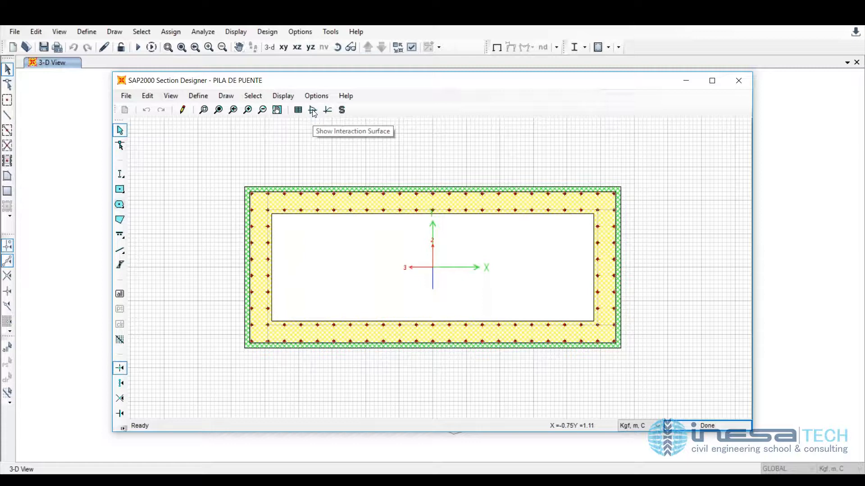
click(234, 122)
click(250, 134)
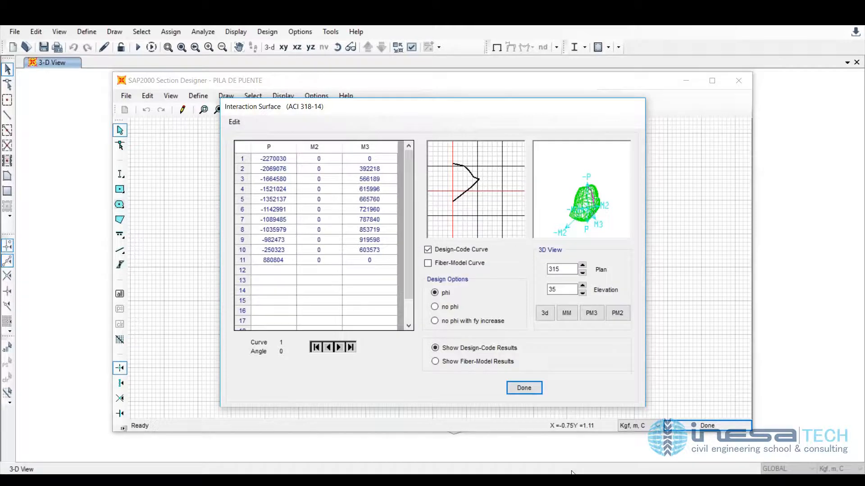
- Switch to Excel and paste the copied interaction curves into sheet Hoja2 starting at cell C2
mouse_move(571, 472)
click(657, 434)
click(94, 455)
click(147, 150)
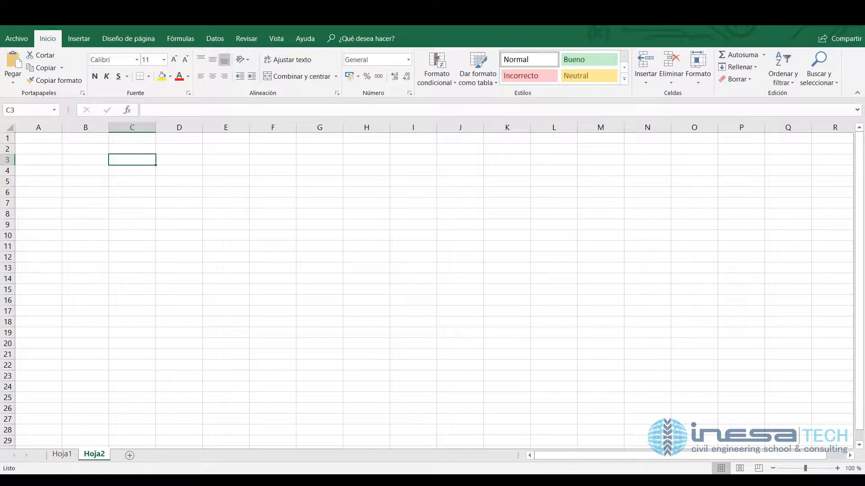
key(ctrl+v)
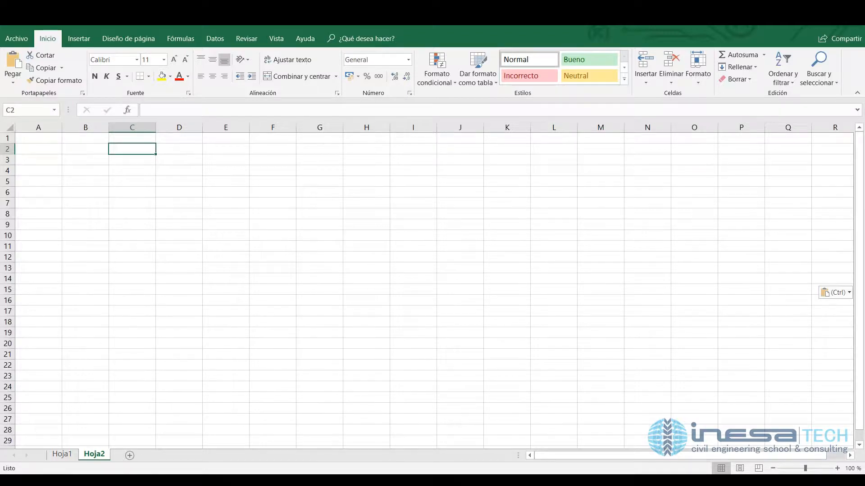
- Look through the pasted interaction curves for the different angles across sheet Hoja2
click(292, 306)
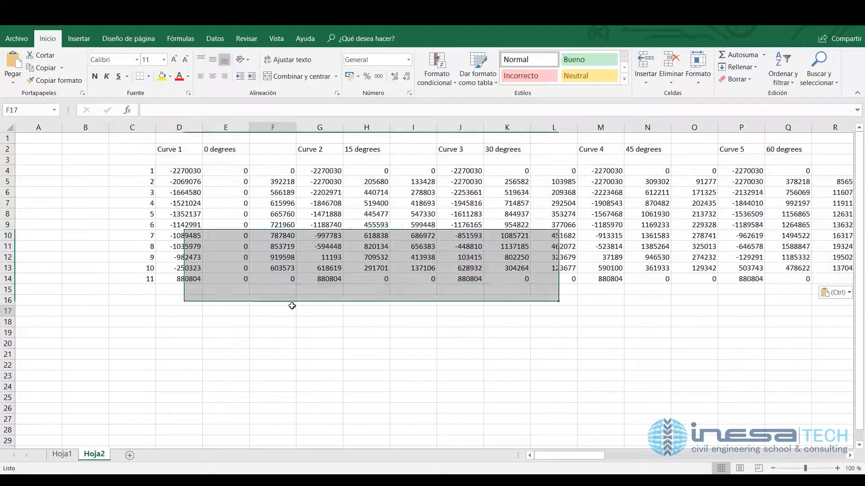
drag(588, 459, 595, 460)
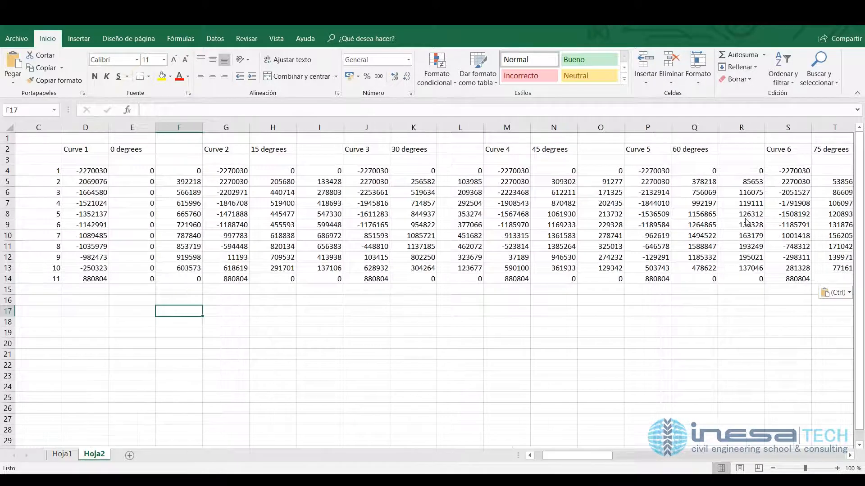
key(alt+Tab)
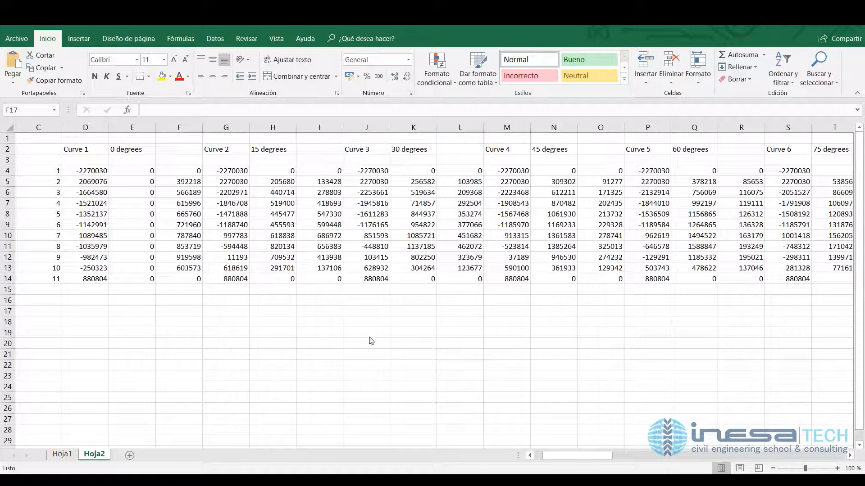
key(alt+Tab)
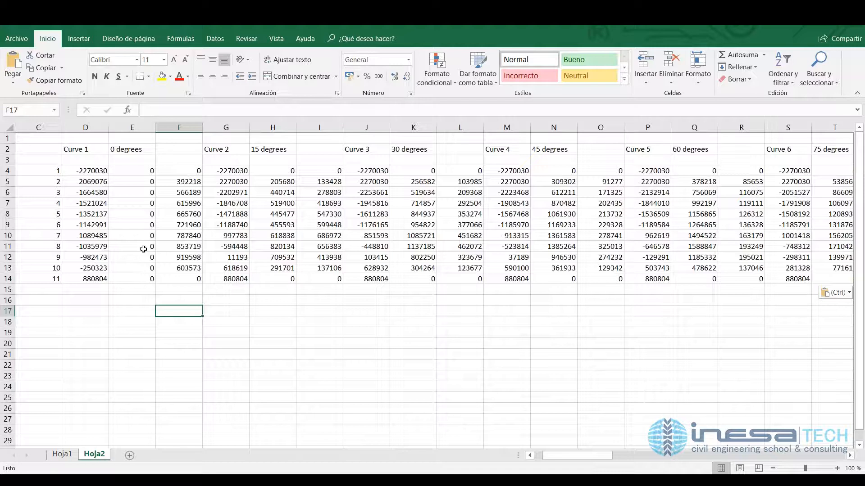
mouse_move(602, 455)
mouse_down()
mouse_move(656, 463)
mouse_move(621, 461)
mouse_up()
click(582, 461)
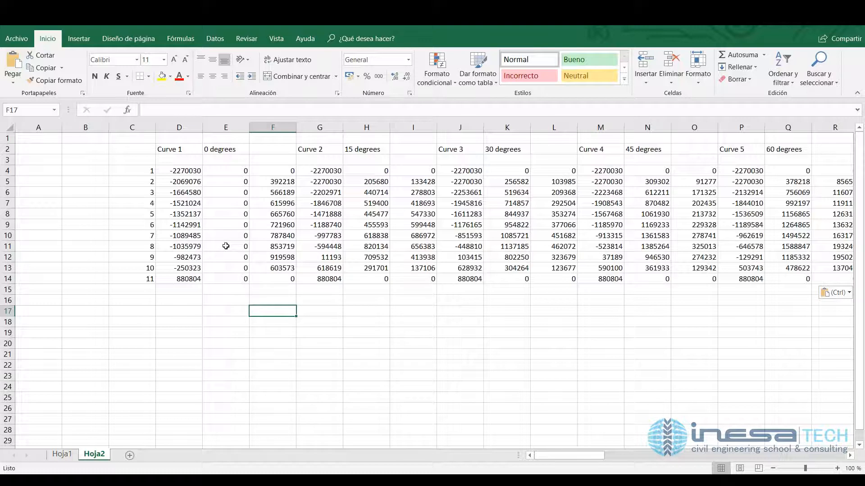
- Compare the Curve 1 columns at 0 degrees in Excel with the P, M2 and M3 interaction table in SAP2000
click(243, 170)
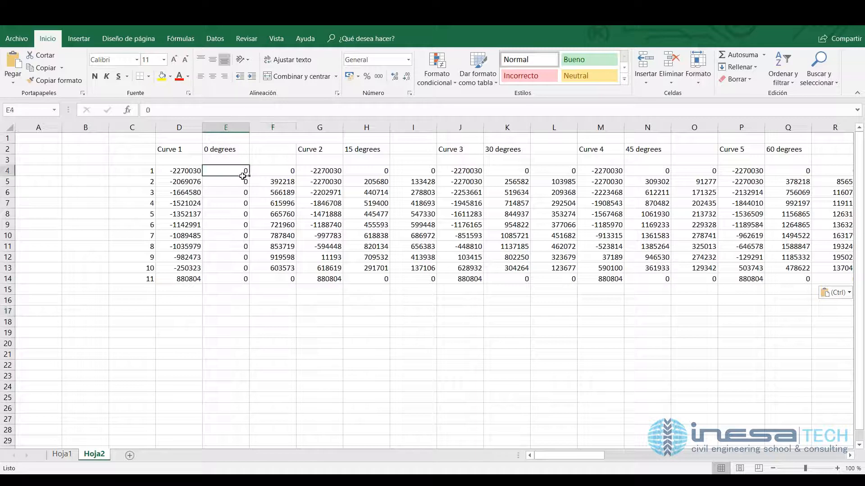
drag(243, 176, 242, 279)
click(543, 480)
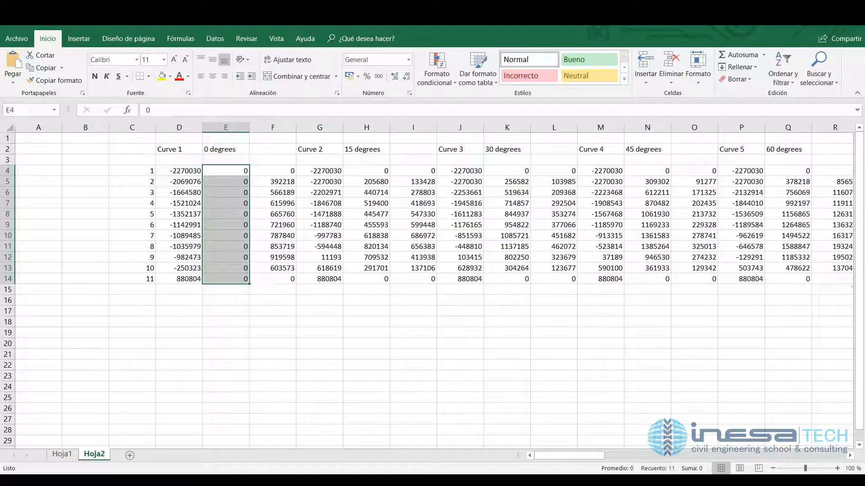
click(586, 446)
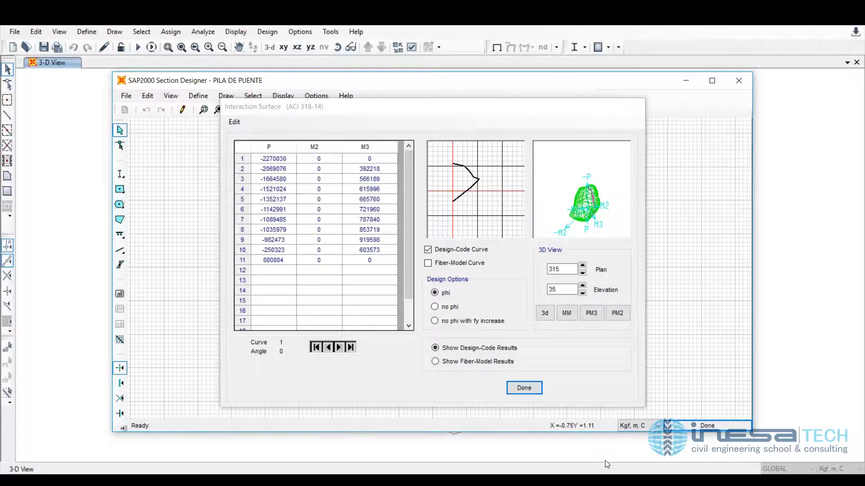
click(617, 480)
click(630, 480)
drag(182, 168, 182, 268)
drag(145, 170, 183, 272)
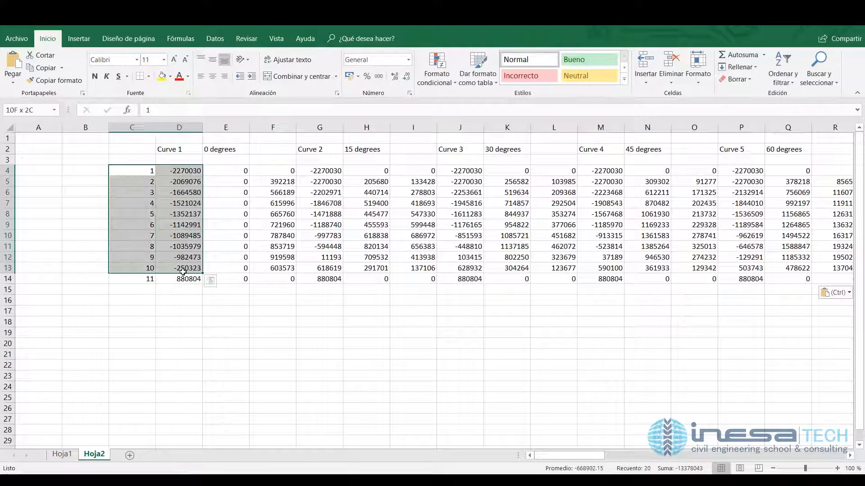
- Check the Curve 1 M3 column of sheet Hoja2 against the M3 values in the SAP2000 interaction surface table
click(179, 320)
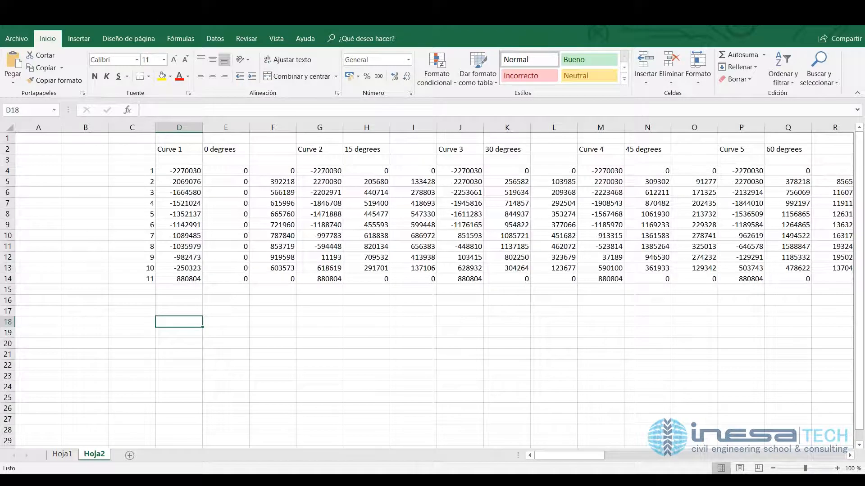
click(602, 449)
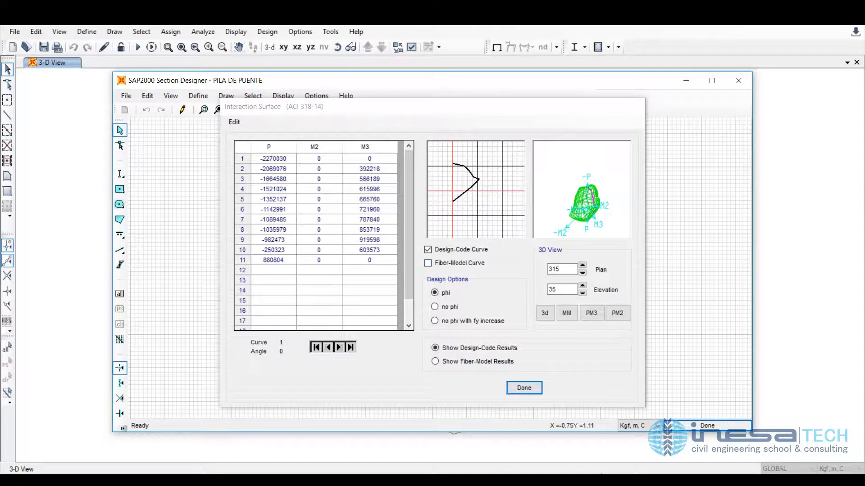
click(601, 479)
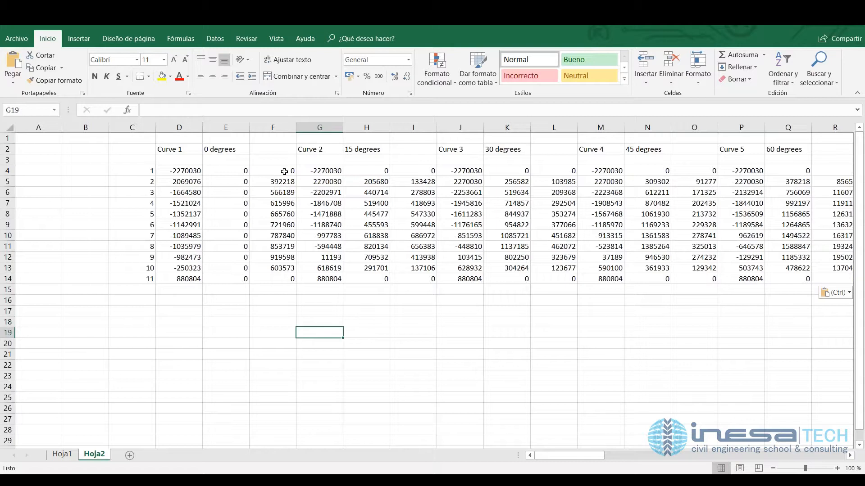
click(285, 171)
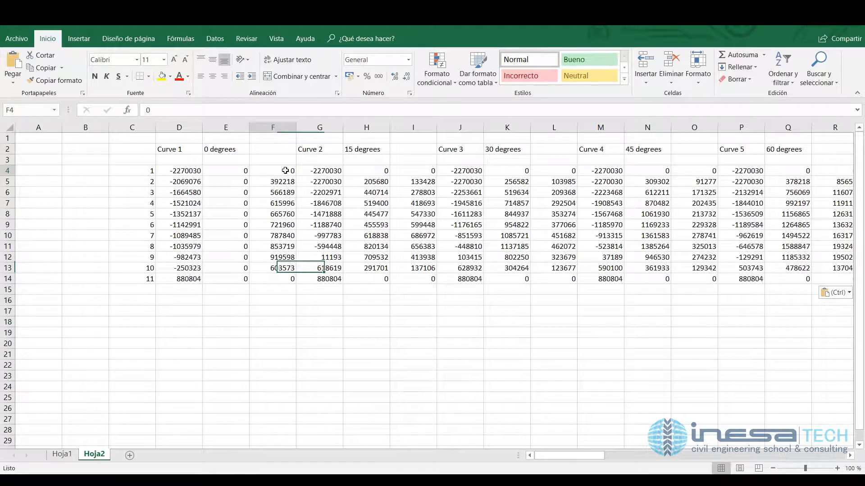
drag(285, 170, 284, 182)
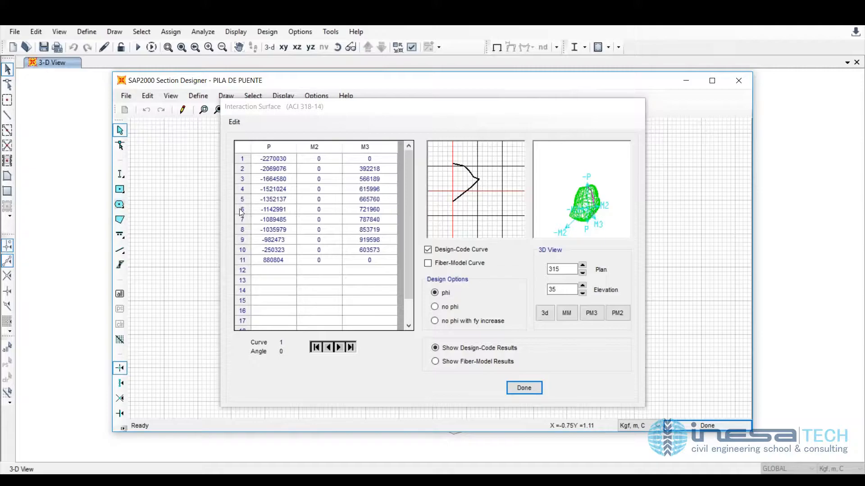
click(604, 480)
click(503, 413)
click(319, 365)
- Copy the Curve 1 M3 values from F4:F14 and paste them starting at cell F17
click(279, 170)
drag(280, 187, 284, 279)
key(ctrl+c)
click(283, 313)
key(Return)
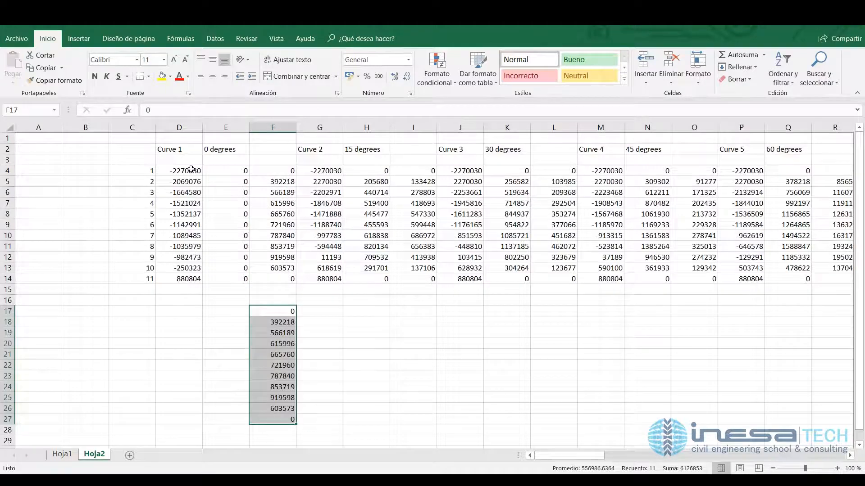
- Copy the Curve 1 P values from D4:D14 and paste them beside the M3 values starting at cell G17
drag(191, 169, 194, 280)
key(ctrl+c)
click(320, 311)
key(ctrl+v)
key(Escape)
click(424, 354)
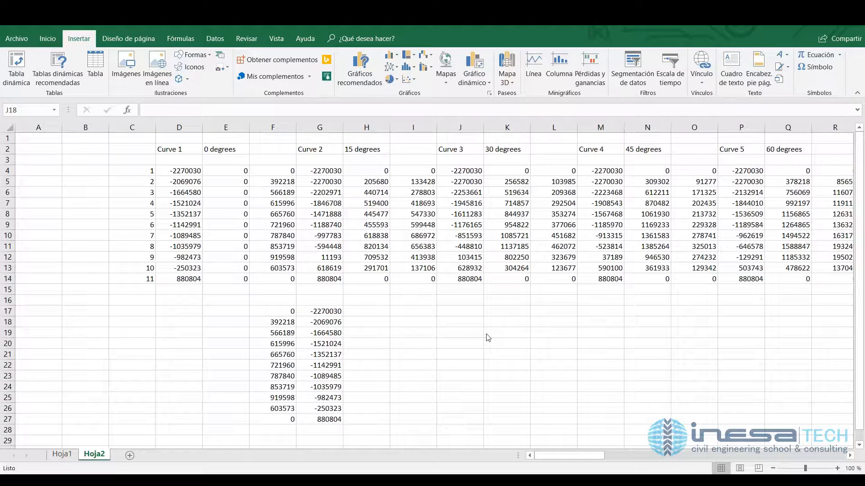
- Preview a scatter chart with smooth lines for the range F17:G27 without inserting it
click(447, 326)
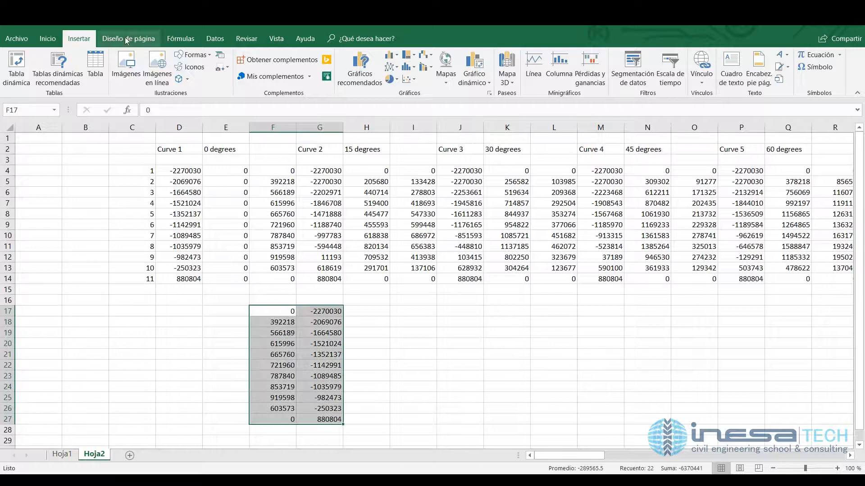
click(129, 40)
click(181, 41)
click(213, 42)
click(247, 42)
click(277, 40)
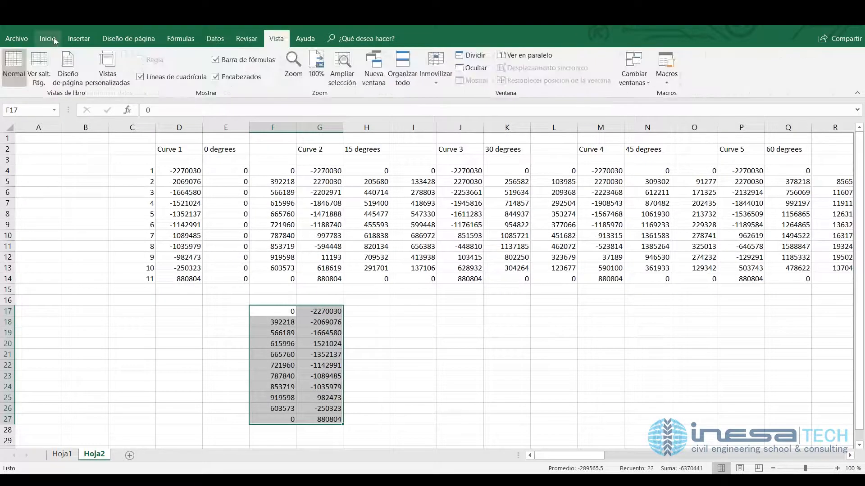
click(48, 40)
click(81, 39)
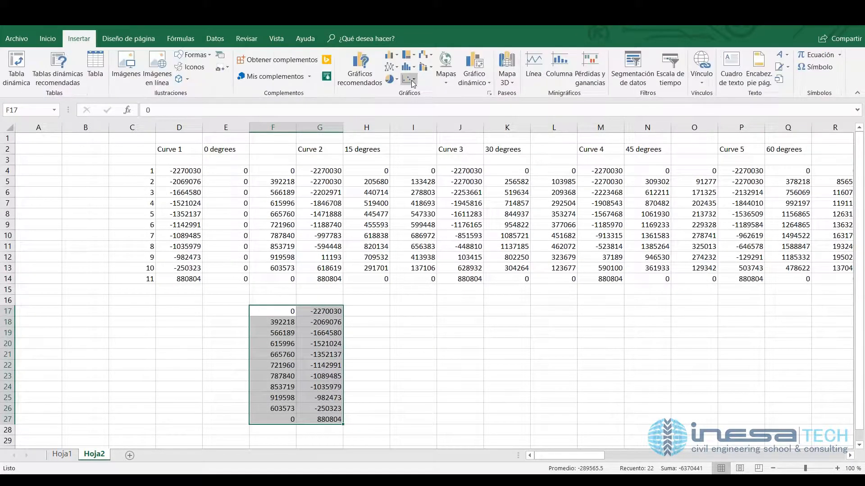
click(411, 79)
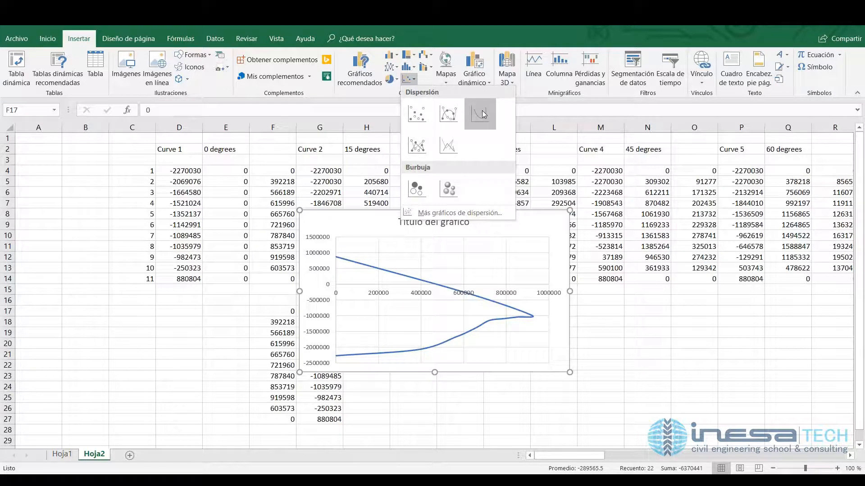
click(484, 341)
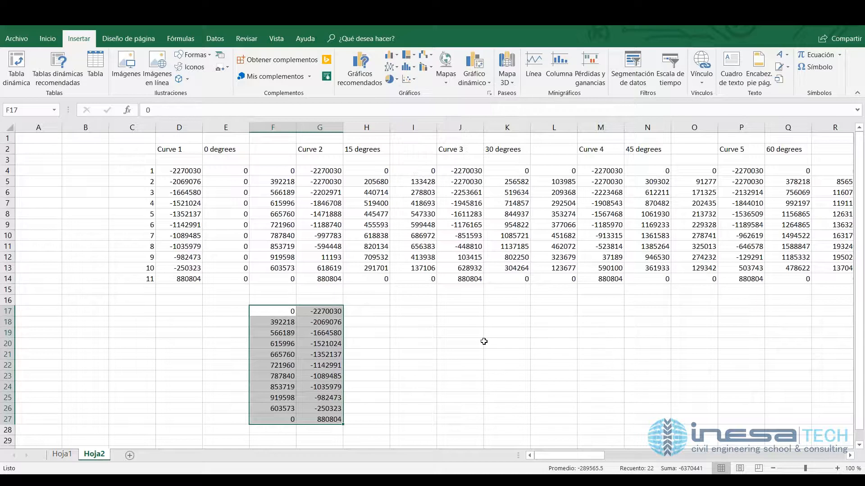
click(484, 341)
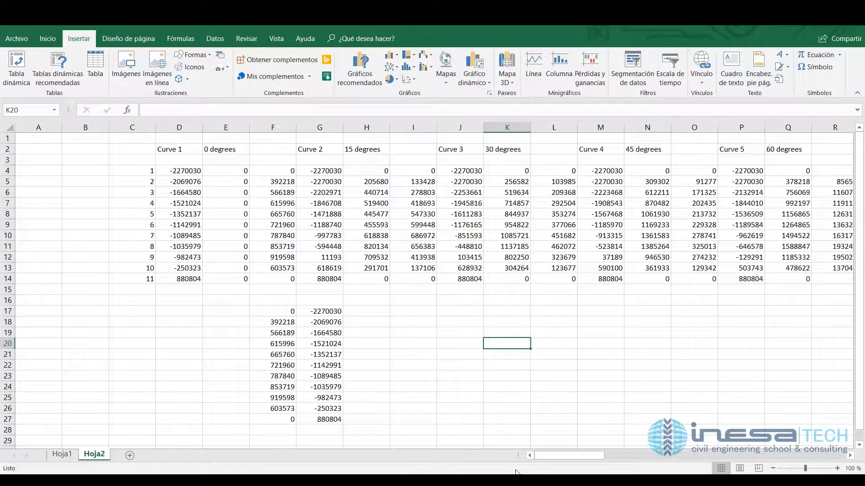
- Switch to SAP2000 and close the interaction surface of the PILA DE PUENTE section
click(541, 482)
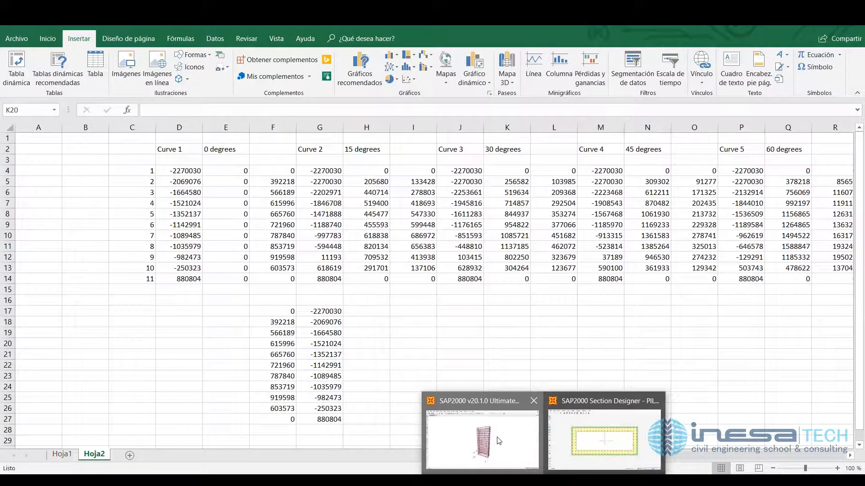
click(499, 440)
click(527, 388)
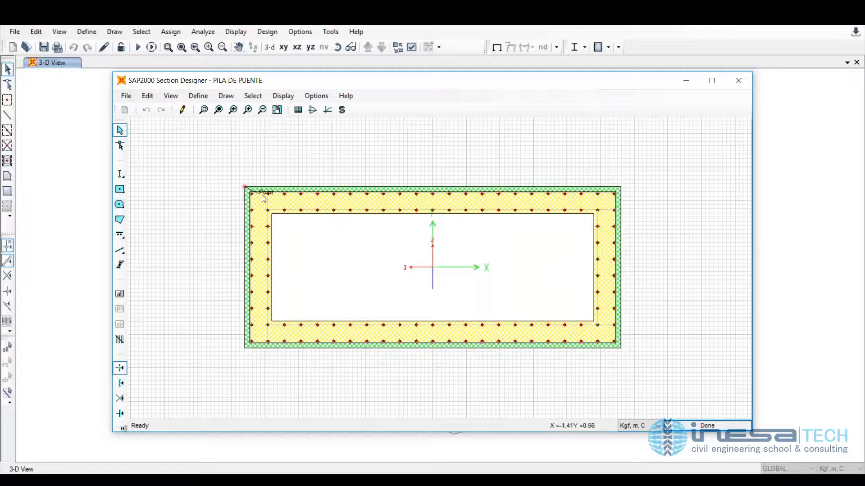
- Review the bar size and bar spacing properties of the upper inner reinforcing line in the section
click(334, 210)
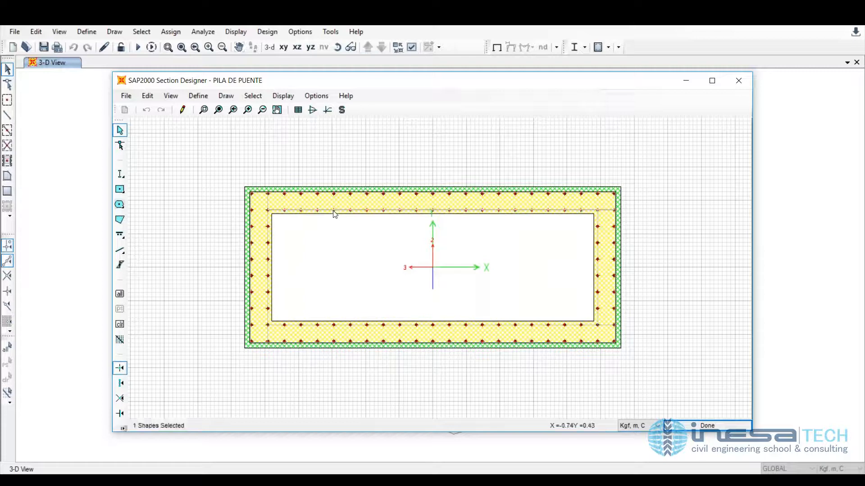
right_click(333, 211)
click(494, 240)
click(495, 241)
click(496, 252)
click(449, 255)
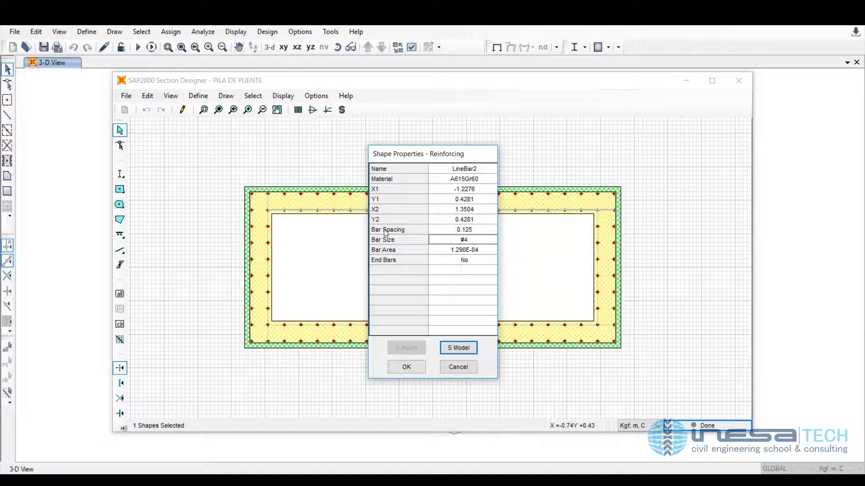
click(458, 231)
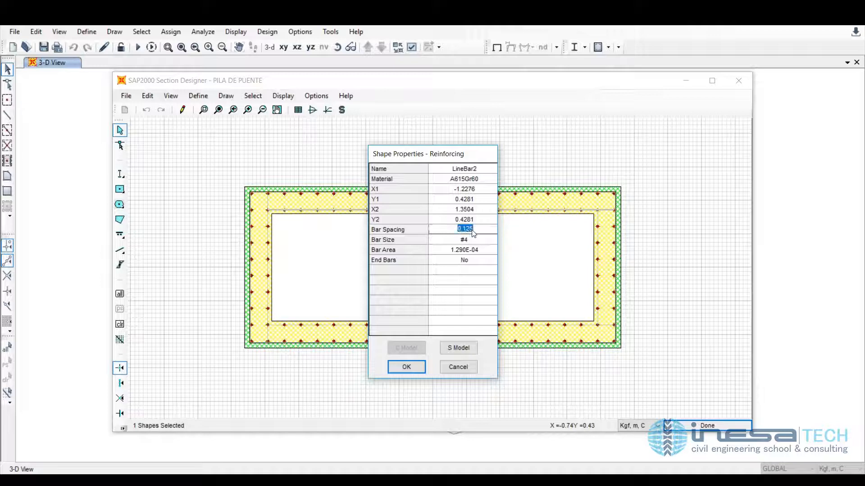
click(411, 369)
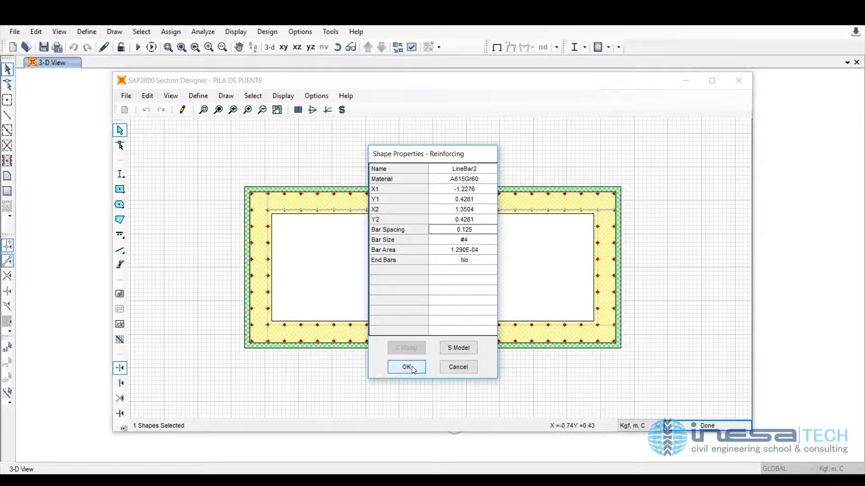
click(407, 367)
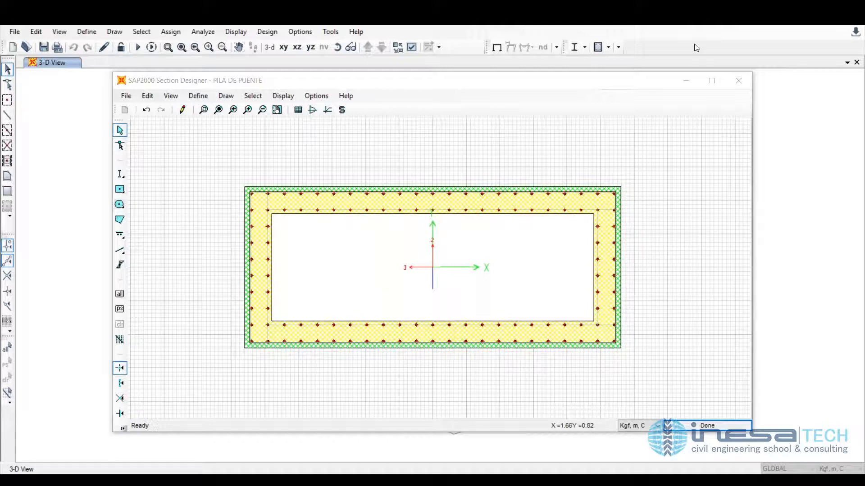
- Close Section Designer and open the model Ejemplo_Macrolosa sobre Pilotes (Tipo 1) from the PRESENTACIÓN SAP2000 folder
click(731, 120)
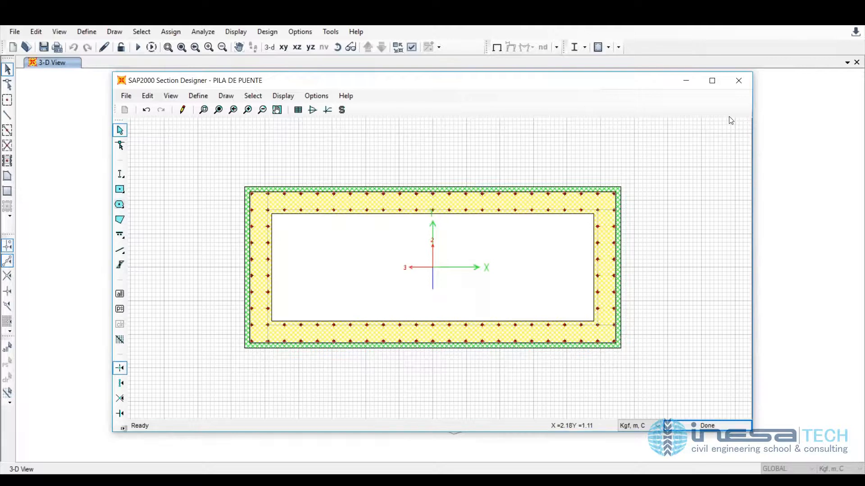
click(738, 81)
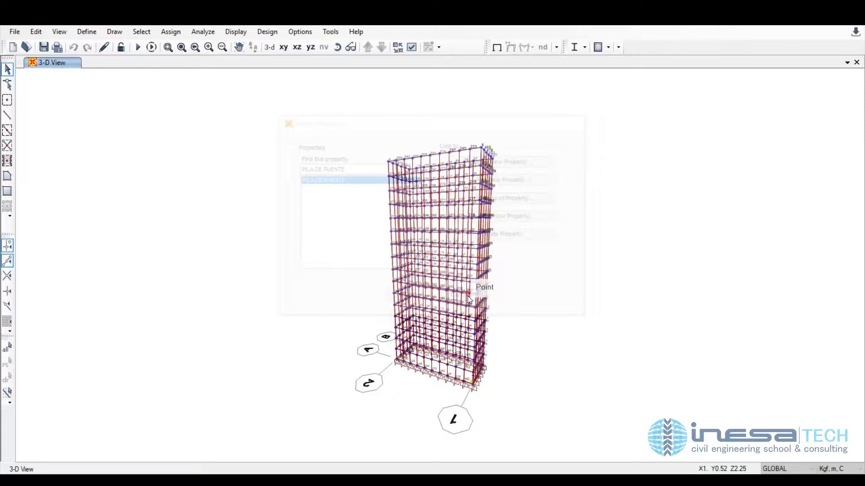
click(14, 32)
click(29, 59)
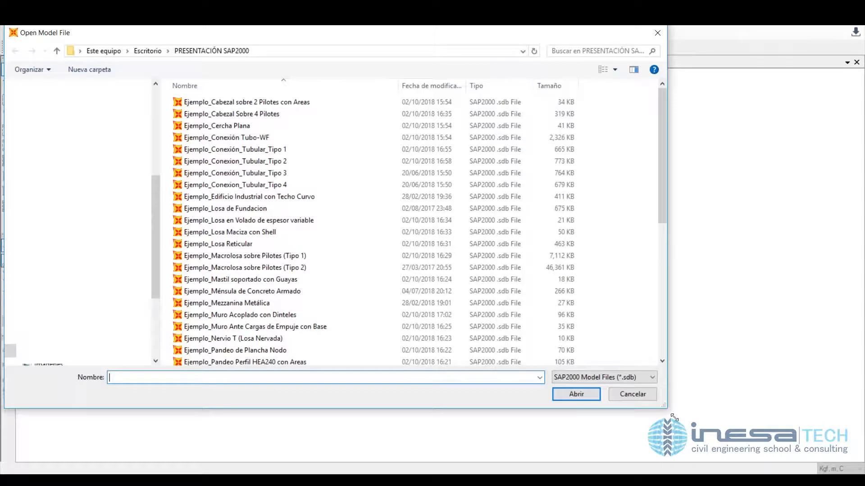
drag(674, 418, 721, 459)
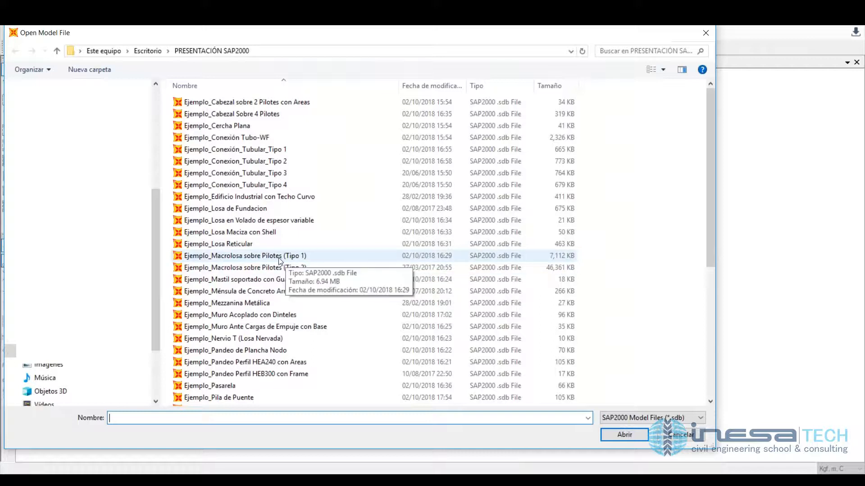
click(261, 255)
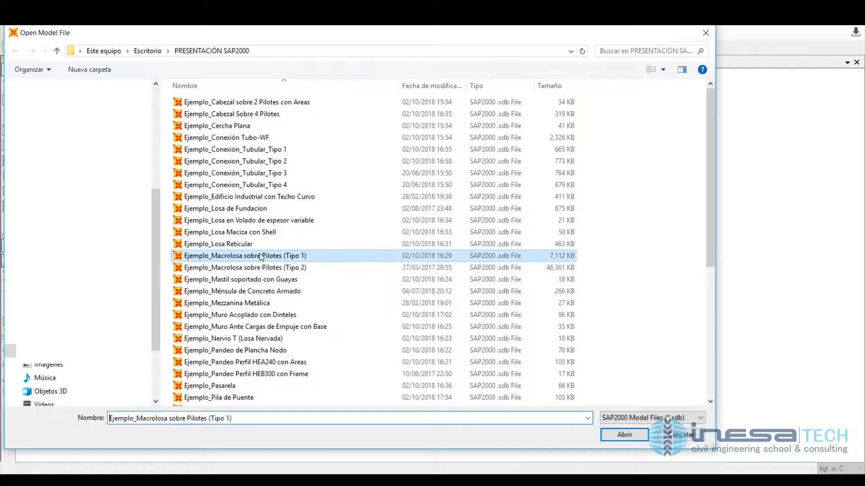
click(628, 435)
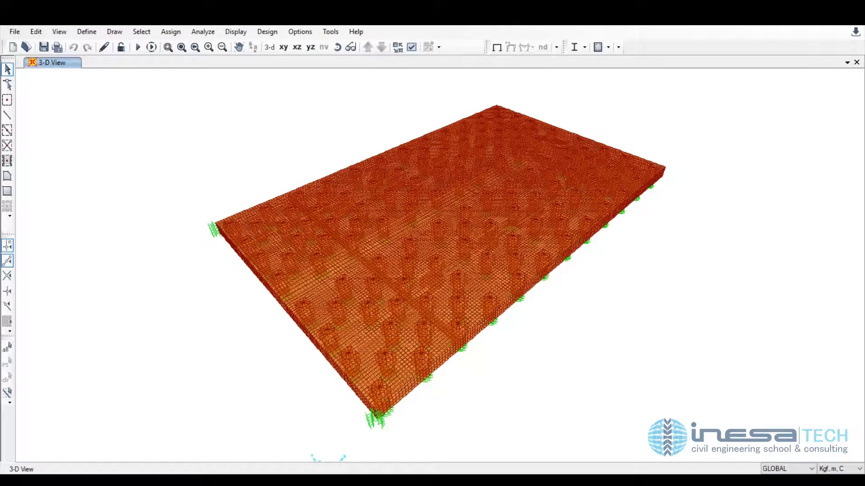
- Show the slab in the X-Y plane at Z=1.5 and examine the mesh around the piles near its upper-left corner
click(283, 47)
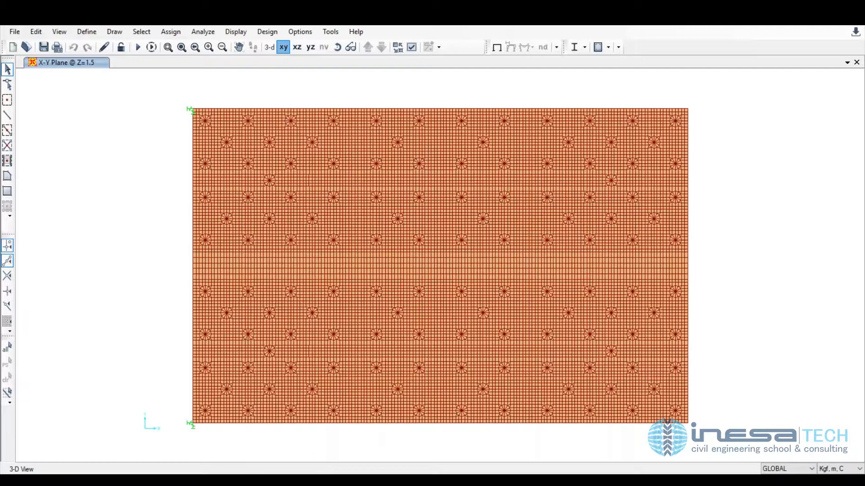
middle_drag(265, 89, 212, 87)
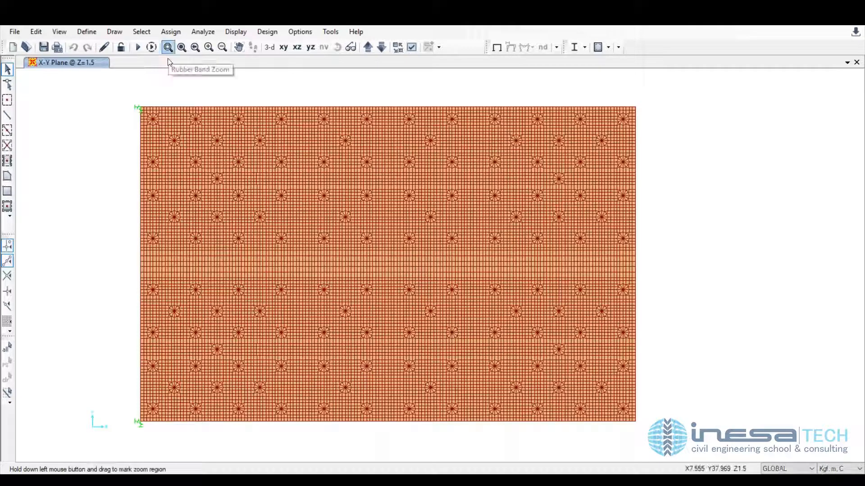
drag(134, 94, 246, 193)
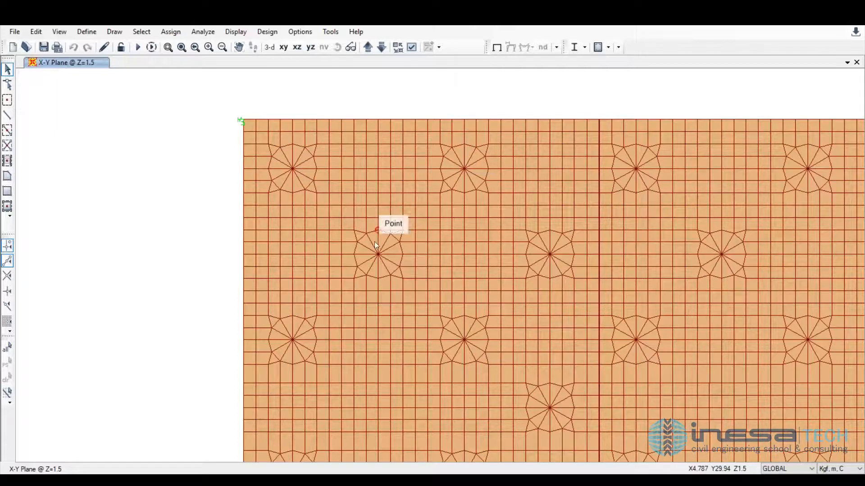
click(239, 48)
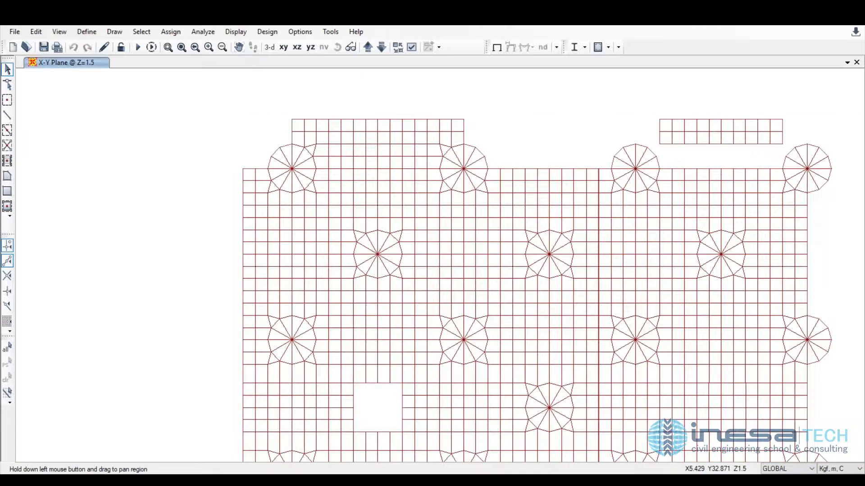
drag(319, 158, 205, 153)
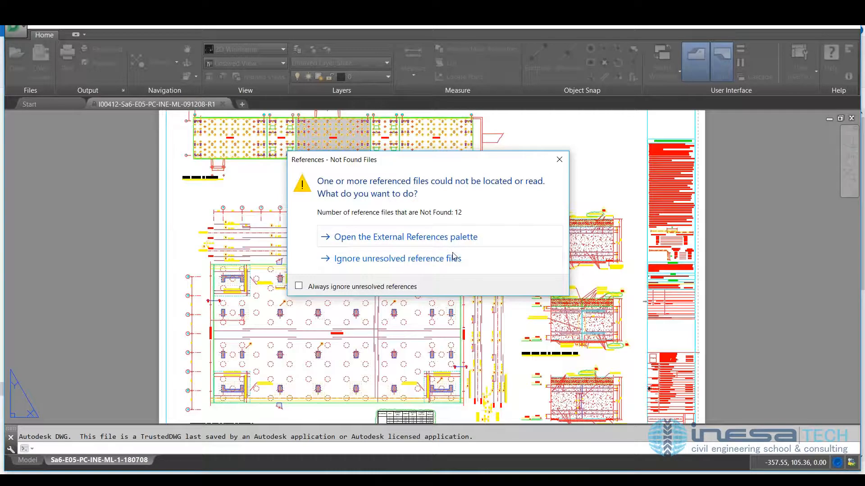
- In the DWG viewer, ignore the unresolved references and examine Macrolosa 1's pile layout near axes A and 25 in model space
click(454, 256)
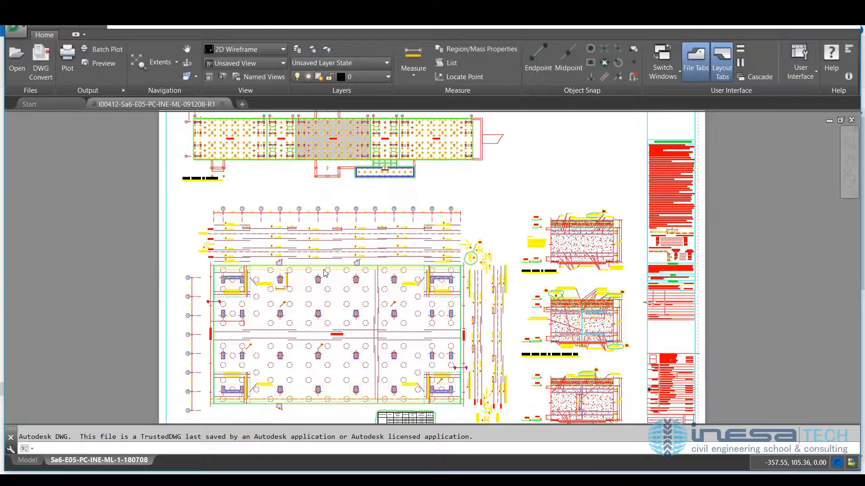
click(27, 460)
scroll(518, 270, up, 5)
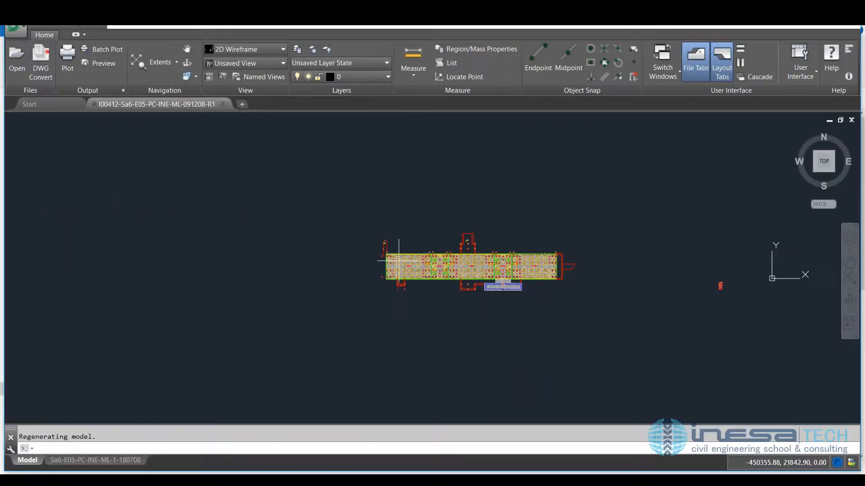
scroll(399, 260, up, 4)
scroll(399, 271, up, 2)
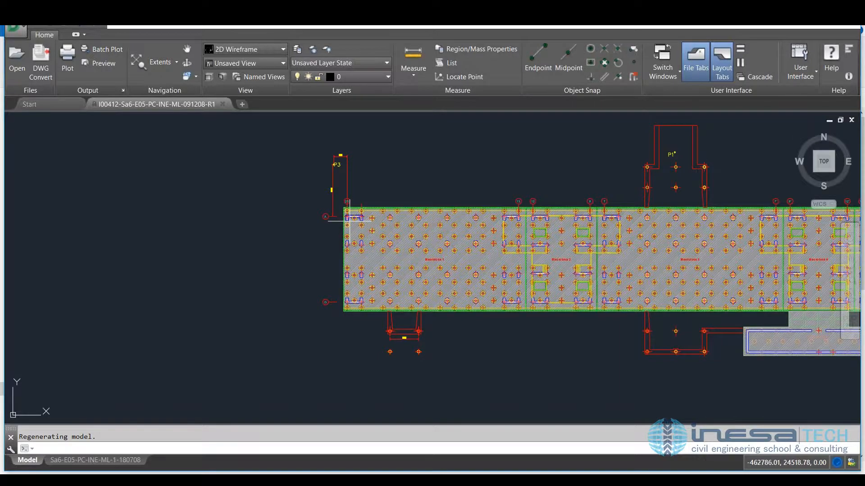
scroll(349, 221, up, 6)
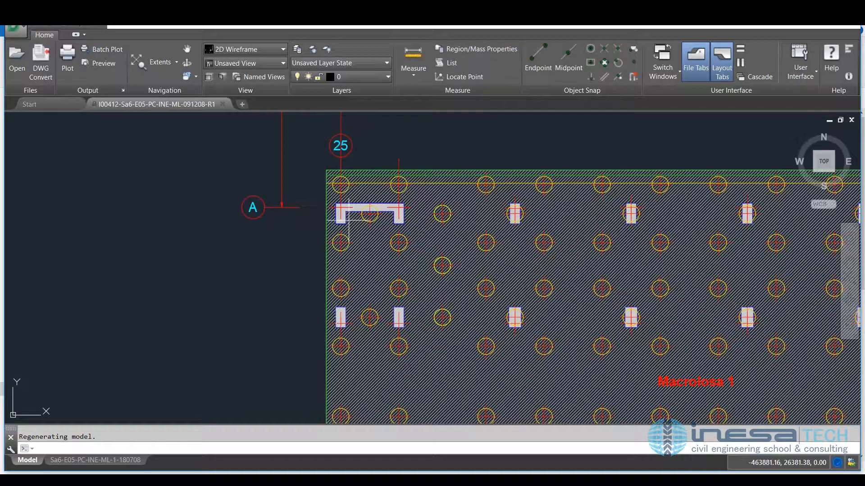
- Examine the pile and column layout of Macrolosa 1 from axes A and 25 across to its boundary with Macrolosa 2
scroll(349, 220, up, 2)
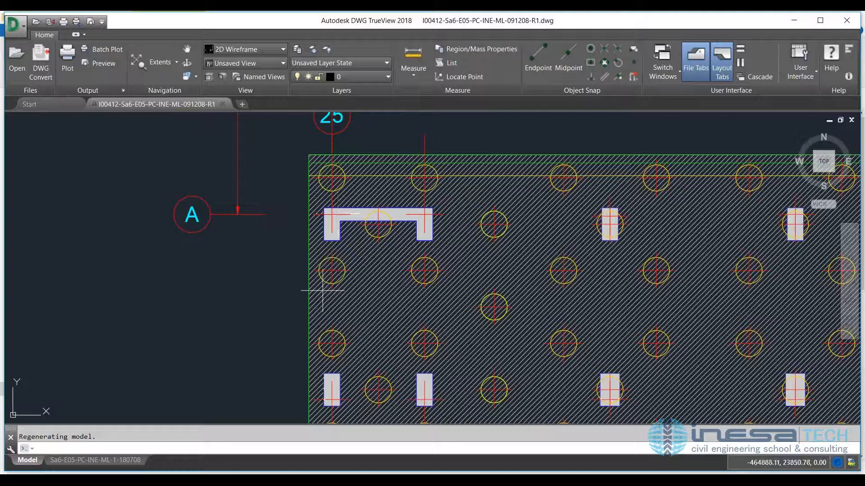
scroll(322, 291, down, 5)
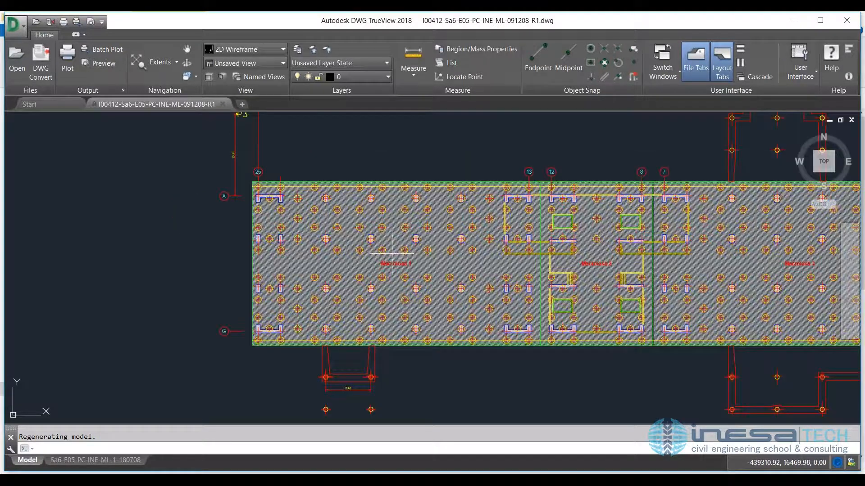
scroll(394, 254, up, 2)
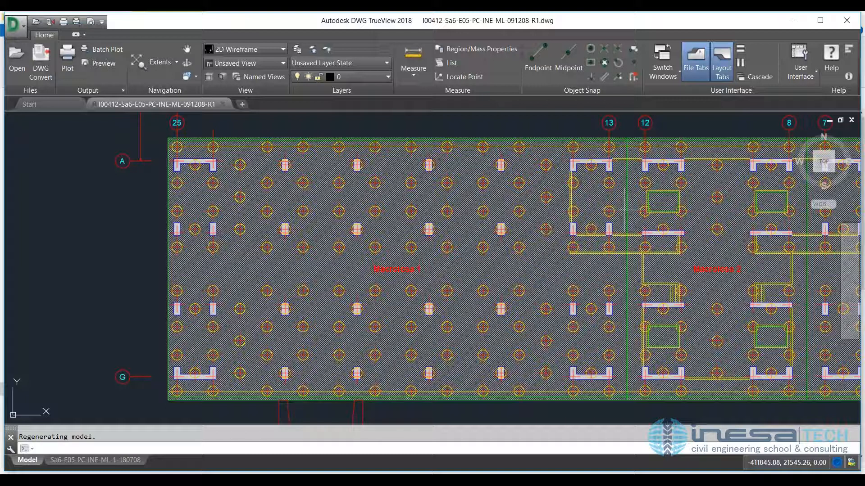
scroll(403, 273, up, 2)
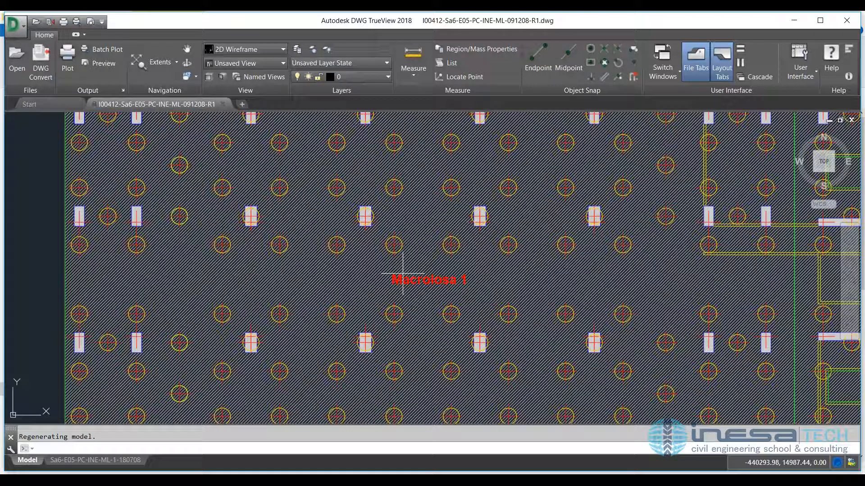
scroll(402, 273, down, 2)
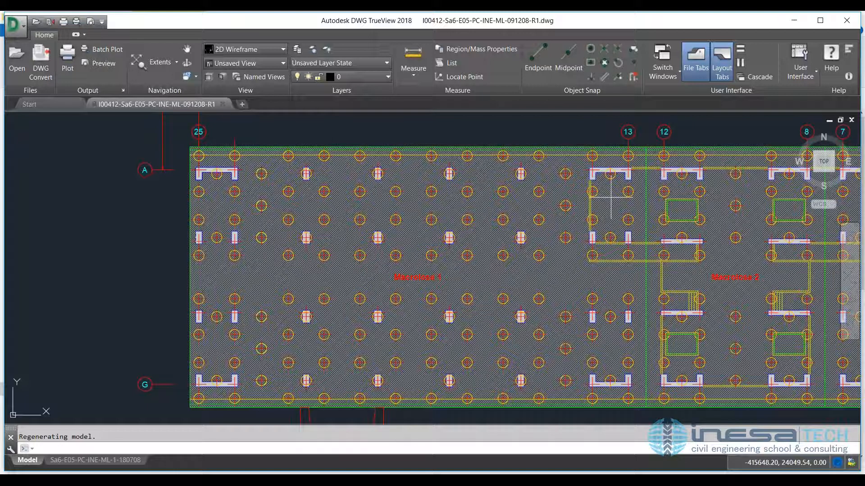
- Examine the slab joint section detail, including its dowels, reinforcement, dimensions and the Sello Elastomérico and Tapa junta Tipo B callouts
scroll(203, 255, down, 10)
scroll(200, 257, up, 5)
scroll(245, 263, up, 2)
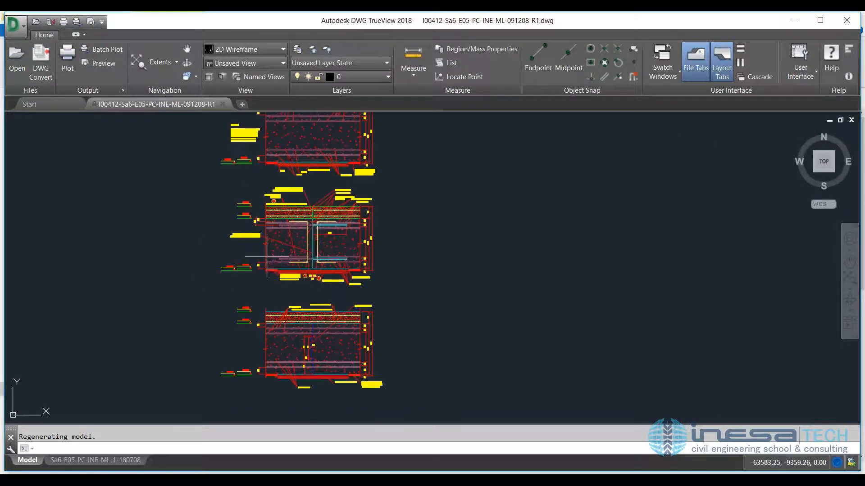
scroll(267, 253, up, 2)
scroll(270, 252, up, 2)
middle_drag(452, 242, 395, 246)
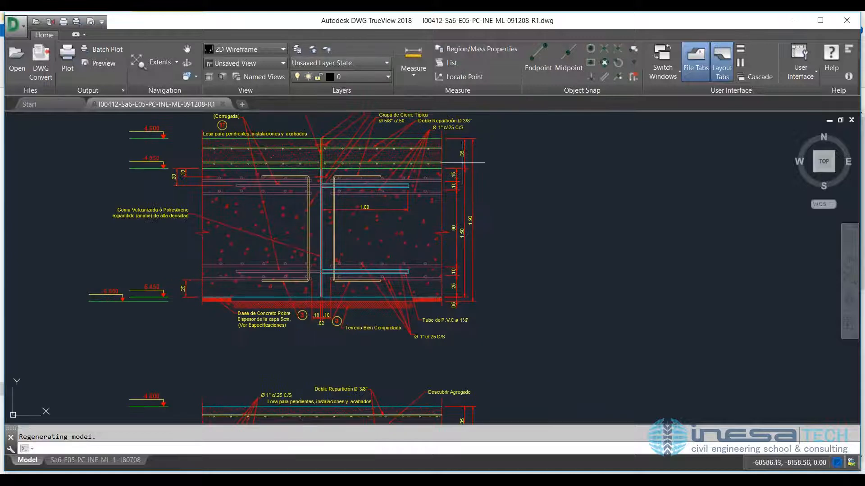
scroll(456, 257, up, 2)
scroll(498, 284, down, 2)
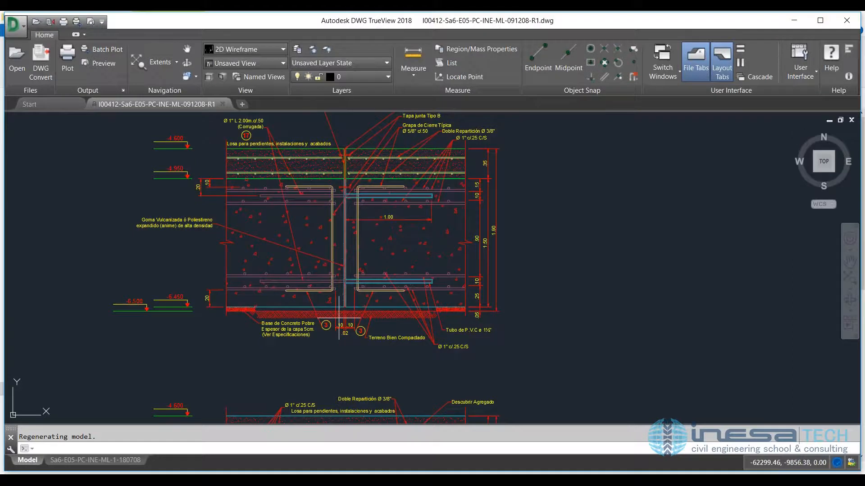
scroll(486, 306, down, 2)
scroll(409, 203, up, 6)
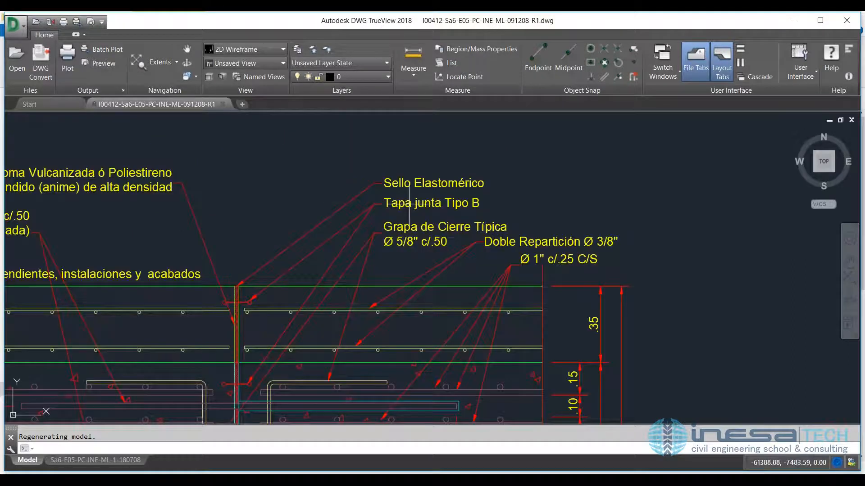
- Examine the slab section with the Descubrir Agregado callout below the joint detail, and return to the overall macro slab plan
scroll(409, 204, down, 10)
scroll(422, 398, up, 3)
scroll(423, 399, up, 4)
scroll(419, 248, down, 2)
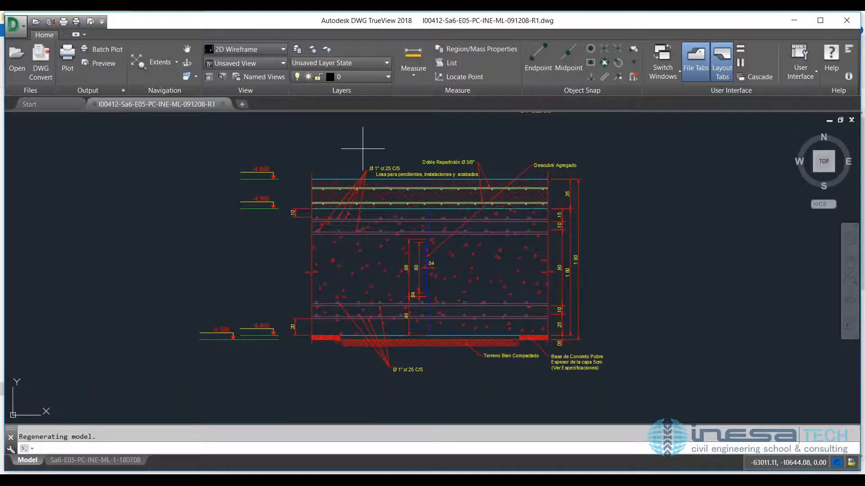
scroll(457, 216, down, 5)
scroll(342, 246, down, 2)
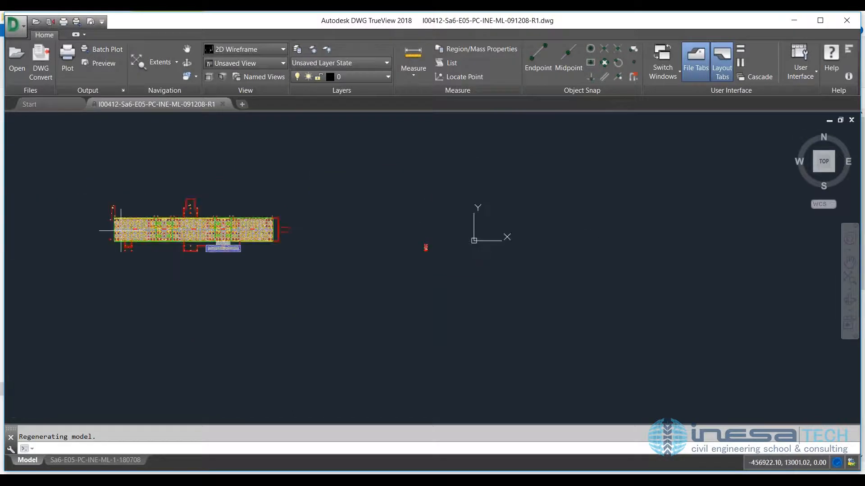
scroll(121, 231, up, 4)
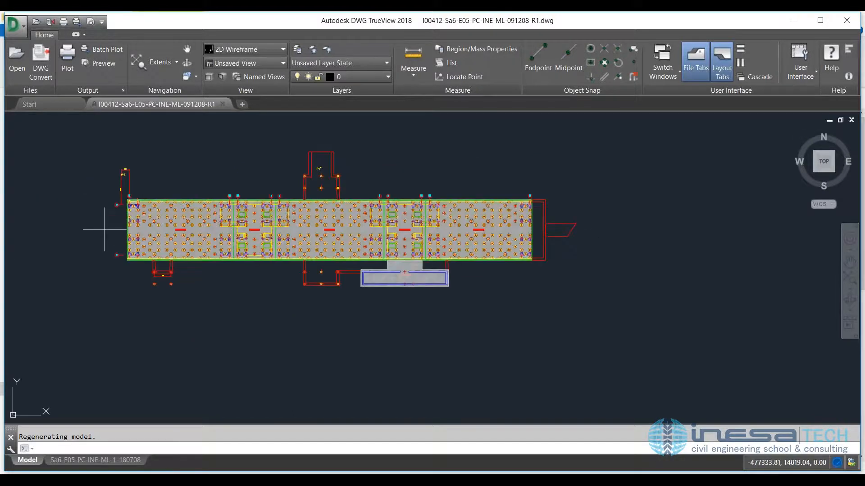
scroll(149, 226, up, 4)
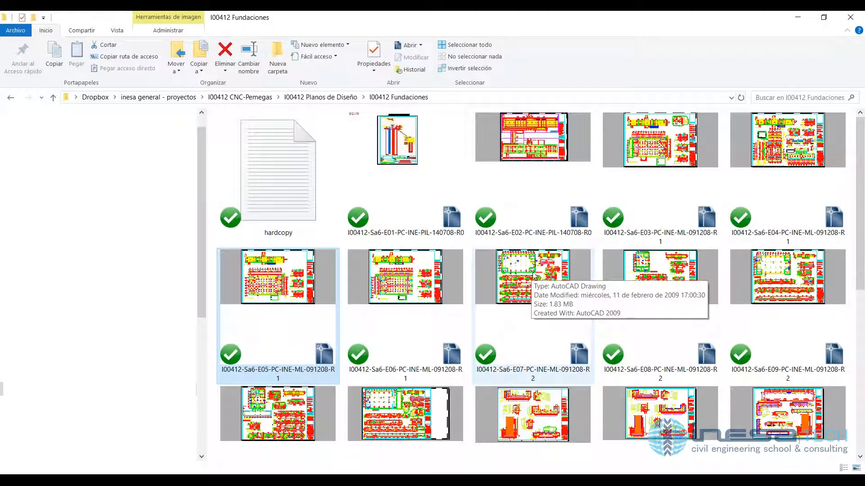
- Open drawing I00412-Sa6-E07-PC-INE-ML-091208-R2, ignoring unresolved references, and examine section 2's slab and pile reinforcement near axis 25 in model space
click(529, 274)
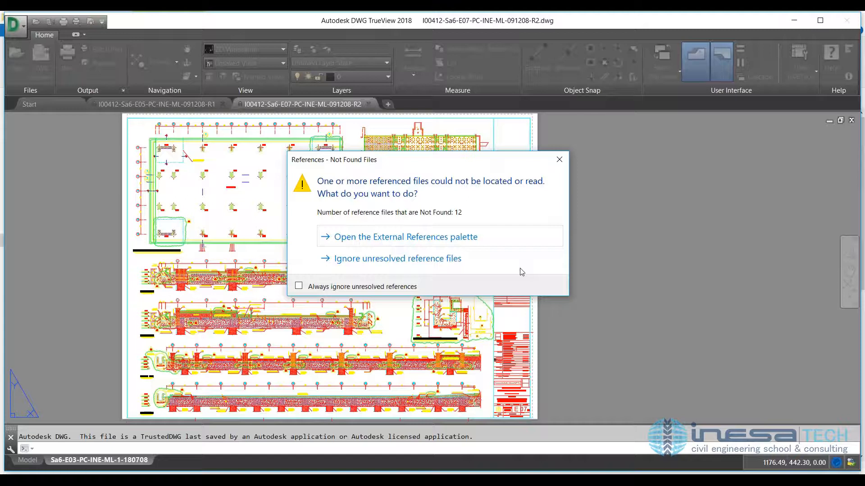
click(500, 265)
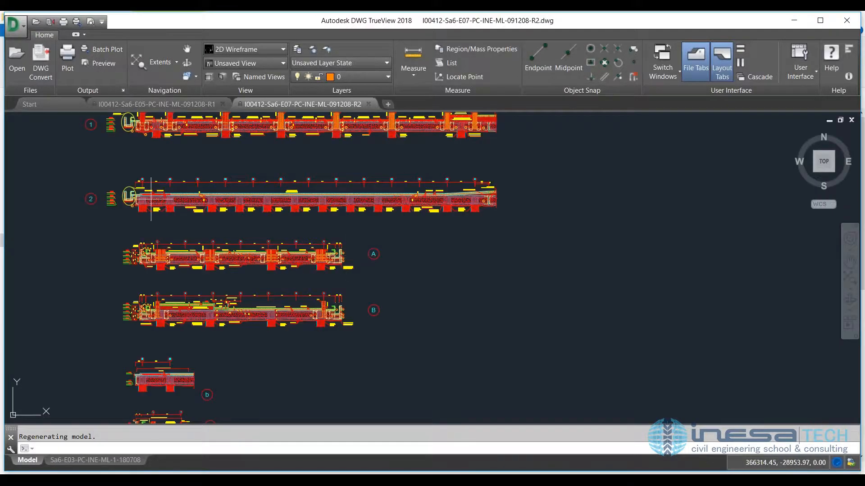
scroll(151, 199, up, 5)
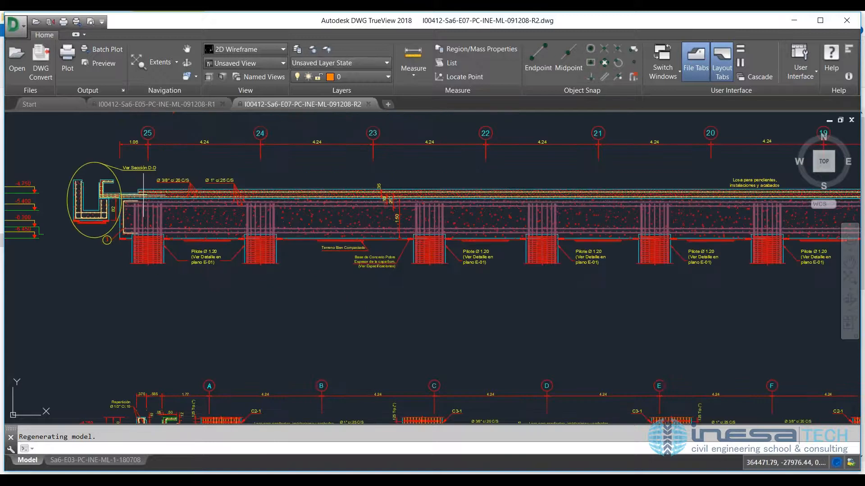
scroll(290, 210, up, 4)
middle_drag(129, 349, 251, 316)
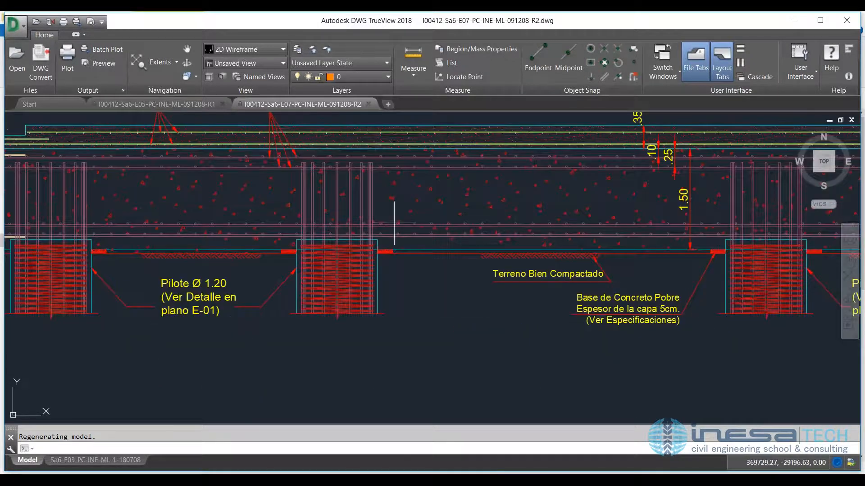
scroll(274, 230, down, 5)
scroll(170, 253, down, 2)
scroll(227, 227, up, 8)
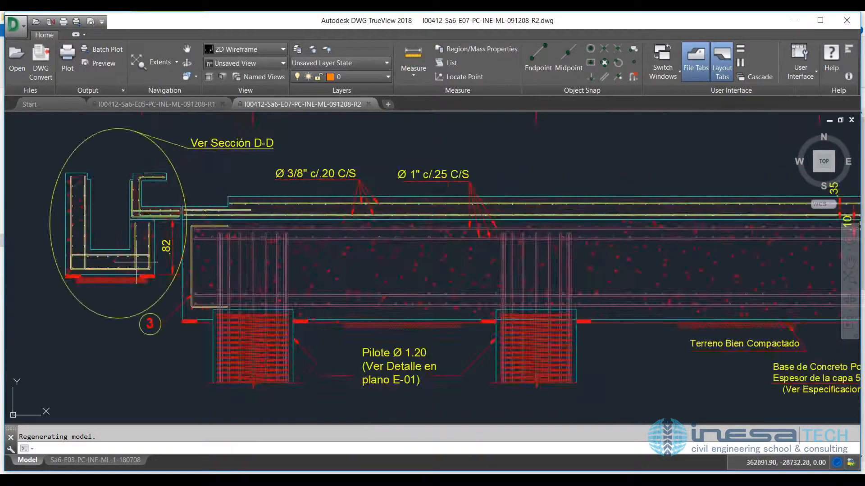
- Examine the section showing C1-1 columns above the Ø 1.20 piles and the C1-1 and C2-1 column layout in plan
scroll(245, 234, down, 8)
scroll(404, 152, up, 6)
scroll(404, 152, up, 2)
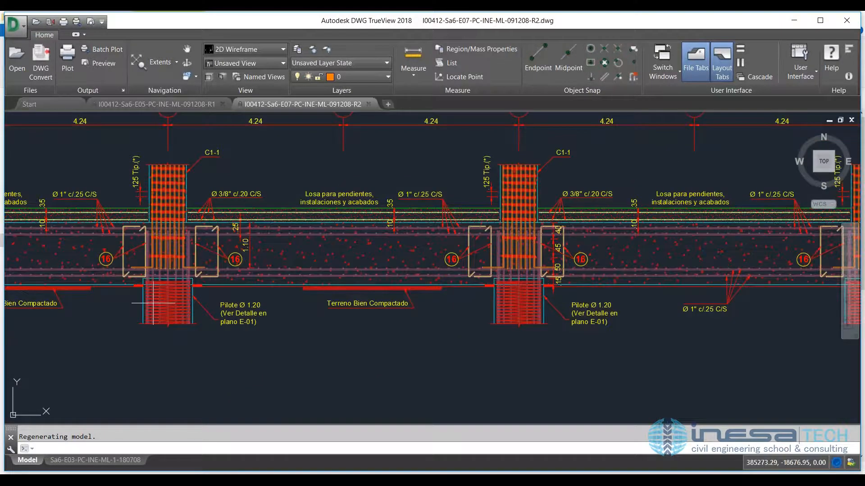
scroll(314, 293, down, 6)
scroll(326, 147, up, 8)
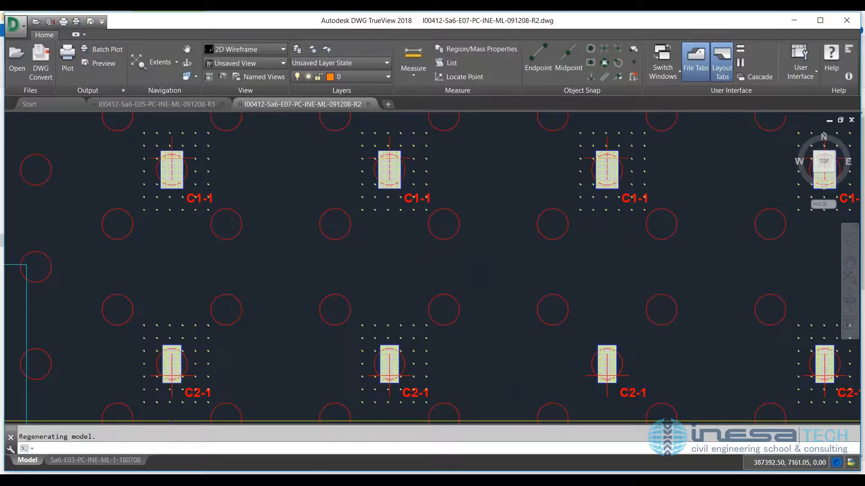
scroll(391, 252, down, 6)
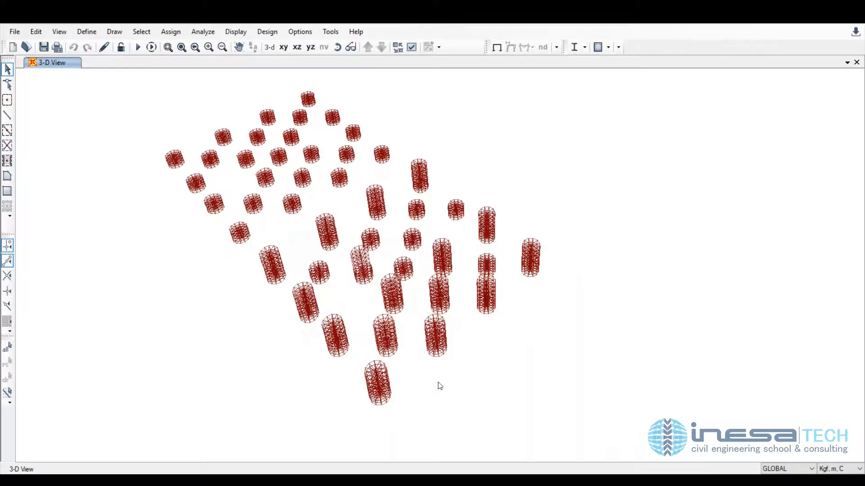
- Return to SAP2000 and open the solid-element beam model with a parabolic tendon from the PRESENTACIÓN SAP2000 folder
scroll(439, 386, up, 2)
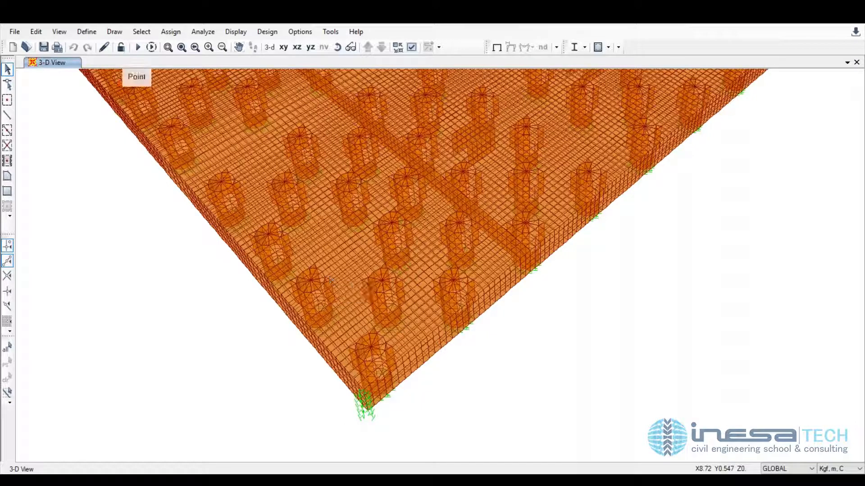
click(15, 31)
click(27, 60)
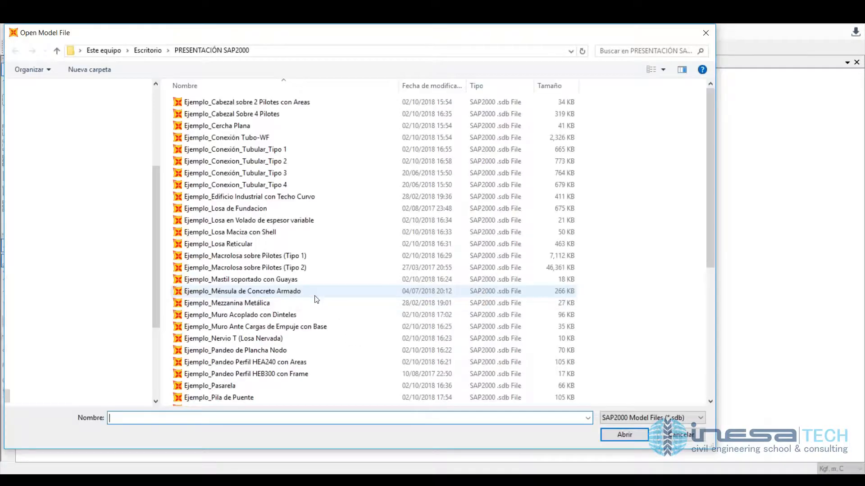
scroll(316, 300, down, 3)
scroll(346, 300, down, 1)
click(315, 341)
click(626, 434)
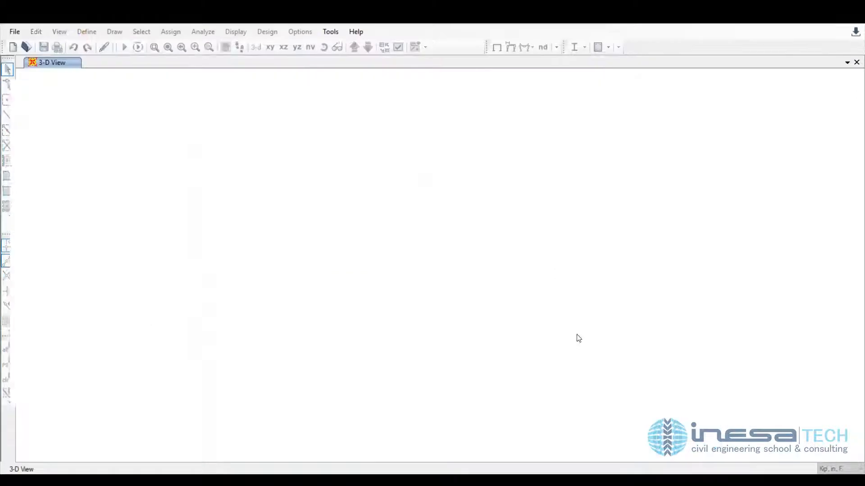
- Inspect the beam and its tendon in the X-Z plane at Y=0 and in 3D
click(297, 46)
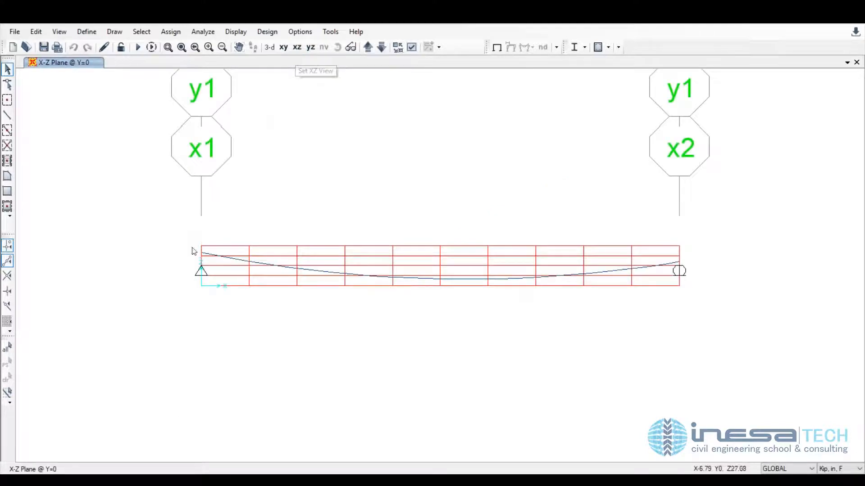
click(270, 48)
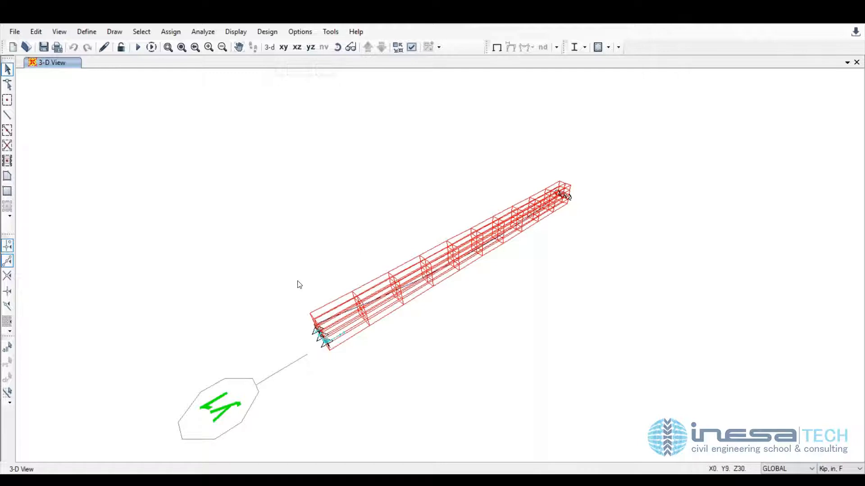
click(297, 47)
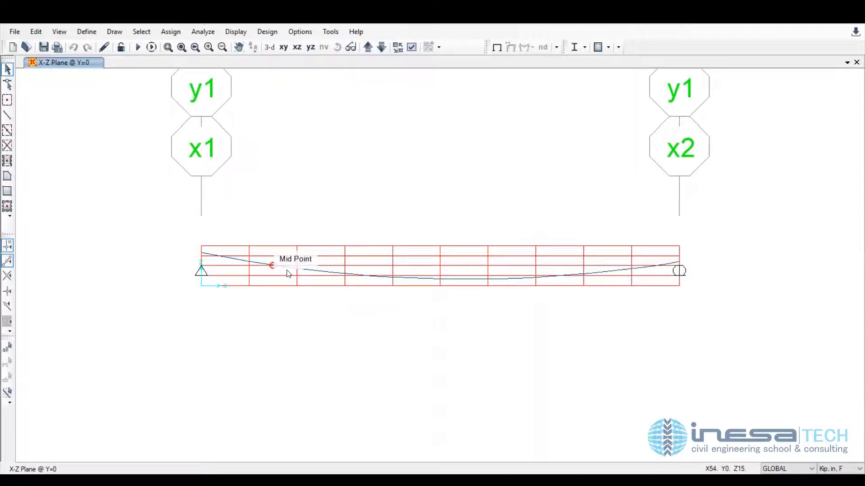
- Review the parabolic layout data and section assignment of the beam's tendon without changing them
ctrl+click(315, 272)
click(438, 317)
scroll(316, 272, up, 2)
right_click(316, 268)
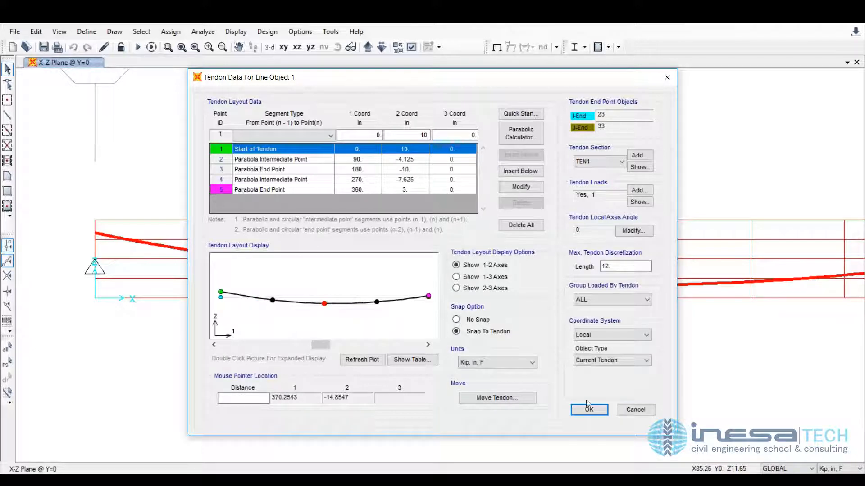
click(635, 410)
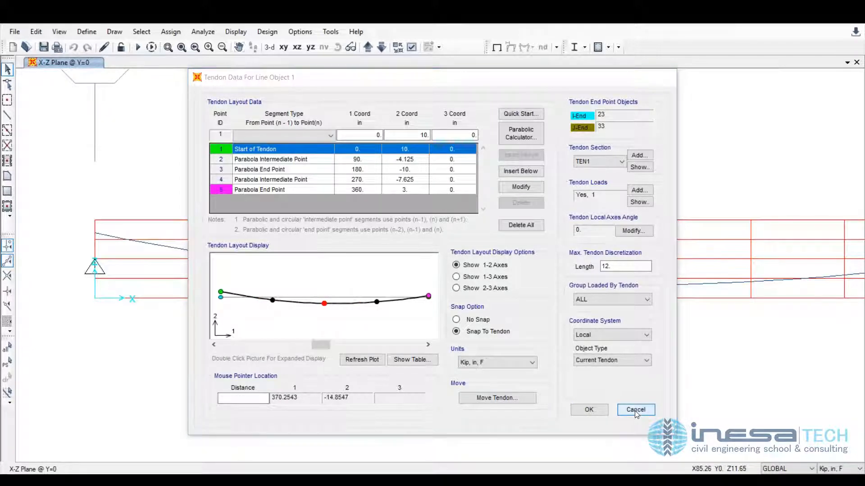
- Restore the full view of the beam and run the analysis
click(181, 47)
click(138, 47)
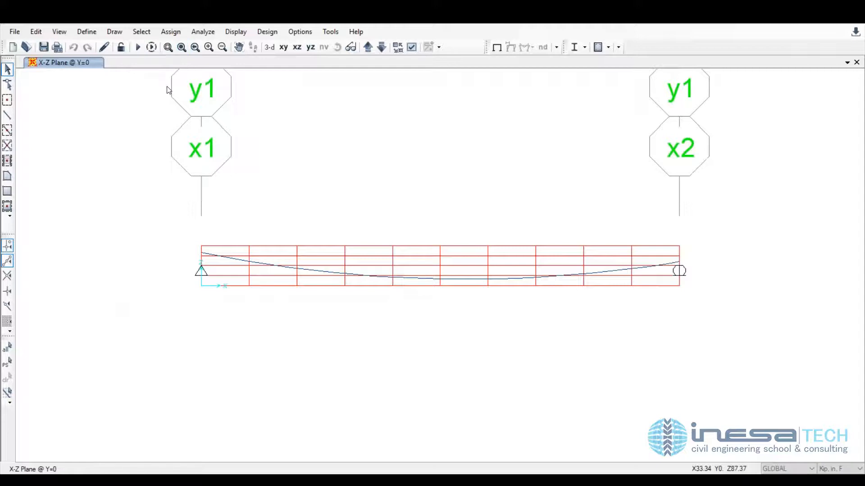
click(562, 314)
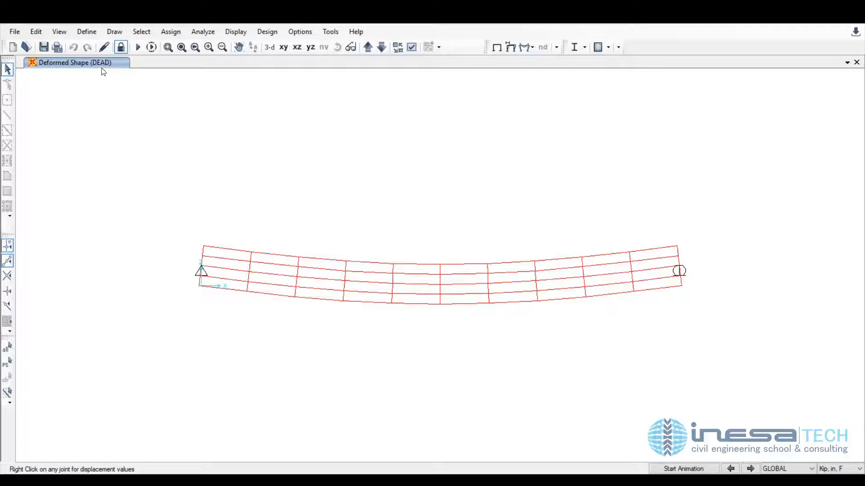
- Display the beam's deformed shape for the PRE load case
click(236, 32)
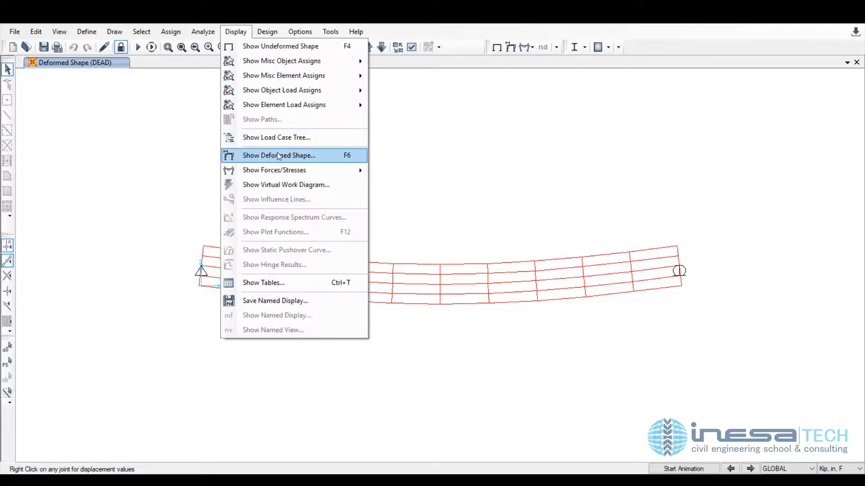
click(277, 155)
click(427, 72)
click(426, 96)
click(481, 398)
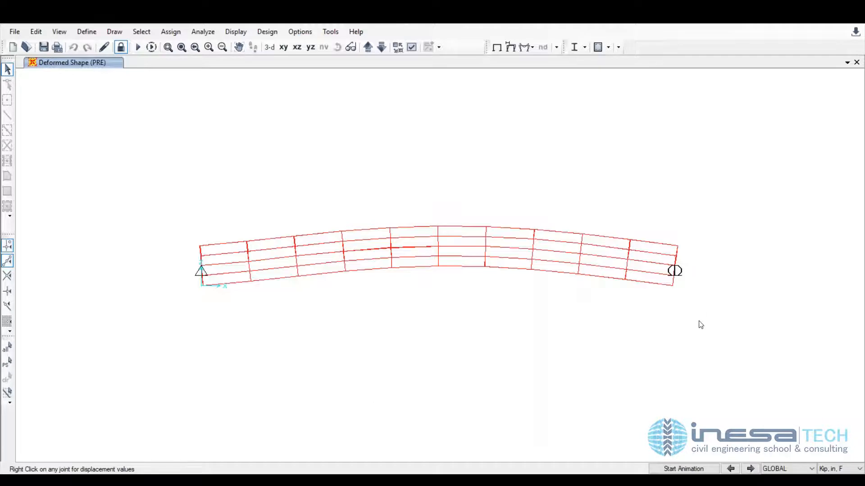
- Show the beam in 3D with S11 solid stress contours for the PRE load case
click(272, 45)
click(235, 32)
mouse_move(293, 170)
click(396, 259)
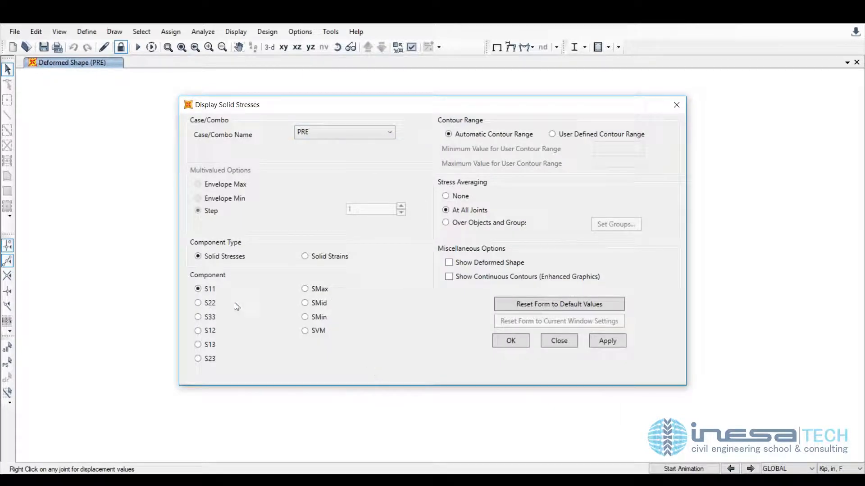
click(600, 342)
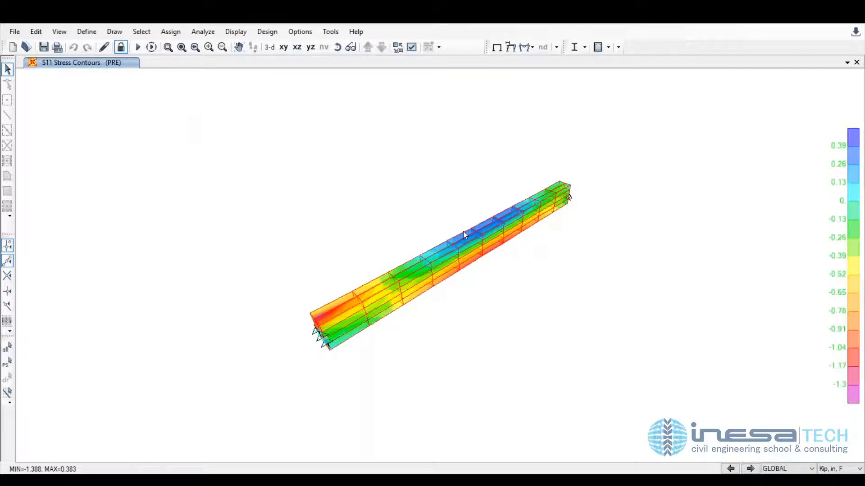
- Display the beam's S11 solid stress contours for the DEAD load case
click(167, 48)
drag(321, 153, 487, 338)
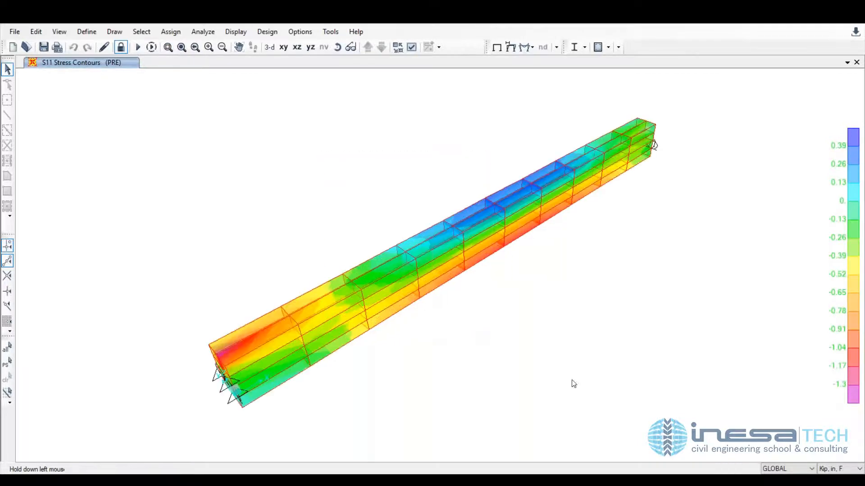
click(231, 31)
mouse_move(325, 169)
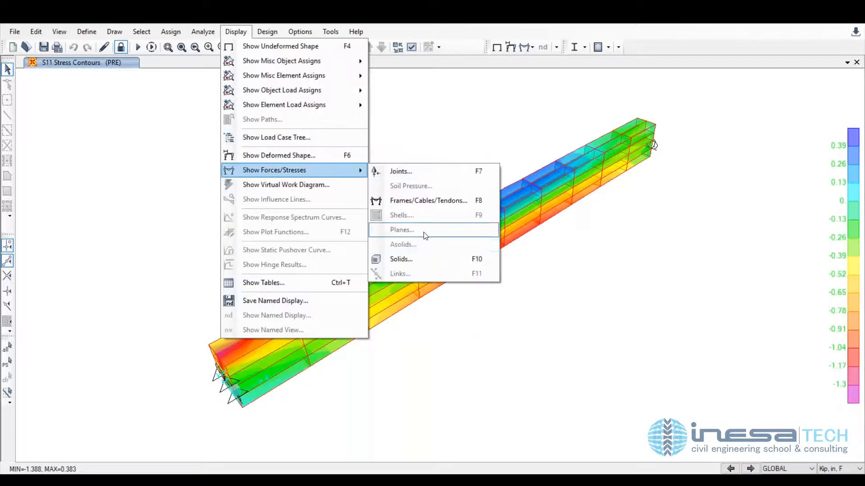
click(415, 256)
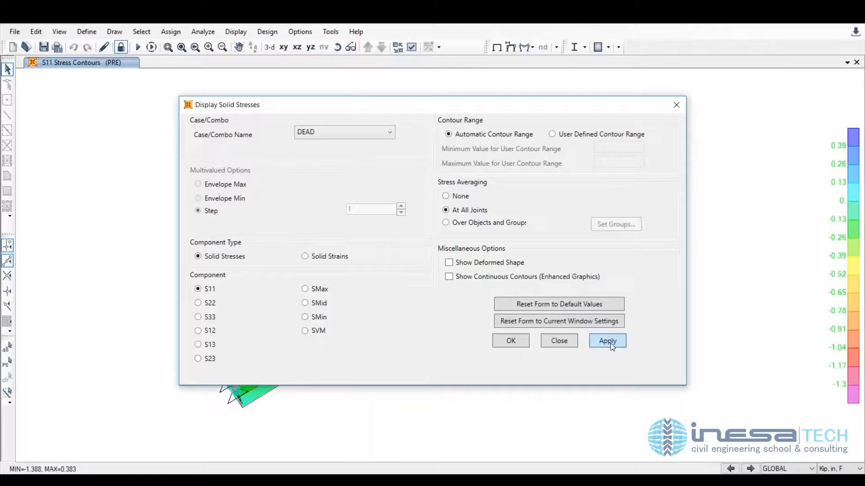
click(609, 342)
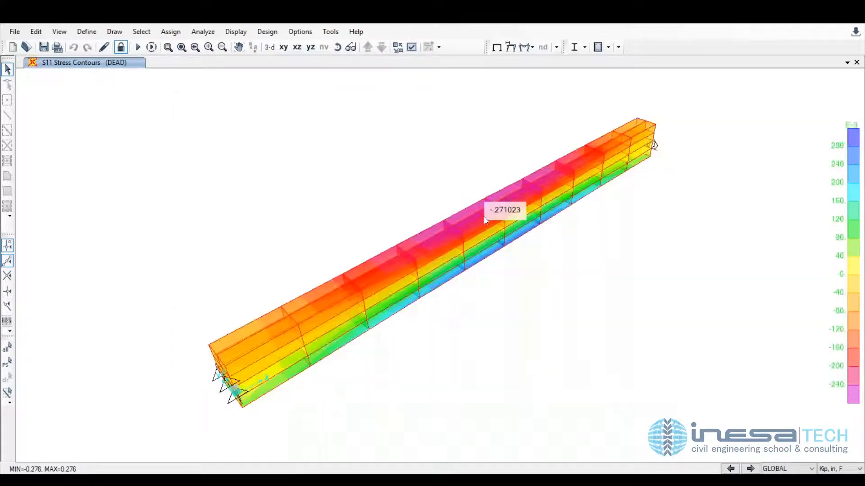
- Display the beam's S11 solid stress contours for the COMB1 combination
click(234, 32)
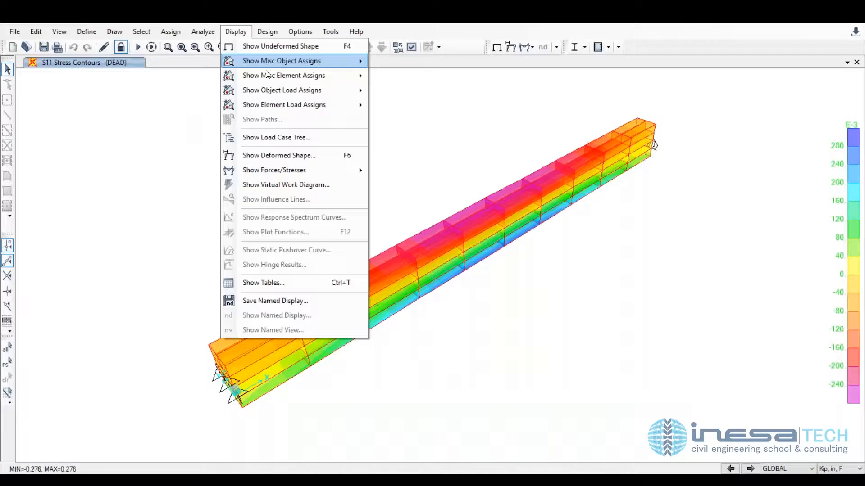
mouse_move(316, 170)
click(400, 260)
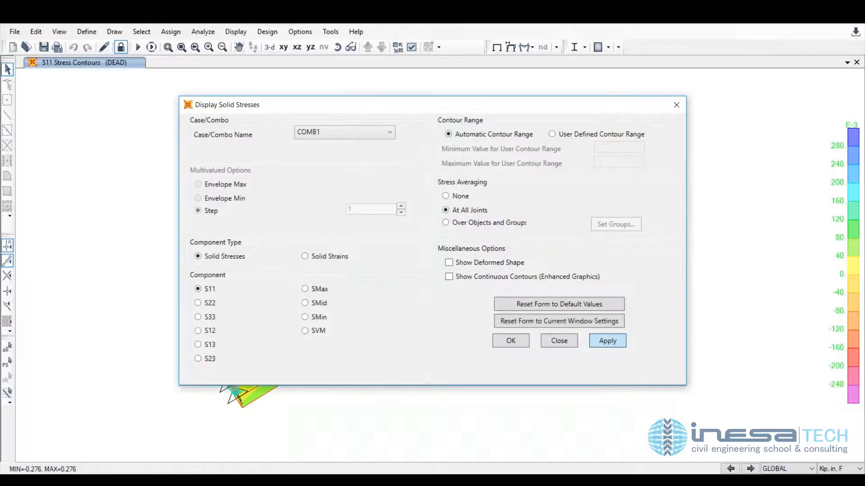
click(603, 342)
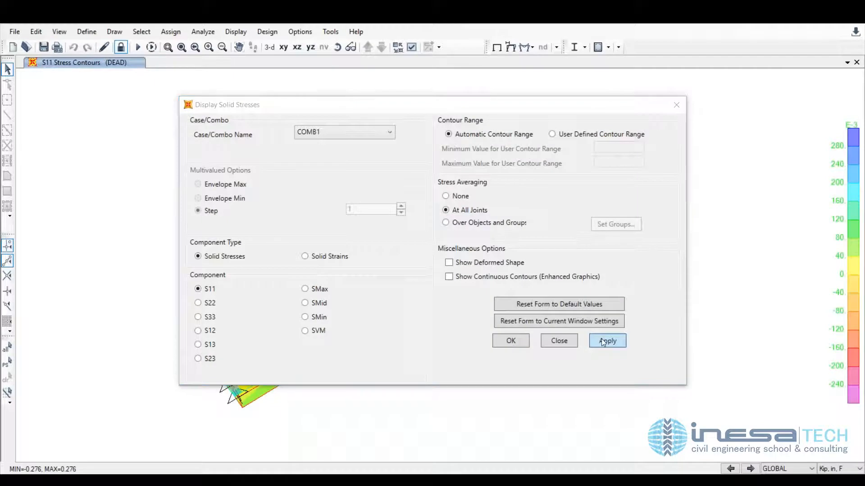
click(559, 341)
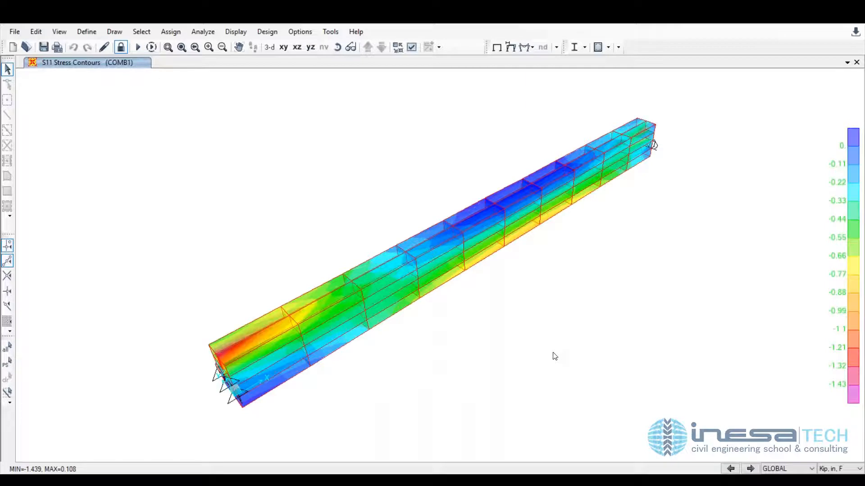
- Return the beam to its undeformed shape and open the model file Ejemplo_Plancha Base HEB400
click(242, 32)
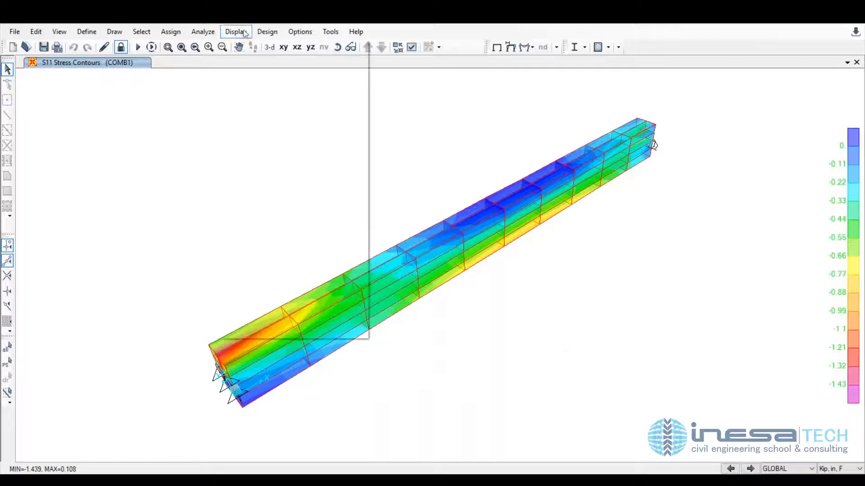
click(253, 45)
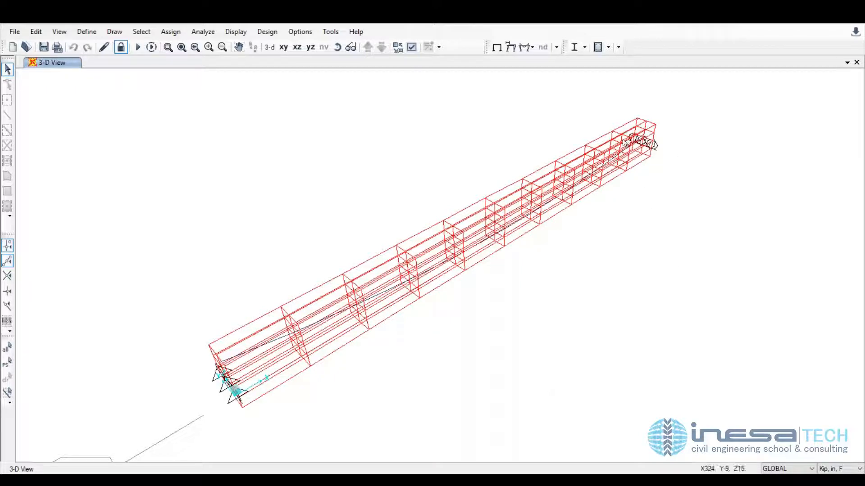
click(15, 32)
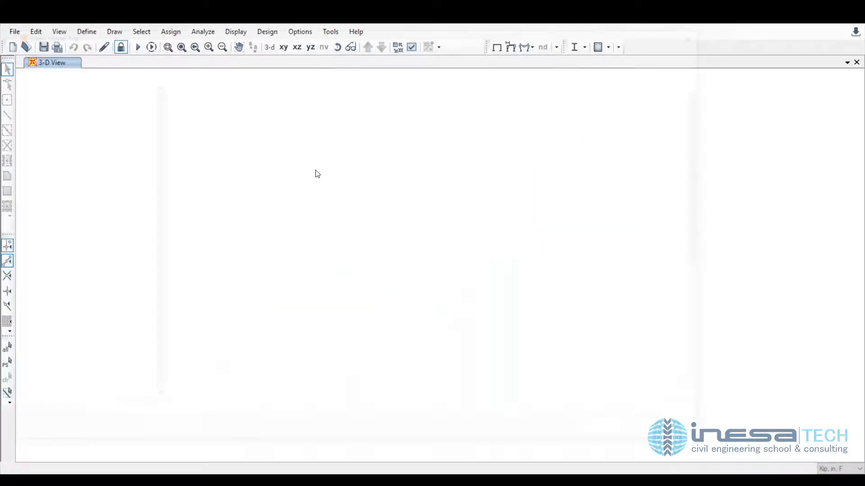
scroll(359, 195, down, 4)
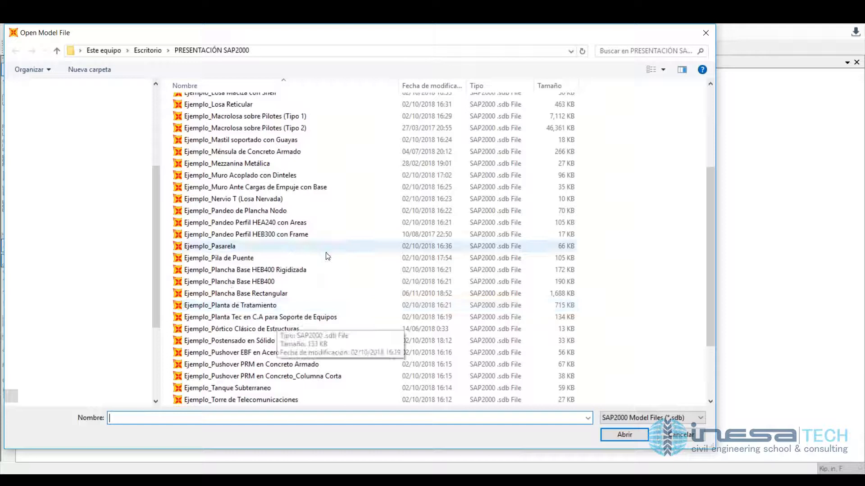
click(328, 281)
click(626, 434)
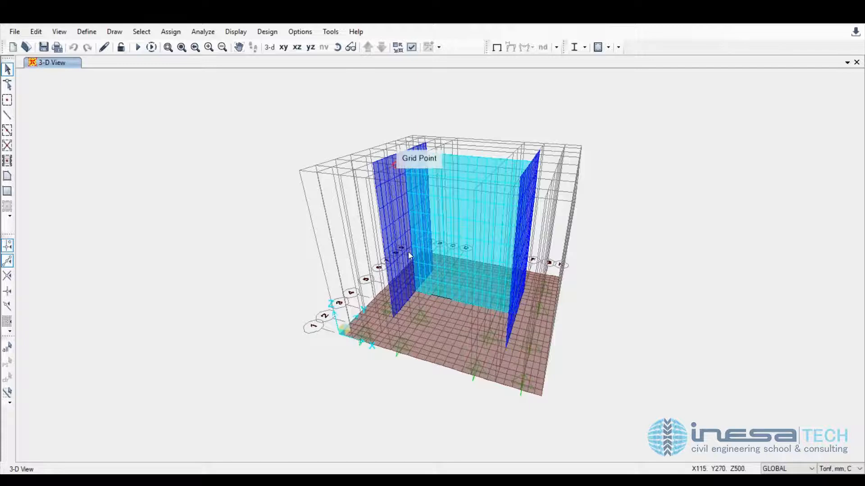
- Run the analysis of the HEB400 base plate model
click(138, 48)
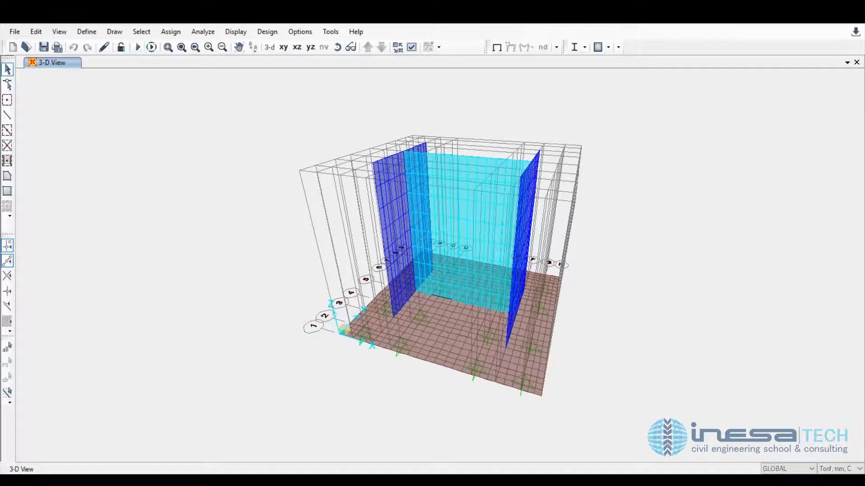
click(554, 311)
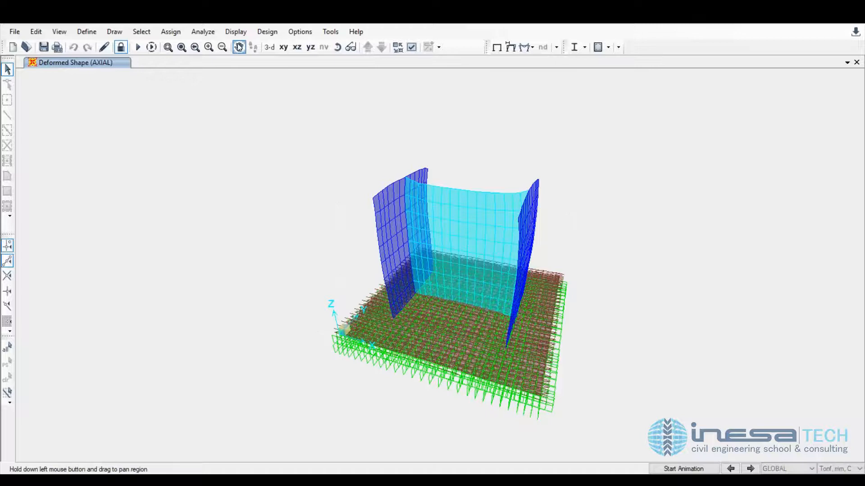
drag(455, 288, 367, 259)
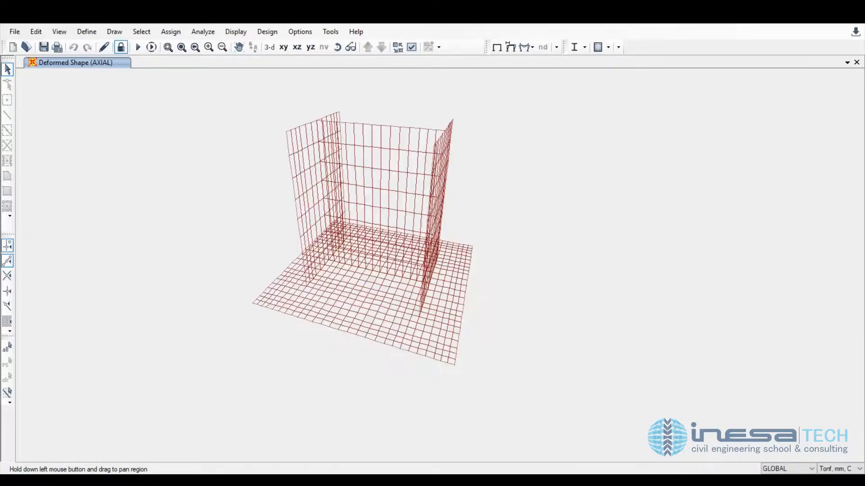
- Display the base plate model's deformed shape for the MOMENTO case at step 1
click(235, 32)
click(296, 155)
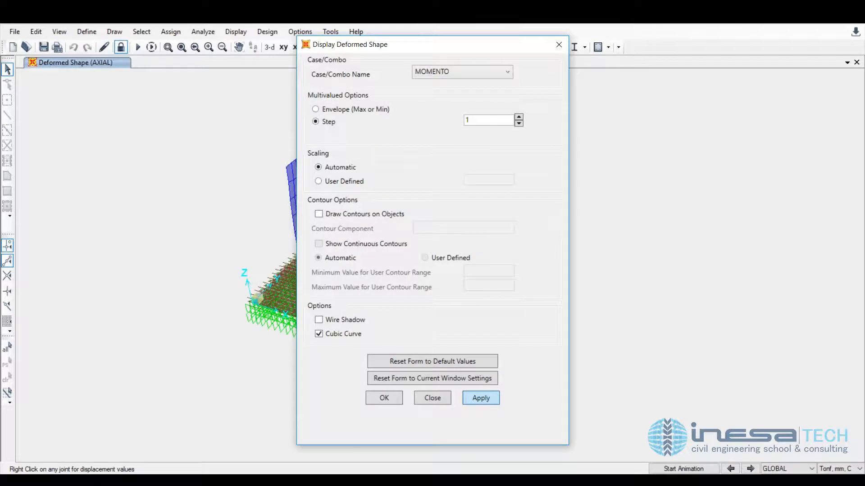
click(478, 399)
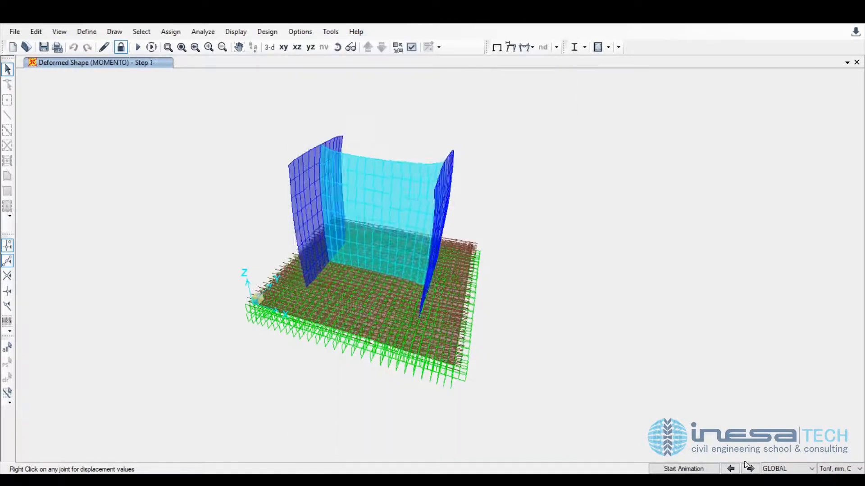
- Advance the MOMENTO deformed shape through its load steps up to step 11, examining the column and plate from another angle
click(751, 469)
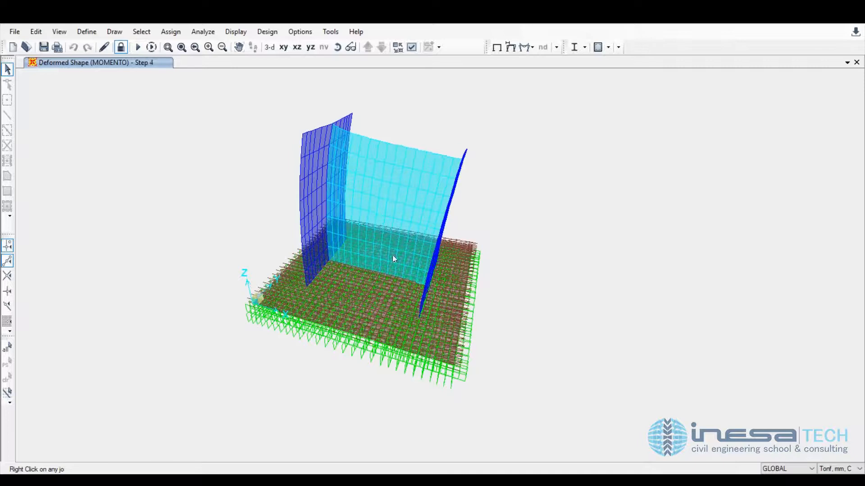
click(751, 469)
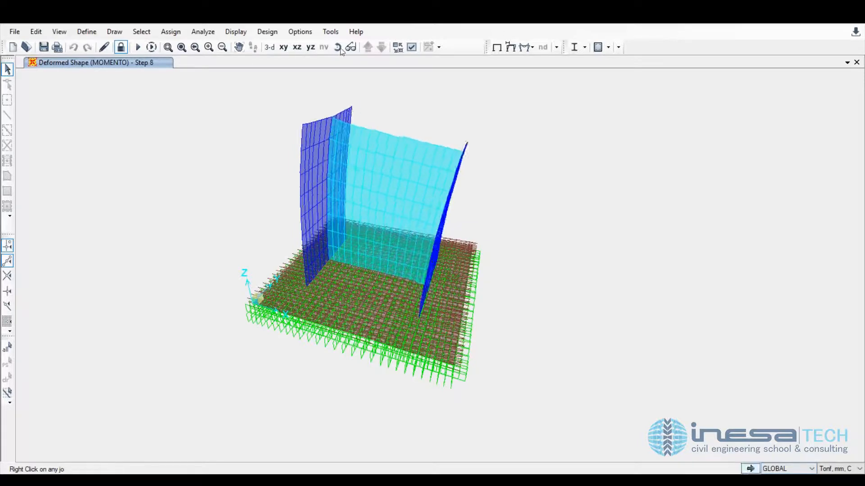
shift+middle_drag(288, 393, 416, 400)
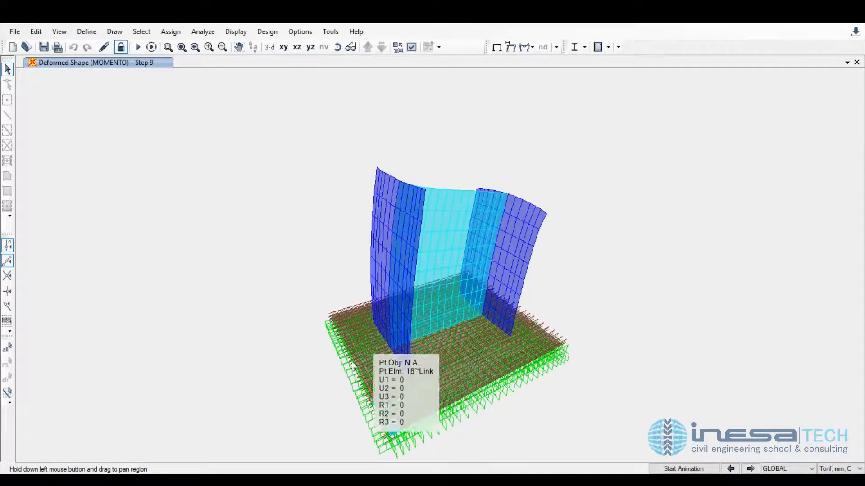
click(750, 469)
click(750, 469)
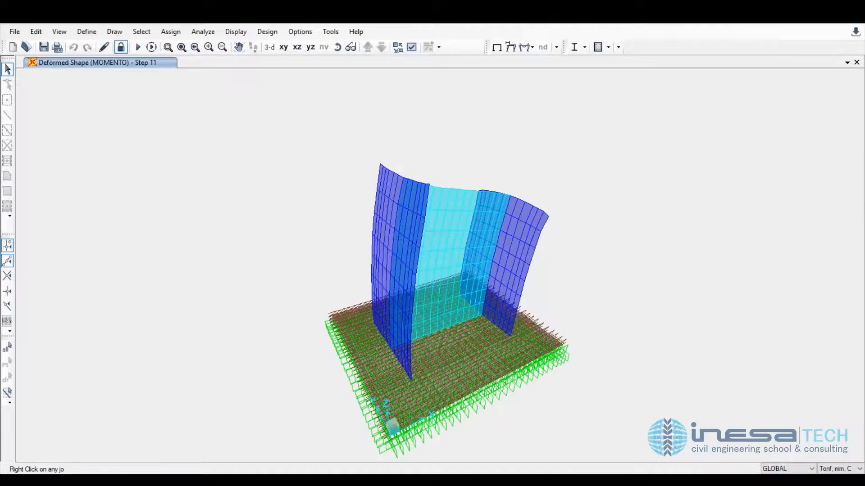
click(239, 47)
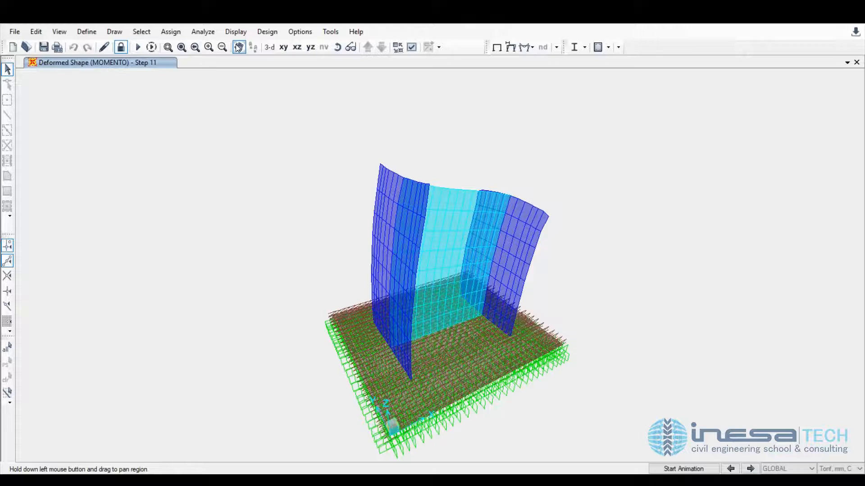
drag(432, 252, 391, 214)
click(750, 469)
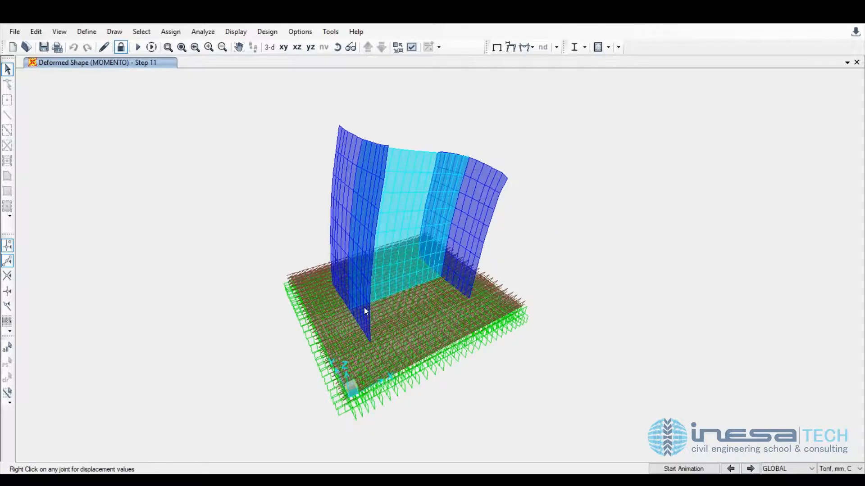
- Display the shell resultant MMax diagram for the MOMENTO case at step 11
click(235, 31)
mouse_move(304, 168)
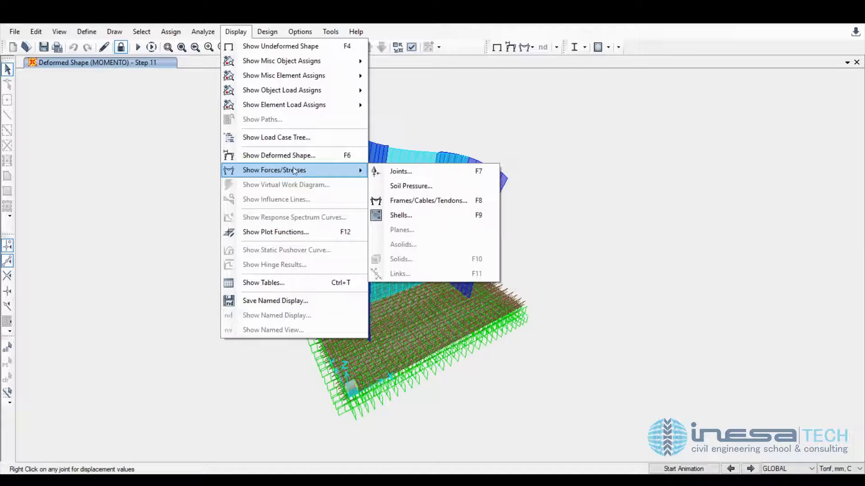
click(414, 216)
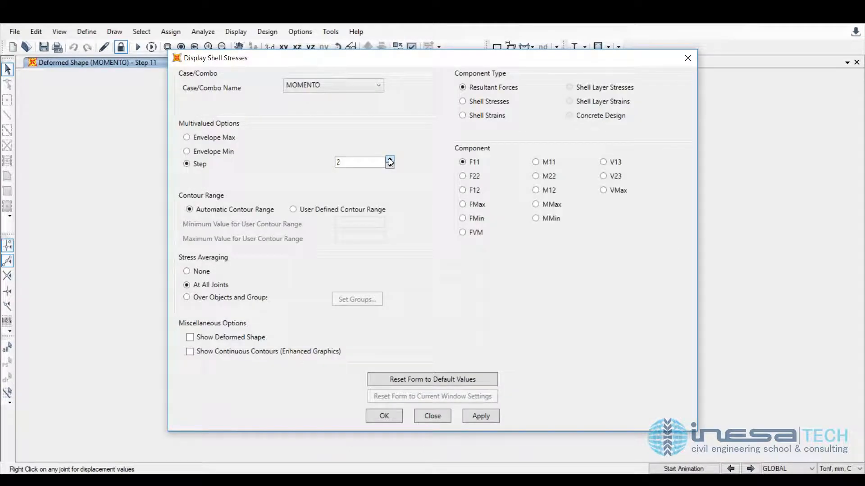
click(388, 158)
click(389, 159)
click(388, 158)
click(388, 159)
click(388, 158)
click(388, 158)
click(389, 159)
click(536, 205)
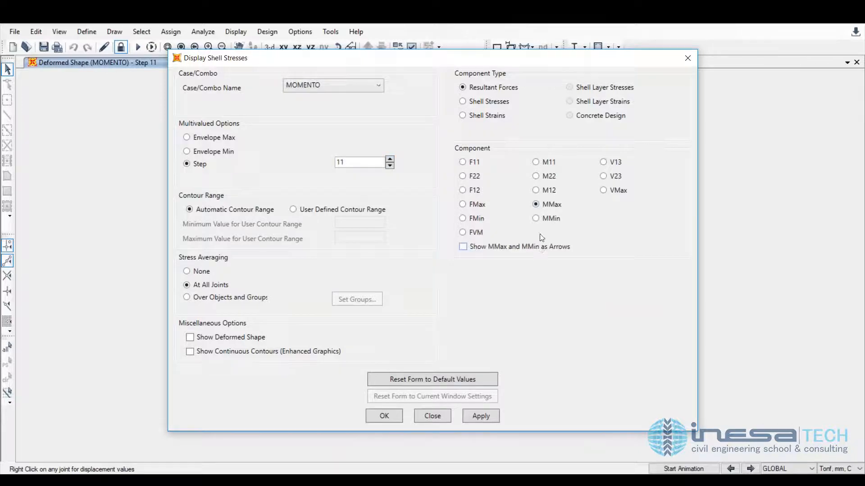
click(481, 416)
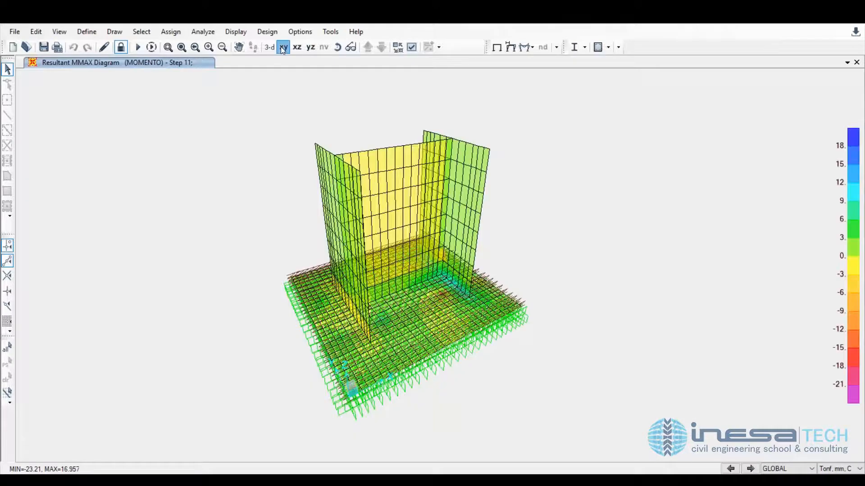
- Show the plate's MMax diagram in the XY plane and change the units to Kgf, m, C
click(282, 48)
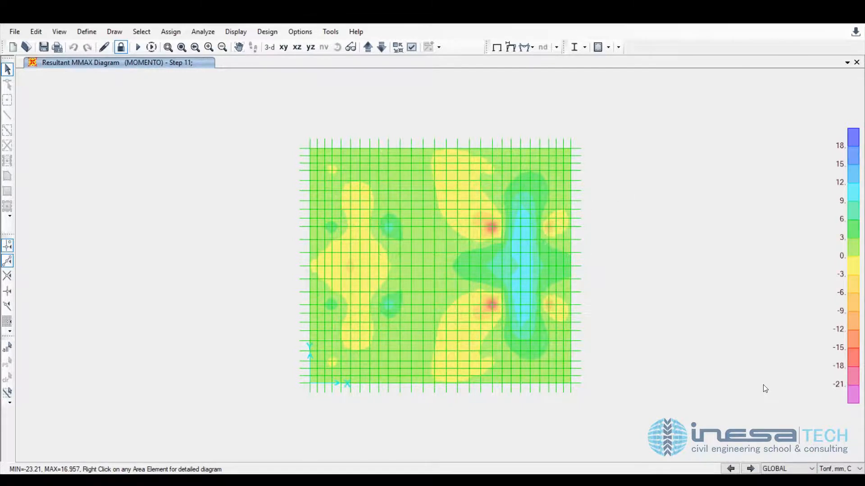
click(838, 469)
click(832, 401)
mouse_move(518, 256)
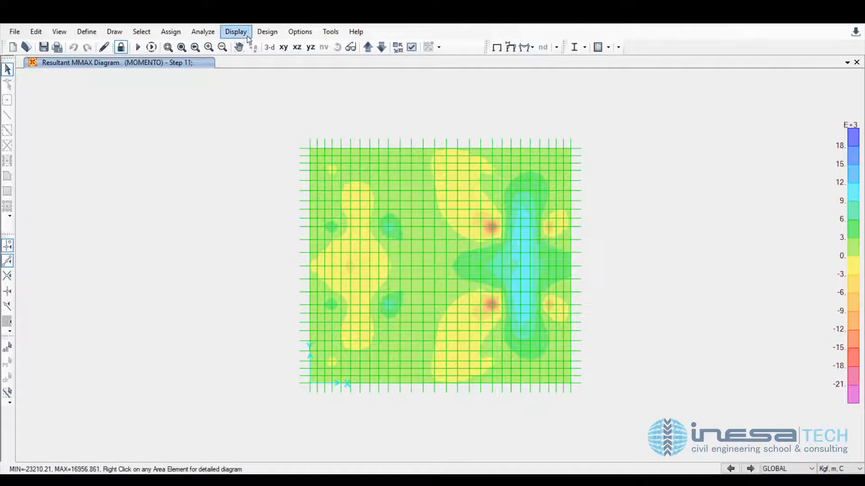
- Apply a user-defined contour range of 0 to 6000 kgf-m/m to the MMax diagram and show the model in 3D
click(235, 32)
mouse_move(282, 169)
click(400, 215)
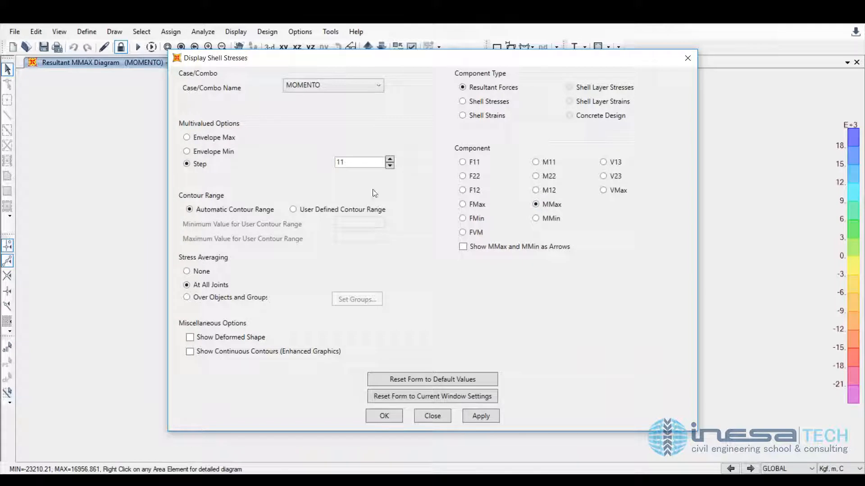
click(307, 209)
double_click(339, 237)
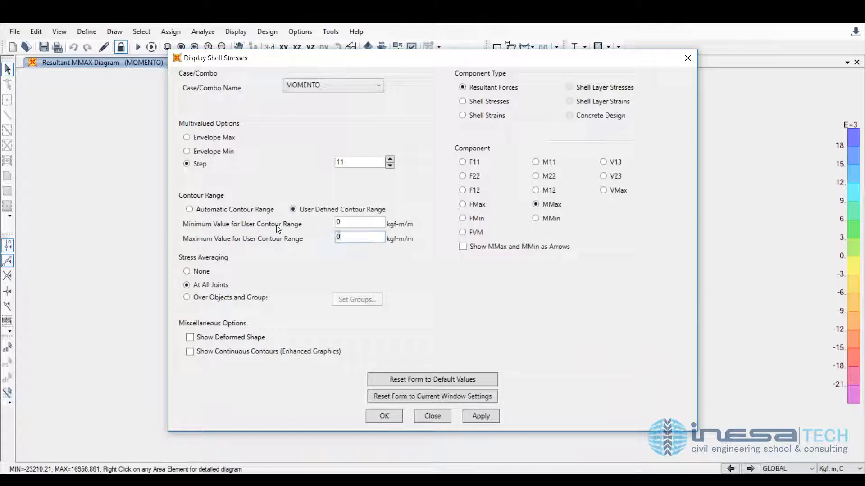
text(6000)
click(488, 415)
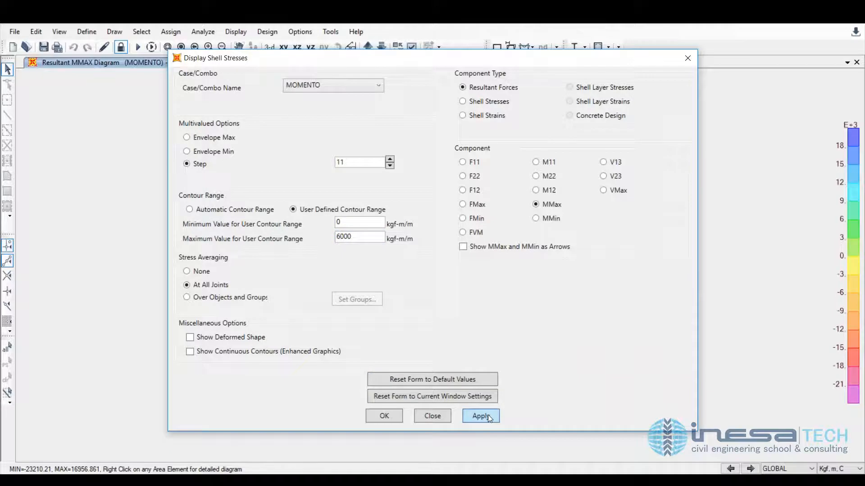
click(433, 415)
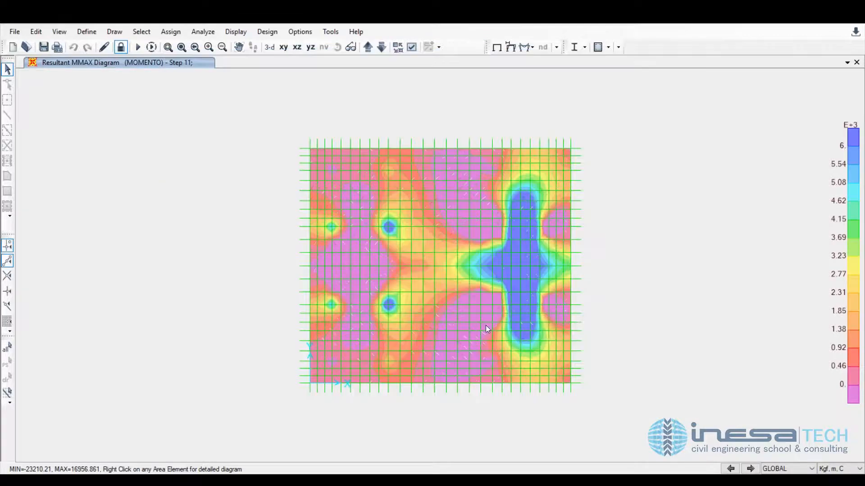
click(270, 48)
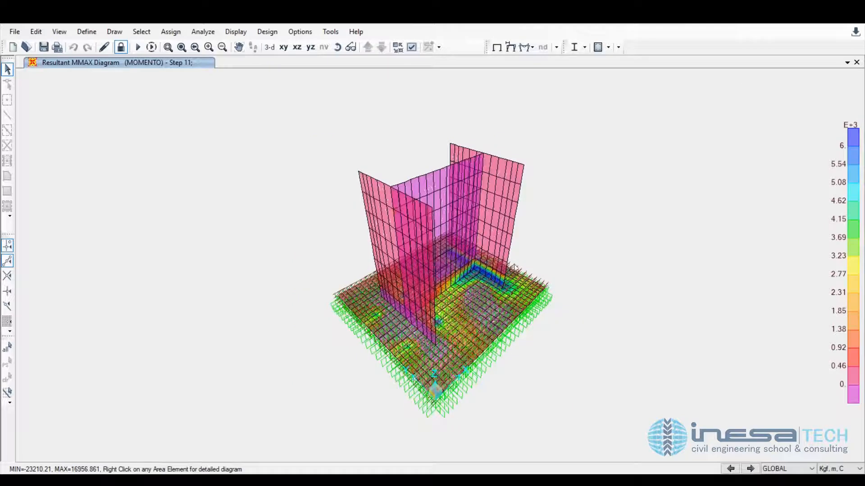
- Examine the MMax contours on the plate around the column flange in a close 3D view
click(340, 48)
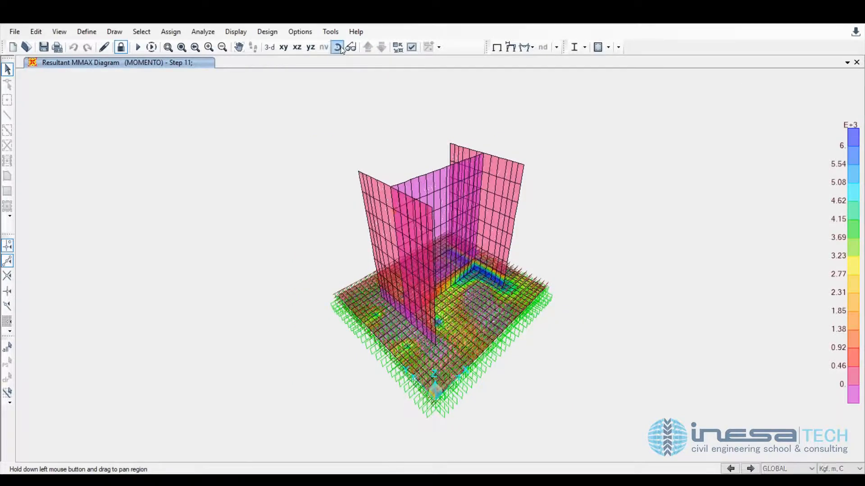
drag(518, 265, 396, 214)
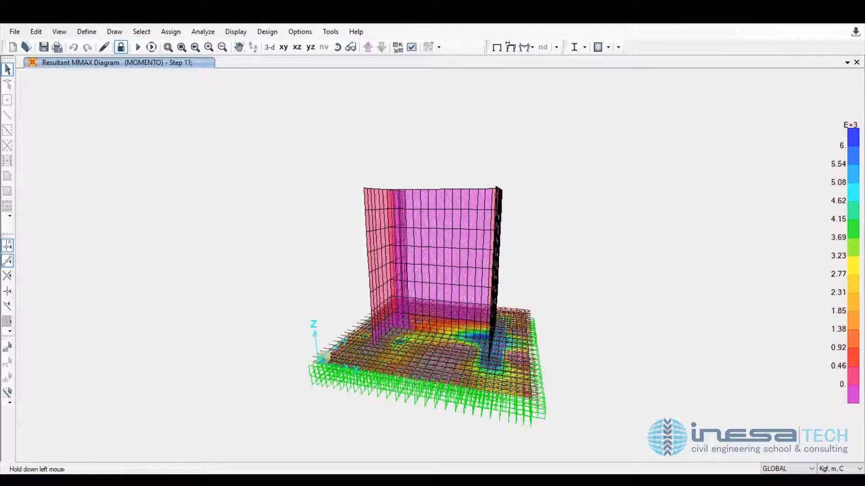
drag(542, 393, 425, 302)
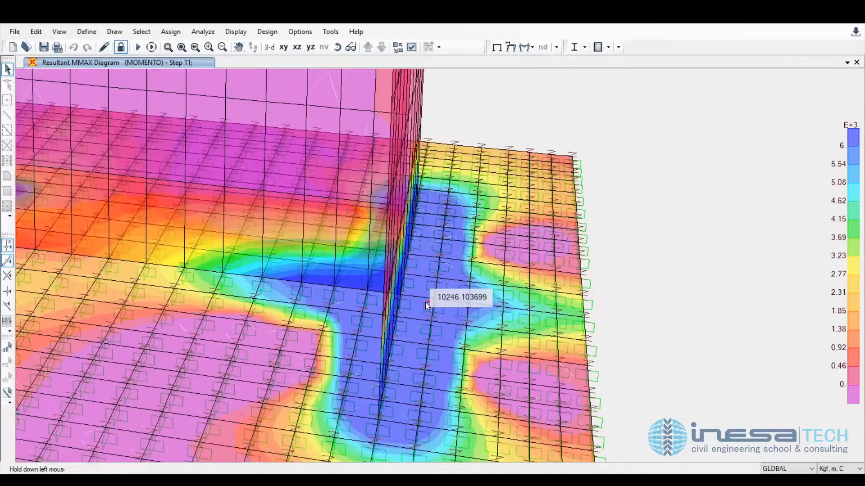
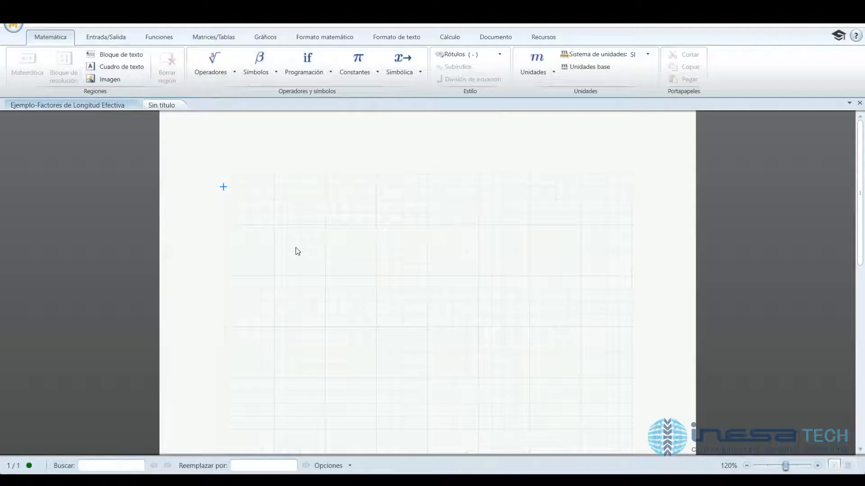
- Capture the MMax diagram view with the Snipping Tool and paste it into the blank Mathcad worksheet
click(298, 251)
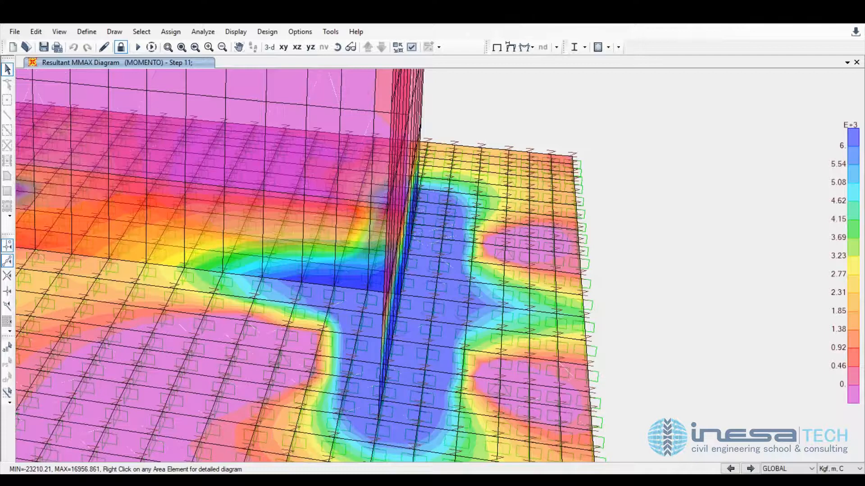
key(super)
text(REC)
click(99, 207)
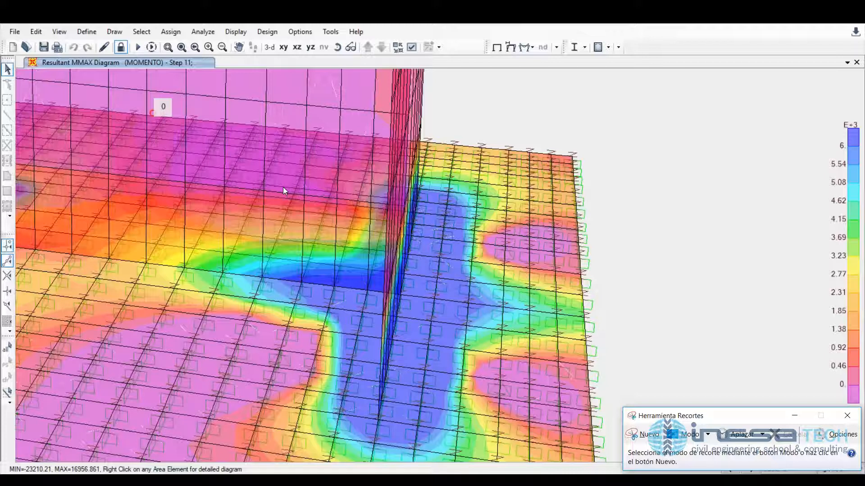
key(ctrl+n)
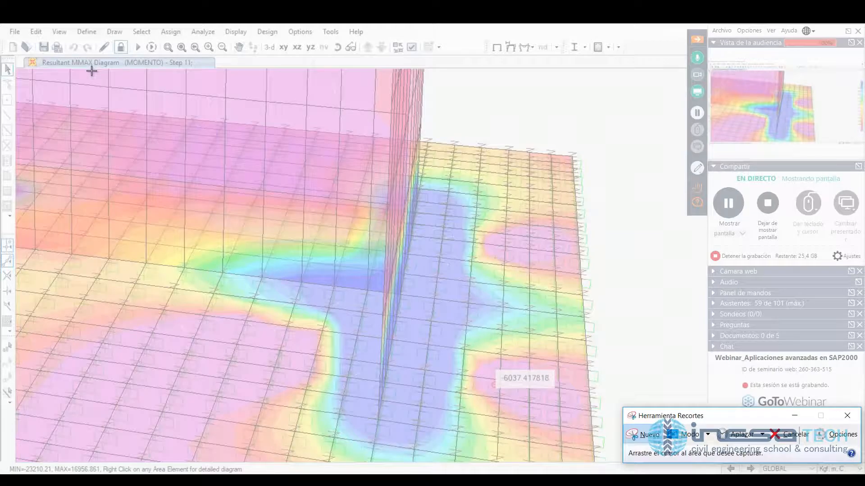
drag(91, 70, 627, 424)
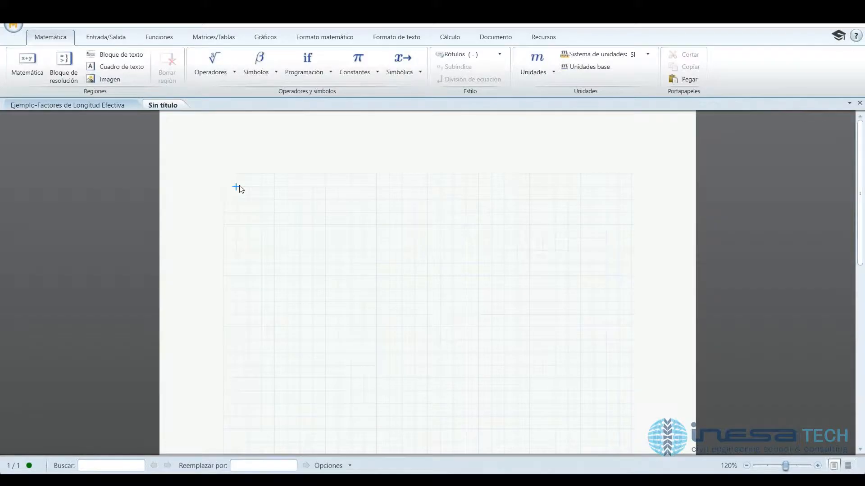
key(ctrl+v)
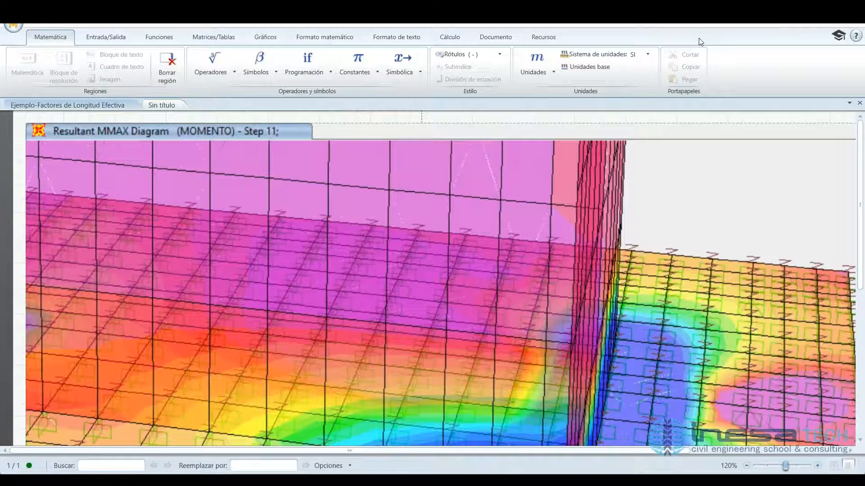
- Show the worksheet in page view at 95% zoom
ctrl+scroll(743, 356, down, 3)
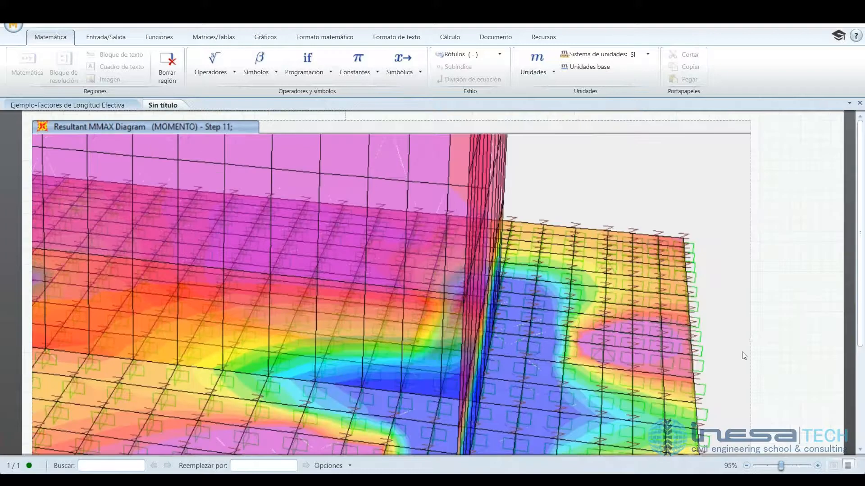
click(495, 37)
click(488, 55)
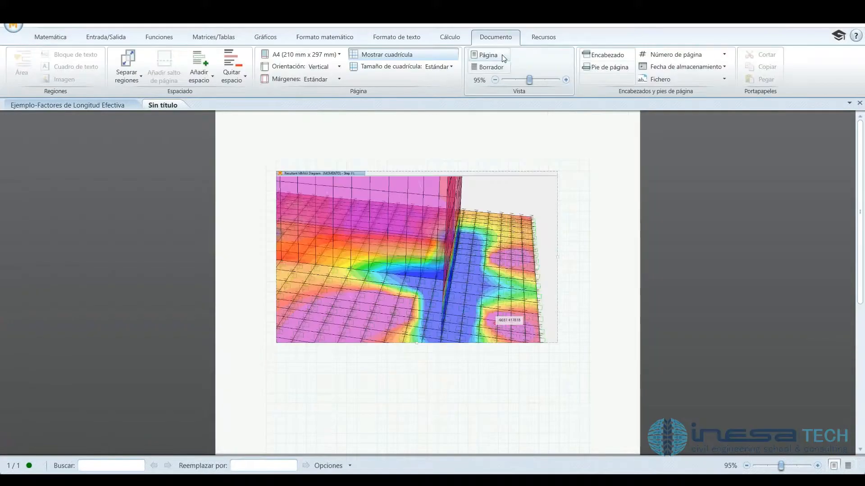
click(504, 58)
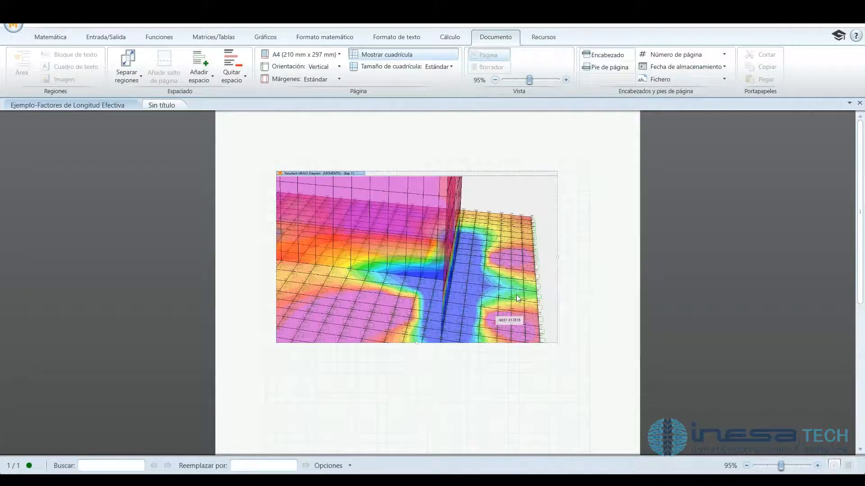
- Define M_u := 10000 kgf·m below the pasted diagram, with u as a subscript
click(306, 373)
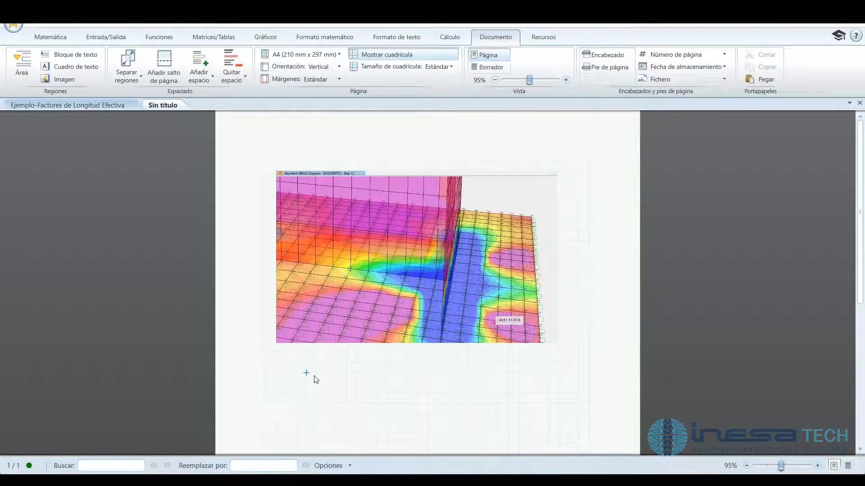
text(m)
key(BackSpace)
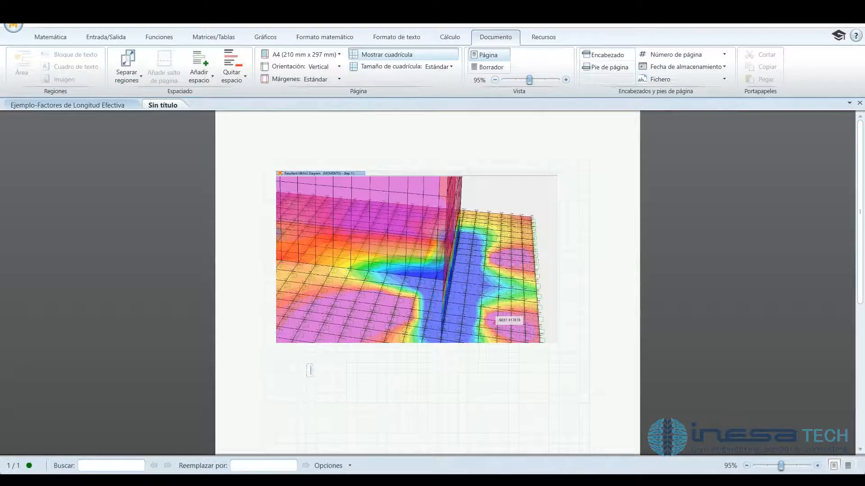
text(M)
key(Caps_Lock)
key(ctrl+minus)
text(u:=)
text(10000)
text(*kgf)
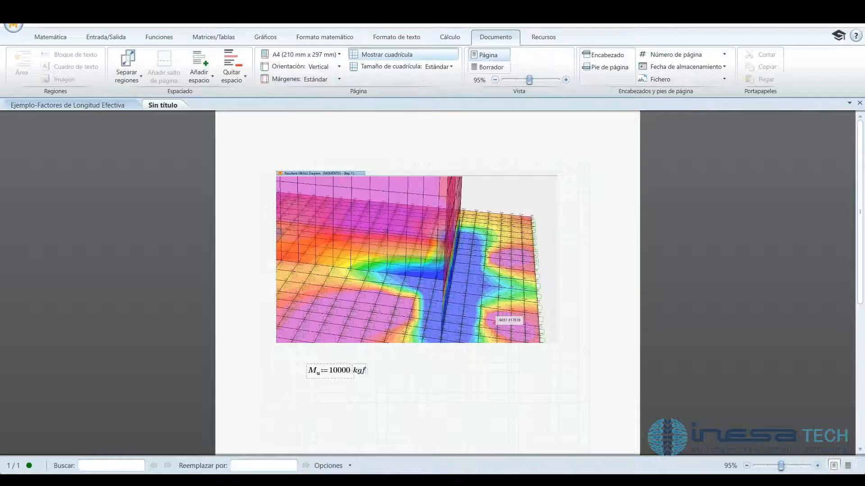
text(*m)
click(357, 405)
- Define F_y := 2500 kgf/cm² below the M_u definition, with y as a subscript
click(314, 403)
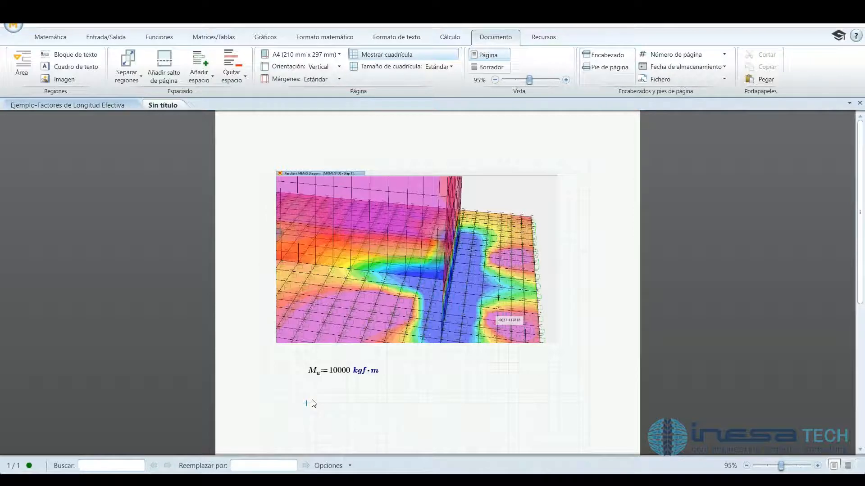
text(F=)
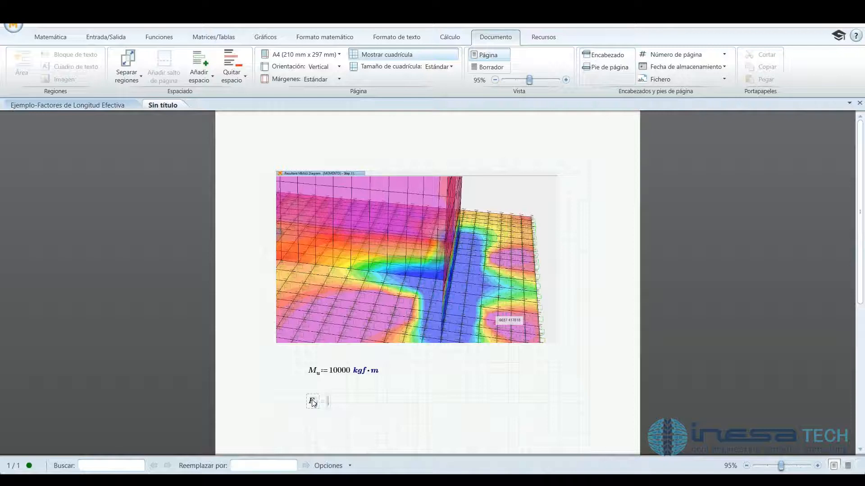
text(:2500kgf/cm)
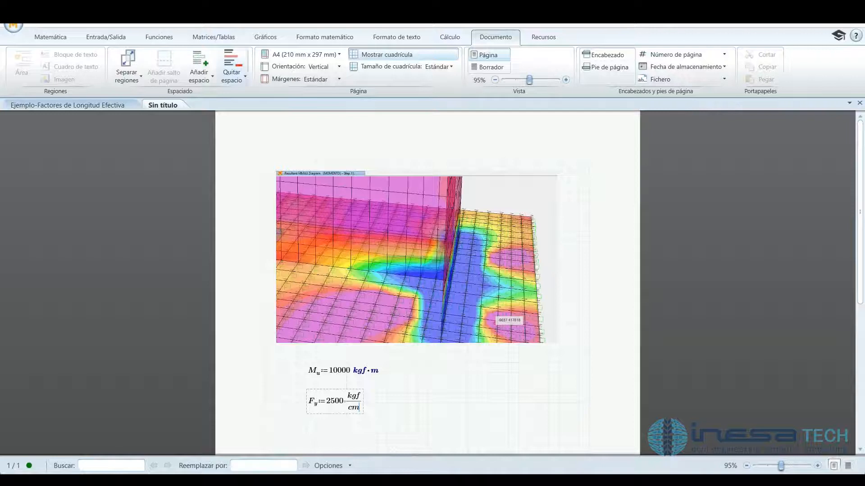
click(318, 38)
click(214, 38)
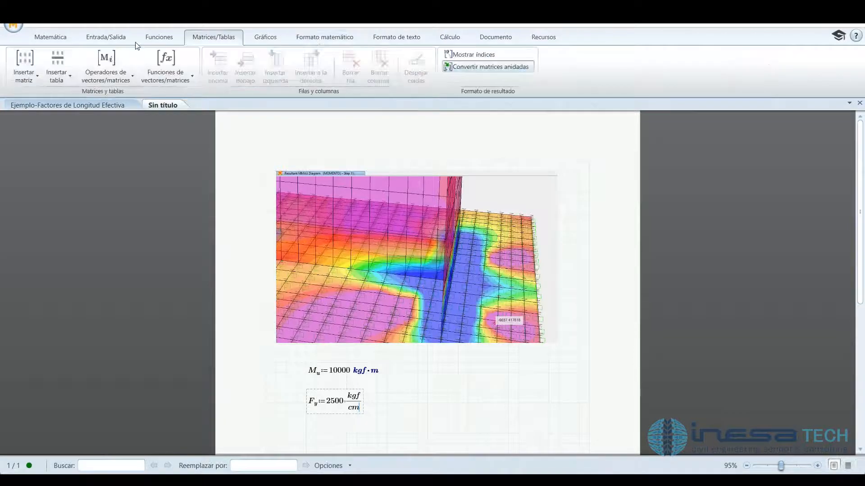
click(56, 38)
click(208, 59)
click(221, 120)
text(2)
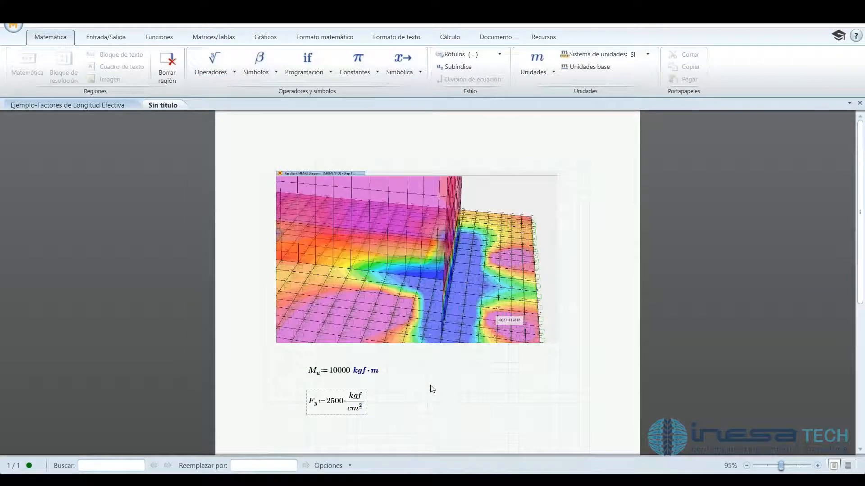
click(431, 389)
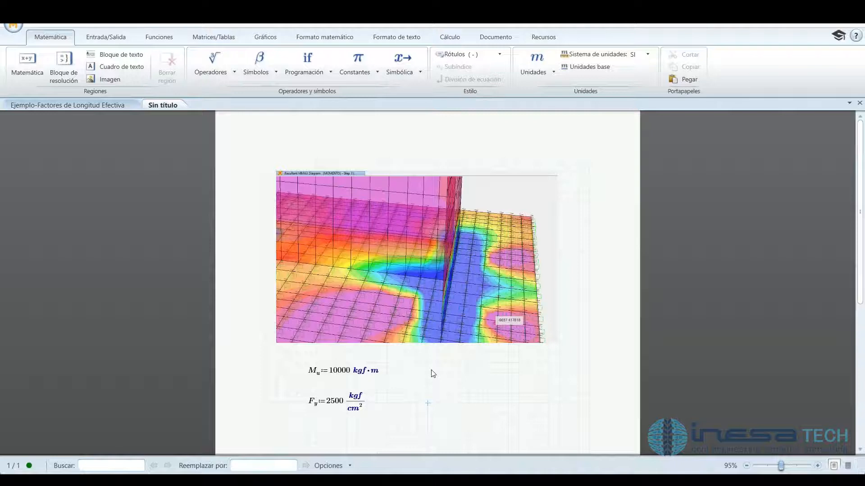
- Define t_req below F_y as the square root of 4·M_u·100
scroll(430, 375, down, 1)
scroll(431, 376, down, 1)
click(317, 399)
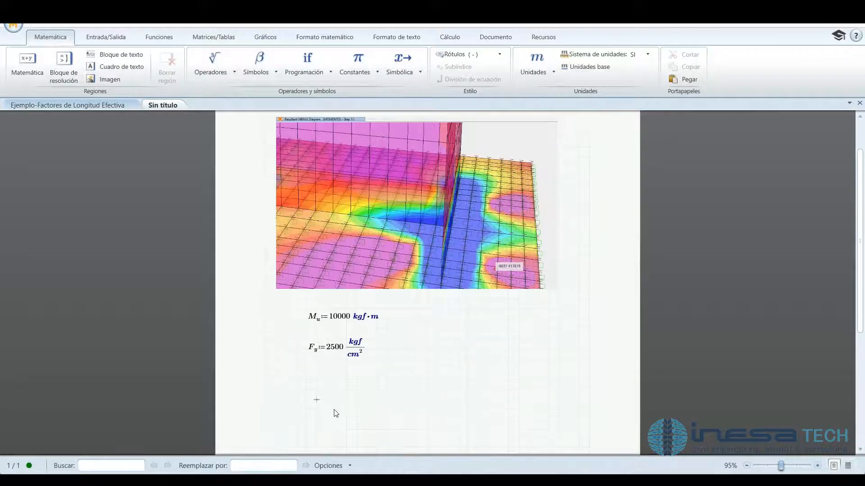
text(t.req:=)
click(214, 74)
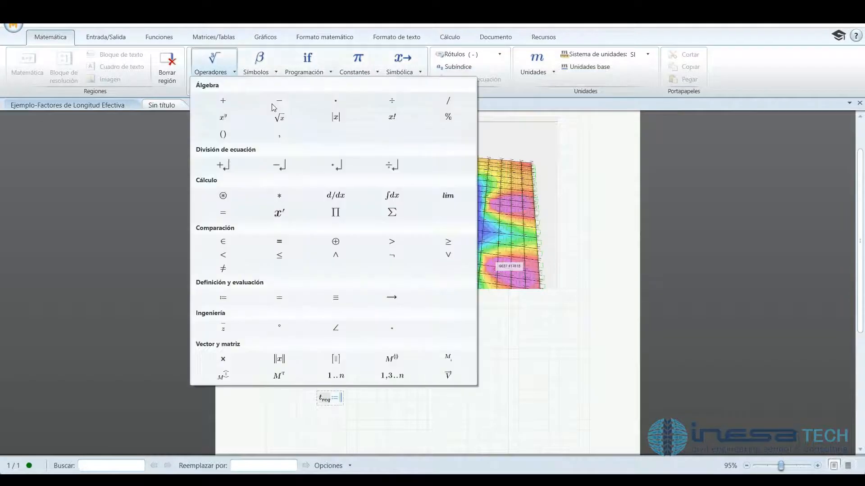
click(284, 122)
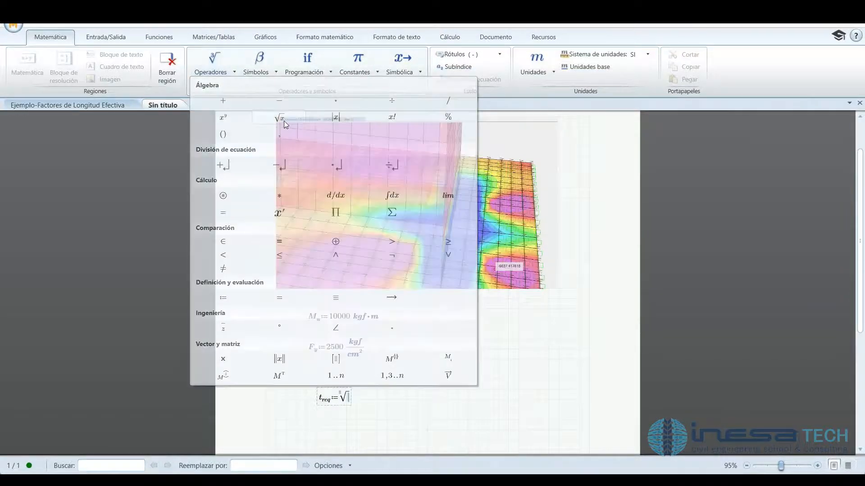
text(4*)
text(M)
text(.u)
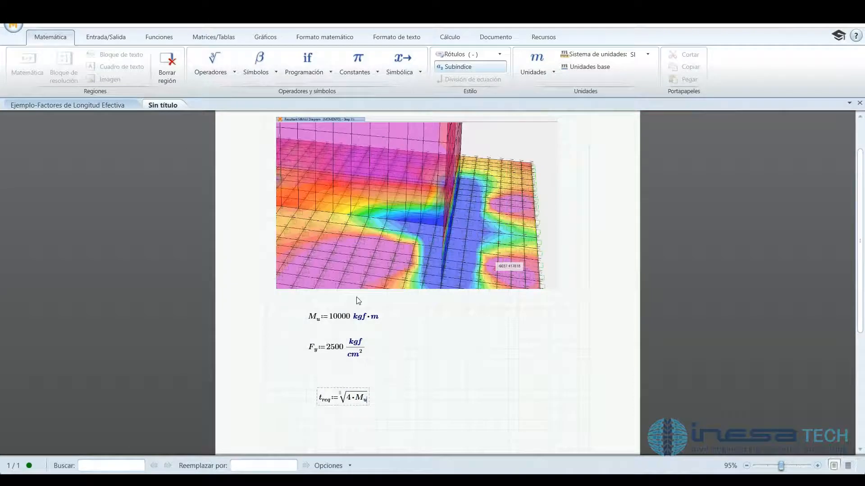
text(*100)
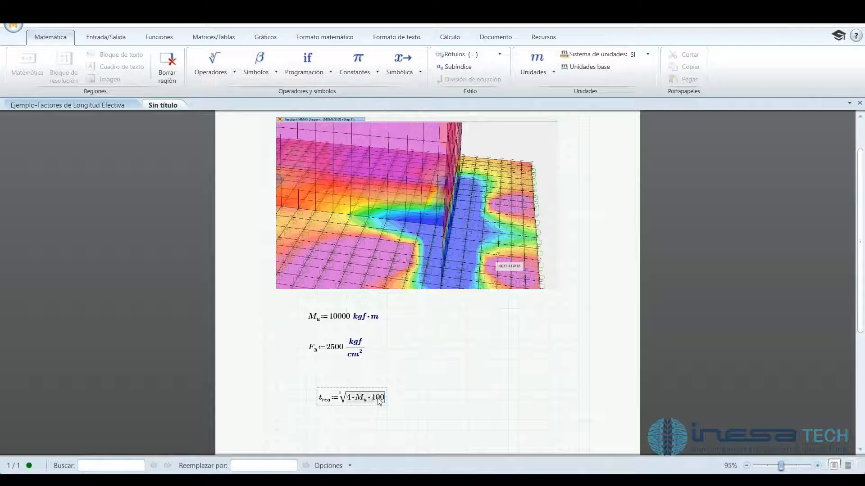
- Divide the expression under the t_req root by 0.9·F_y, reusing the defined F_y variable, and evaluate the result
key(space)
text(/0.9)
text(*)
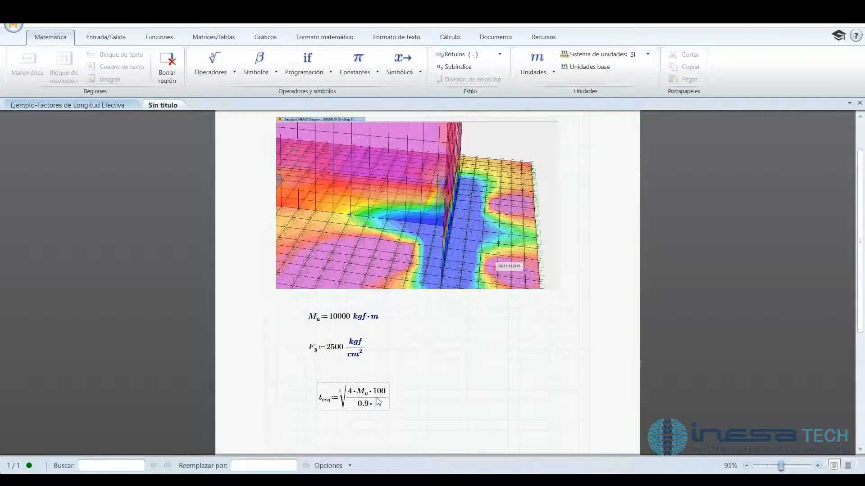
click(311, 349)
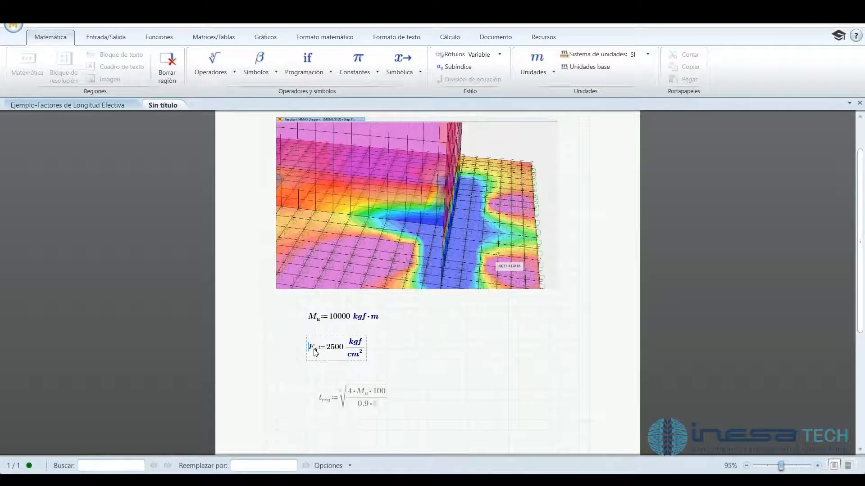
drag(315, 353, 317, 355)
key(ctrl+c)
click(374, 404)
key(ctrl+v)
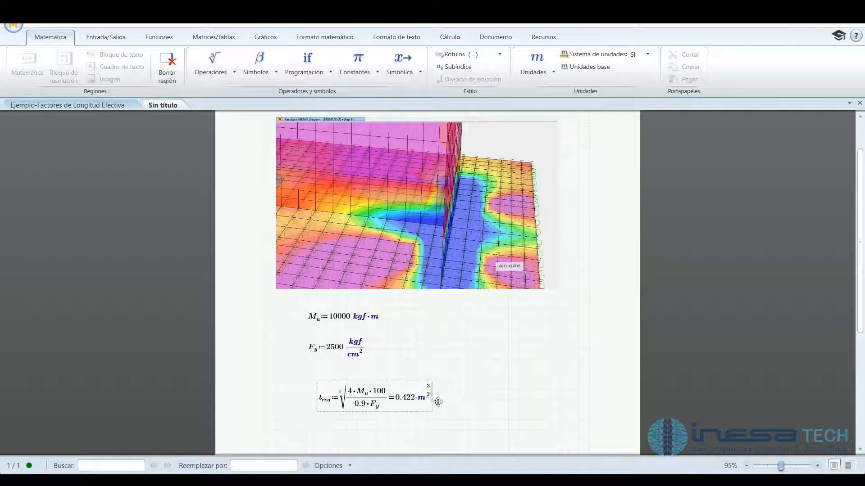
- Change the unit of M_u to kgf·m/m
click(373, 318)
text(/m)
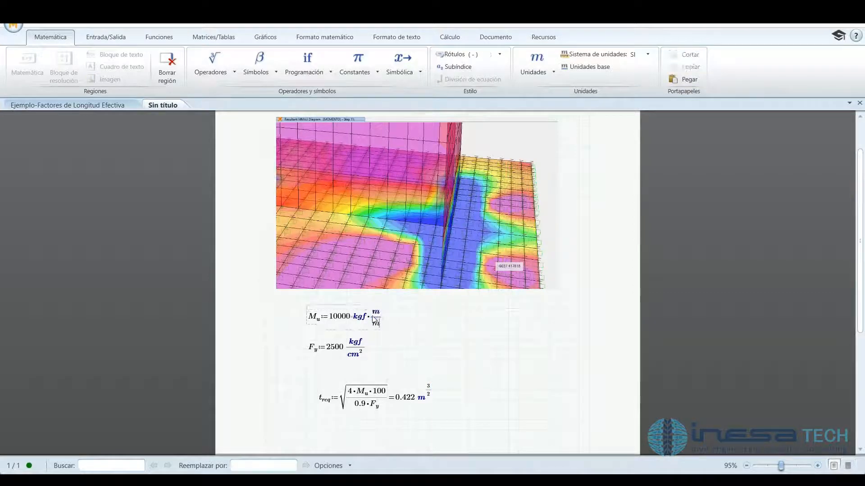
click(418, 329)
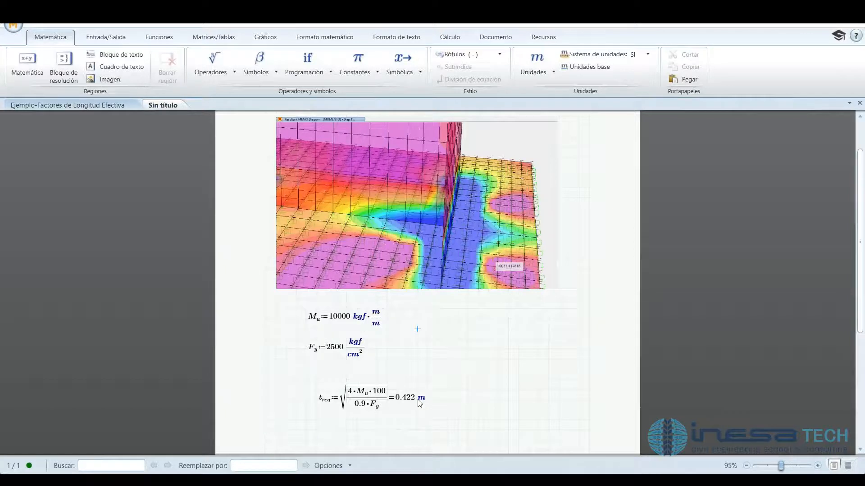
- Display the t_req result in mm
click(419, 400)
click(419, 401)
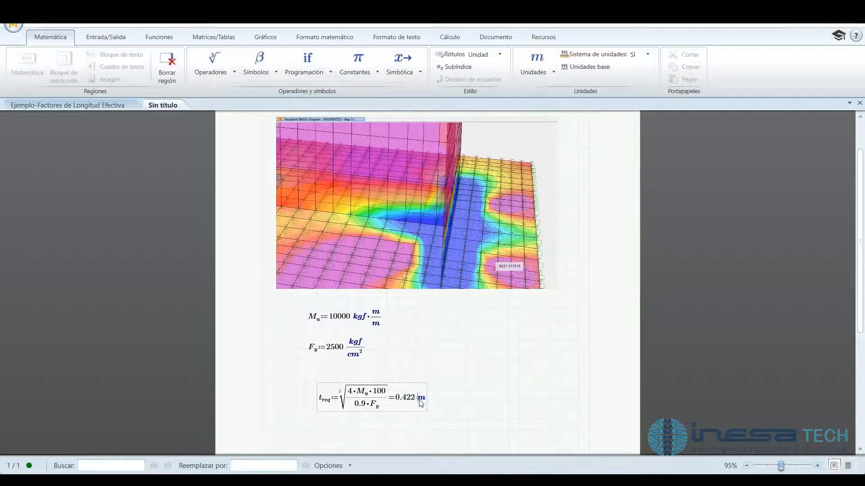
text(m)
click(467, 392)
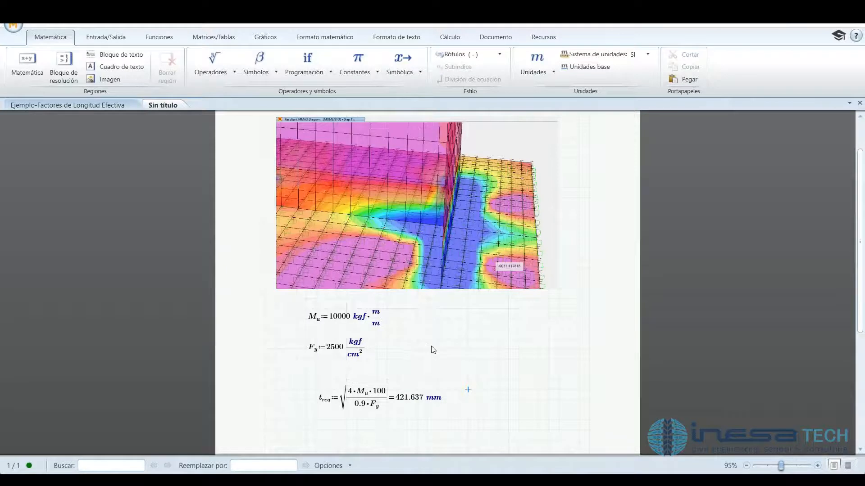
- Change the factor 100 under the t_req root to 10
scroll(433, 350, down, 1)
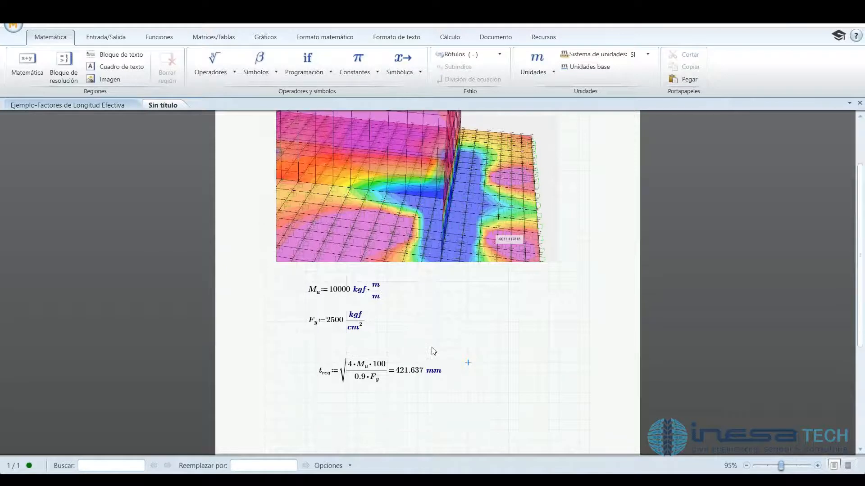
click(386, 367)
key(BackSpace)
click(408, 334)
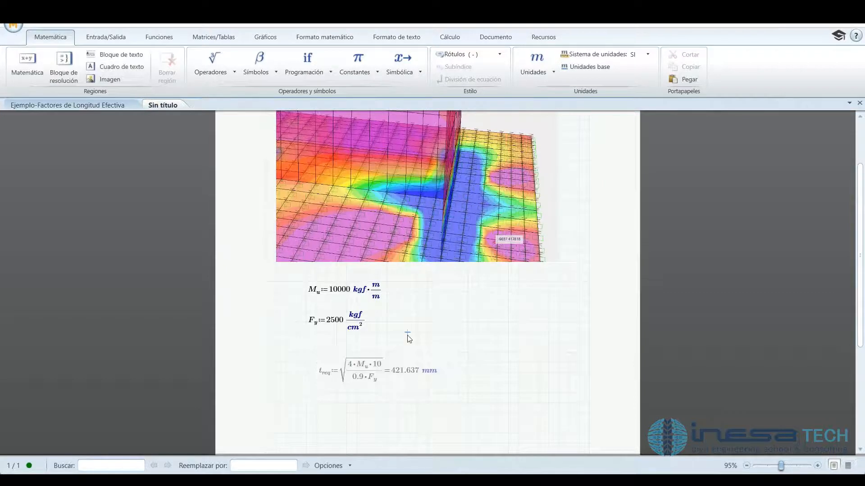
- Remove the factor 10 from the numerator under the t_req root and re-evaluate the result
click(382, 367)
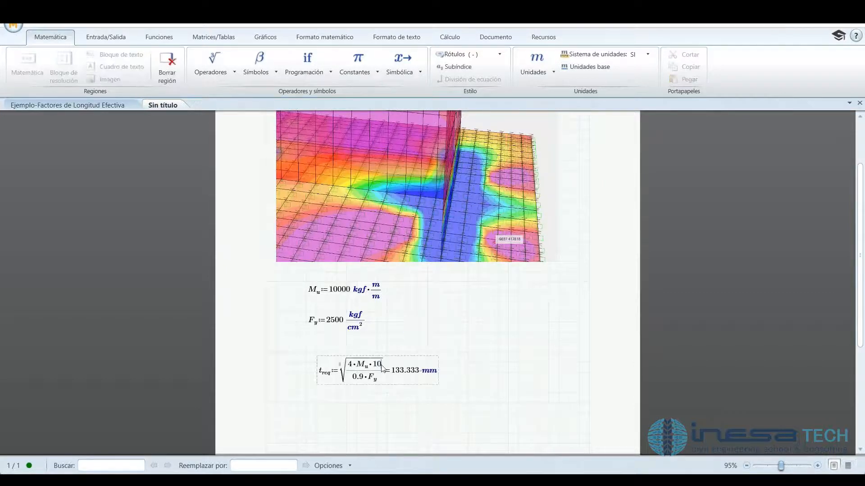
click(818, 466)
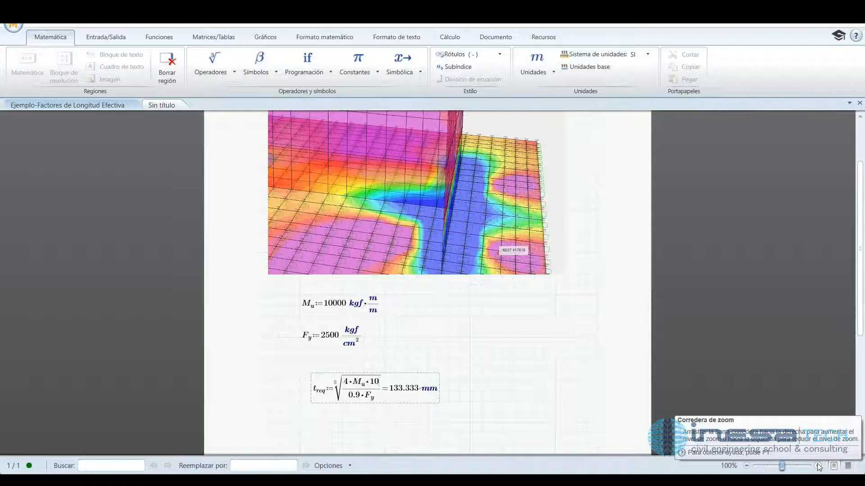
click(818, 466)
key(BackSpace)
key(BackSpace)
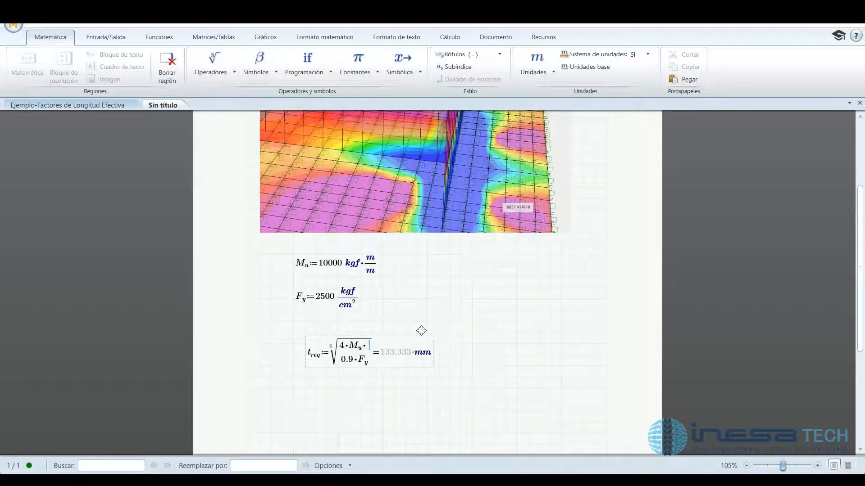
click(417, 323)
click(369, 347)
key(BackSpace)
click(404, 322)
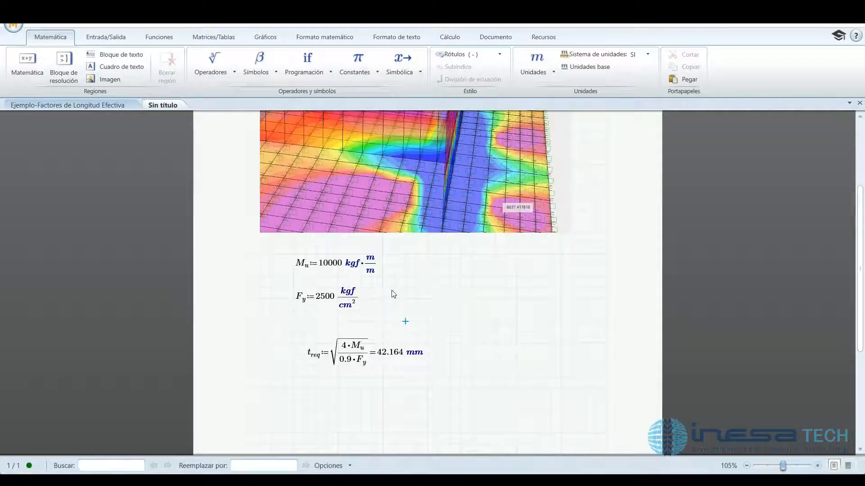
- Switch to SAP2000 and inspect the detailed MMAX diagram of a base plate area element in the high-moment zone beside the column flange
click(526, 476)
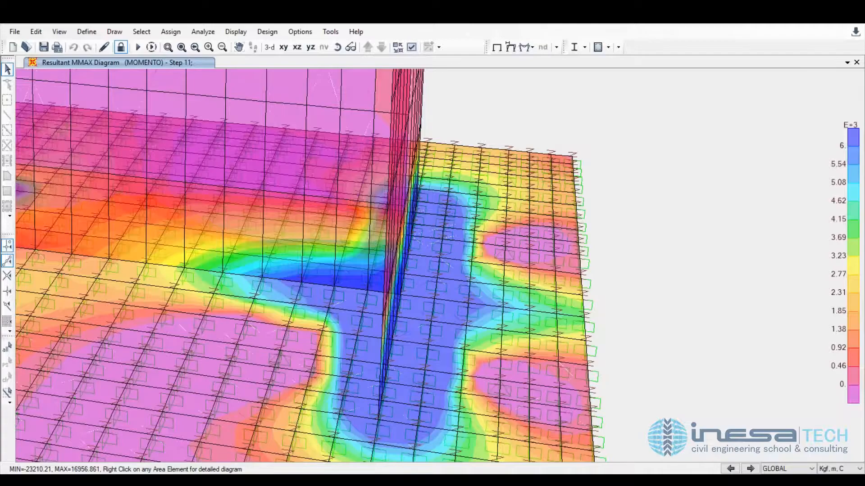
right_click(440, 249)
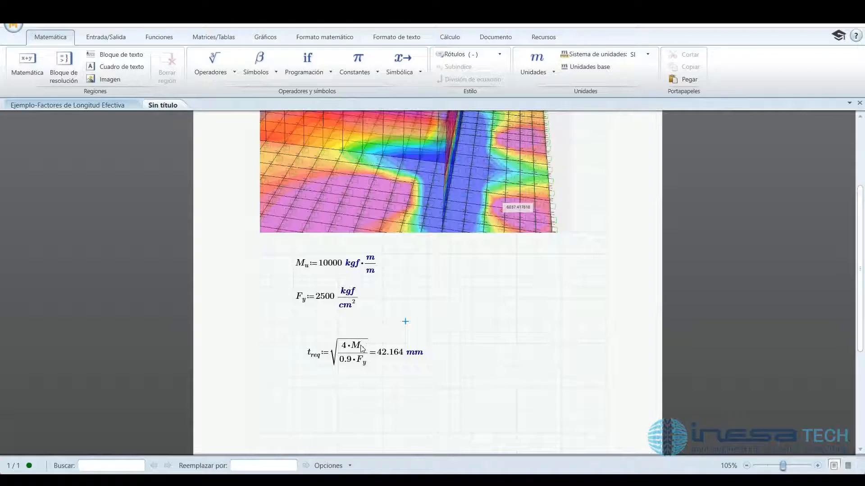
- In the Mathcad worksheet, align the t_req equation beneath the F_y definition and display its result with two decimals
click(361, 348)
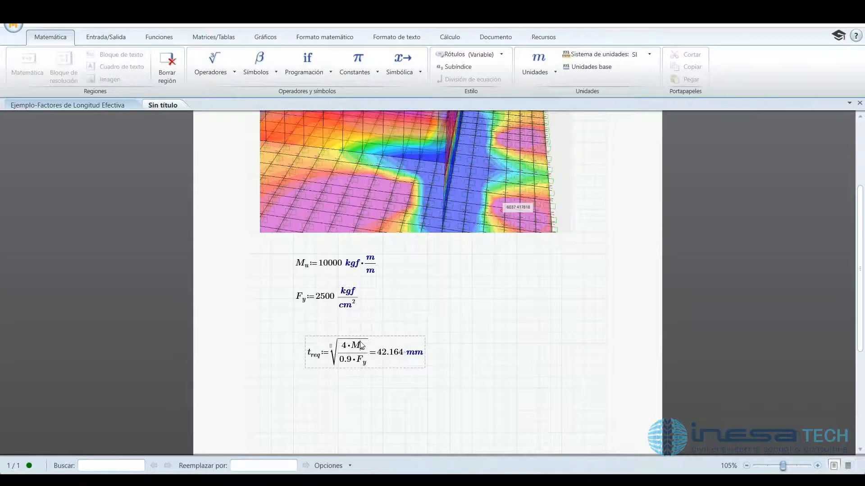
drag(360, 346, 350, 334)
click(387, 341)
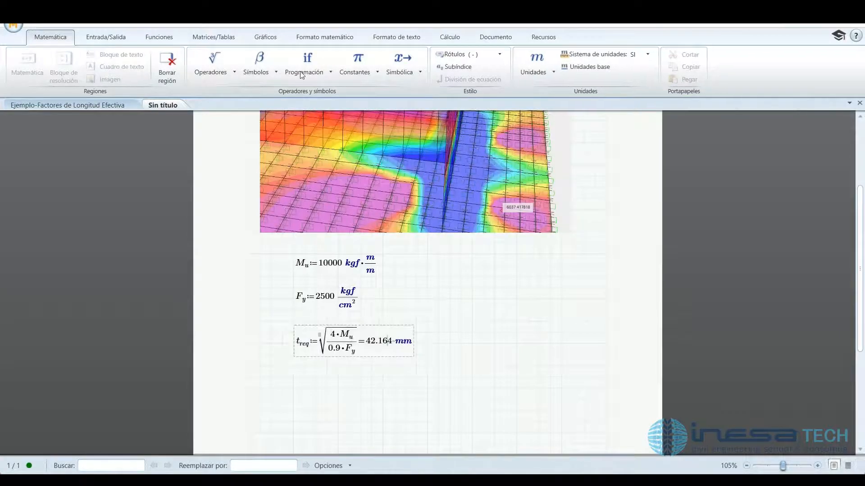
click(218, 73)
click(320, 64)
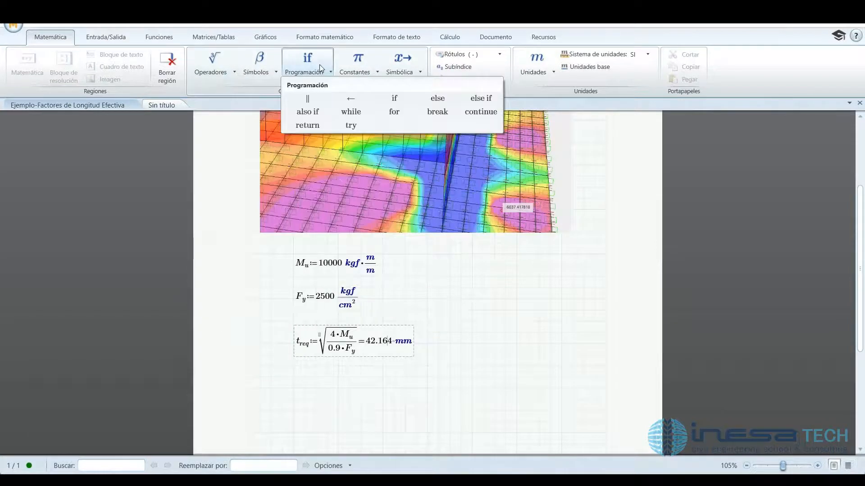
click(341, 39)
click(342, 38)
click(203, 68)
click(174, 104)
click(495, 321)
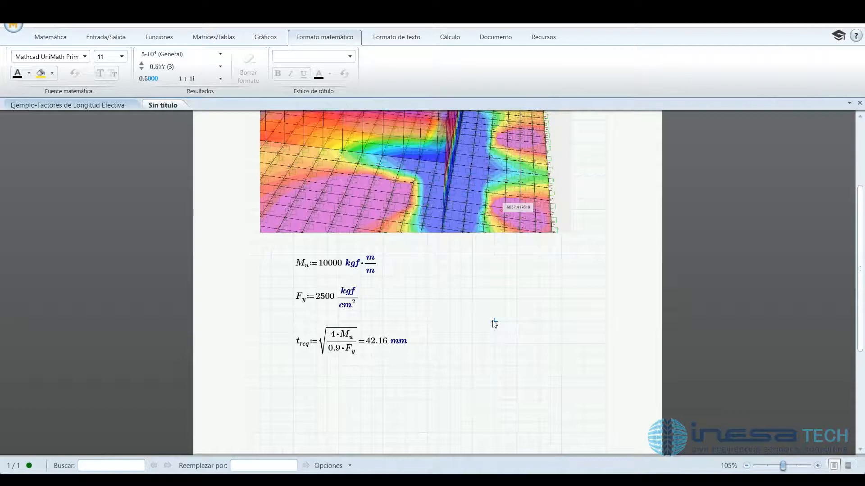
- Set M_u to 10150 kgf·m/m and recalculate t_req
click(370, 264)
click(343, 265)
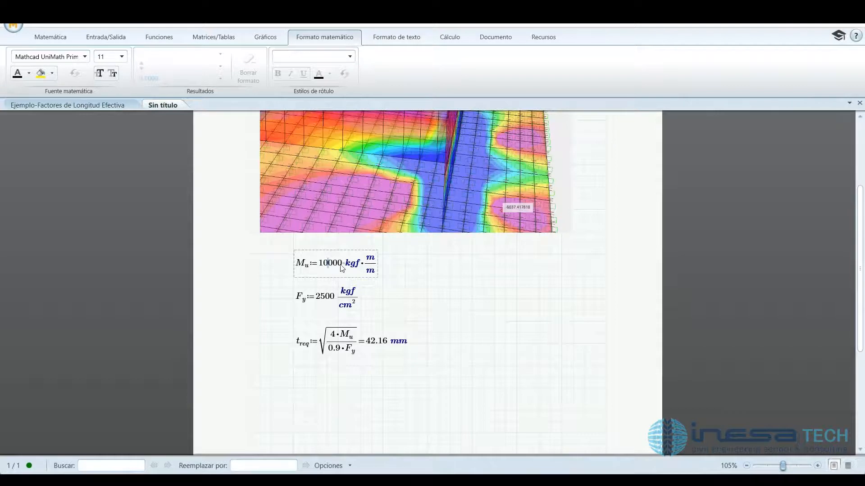
key(BackSpace)
key(BackSpace)
key(BackSpace)
text(150)
click(460, 295)
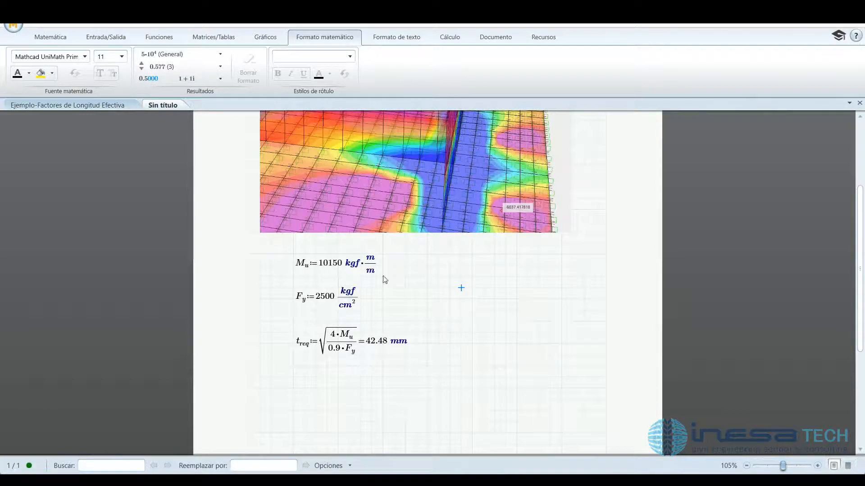
click(314, 349)
click(480, 334)
- Switch to SAP2000 and open the model Ejemplo_Plancha Base HEB400 Rigidizada
click(493, 480)
click(492, 480)
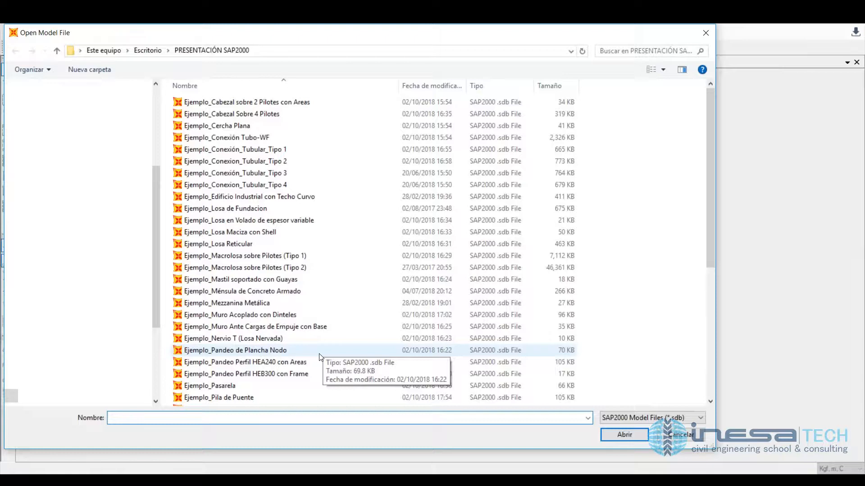
scroll(336, 315, down, 2)
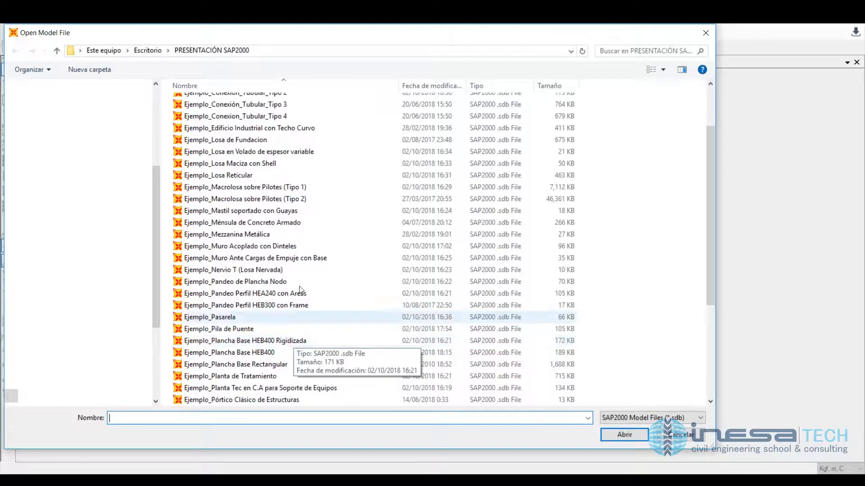
click(282, 340)
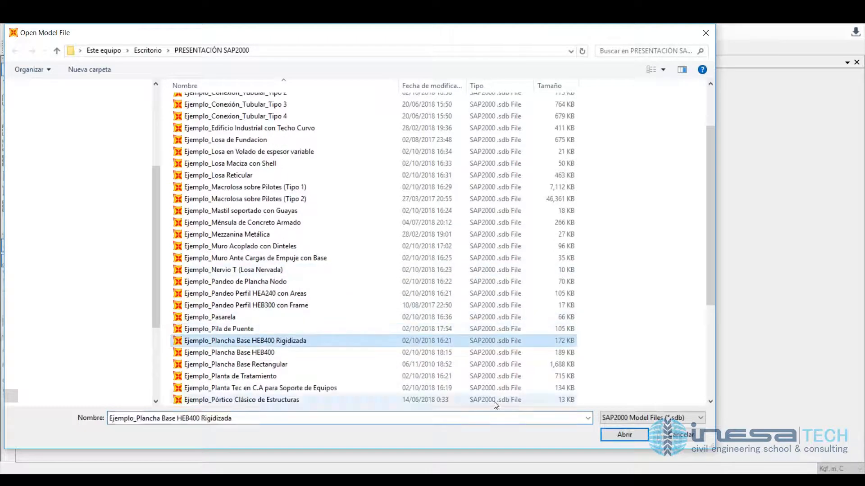
click(623, 436)
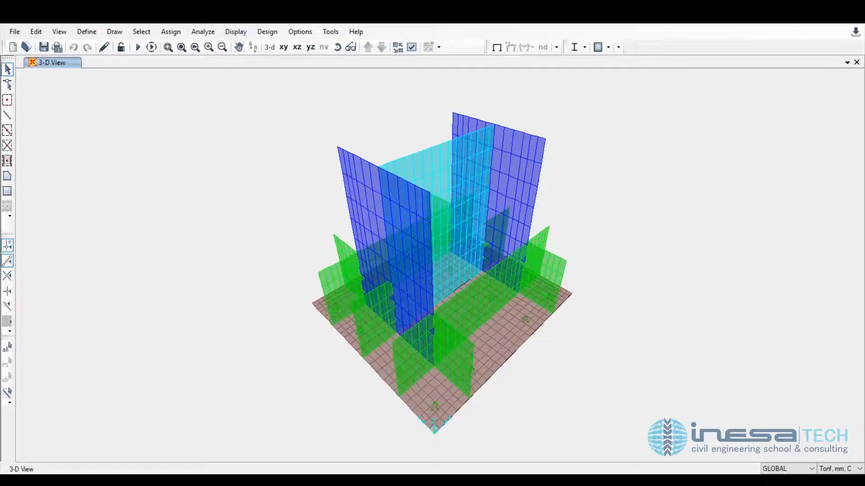
- Return to the Mathcad worksheet and evaluate t_req with M_u at 8500 and finally at 8000 kgf·m/m
text(8500 kgf·m/m)
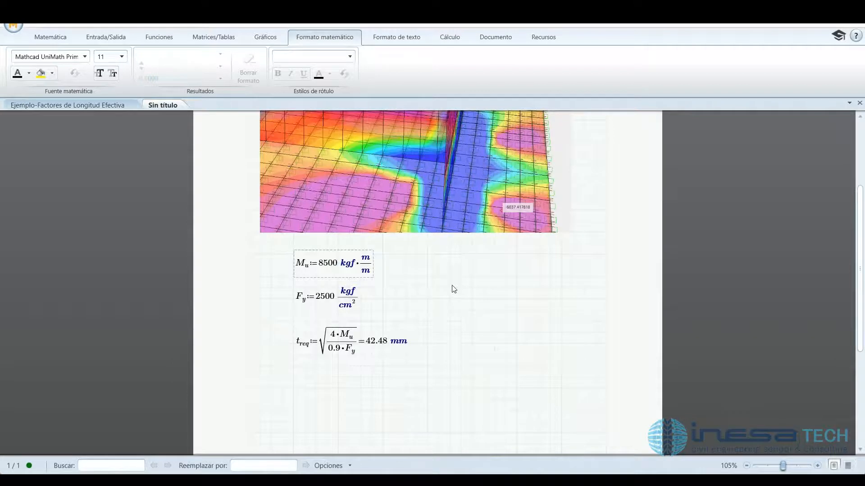
click(451, 287)
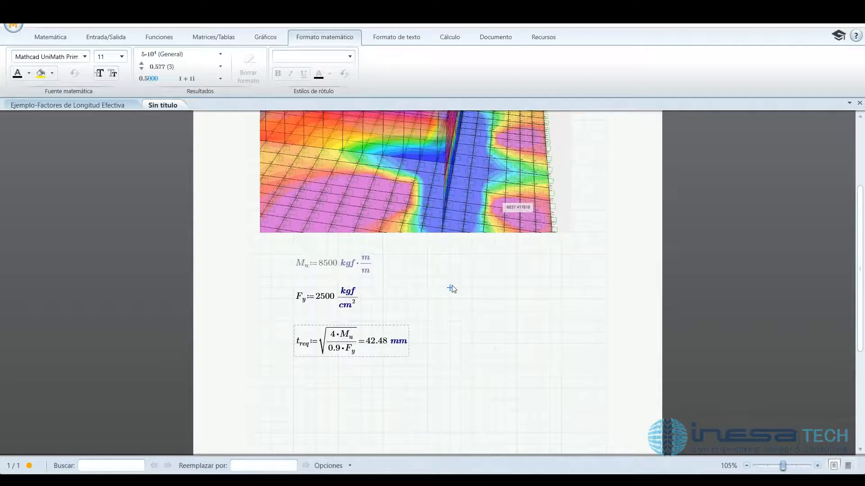
double_click(323, 263)
text(8000)
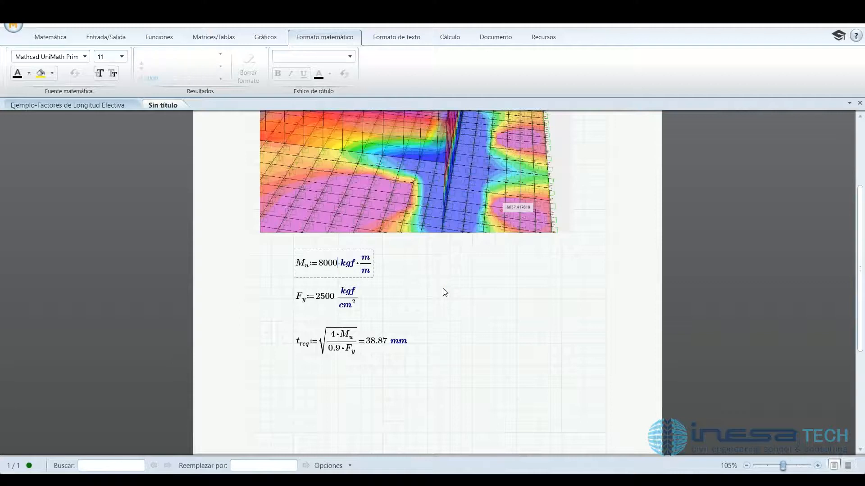
click(442, 289)
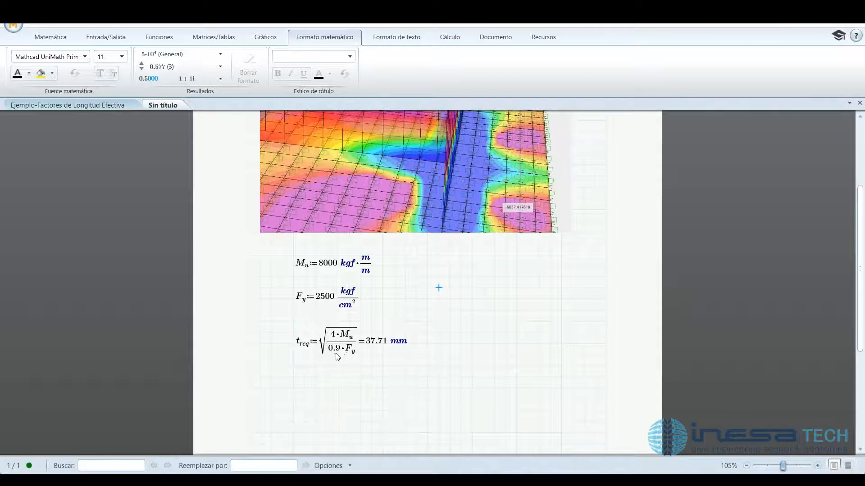
- Evaluate F_y in MPa in a new math region beside its definition
click(406, 298)
text(F.y)
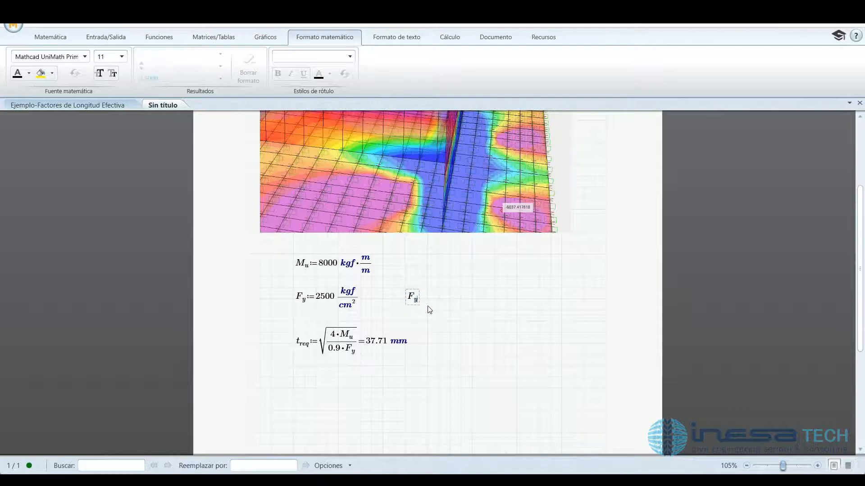
text(=(2.452·10^8)·MPa)
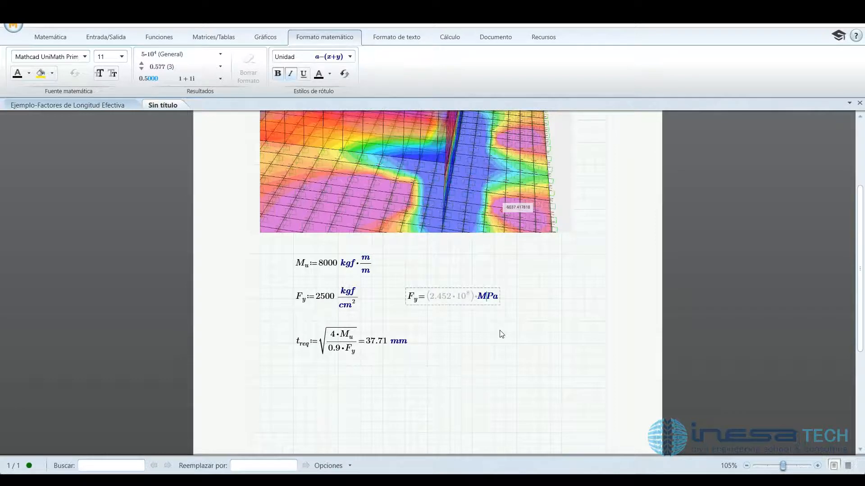
click(500, 334)
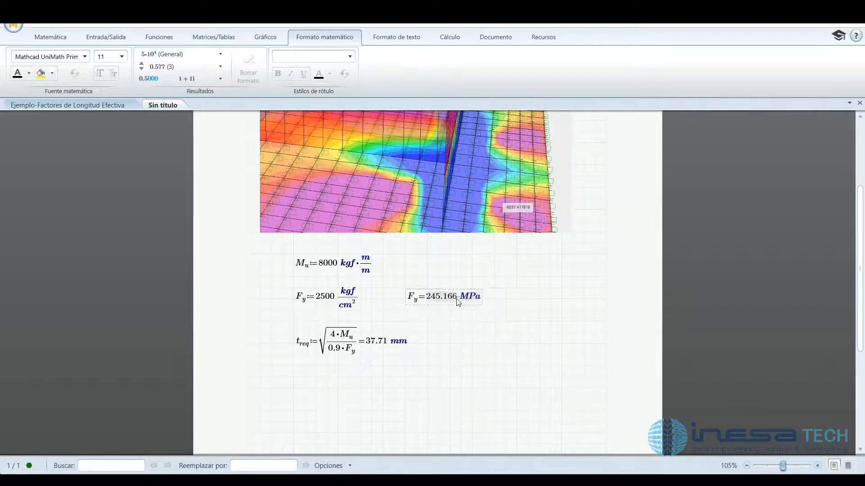
click(467, 323)
click(416, 379)
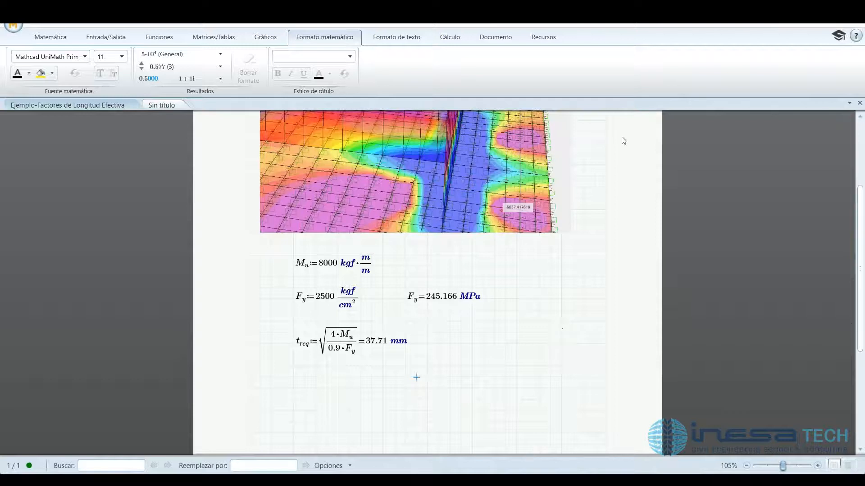
scroll(623, 141, up, 3)
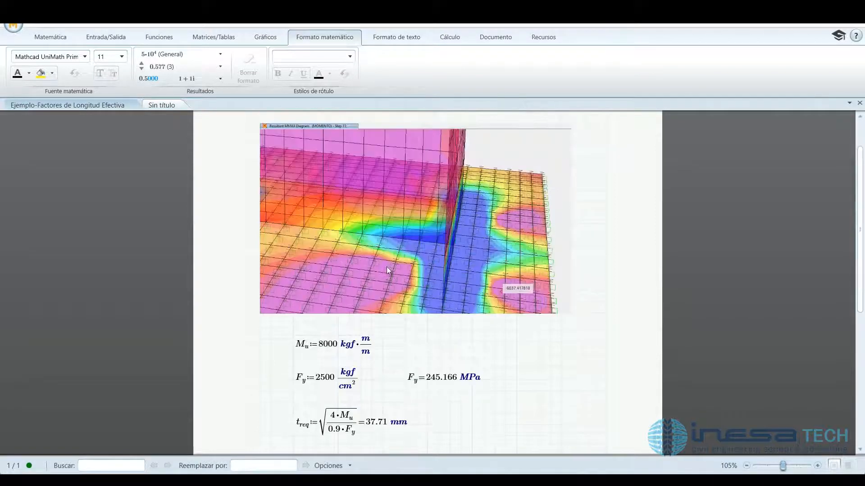
scroll(420, 245, up, 1)
scroll(420, 245, down, 3)
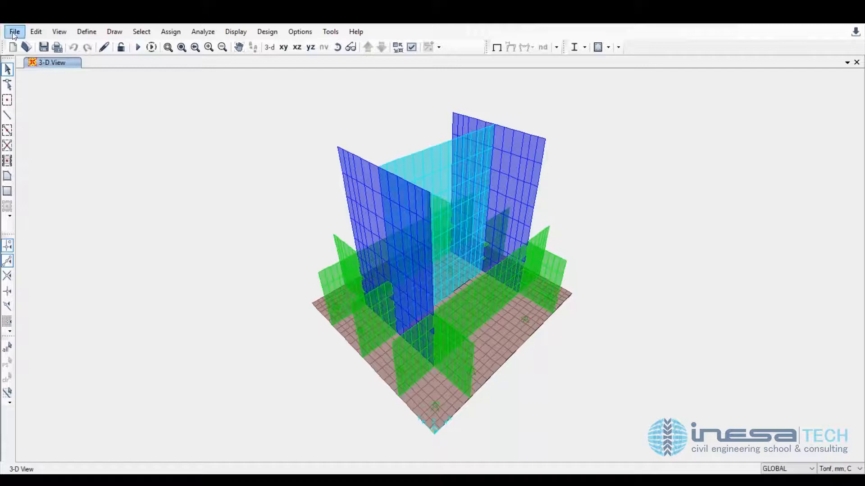
- Switch to SAP2000 and open the model Ejemplo_Muro Acoplado con Dinteles from the PRESENTACIÓN SAP2000 folder
click(14, 31)
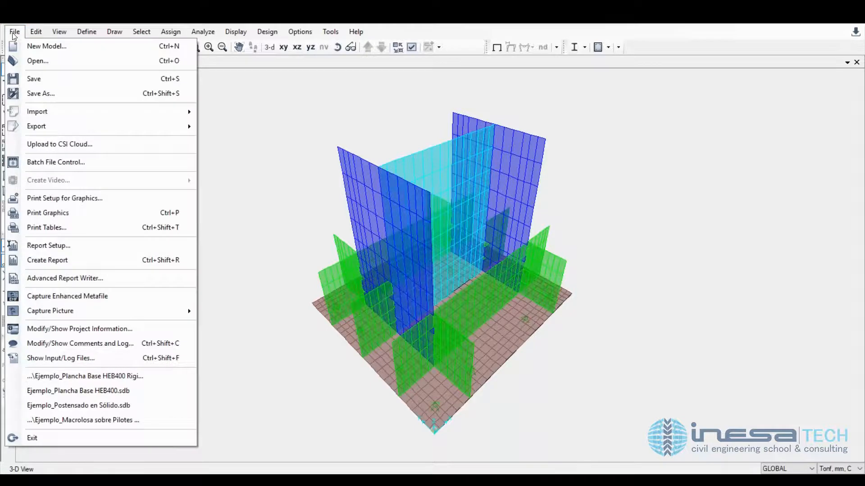
click(34, 64)
click(465, 292)
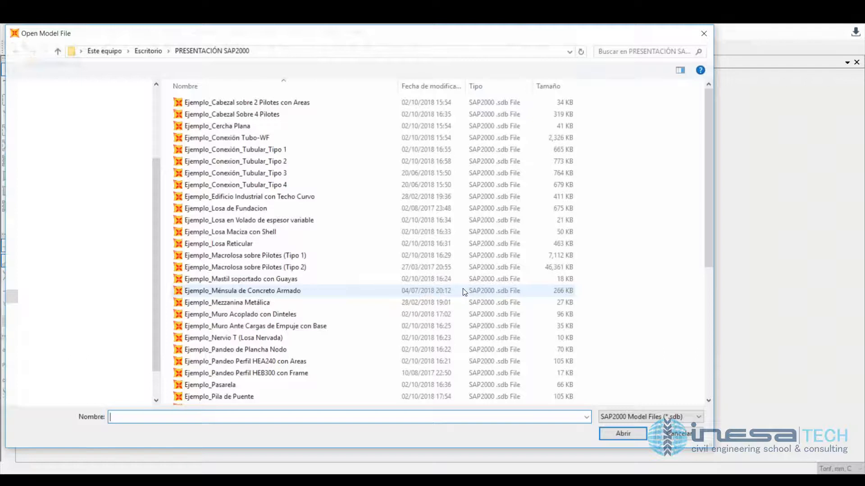
scroll(463, 292, down, 6)
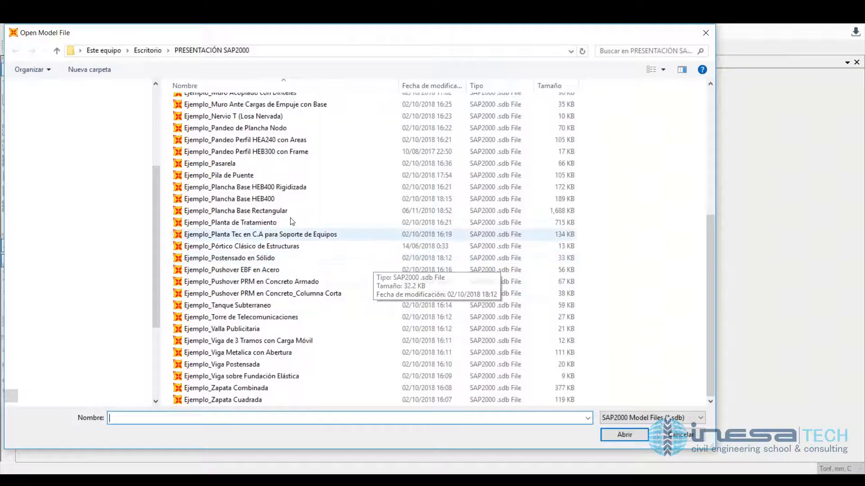
scroll(288, 134, up, 1)
scroll(293, 138, up, 1)
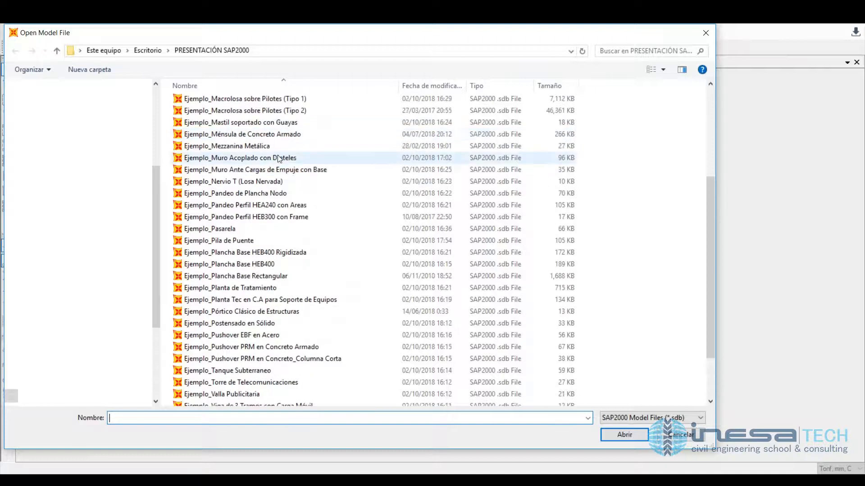
click(277, 158)
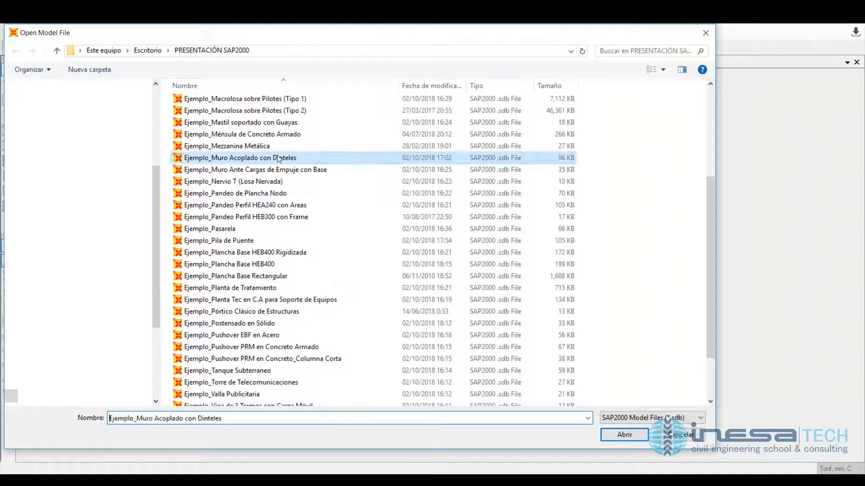
click(621, 434)
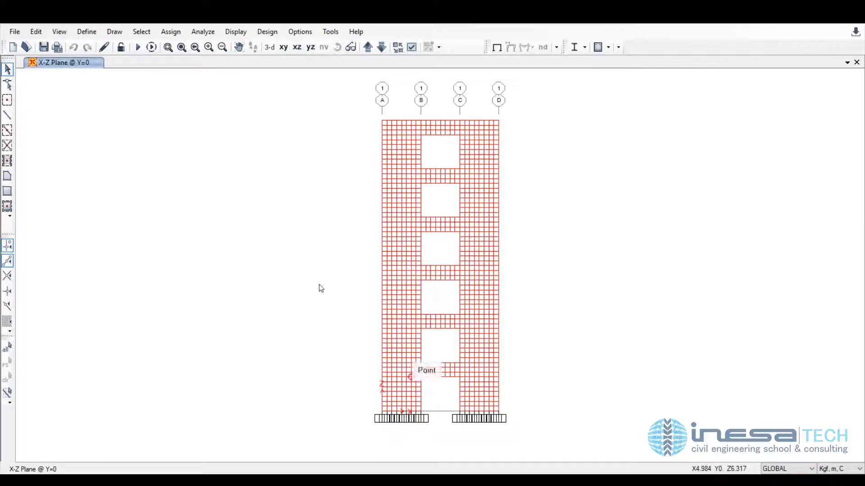
- Run the analysis of the coupled wall and display its deformed shape for the LAT load case
click(138, 47)
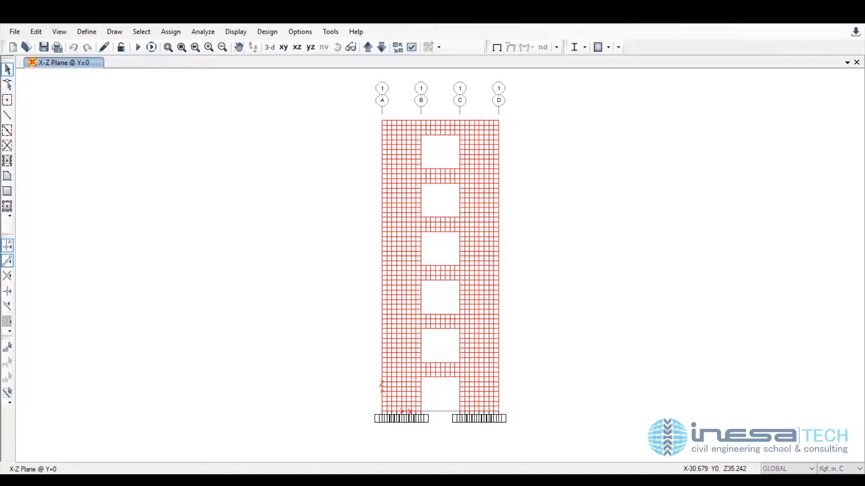
click(573, 315)
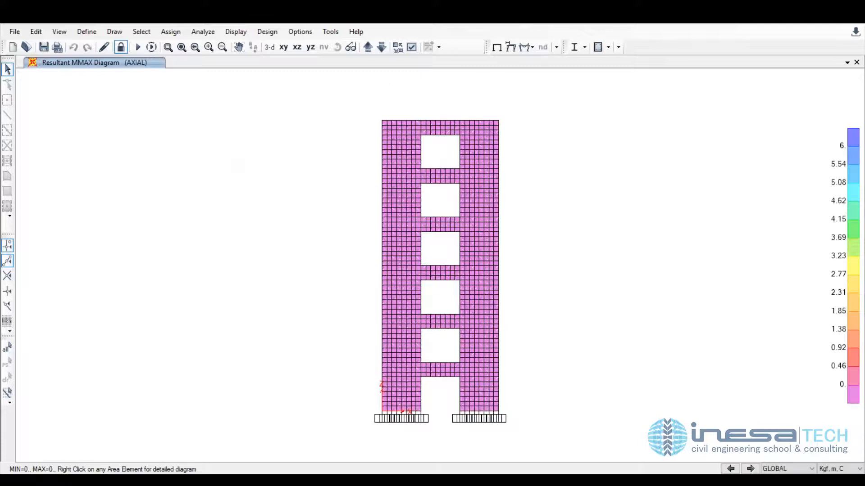
click(236, 32)
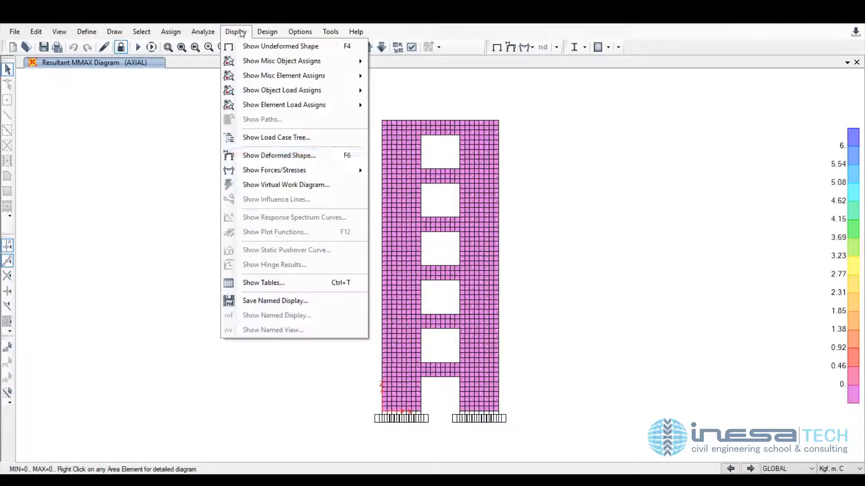
click(269, 158)
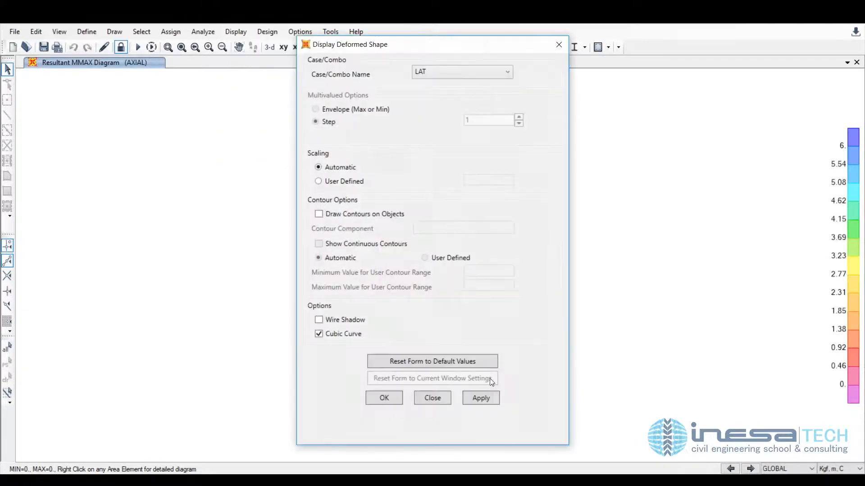
click(481, 398)
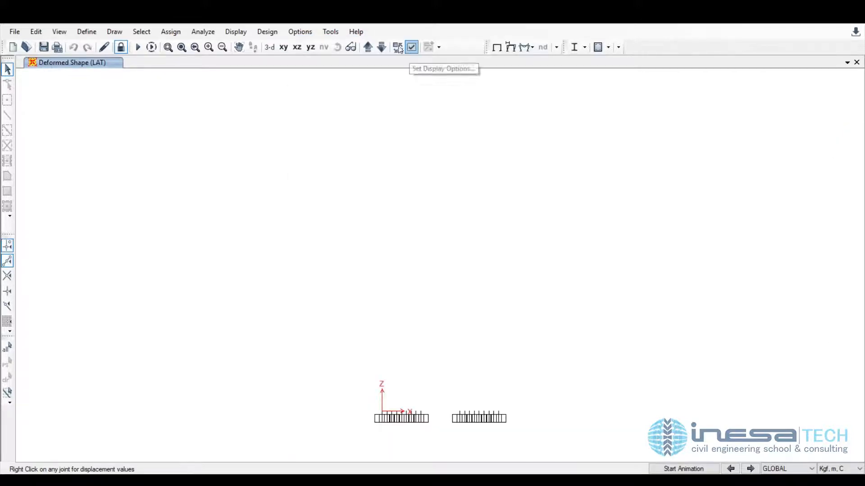
- Switch the wall to the 3-D view and change the display background color to black
click(270, 47)
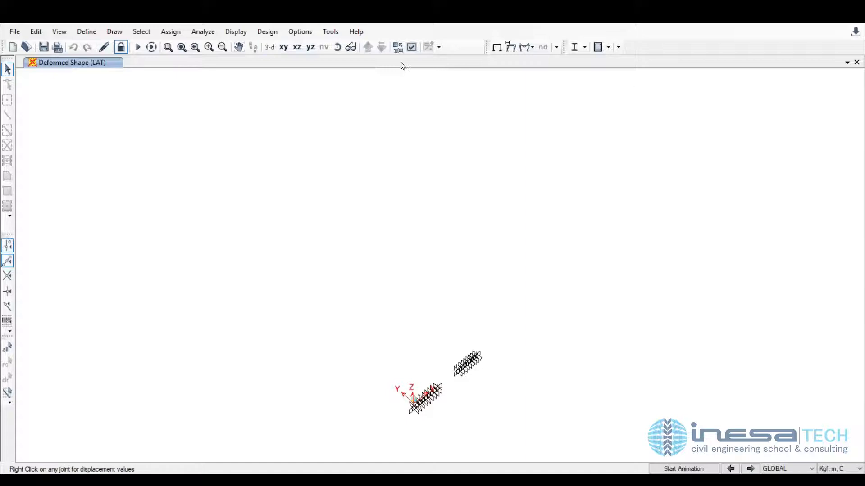
click(412, 48)
click(381, 99)
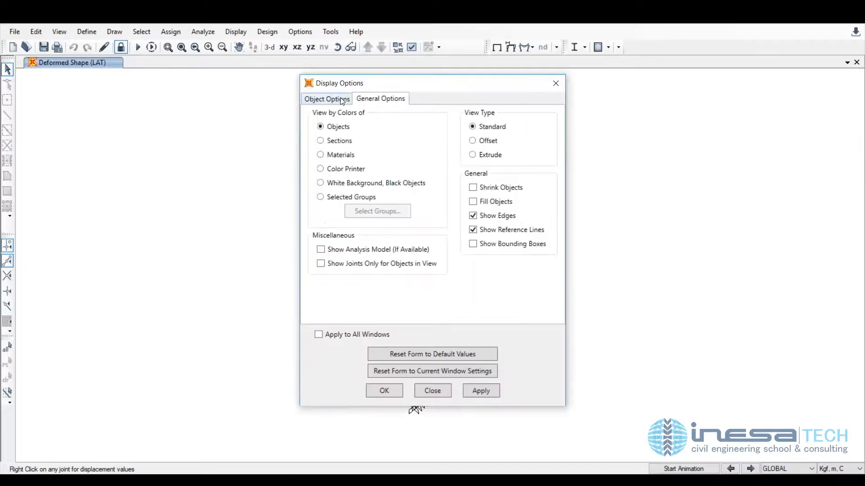
click(432, 391)
click(300, 31)
mouse_move(352, 63)
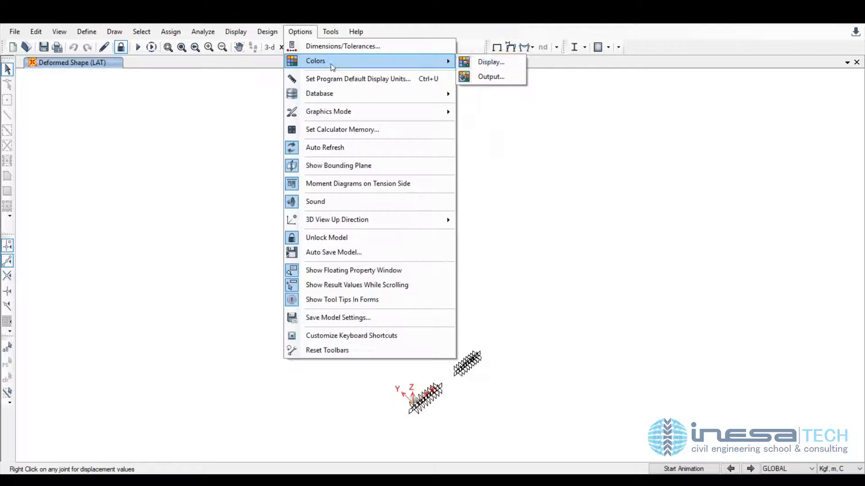
click(489, 63)
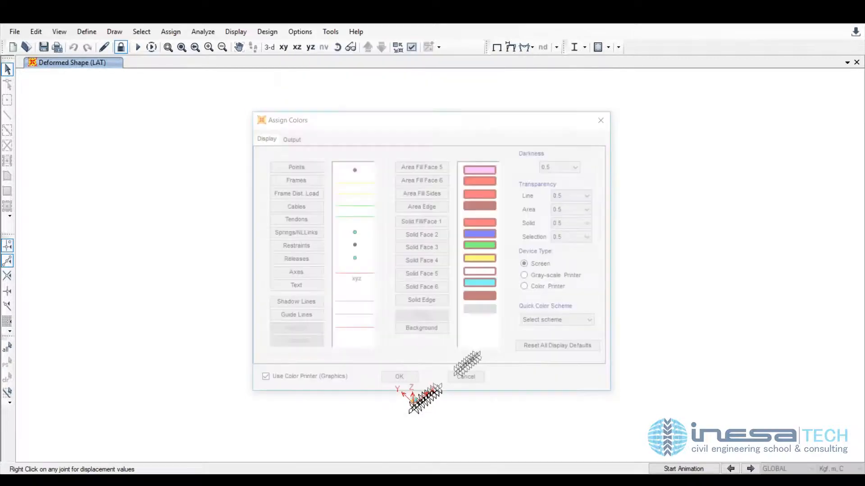
click(423, 331)
click(317, 201)
click(328, 278)
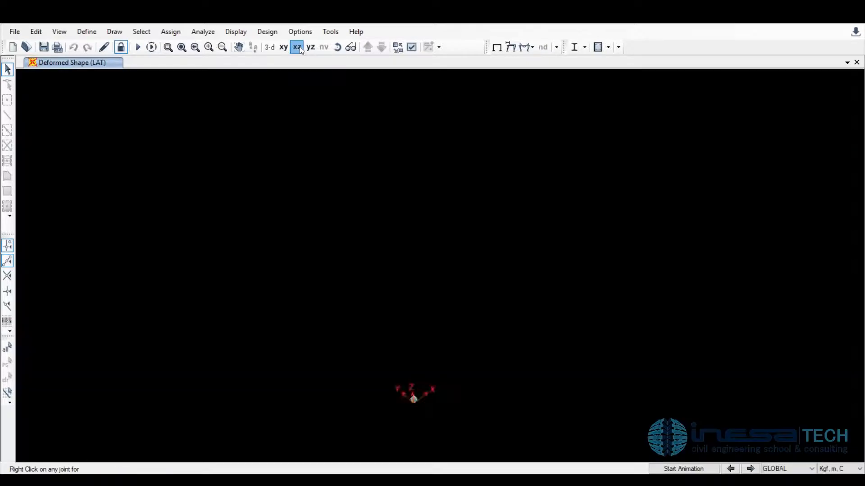
- Show the undeformed shape of the coupled wall in the 3-D view
click(299, 47)
click(270, 47)
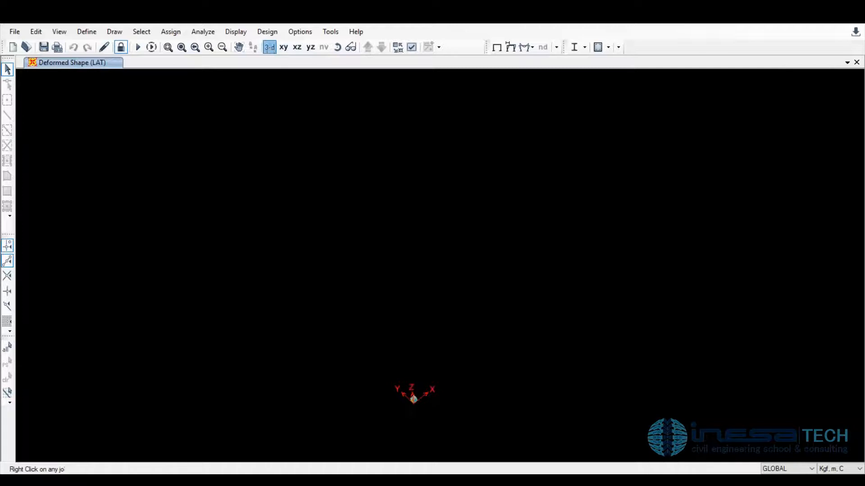
click(244, 32)
click(261, 45)
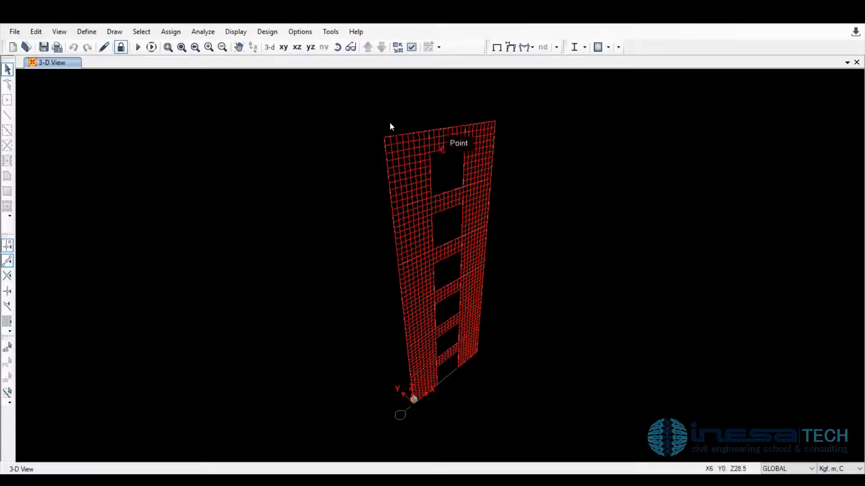
- Plot the shell resultant FMax and FMin as arrows for LAT with the deformed shape shown, in the X-Z view
click(235, 32)
mouse_move(288, 95)
mouse_move(299, 172)
click(408, 218)
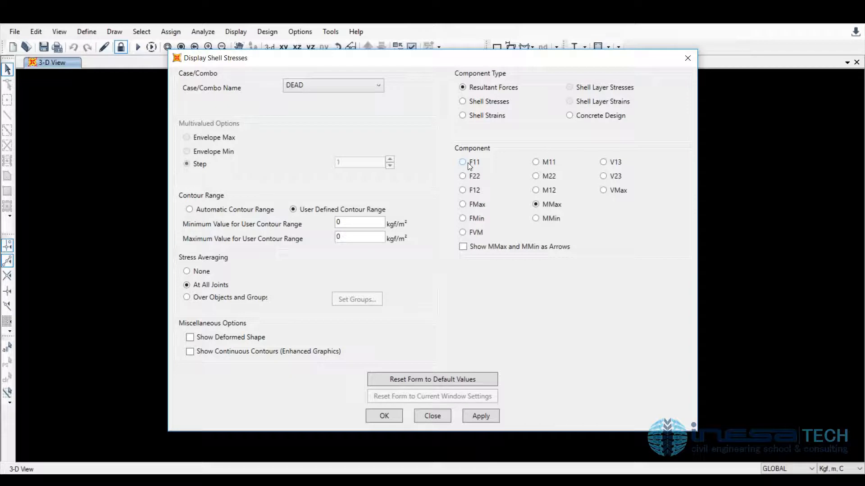
click(331, 87)
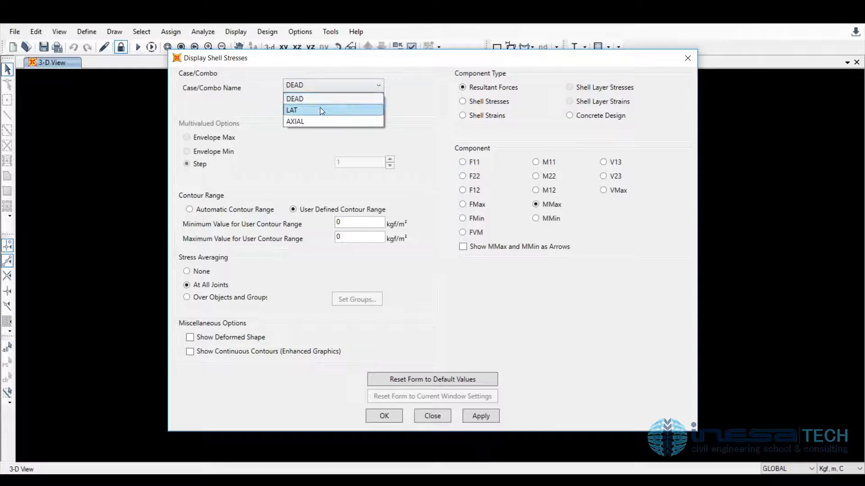
click(318, 110)
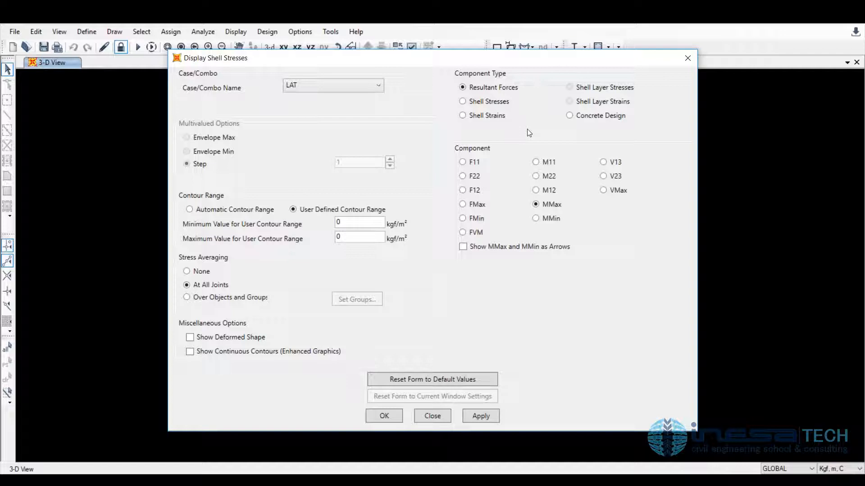
click(463, 205)
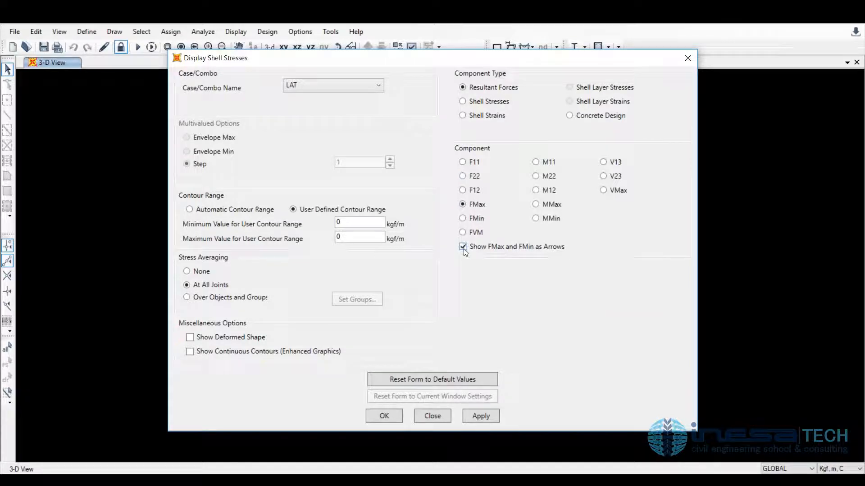
click(241, 341)
click(481, 416)
click(447, 415)
click(298, 48)
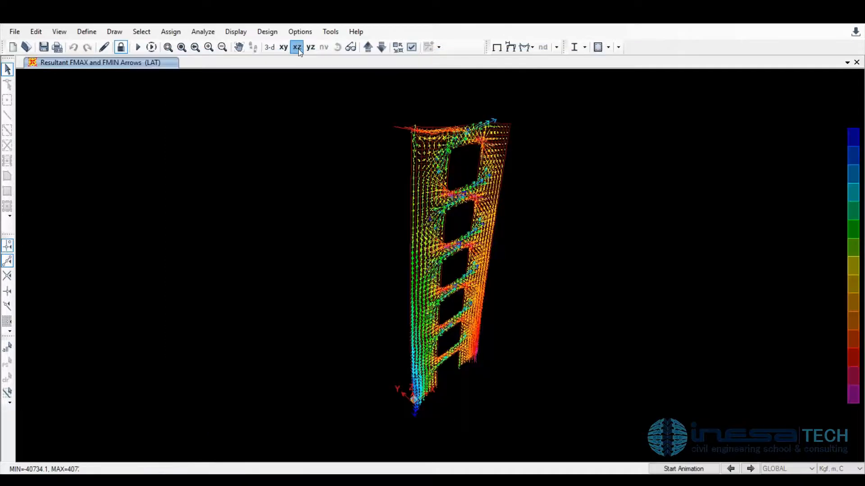
- Examine the FMax and FMin arrows at the wall base, around the openings and along the lintels
click(239, 47)
drag(444, 253, 423, 252)
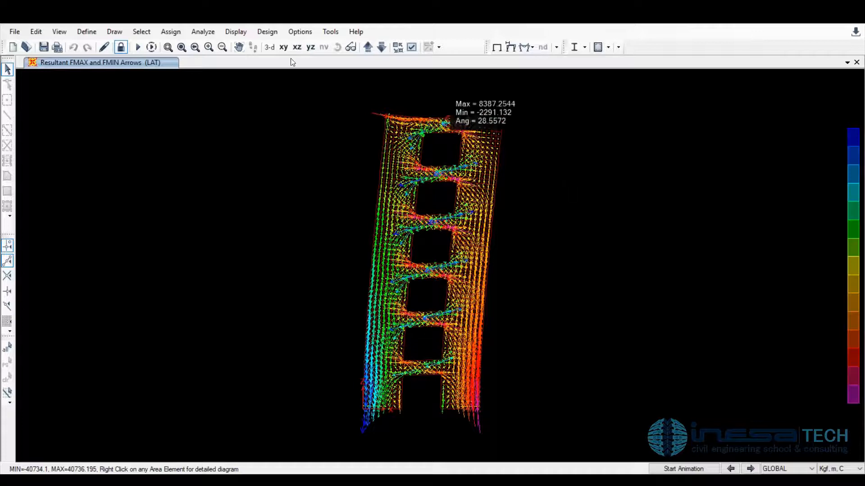
click(168, 47)
drag(348, 296, 500, 399)
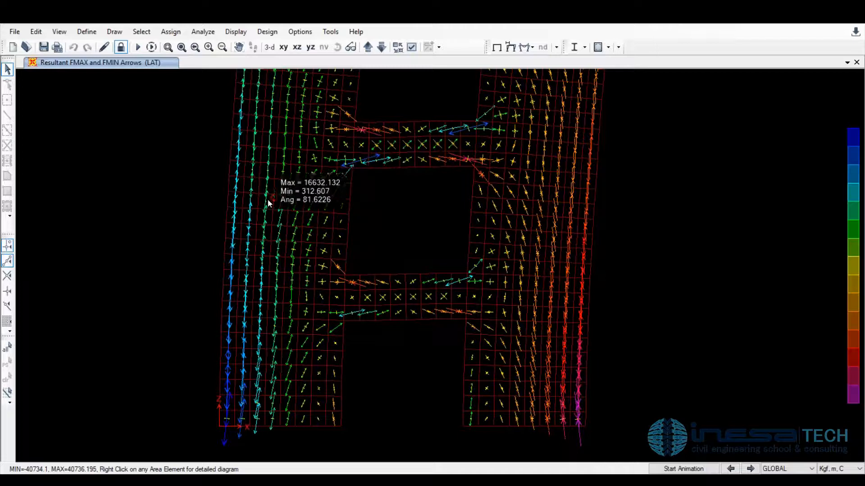
click(222, 47)
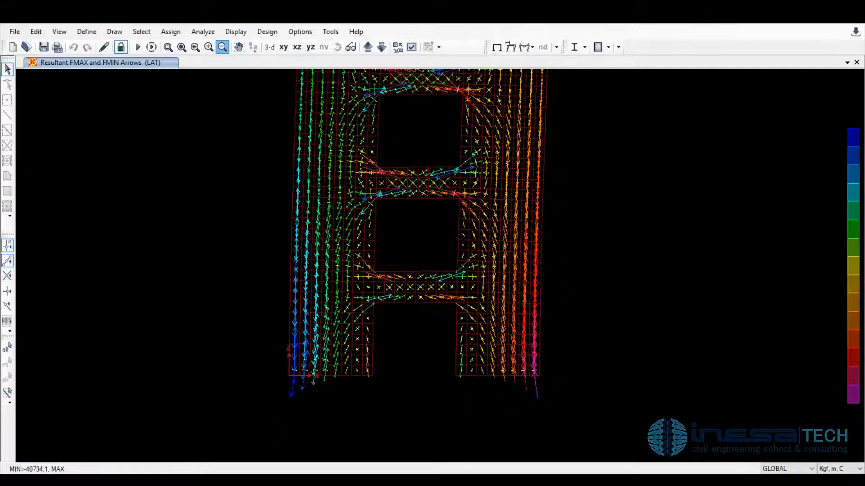
click(222, 47)
click(239, 47)
drag(383, 180, 374, 234)
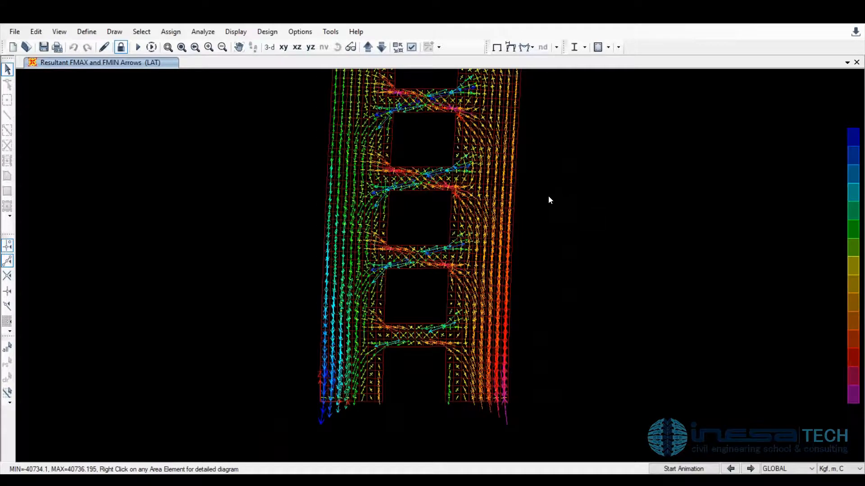
mouse_move(397, 168)
click(222, 47)
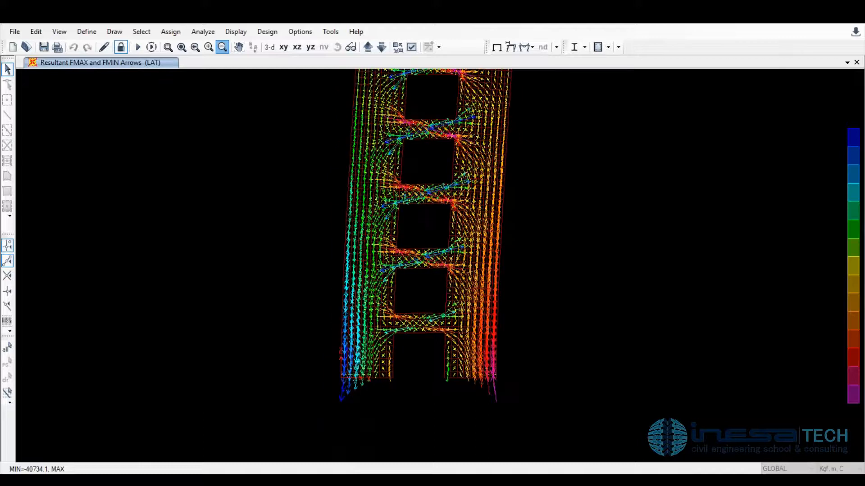
click(222, 47)
click(239, 47)
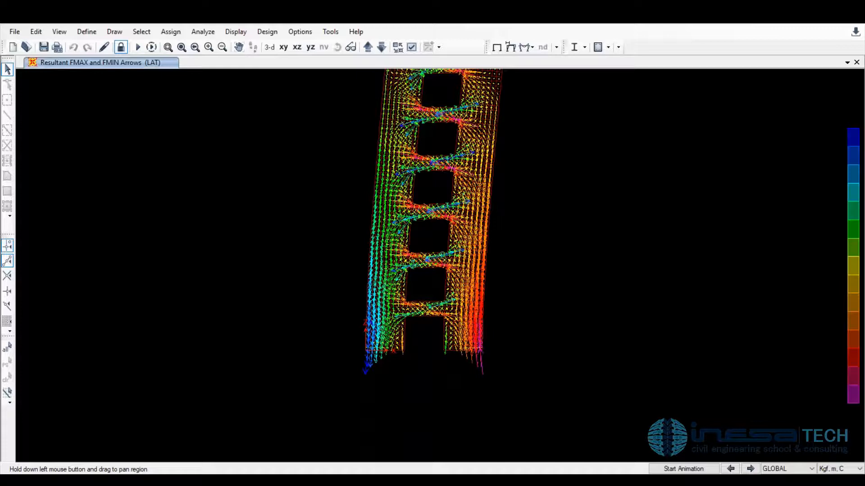
- Open the model Ejemplo_Pushover EBF en Acero from the PRESENTACIÓN SAP2000 folder
click(15, 32)
click(37, 61)
click(436, 288)
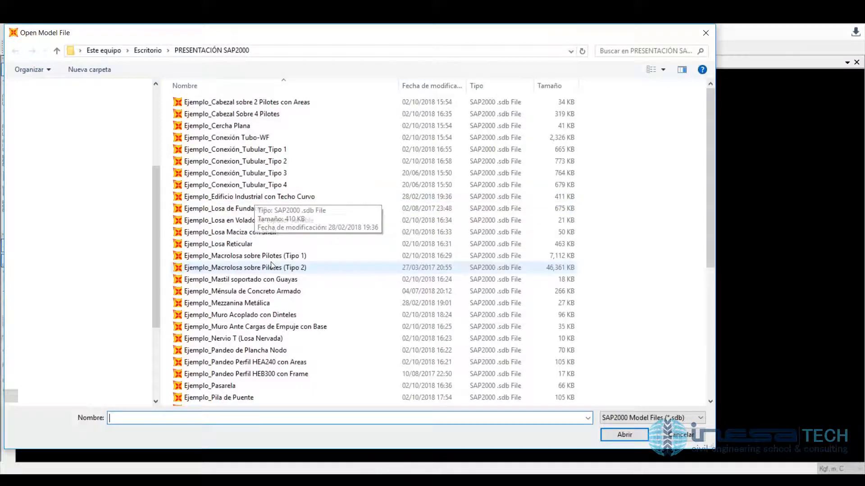
scroll(271, 263, down, 3)
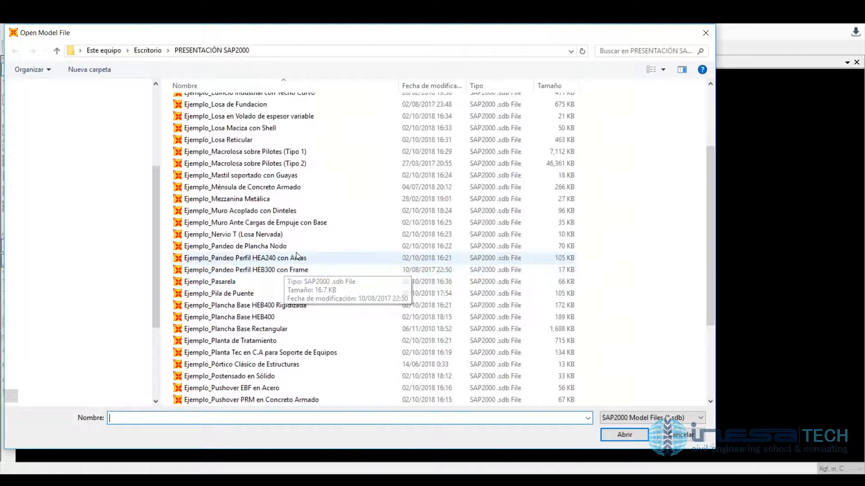
scroll(298, 256, down, 2)
scroll(310, 237, down, 2)
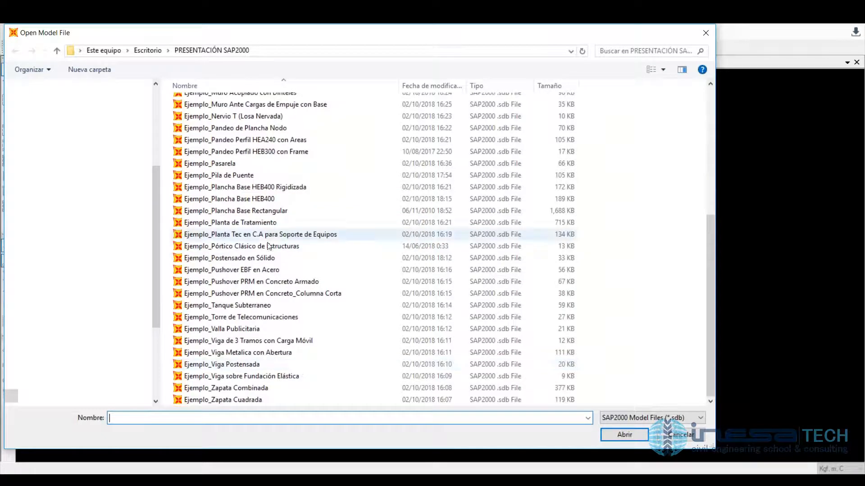
click(231, 270)
click(623, 435)
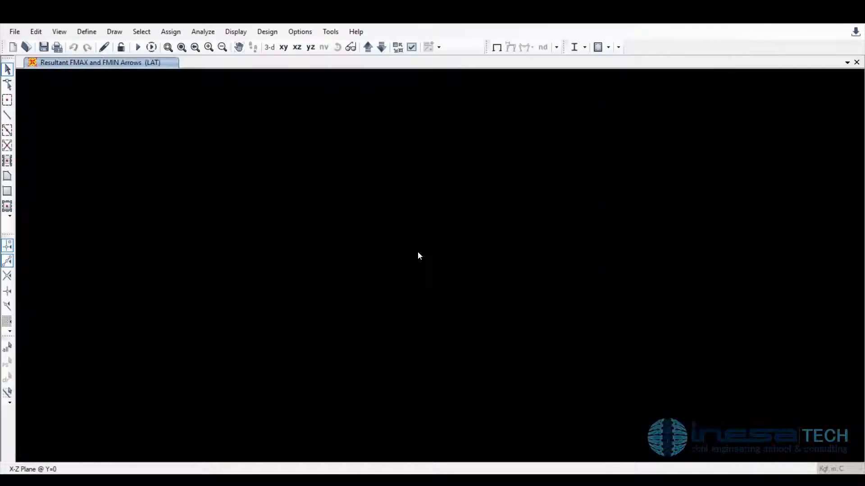
- Run the analysis of the eccentrically braced frame and display its deformed shape for the Push case
key(F5)
click(574, 314)
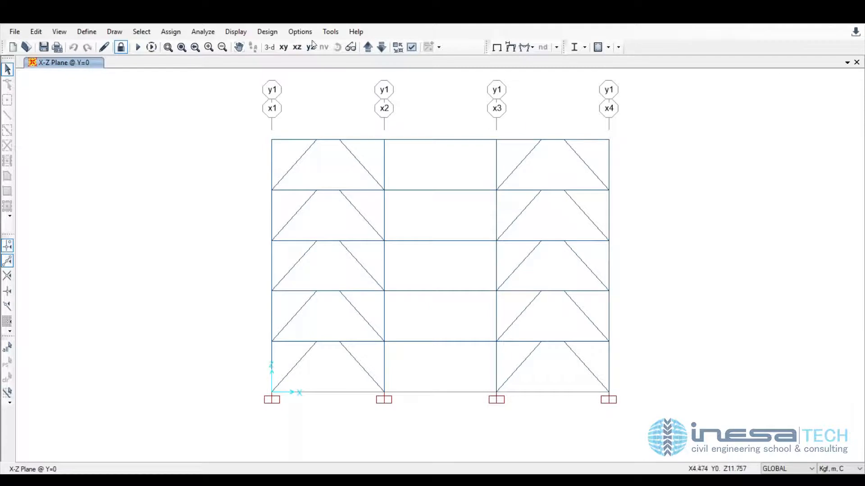
click(246, 33)
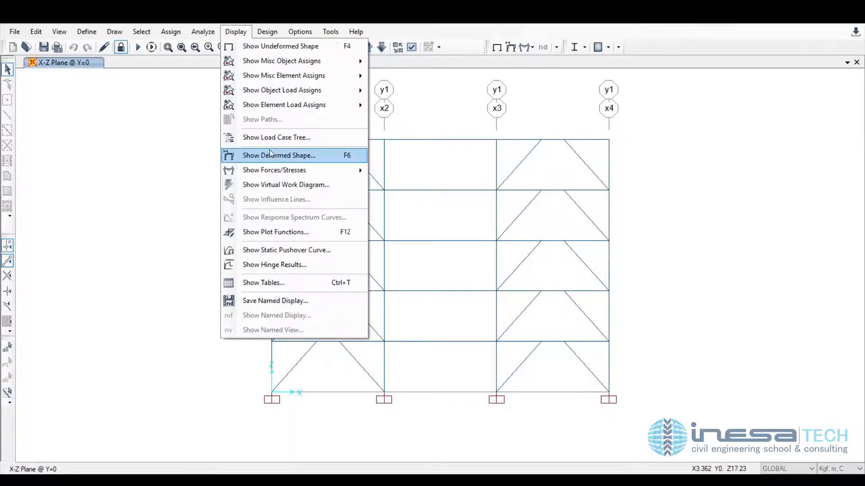
click(271, 155)
click(507, 71)
click(433, 161)
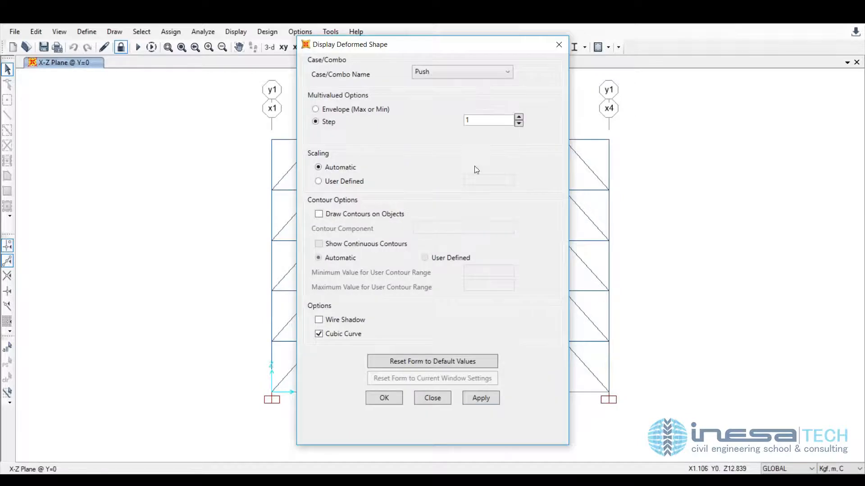
click(482, 399)
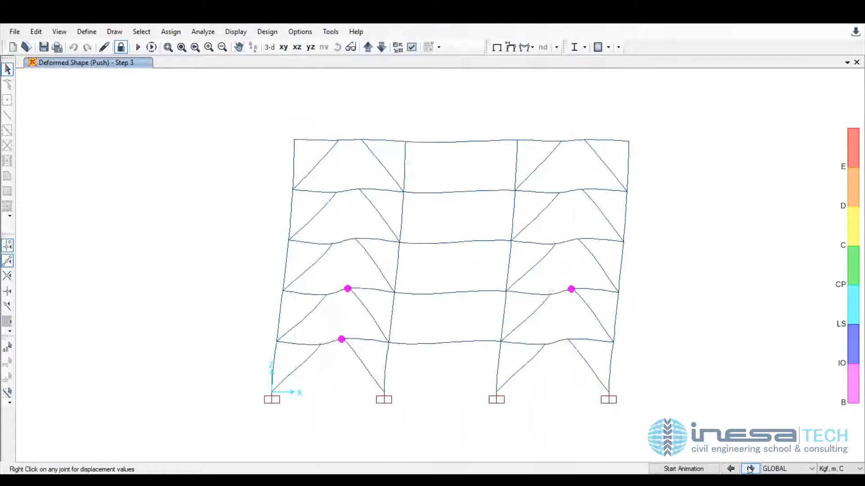
- Advance the Push deformed shape through the hinge formation to step 6 and animate it
click(750, 469)
click(750, 469)
click(300, 32)
key(Escape)
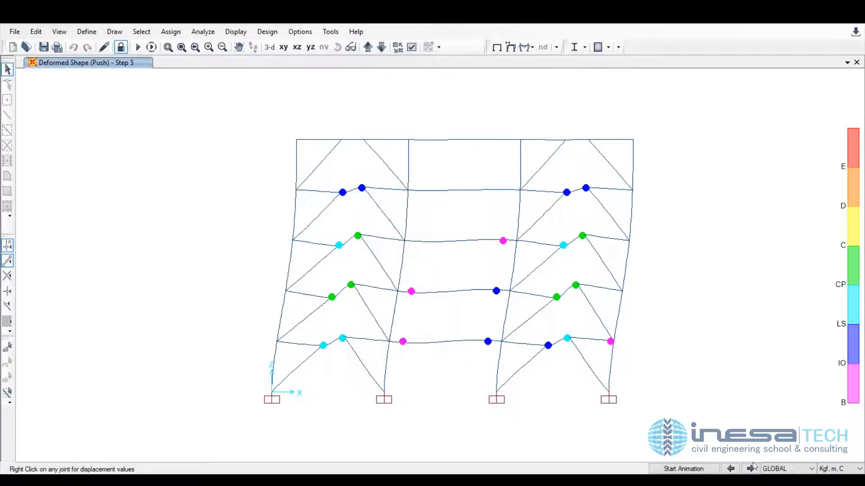
click(750, 469)
click(683, 469)
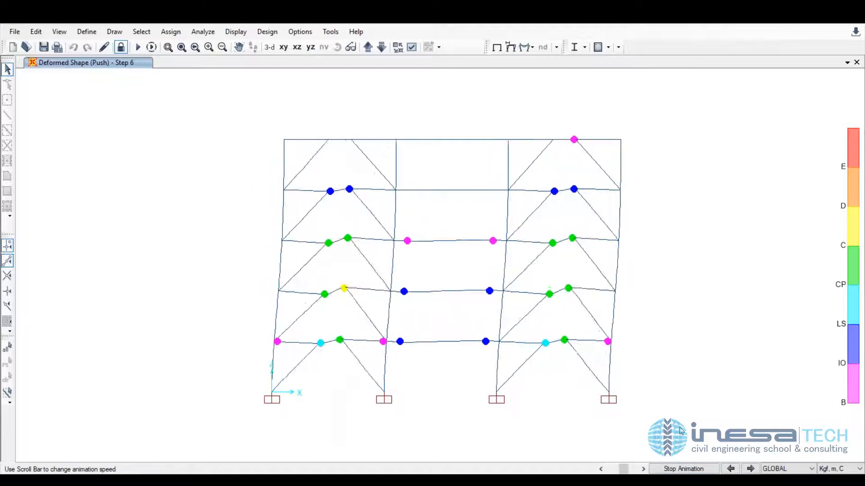
- Display the static pushover curve of the braced frame for the Push case
click(236, 32)
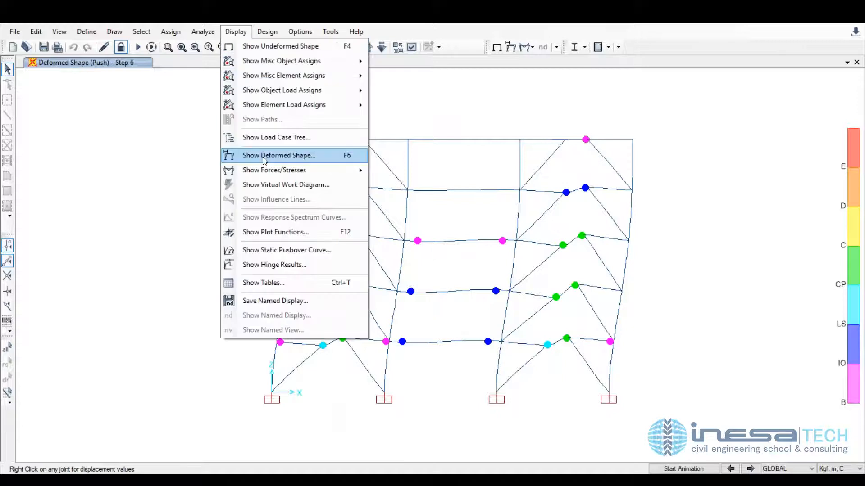
click(278, 251)
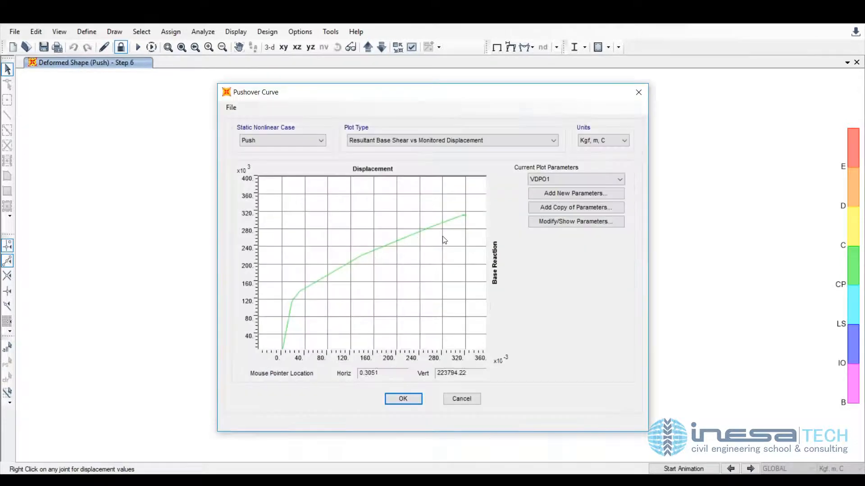
- View the pushover curve as ATC-40 Capacity Spectrum and as FEMA 440 Equivalent Linearization, closing the plot without saving
click(372, 140)
click(379, 156)
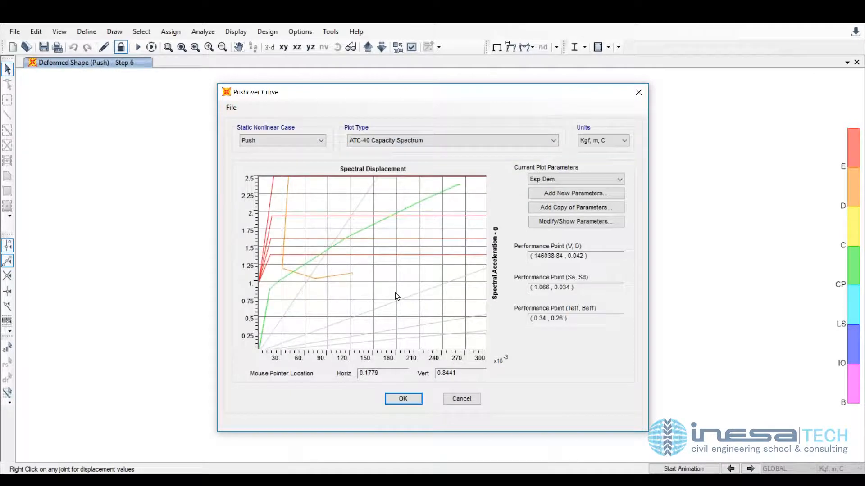
click(402, 141)
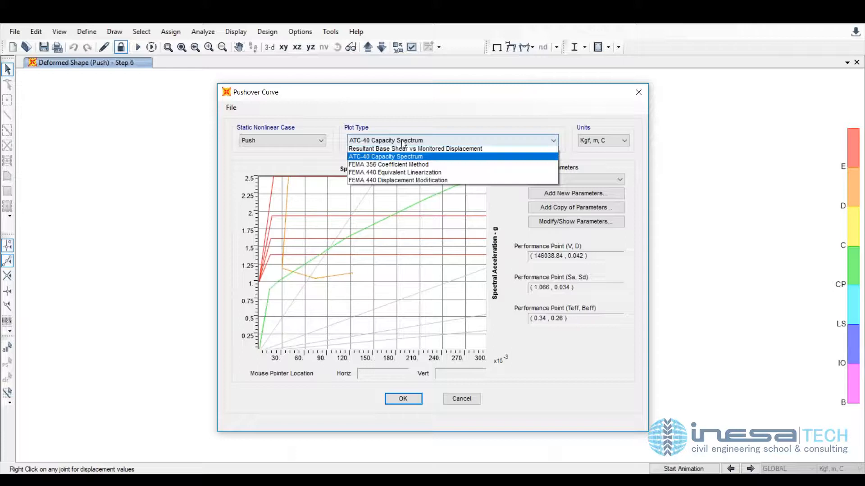
click(397, 174)
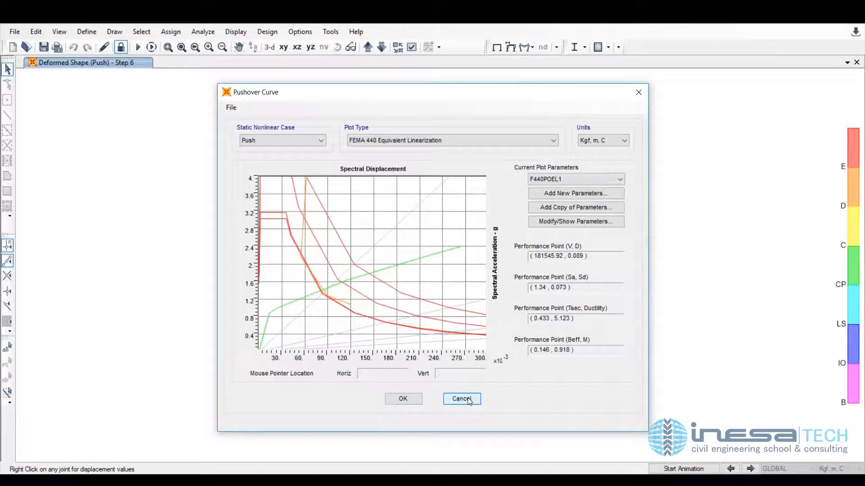
click(470, 401)
- Return the braced frame to its undeformed shape and unlock the model
click(241, 33)
click(270, 47)
click(503, 220)
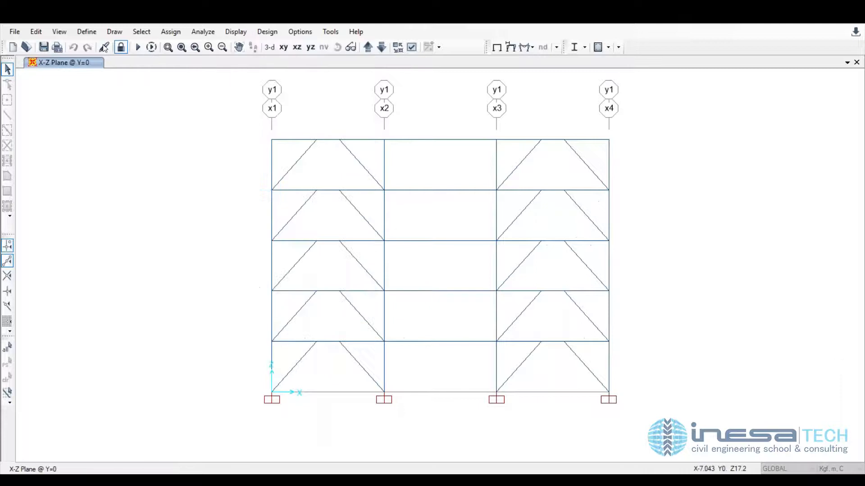
click(126, 52)
click(450, 291)
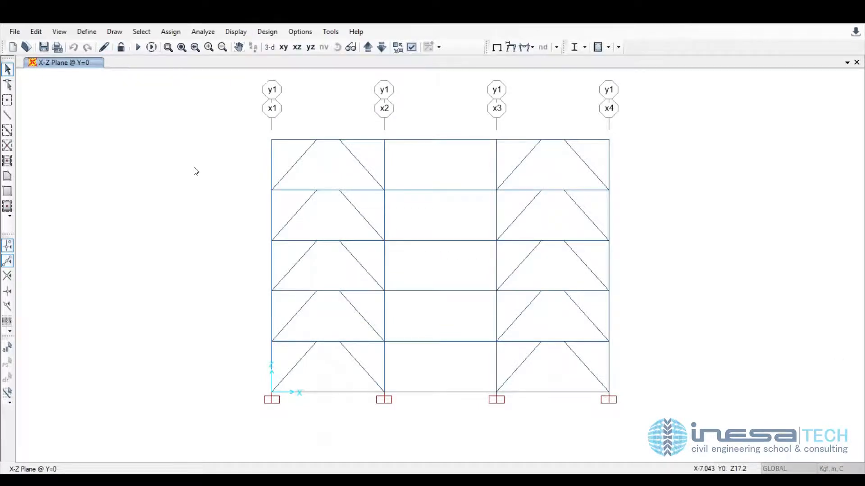
- Add a new shell area section of type Shell - Layered/Nonlinear
click(86, 31)
mouse_move(120, 66)
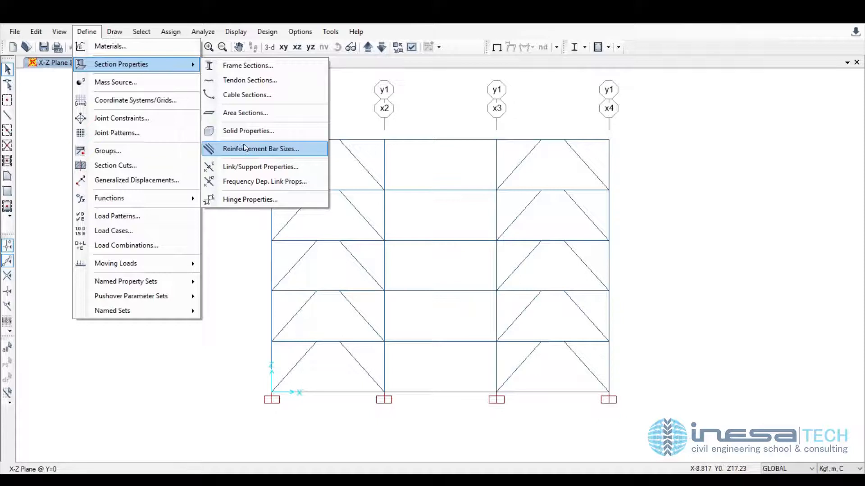
click(247, 114)
click(483, 205)
click(484, 205)
click(481, 237)
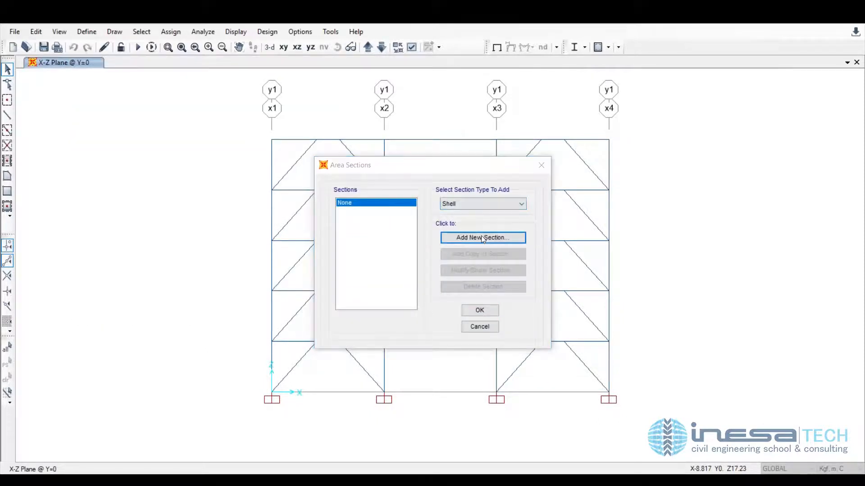
click(278, 282)
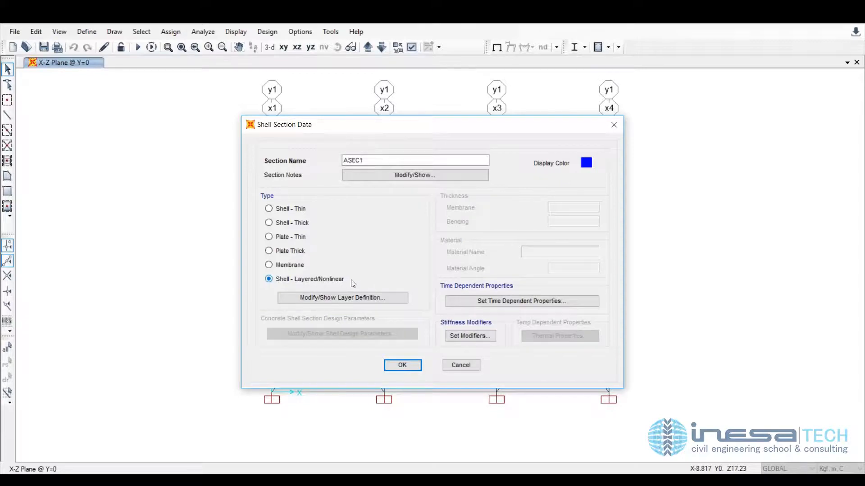
- Generate the shell's layer definition with Quick Start using S11 Nonlinear in-plane behavior, and discard the new section
click(367, 299)
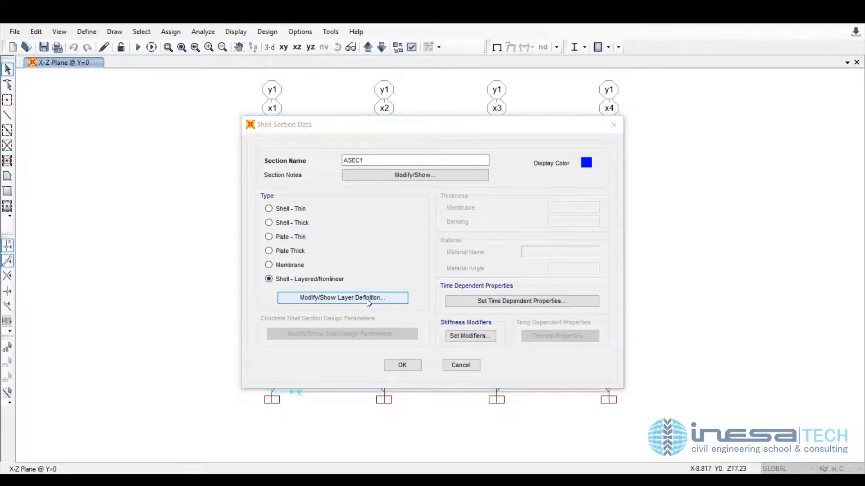
drag(477, 83, 424, 84)
click(154, 243)
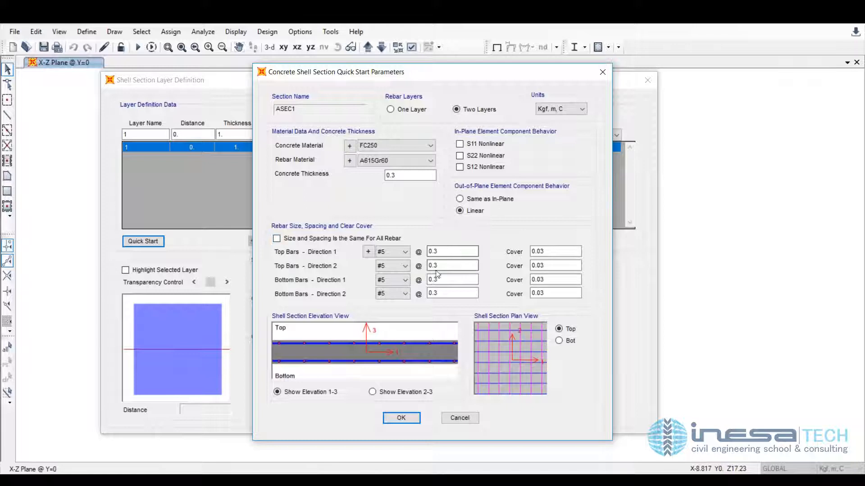
click(459, 143)
click(390, 423)
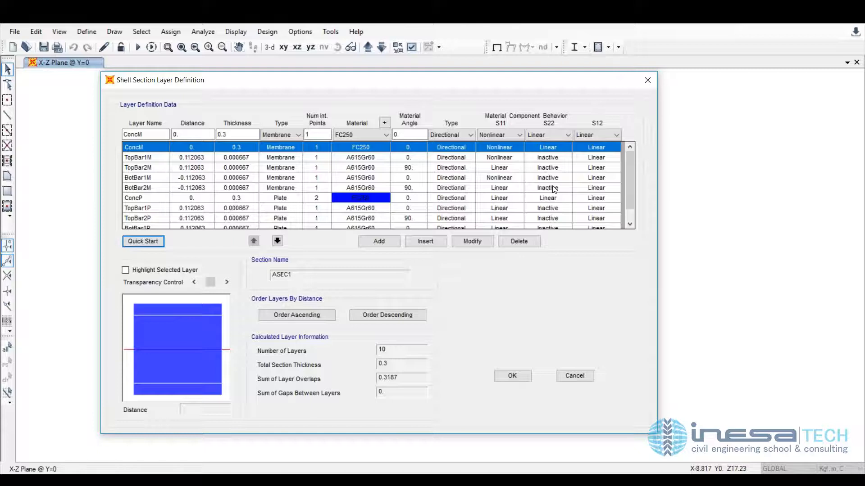
click(575, 376)
click(461, 365)
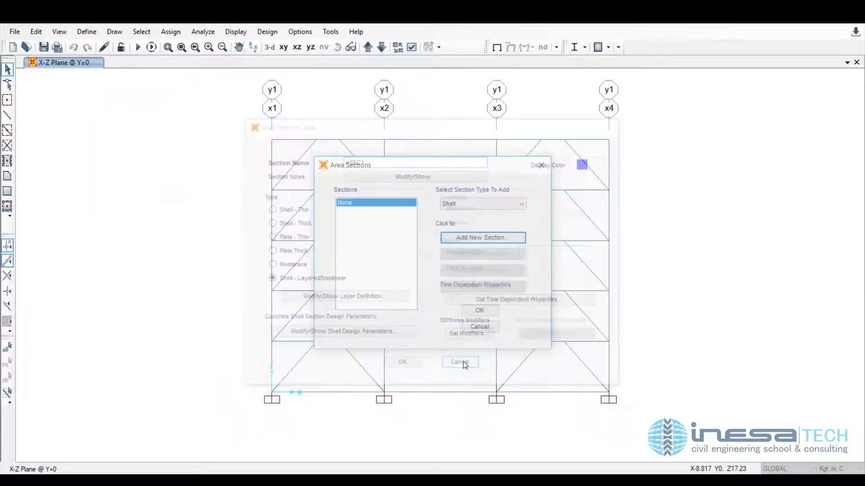
click(478, 326)
- Open the model Ejemplo_Conexión Tubo-WF from the PRESENTACIÓN SAP2000 folder
click(16, 32)
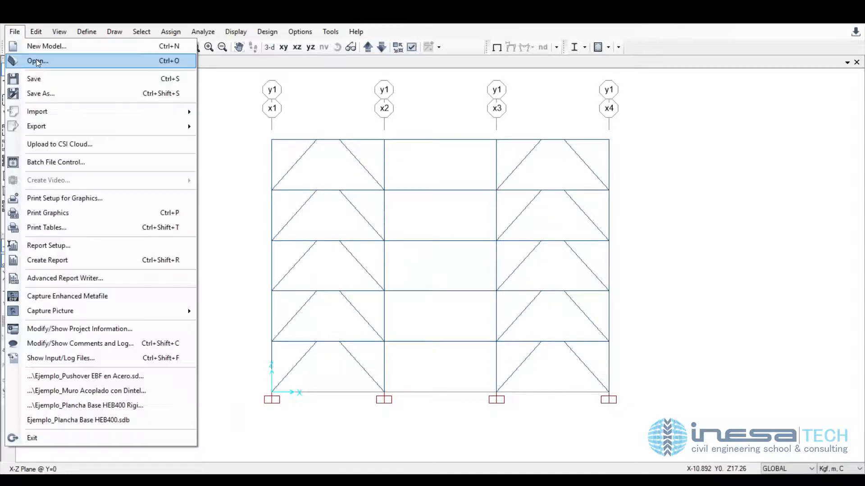
click(36, 59)
click(440, 291)
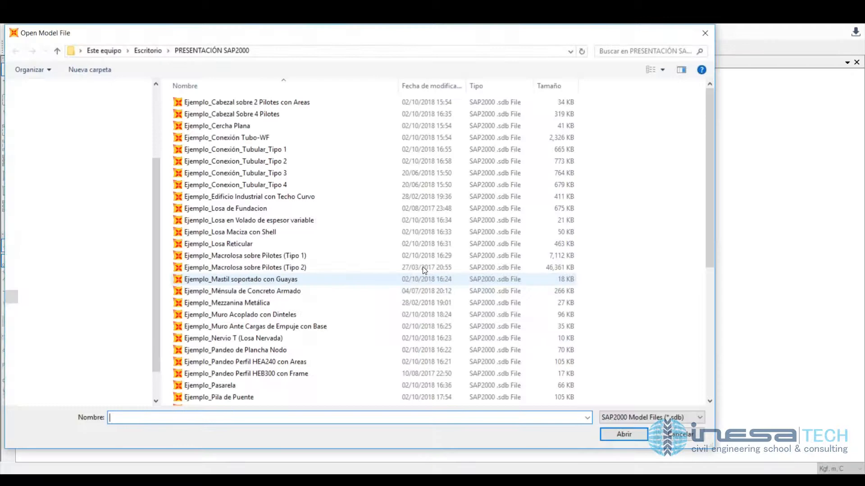
click(226, 137)
click(624, 434)
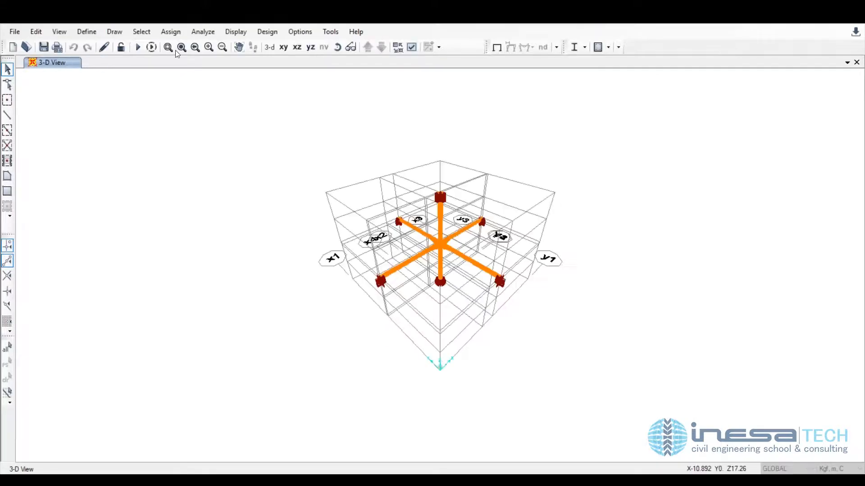
- Turn on Fill Objects for the 3D view and inspect the joint where the beams meet the tubular column
click(173, 49)
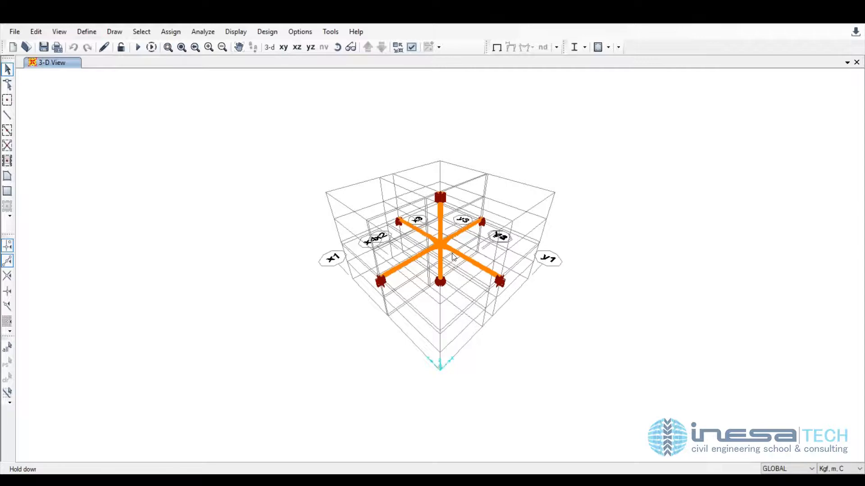
drag(453, 257, 428, 231)
key(ctrl+w)
key(ctrl+Tab)
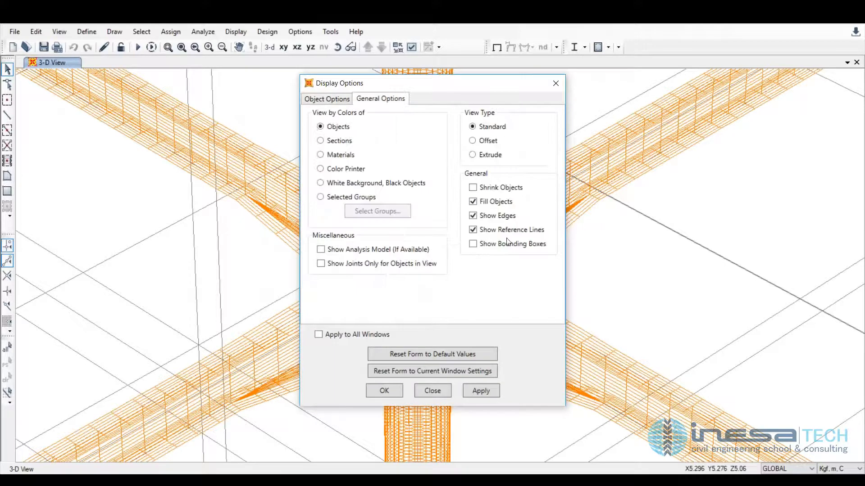
click(490, 393)
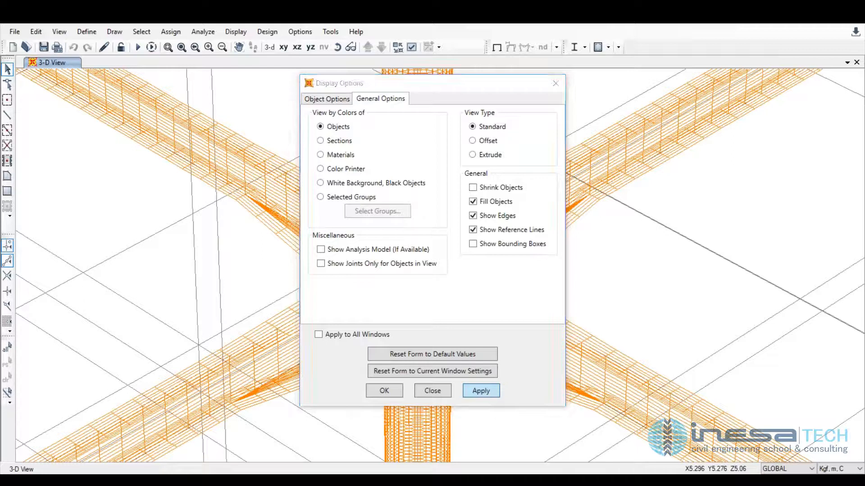
click(441, 392)
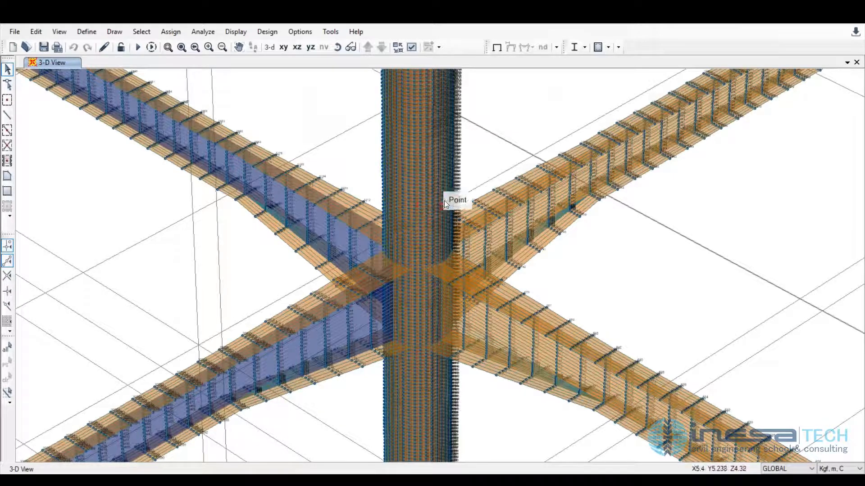
click(181, 47)
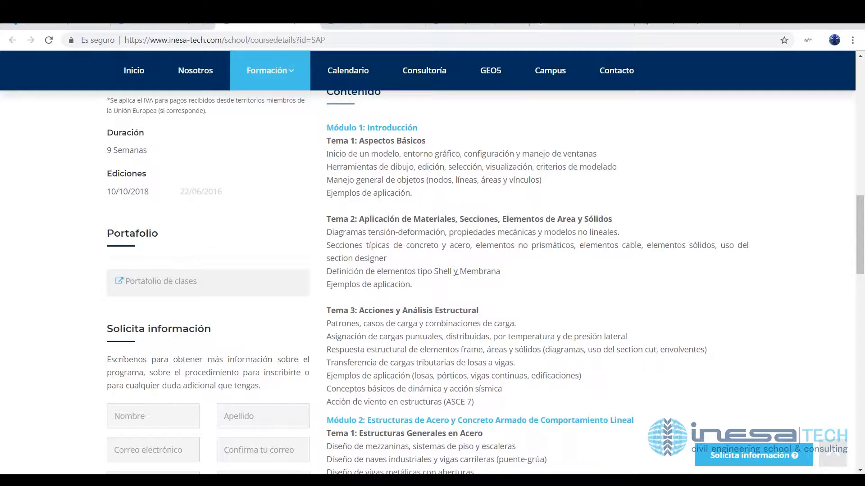
- Review the contents of the SAP course modules on the inesa-tech.com course page in the browser
scroll(456, 272, down, 1)
scroll(587, 284, down, 1)
scroll(587, 283, down, 1)
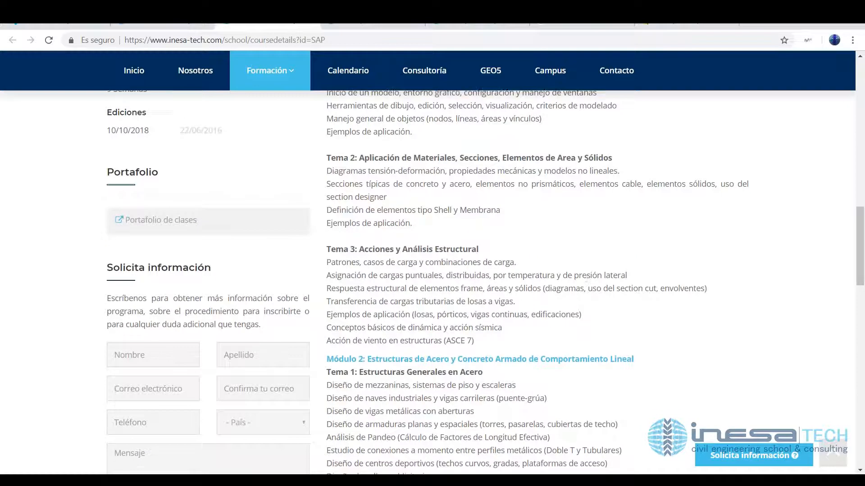
scroll(599, 283, down, 3)
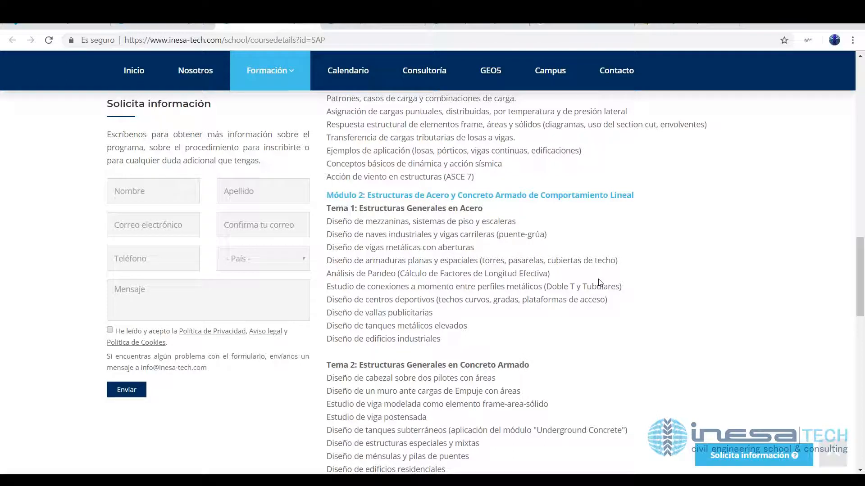
scroll(521, 241, down, 1)
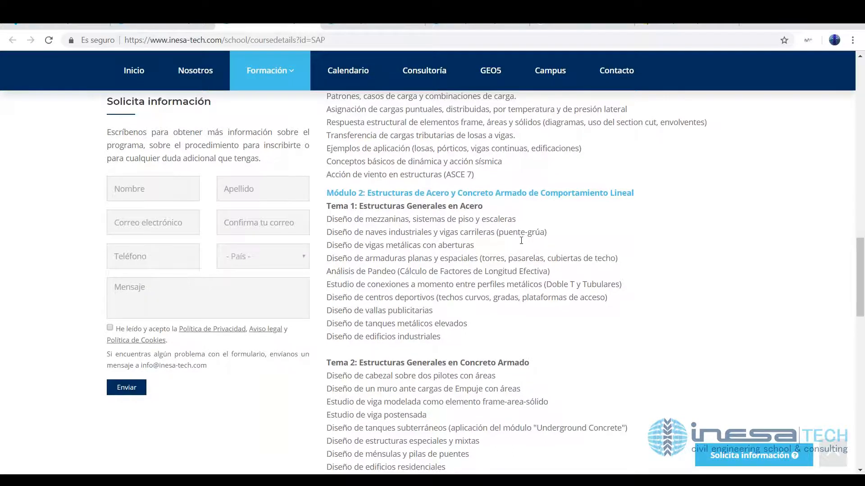
scroll(521, 240, down, 1)
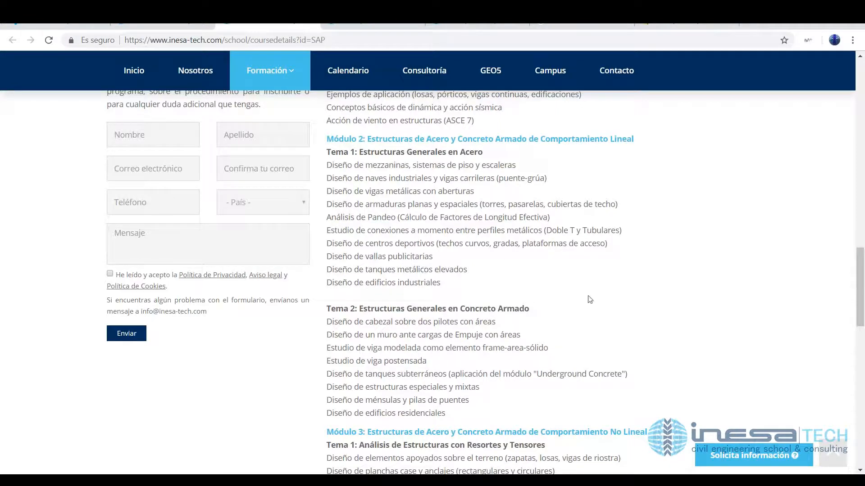
scroll(590, 301, down, 1)
scroll(590, 301, down, 1)
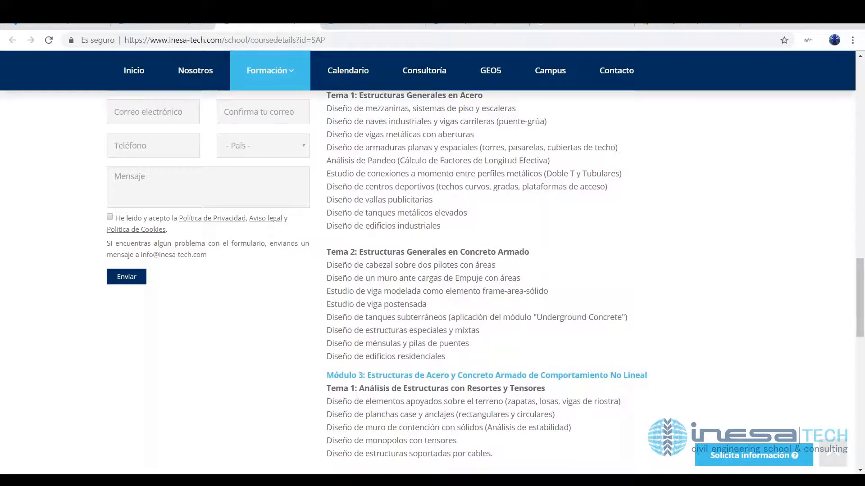
scroll(449, 220, down, 4)
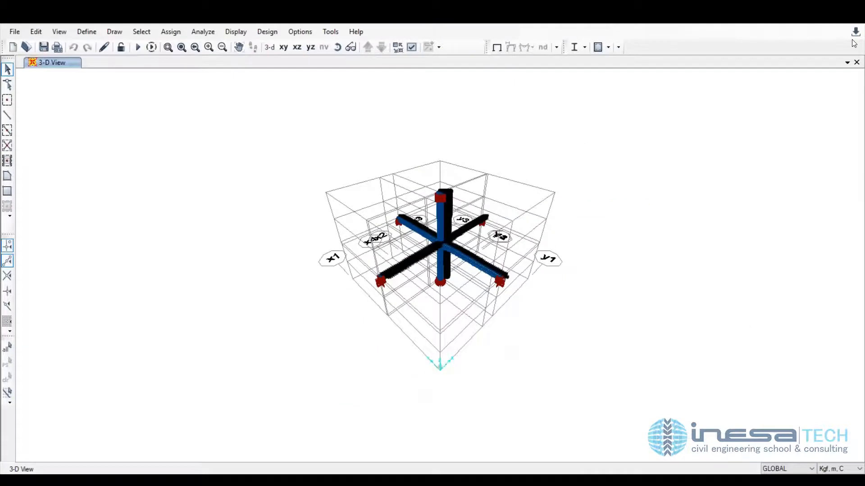
- Open the model Ejemplo_Planta Tec en C.A para Soporte de Equipos in SAP2000
click(20, 34)
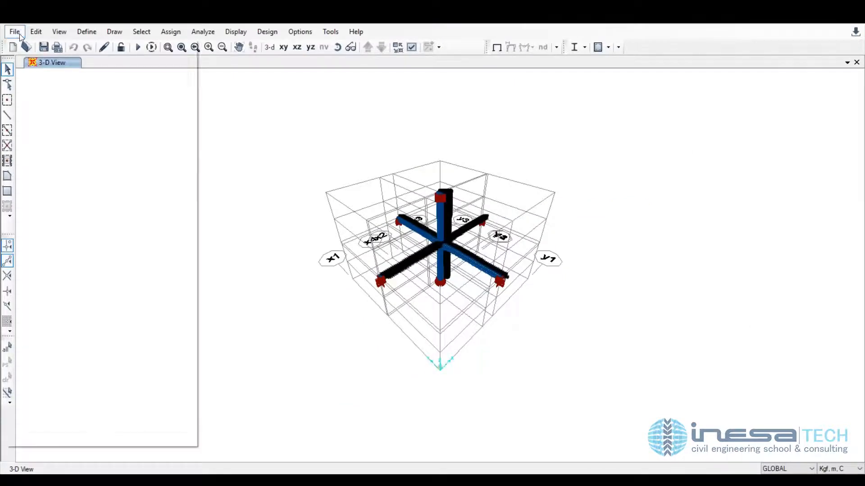
click(38, 62)
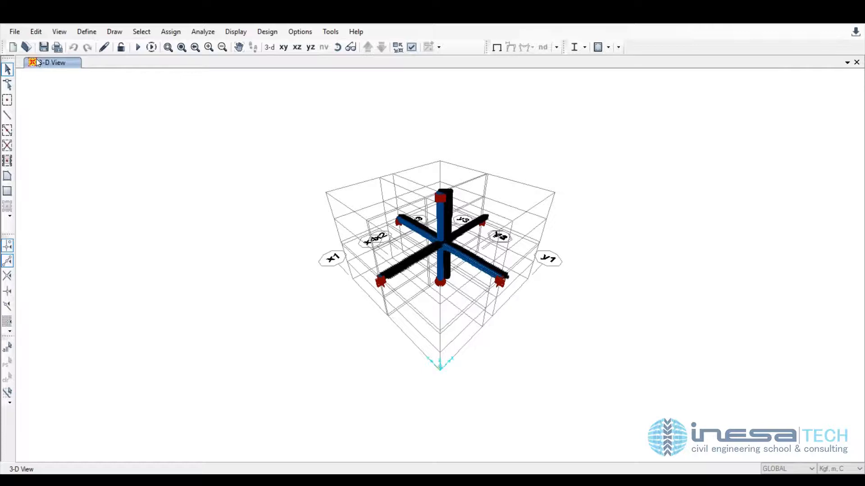
click(439, 293)
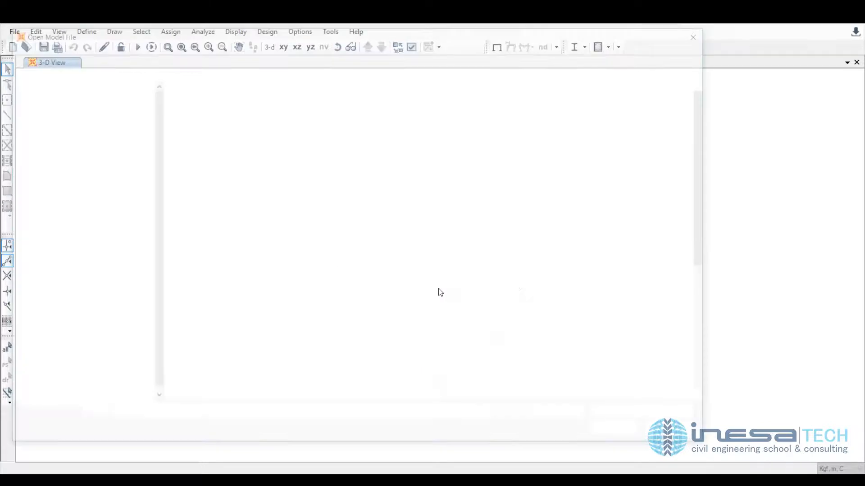
scroll(398, 221, down, 6)
scroll(371, 288, down, 1)
click(271, 234)
click(615, 432)
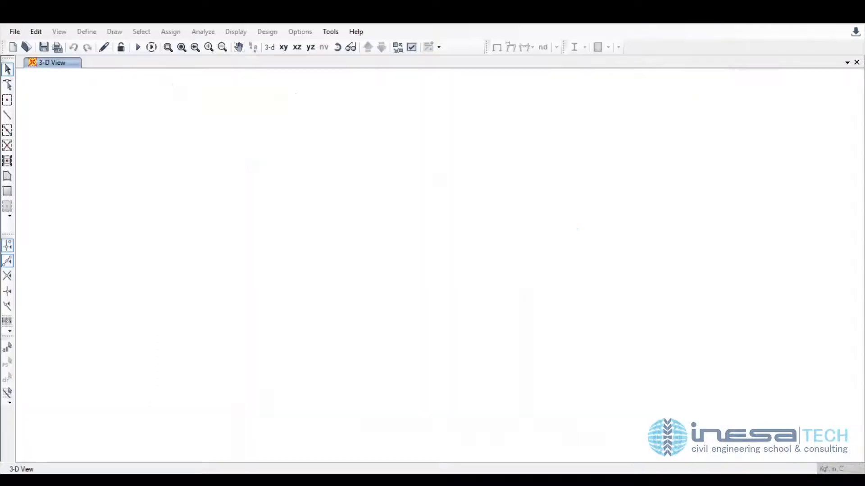
- Display the joint load assignments of the EQUIPO T1 load pattern on the slab
click(236, 32)
mouse_move(285, 73)
mouse_move(304, 88)
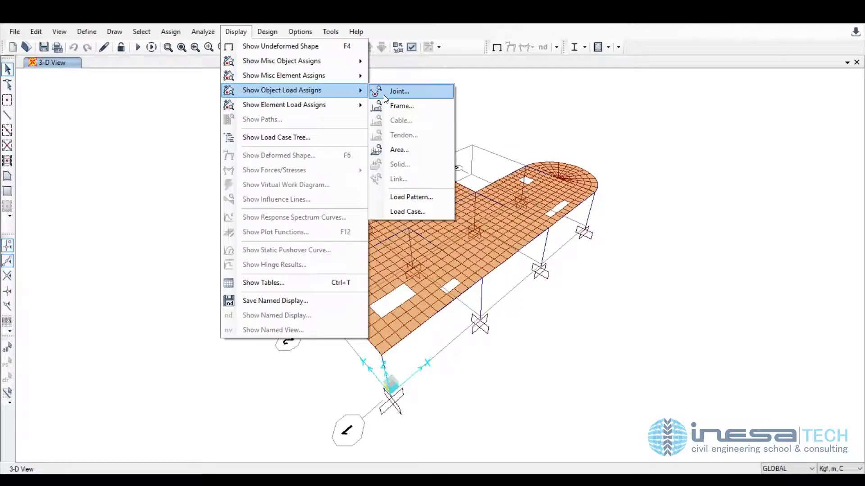
click(402, 91)
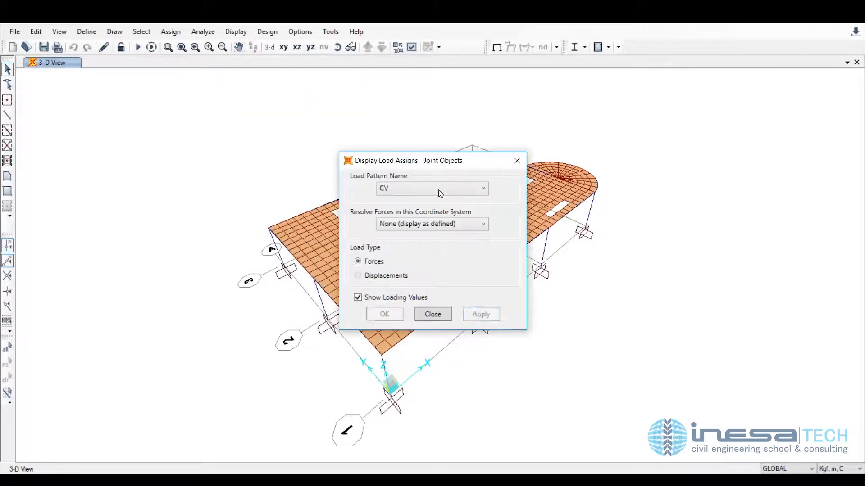
click(481, 314)
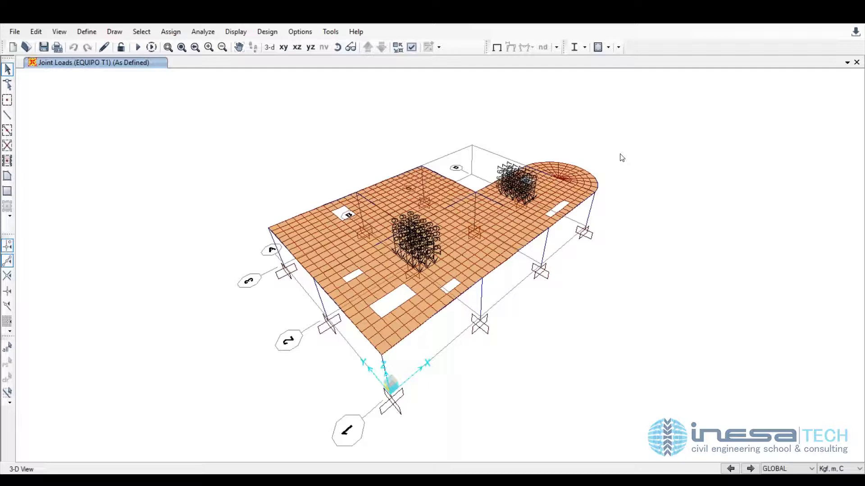
- Open the model Ejemplo_Muro Ante Cargas de Empuje con Base from the PRESENTACIÓN SAP2000 folder
click(17, 31)
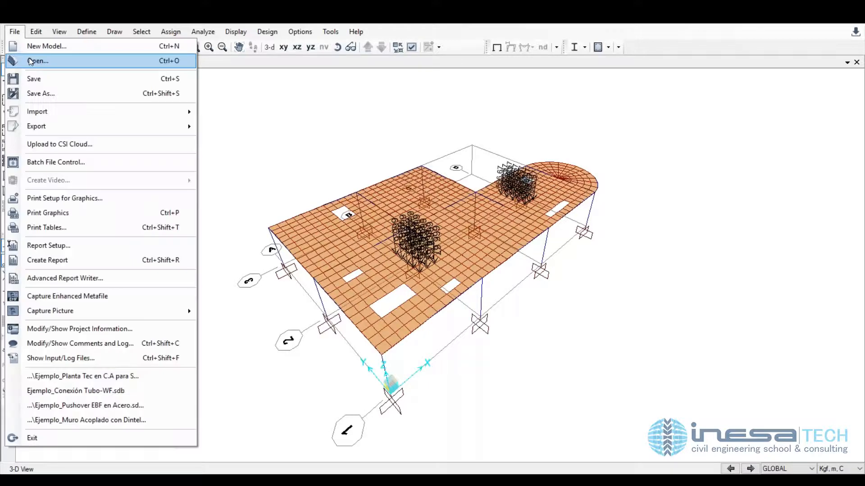
click(31, 60)
click(466, 292)
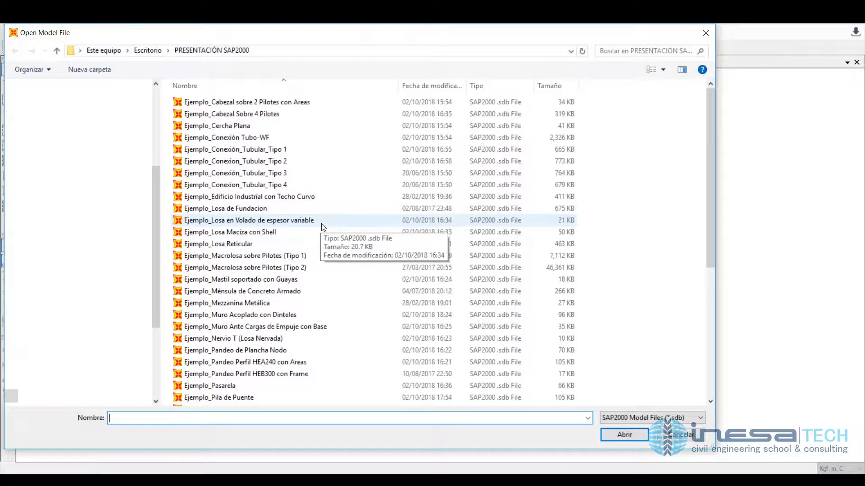
scroll(323, 227, down, 1)
scroll(323, 227, down, 4)
scroll(323, 228, down, 1)
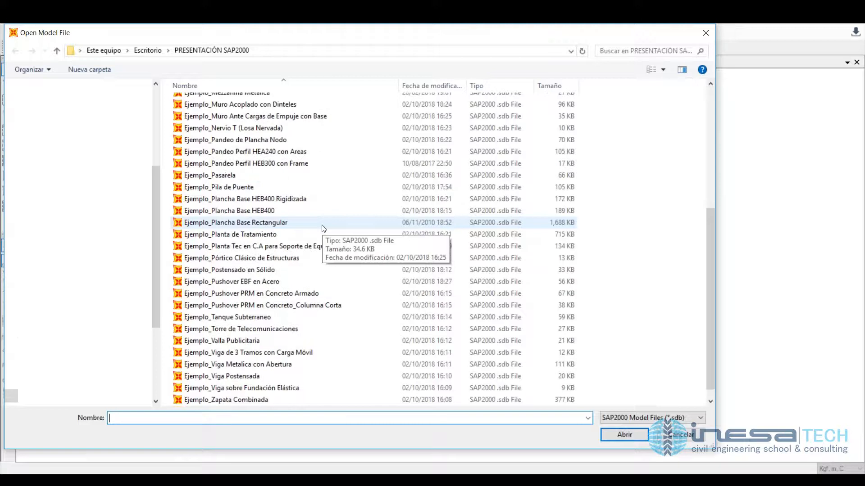
scroll(323, 228, up, 1)
click(315, 146)
click(624, 437)
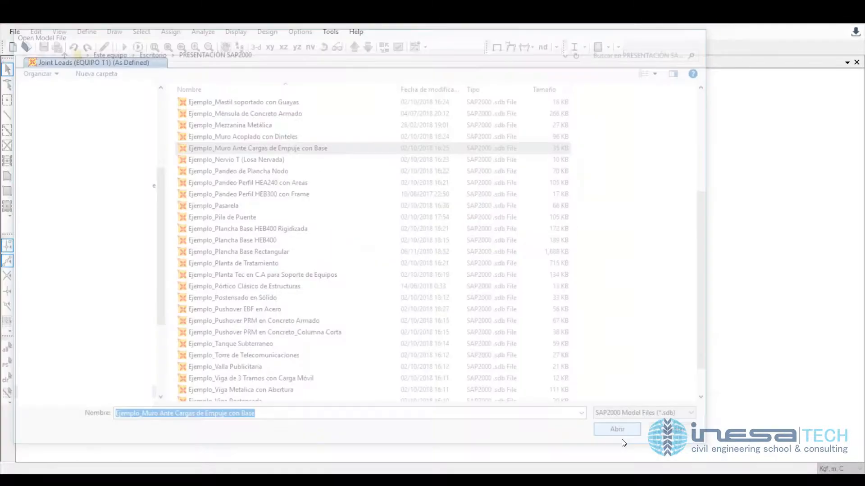
- Set the 3D view of the retaining wall to the Extrude view type with Fill Objects off
click(411, 48)
click(496, 201)
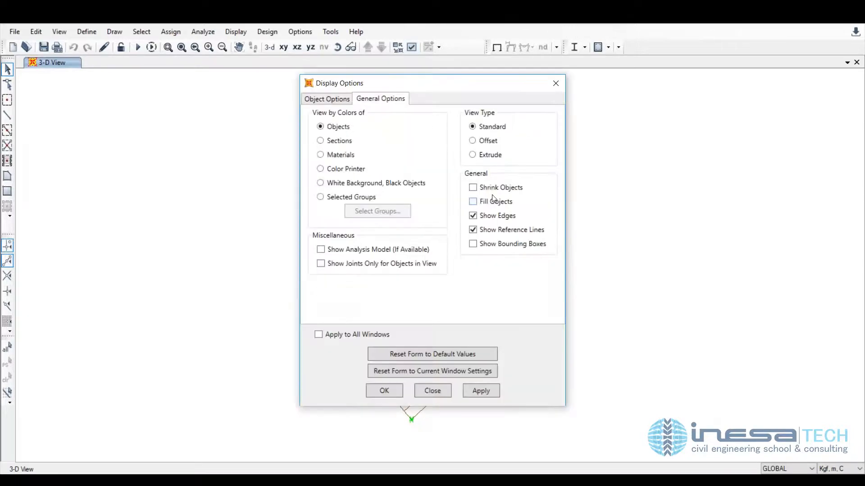
click(490, 158)
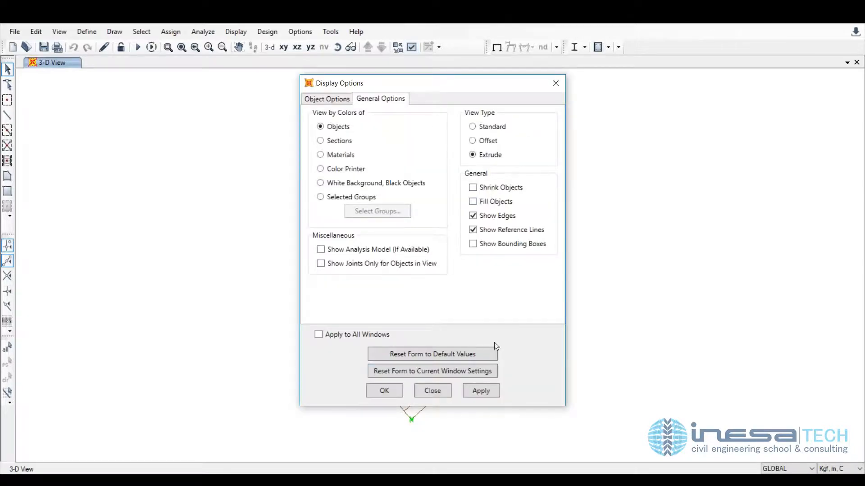
click(479, 391)
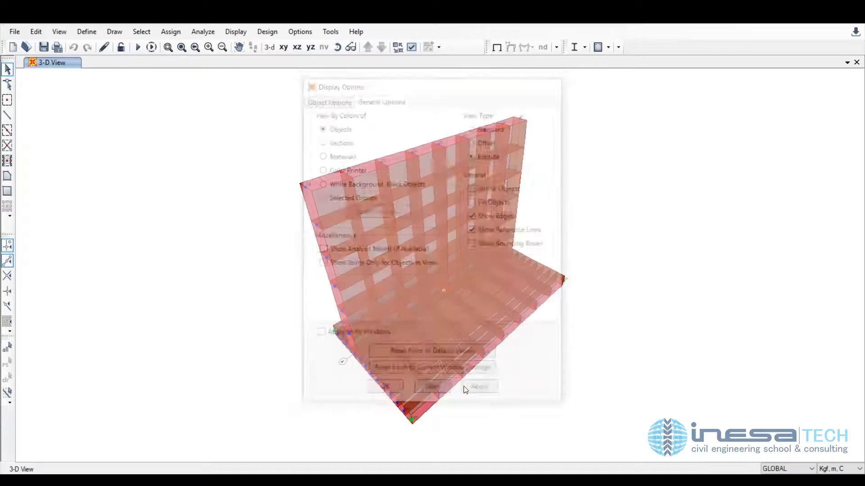